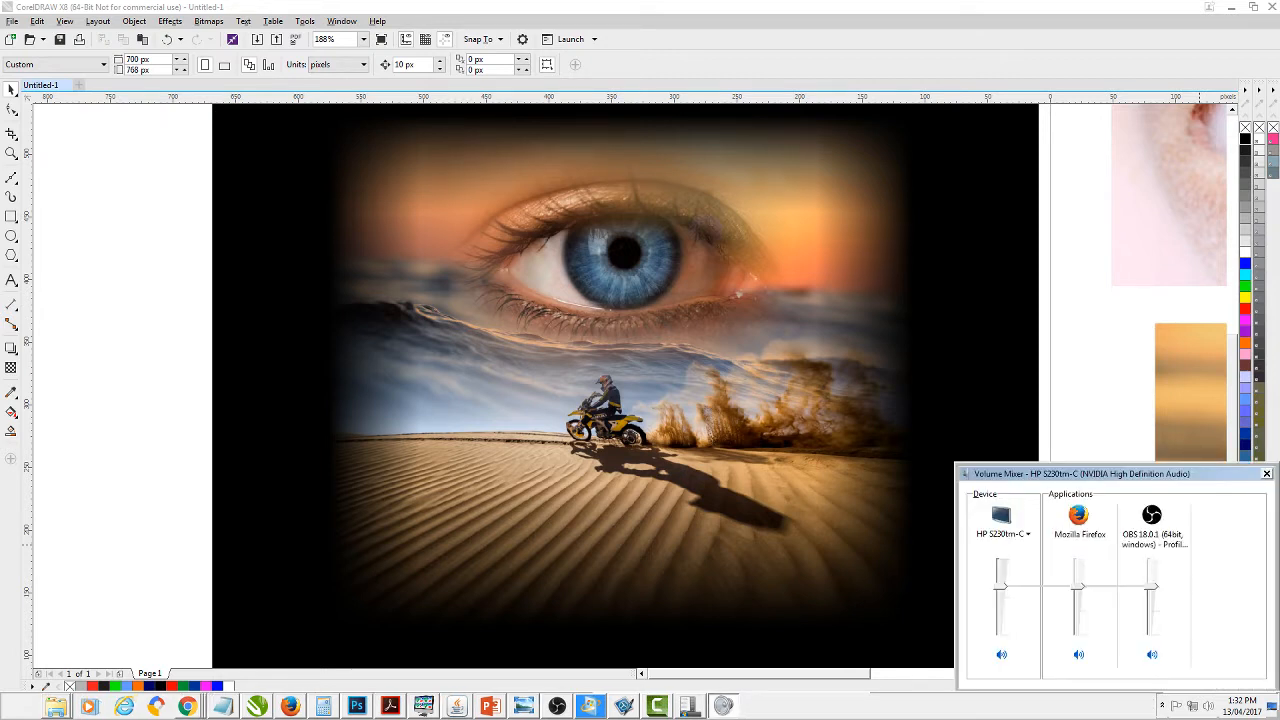
key(XF86AudioRaiseVolume)
key(XF86AudioRaiseVolume)
key(XF86AudioRaiseVolume)
key(XF86AudioRaiseVolume)
key(XF86AudioRaiseVolume)
key(XF86AudioRaiseVolume)
key(XF86AudioRaiseVolume)
key(XF86AudioRaiseVolume)
key(XF86AudioRaiseVolume)
key(XF86AudioRaiseVolume)
key(XF86AudioLowerVolume)
key(XF86AudioLowerVolume)
key(XF86AudioLowerVolume)
key(XF86AudioLowerVolume)
key(XF86AudioLowerVolume)
key(XF86AudioLowerVolume)
key(XF86AudioLowerVolume)
key(XF86AudioLowerVolume)
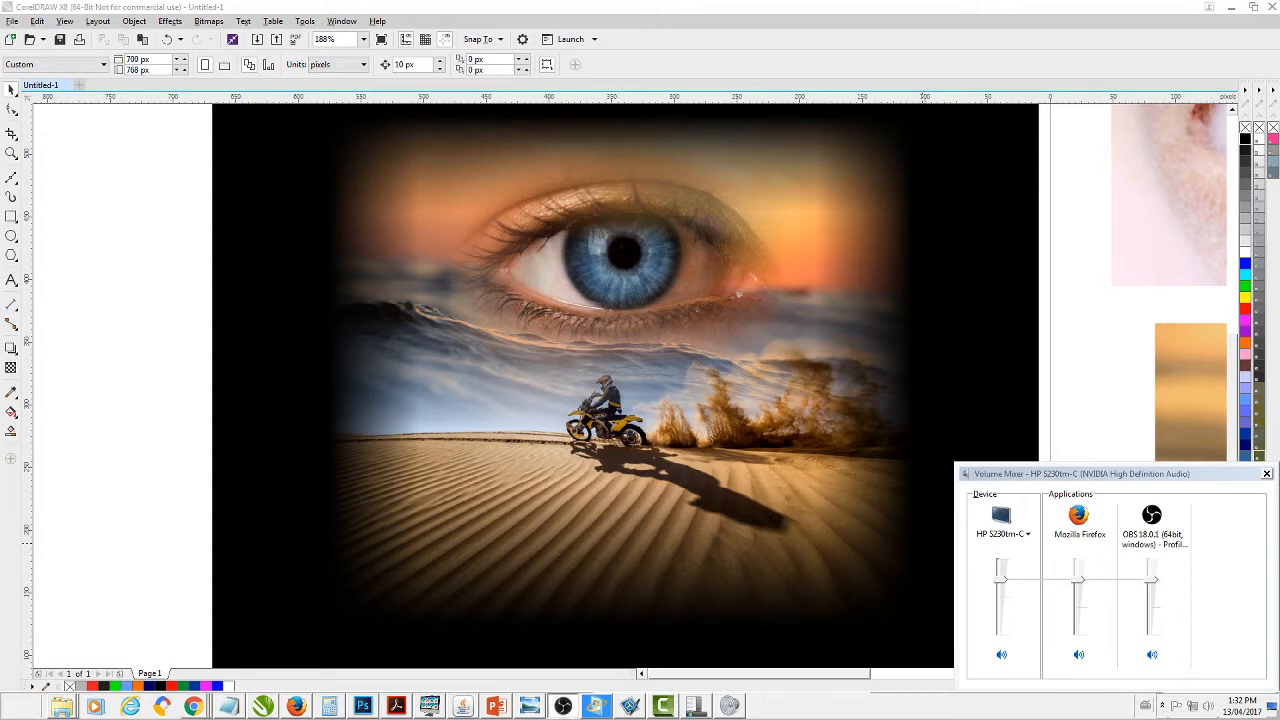
drag(1270, 396, 660, 290)
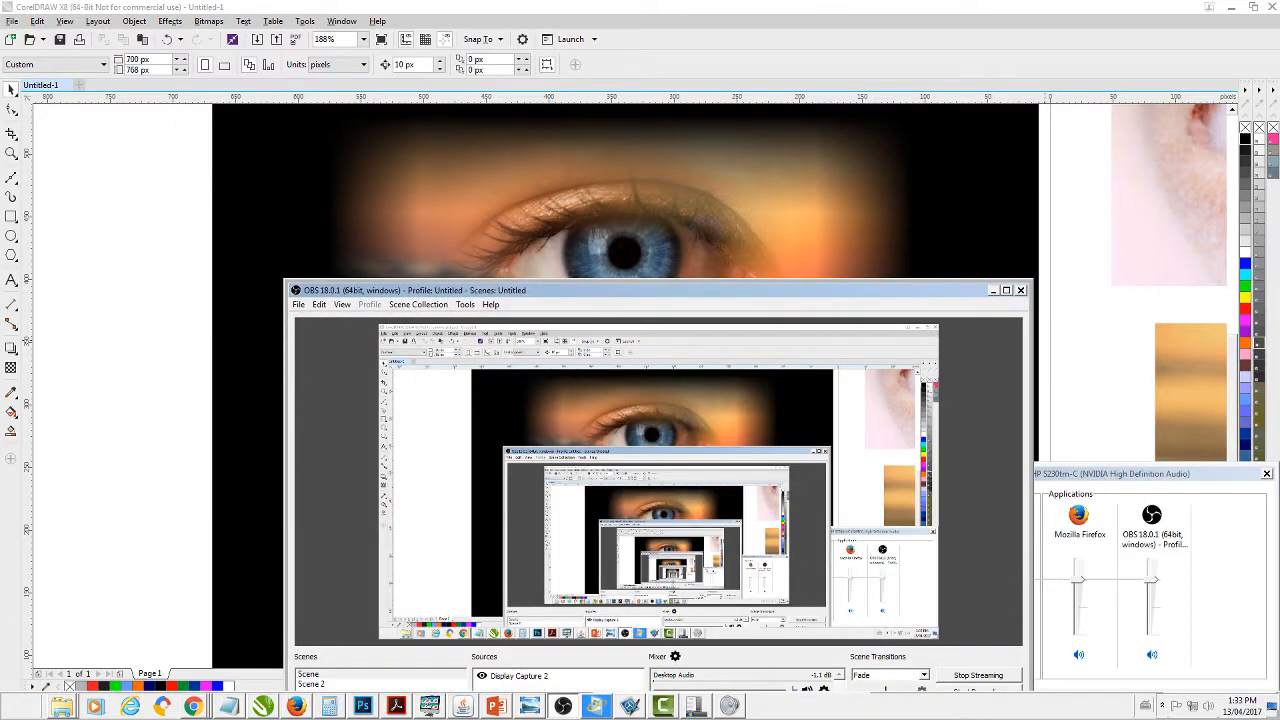
drag(304, 290, 1279, 371)
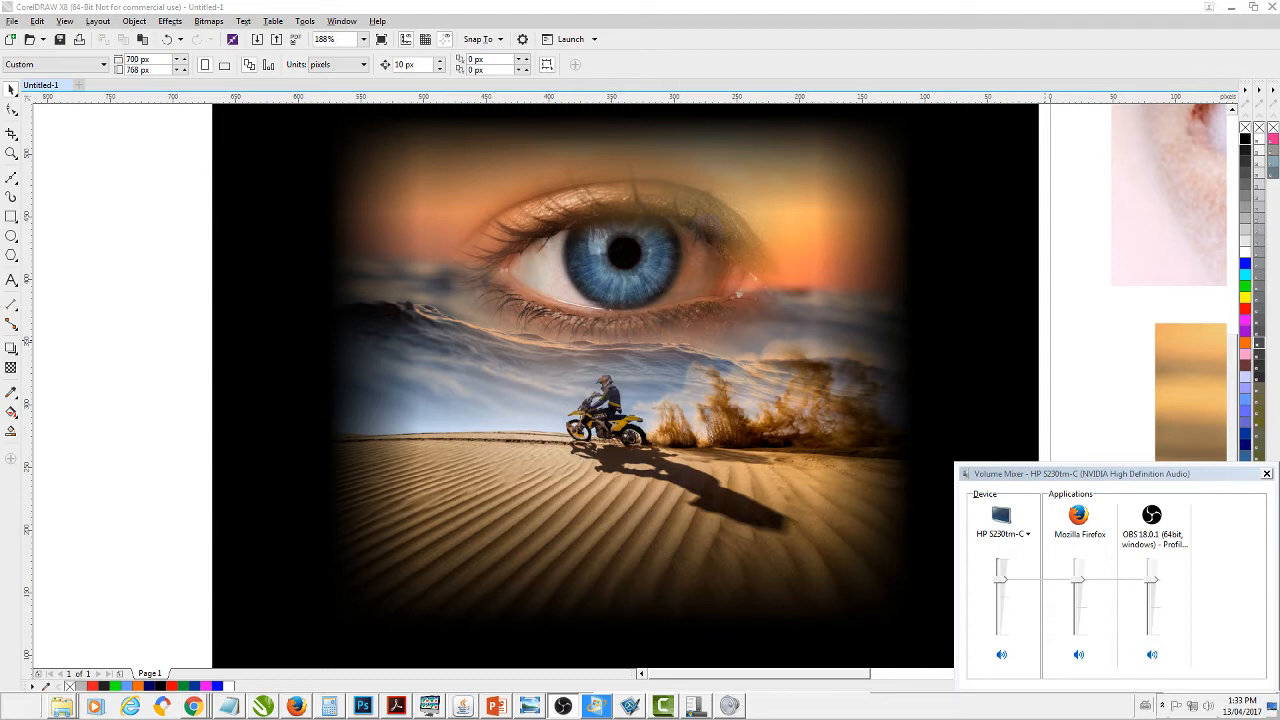
click(1083, 367)
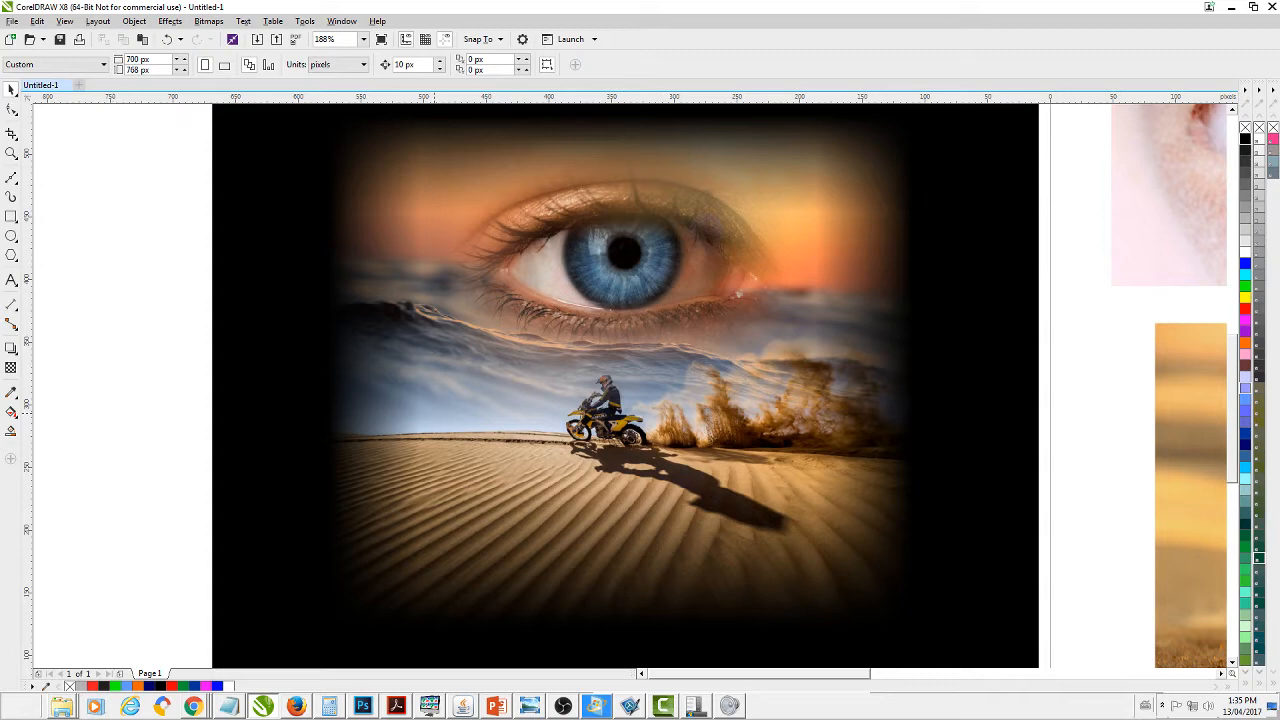
- Examine the finished eye-and-desert composite on the black background and the source photos beside it
scroll(621, 483, down, 3)
scroll(665, 480, up, 3)
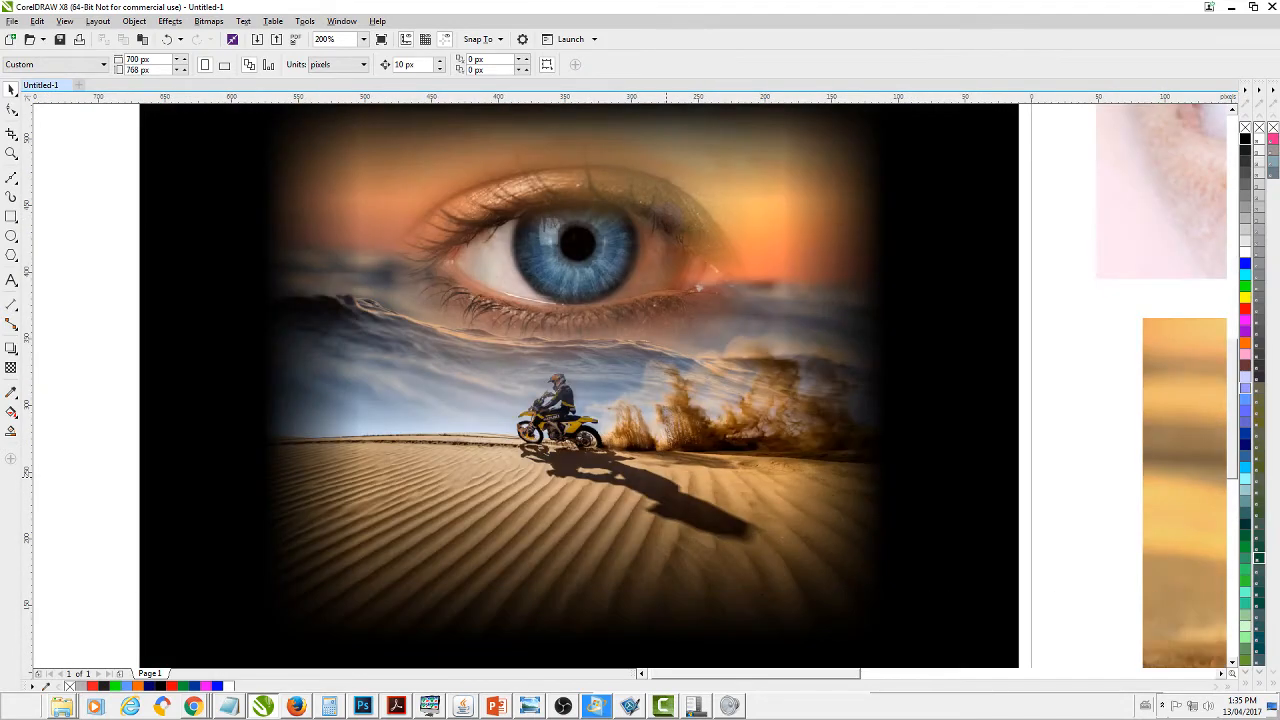
scroll(666, 481, down, 3)
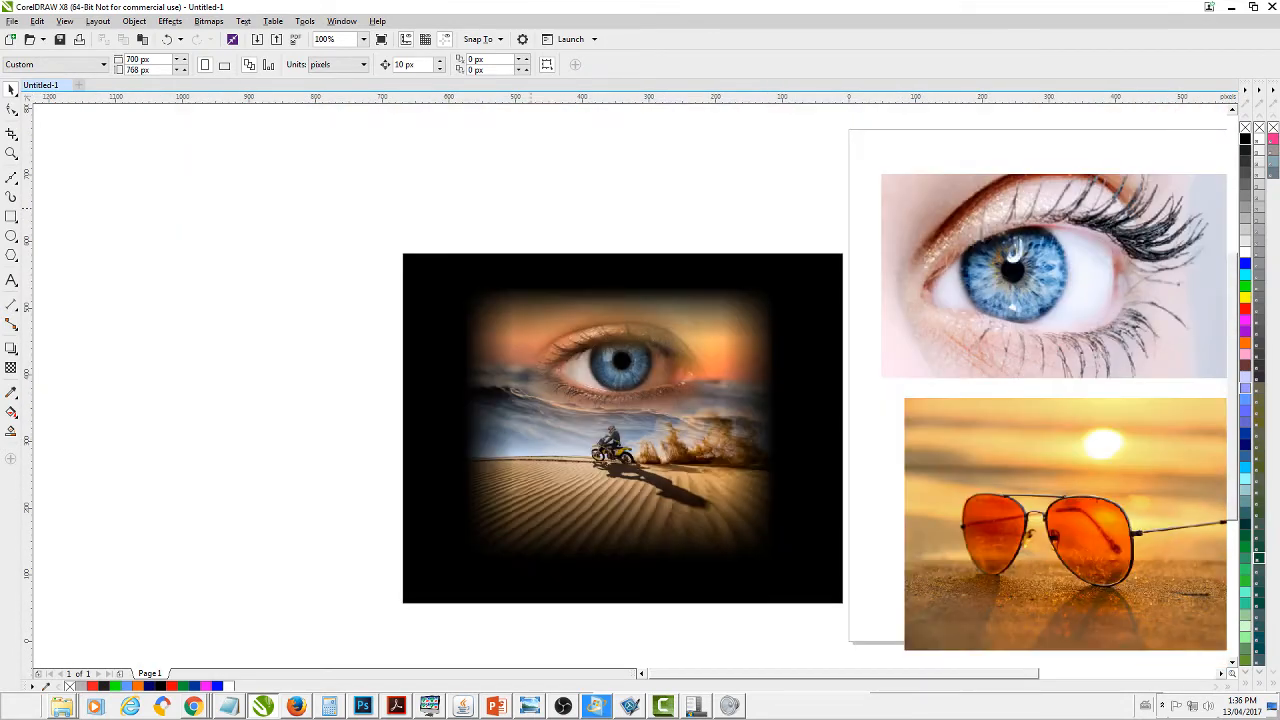
drag(850, 455, 587, 441)
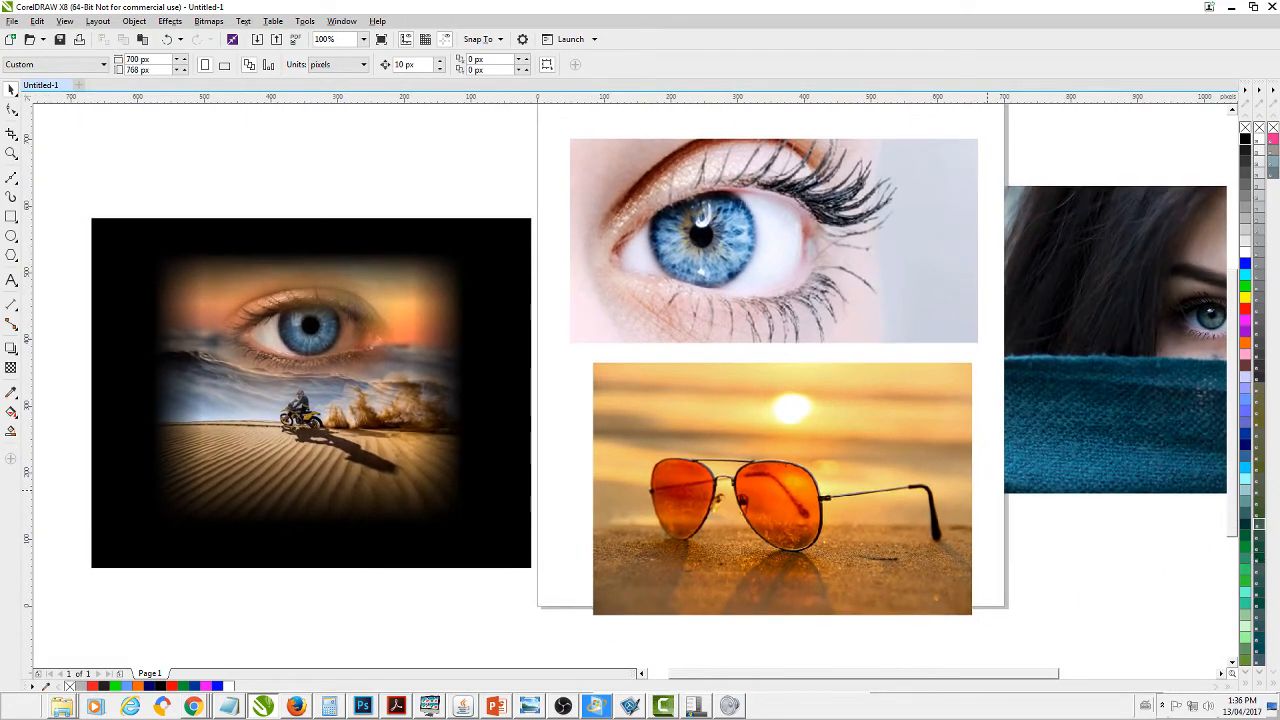
scroll(274, 383, up, 1)
drag(360, 325, 535, 376)
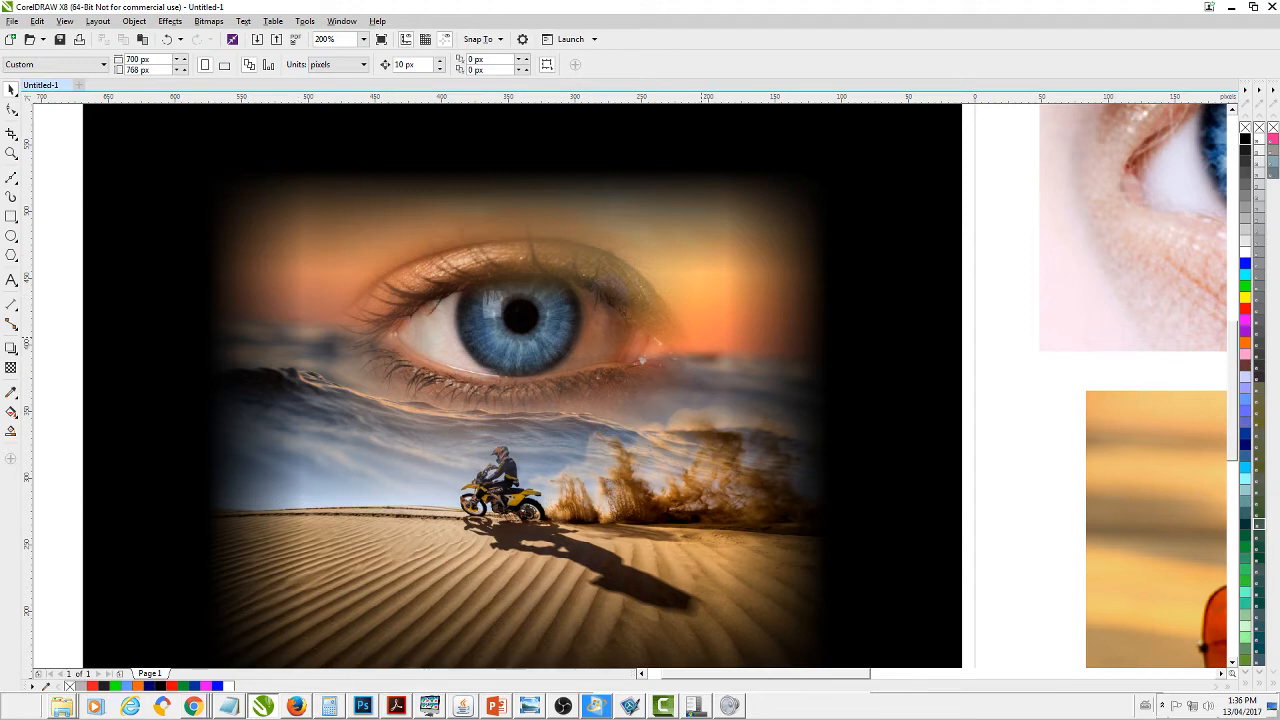
scroll(764, 367, down, 1)
scroll(760, 367, right, 1)
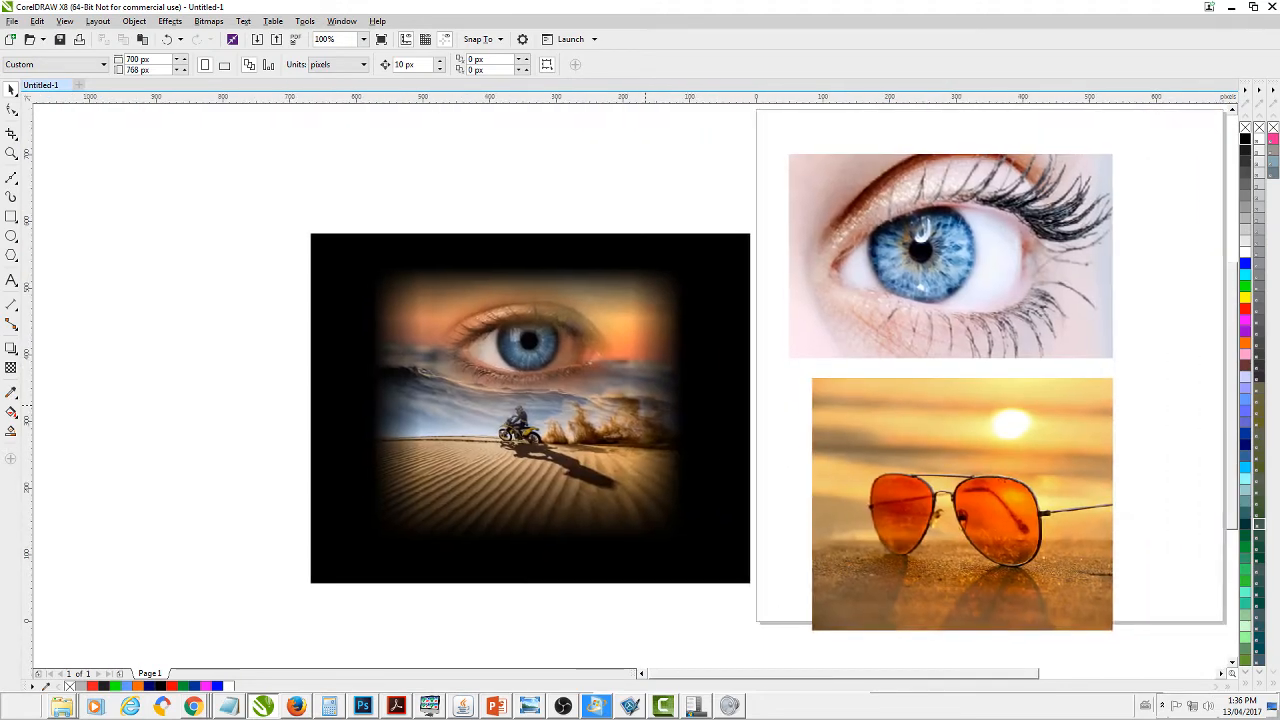
drag(603, 442, 242, 418)
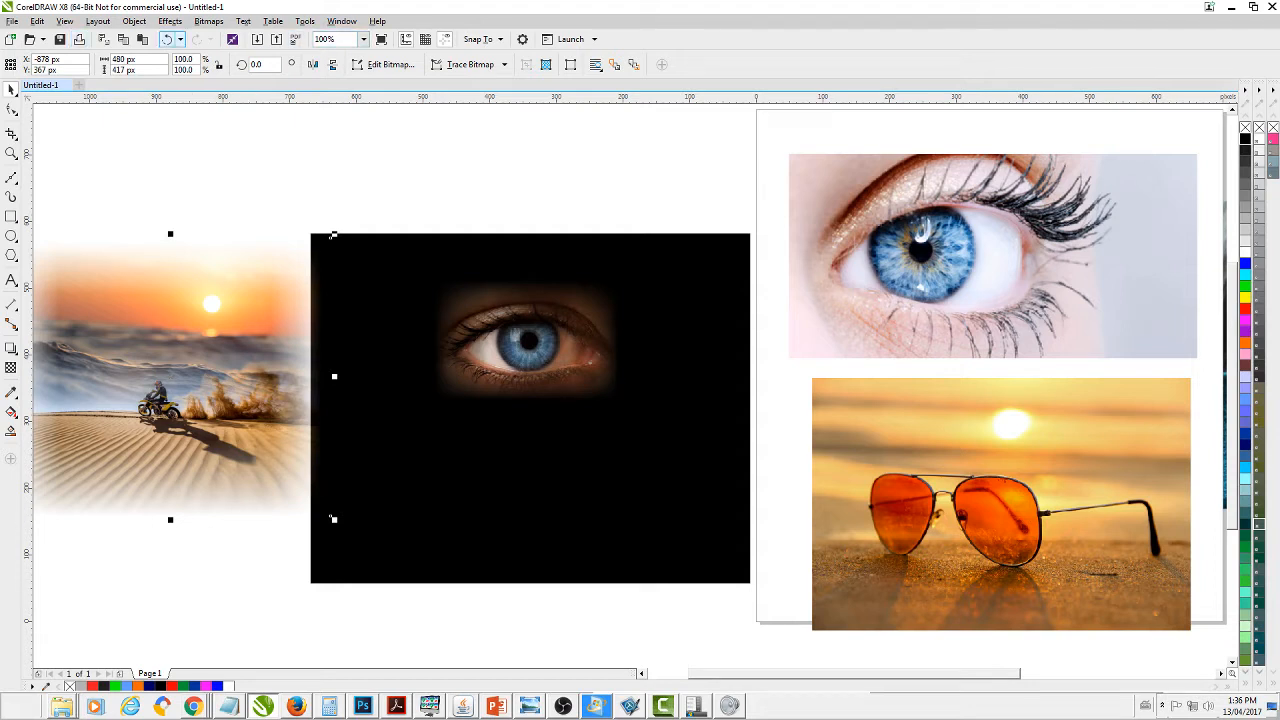
click(167, 39)
click(262, 470)
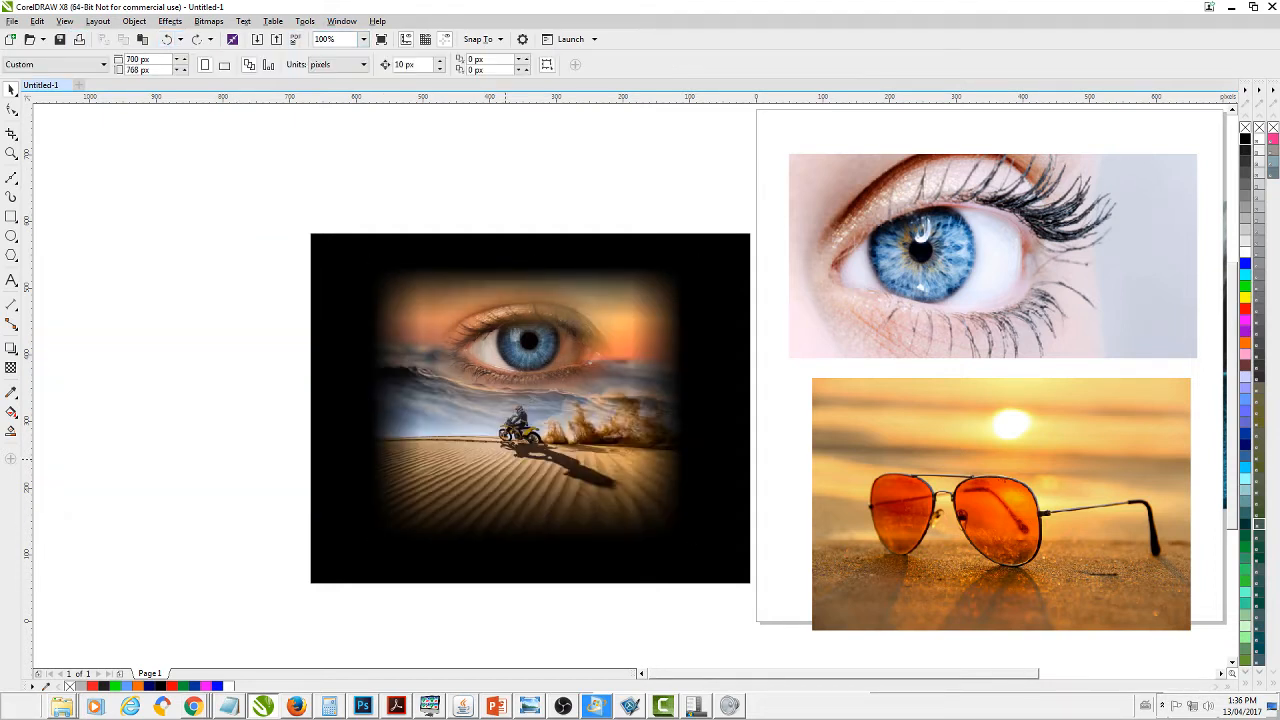
- Scale the photo of the woman behind the blue scarf down to about 605 × 322 px and place it beside the page's right edge
drag(434, 475, 318, 487)
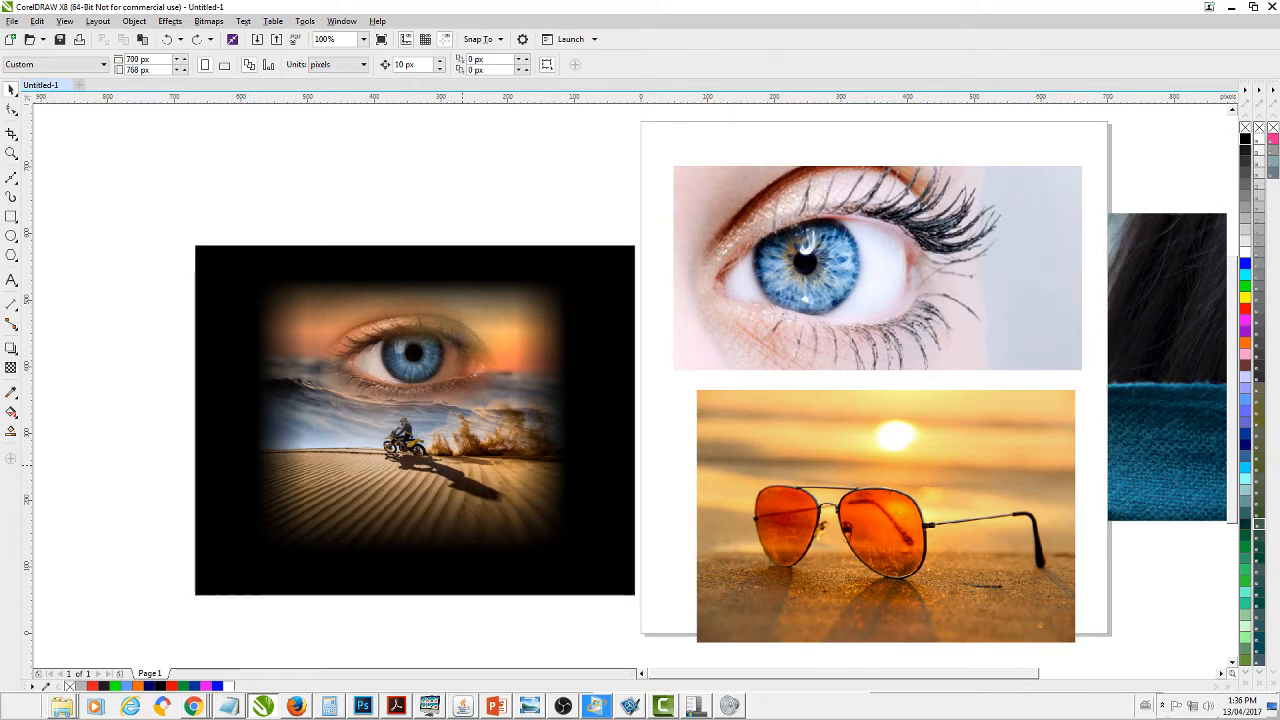
drag(462, 465, 65, 442)
click(860, 470)
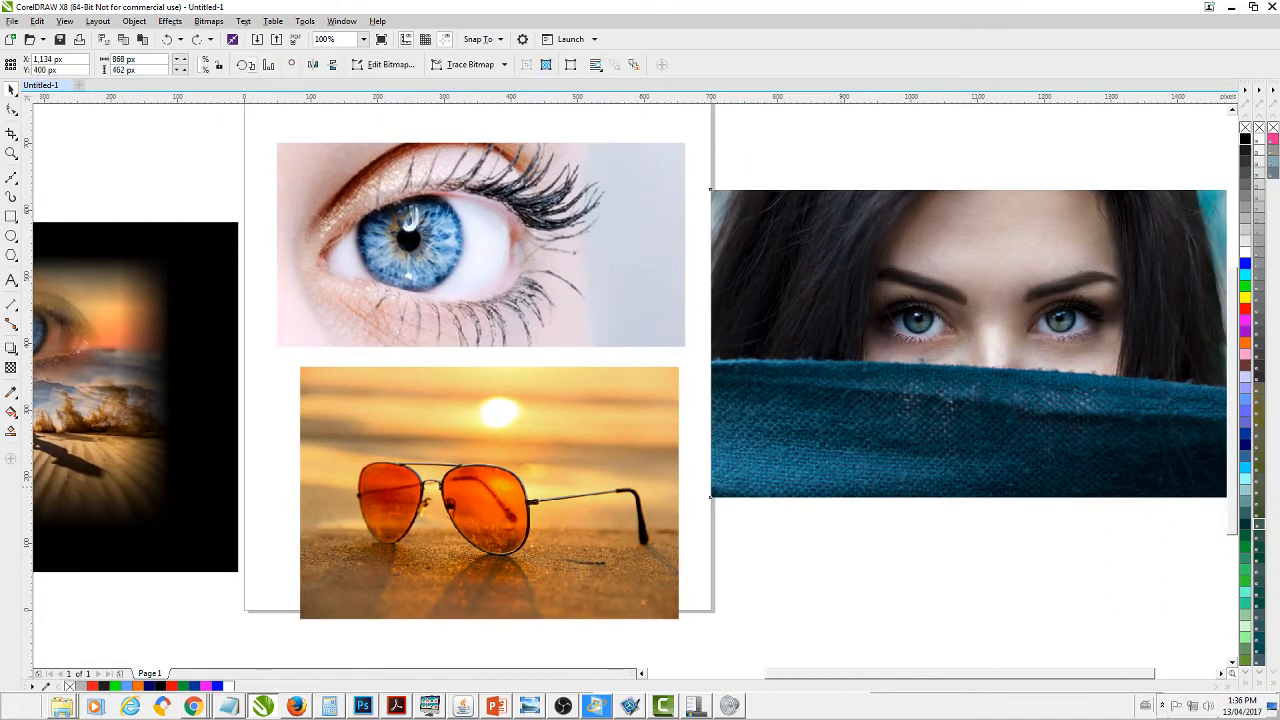
drag(711, 497, 886, 404)
drag(1001, 350, 856, 404)
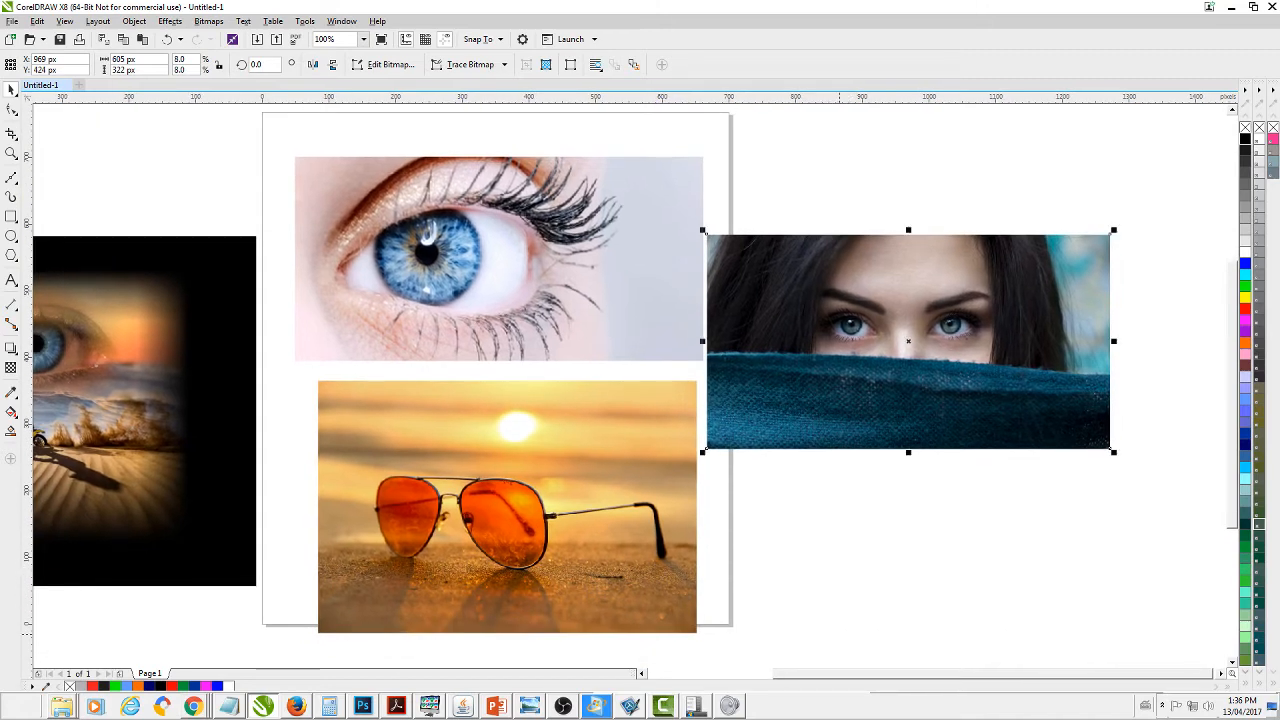
click(843, 622)
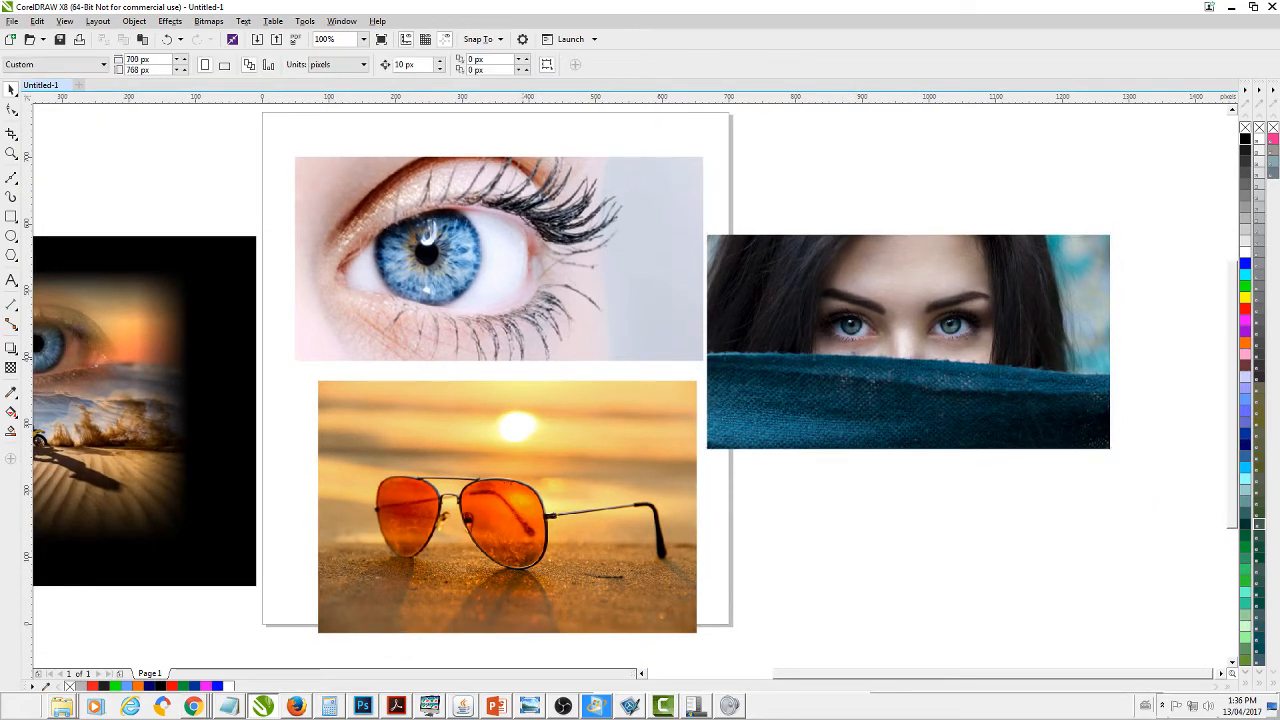
- Rearrange the eye close-up and the sunglasses photo on the page, with the eye at about X 368, Y 531 px and the sunglasses below
click(575, 322)
drag(584, 328, 880, 336)
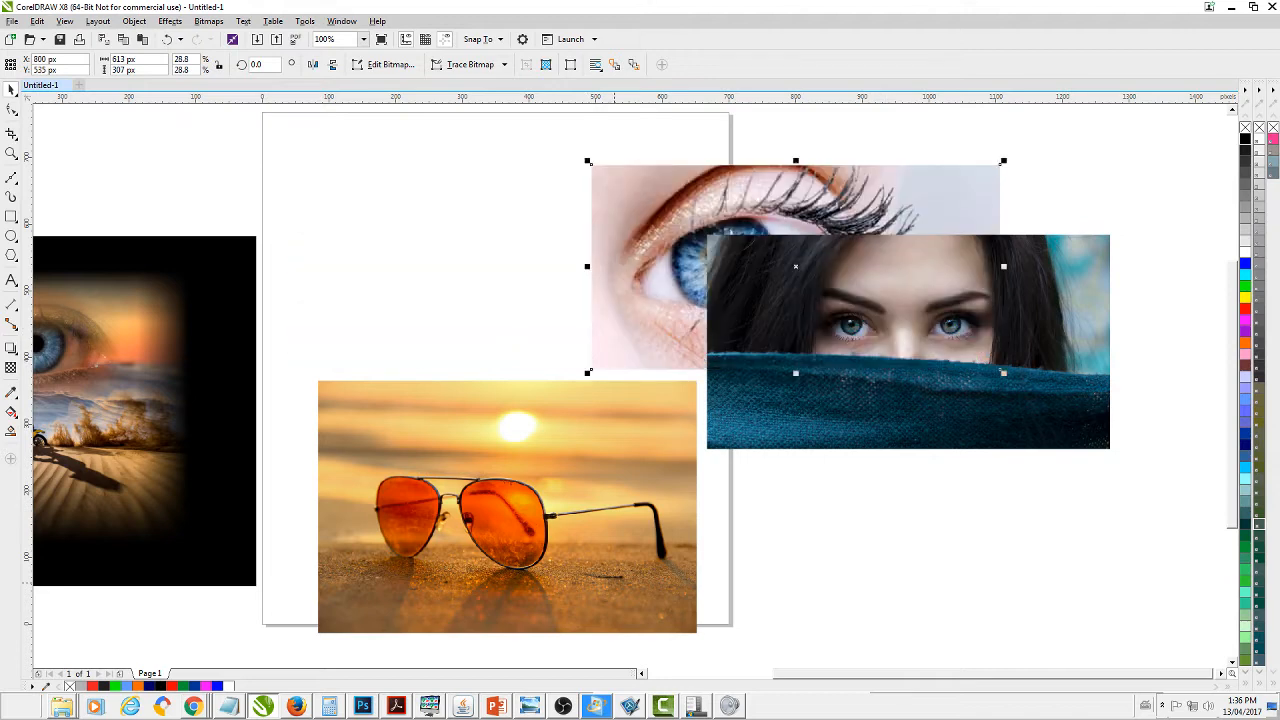
drag(600, 450, 583, 422)
drag(650, 310, 361, 309)
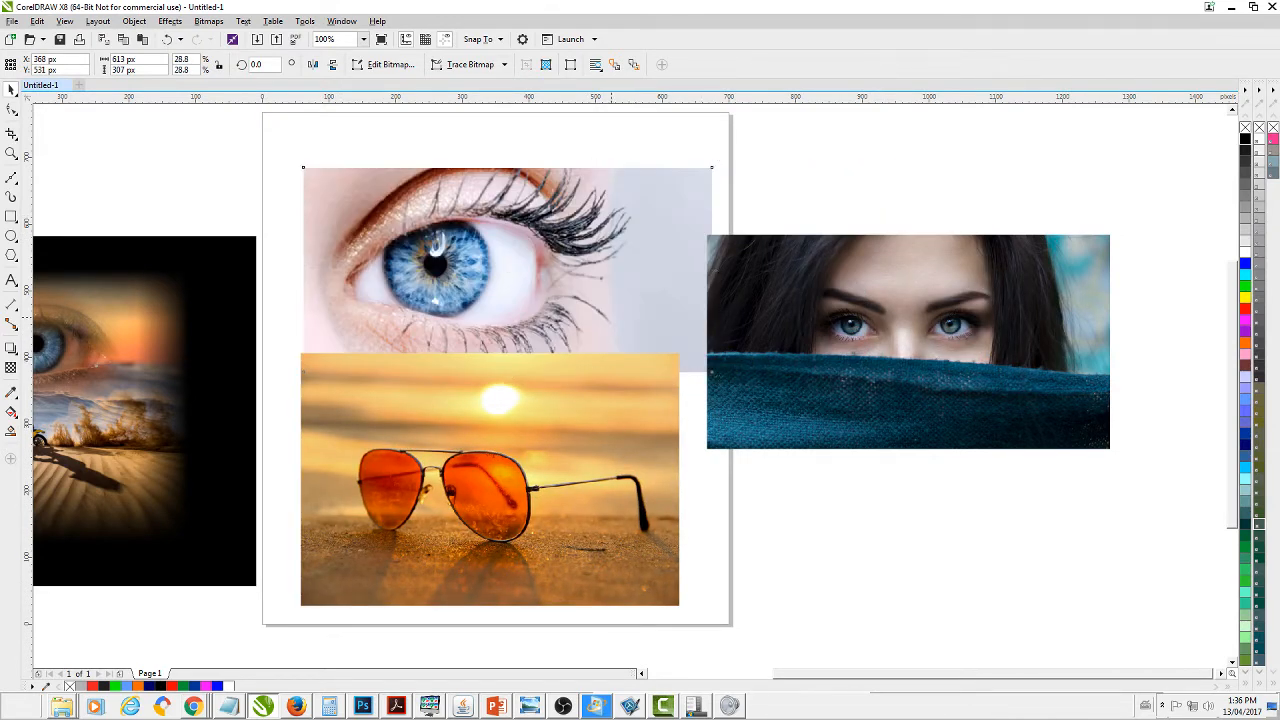
- Move the scarf photo farther away from the page and the sunglasses photo up over the lower half of the eye photo
key(Escape)
drag(838, 340, 917, 340)
drag(599, 470, 603, 400)
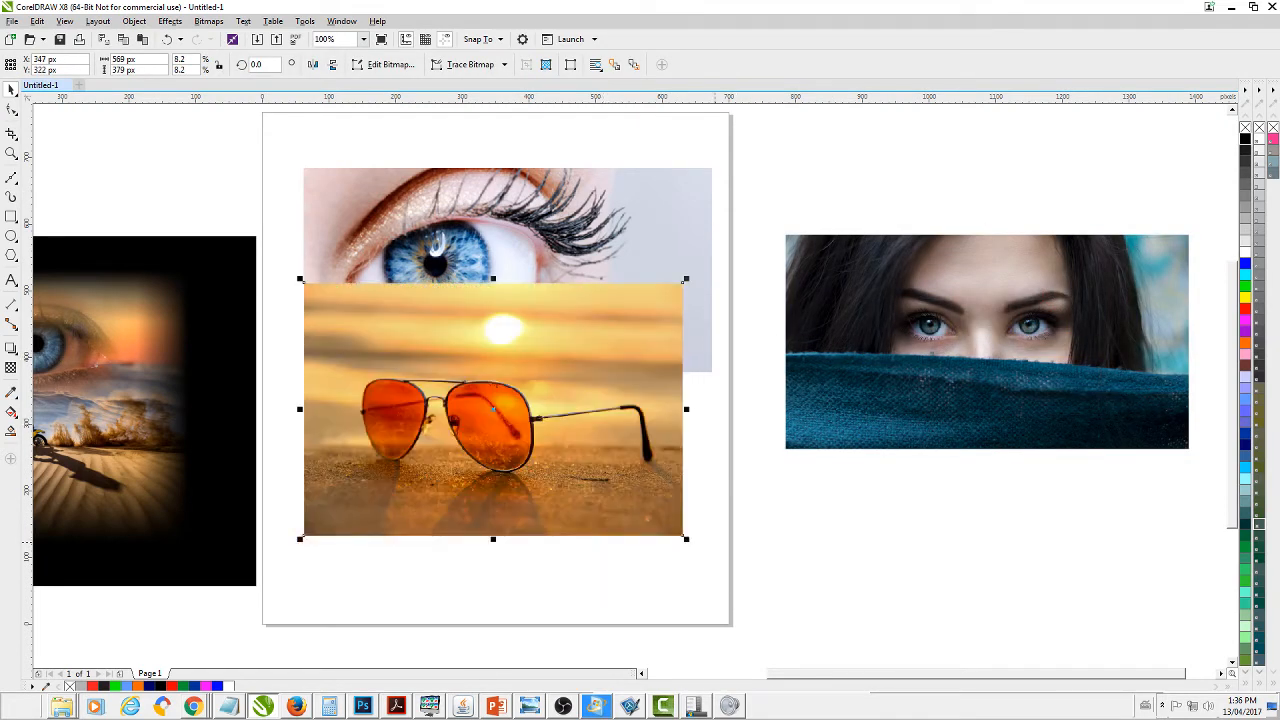
click(679, 531)
click(150, 185)
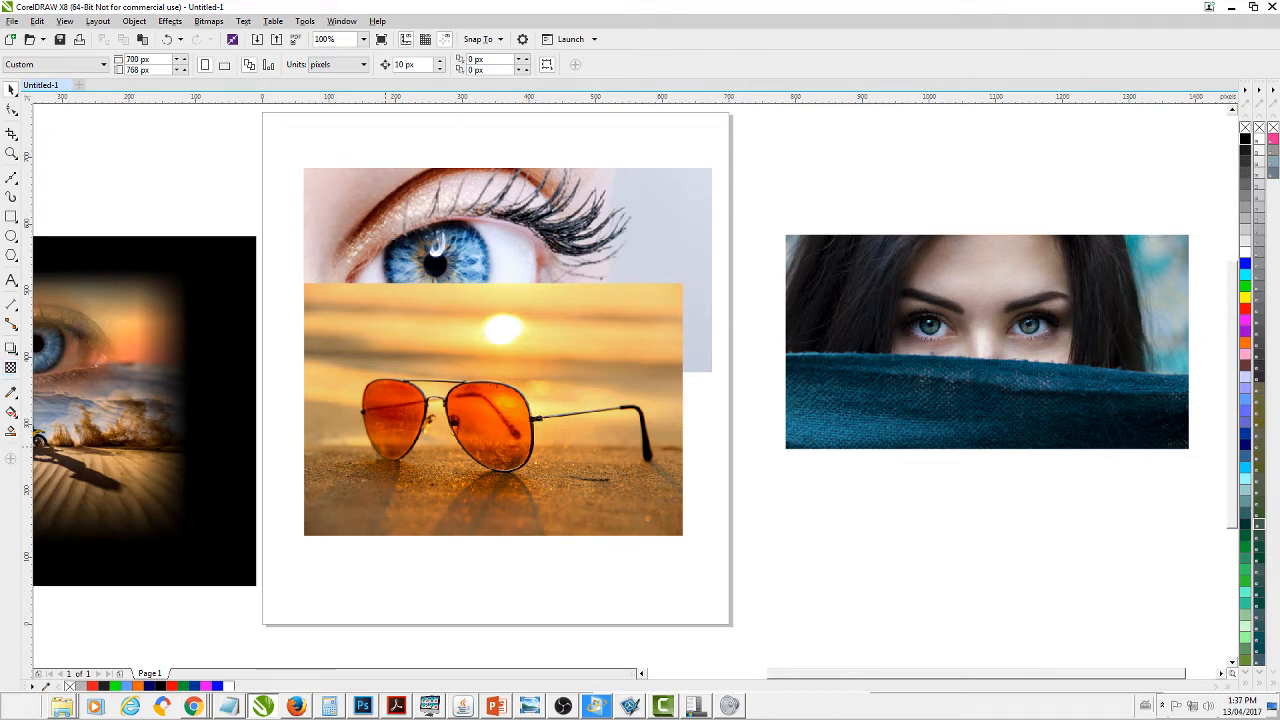
- Move the sunglasses photo up slightly and enlarge it proportionally to about 613 × 408 px, matching the eye photo's width
click(383, 447)
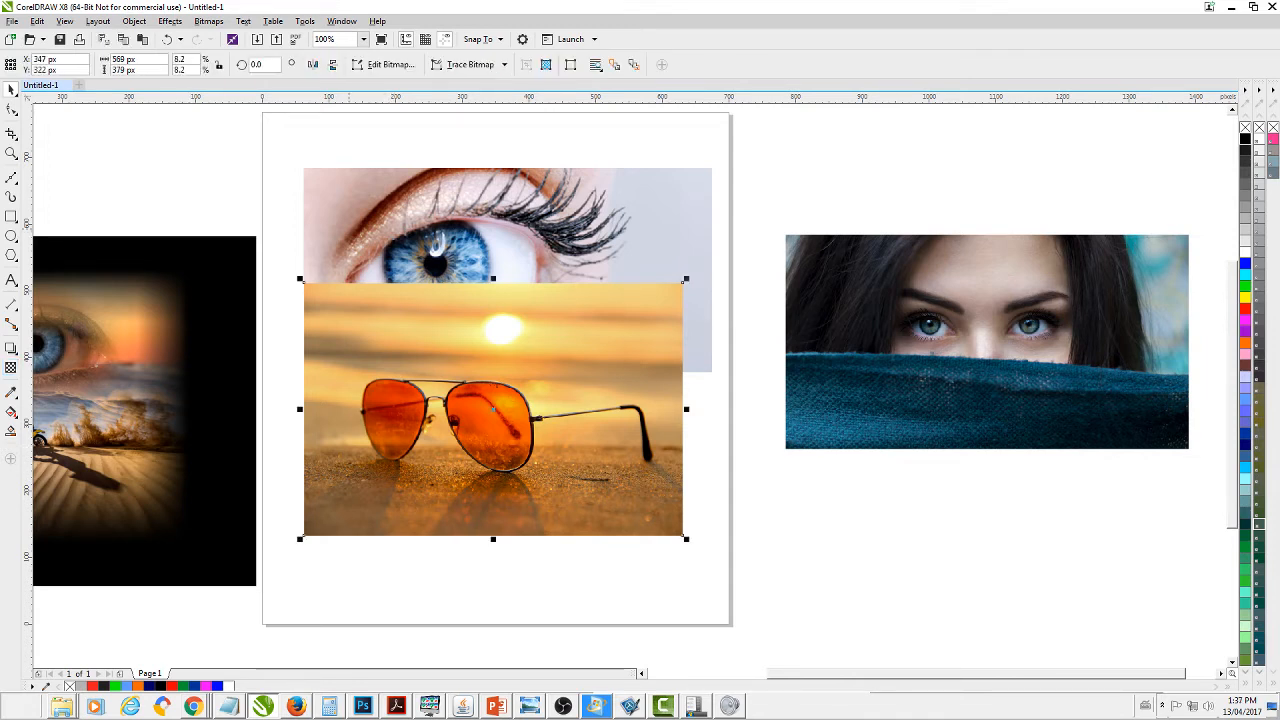
click(349, 232)
mouse_move(349, 345)
mouse_down()
mouse_move(352, 411)
mouse_move(349, 330)
mouse_up()
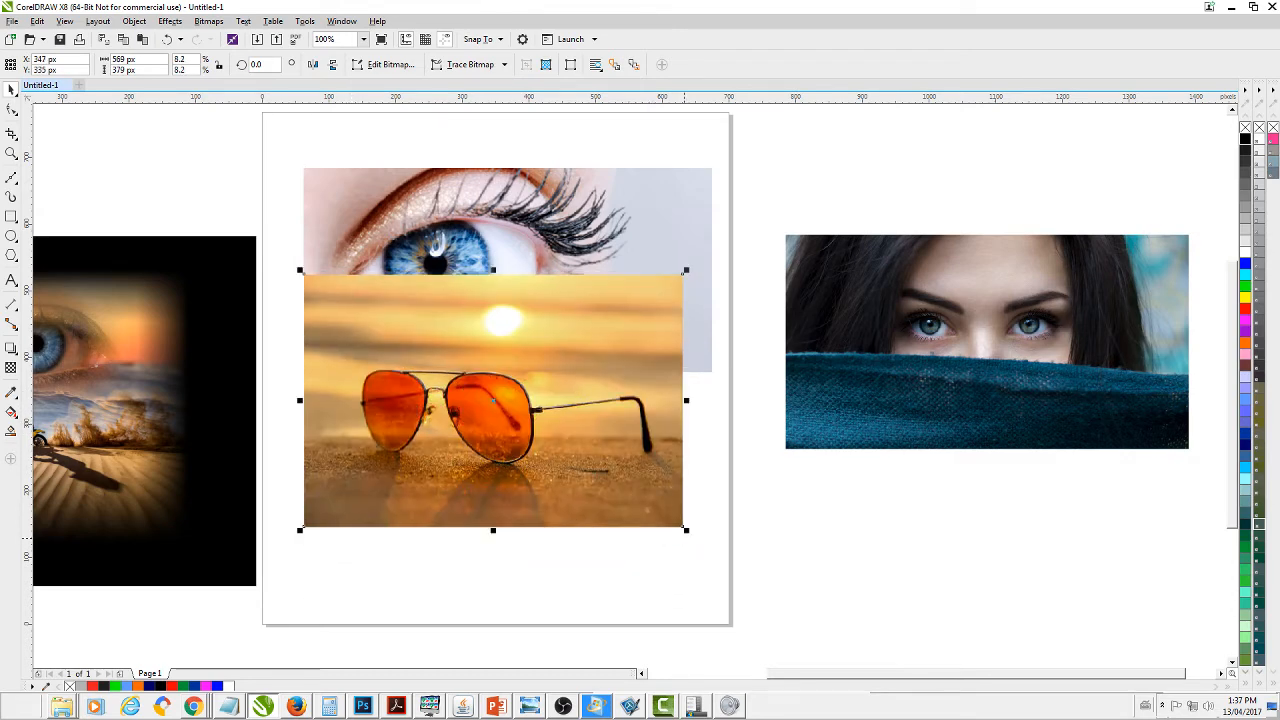
drag(686, 270, 716, 250)
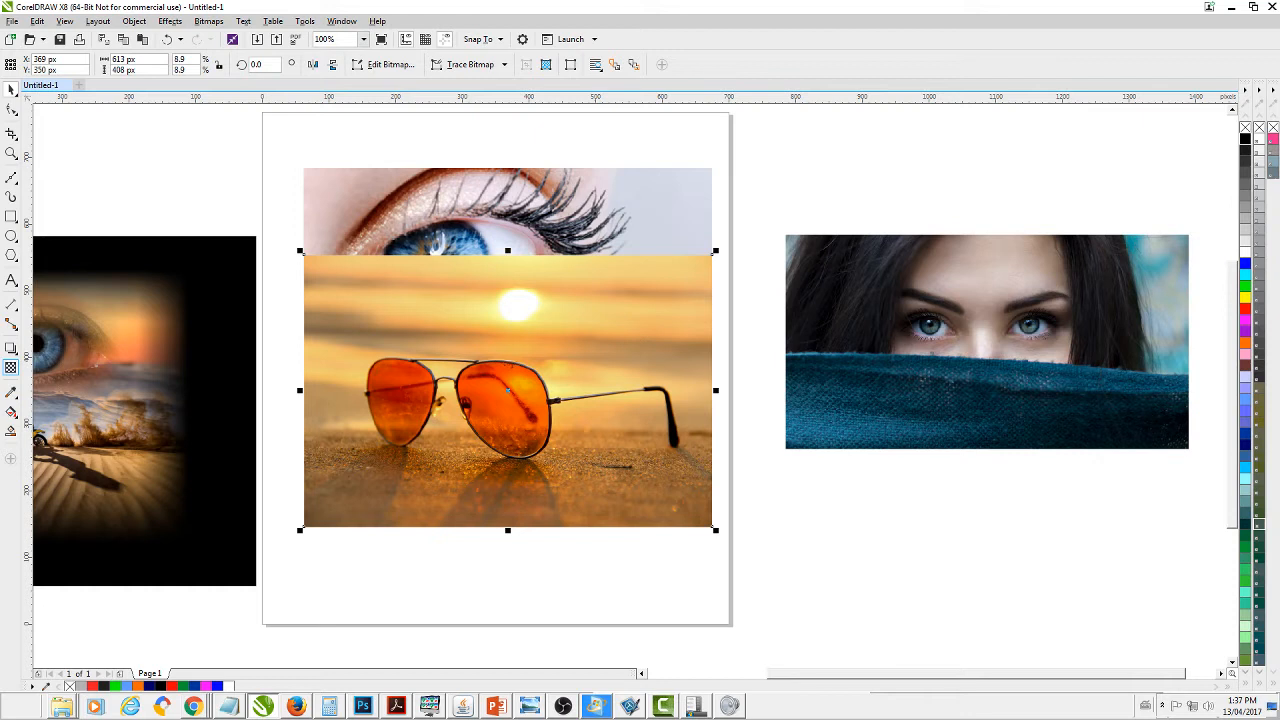
- Apply a linear fountain transparency to the sunglasses photo and turn its gradient to run downward at about -88.4°
click(11, 368)
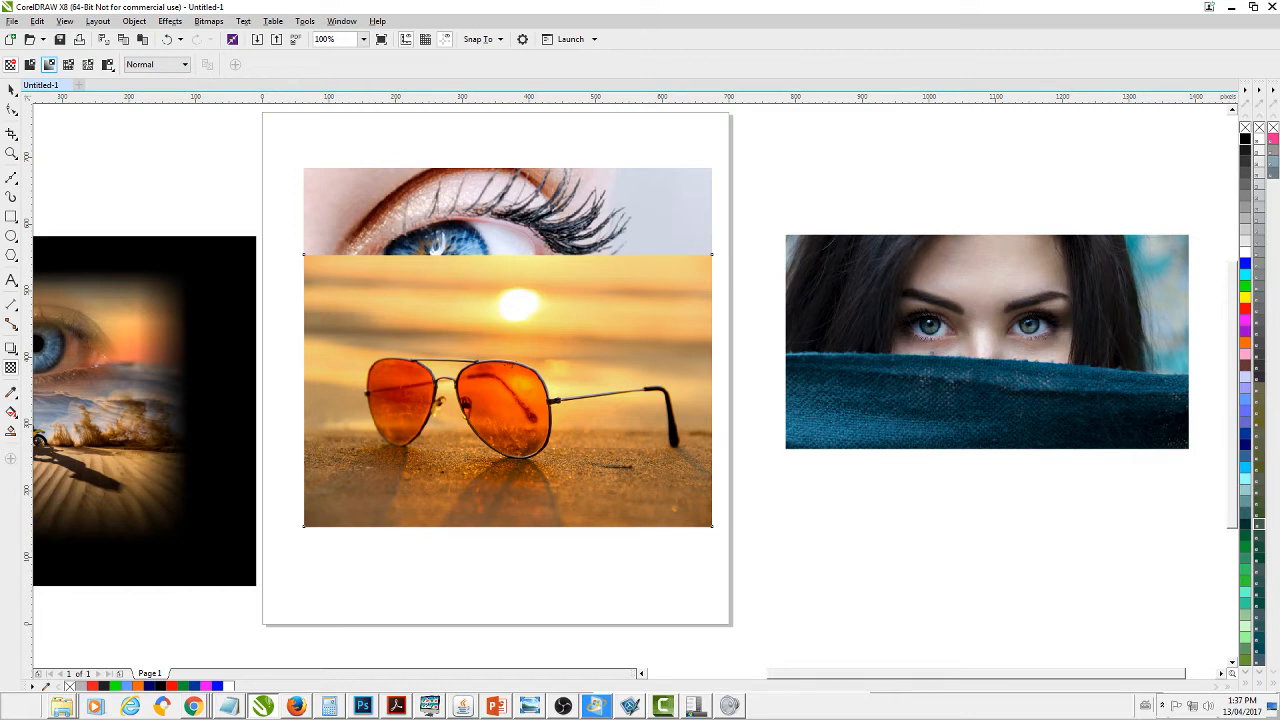
click(48, 64)
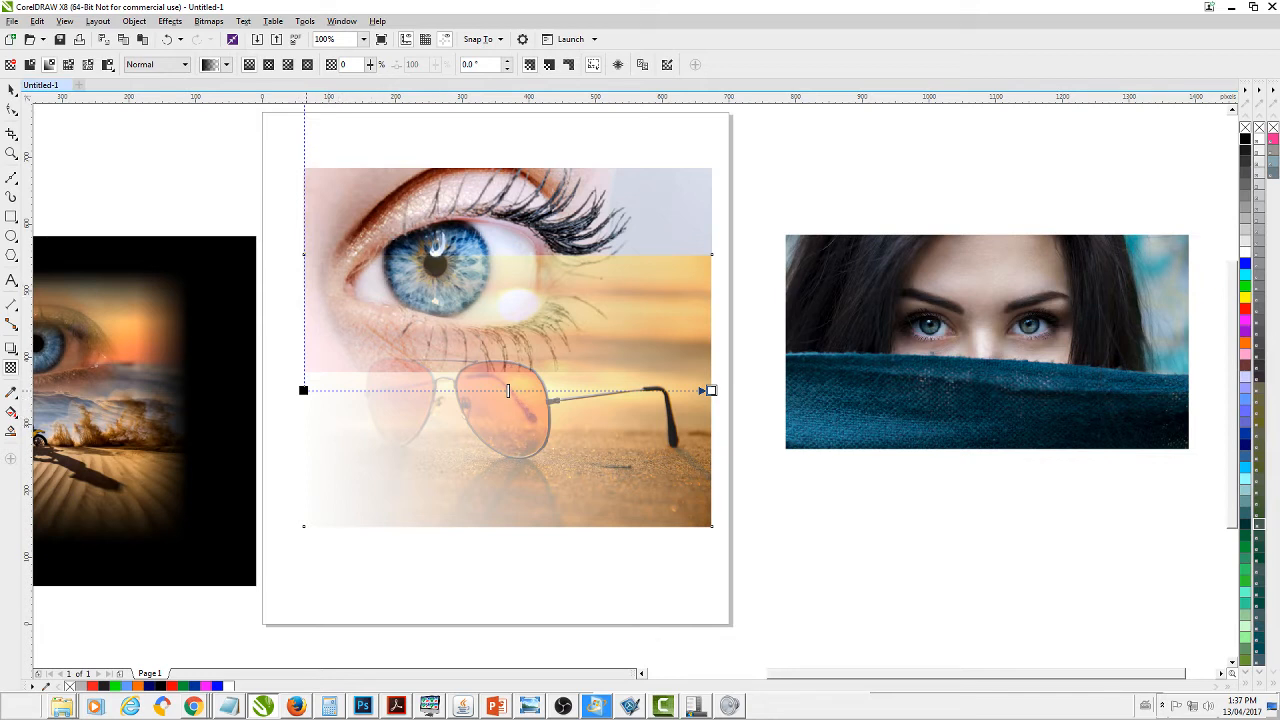
drag(303, 390, 472, 397)
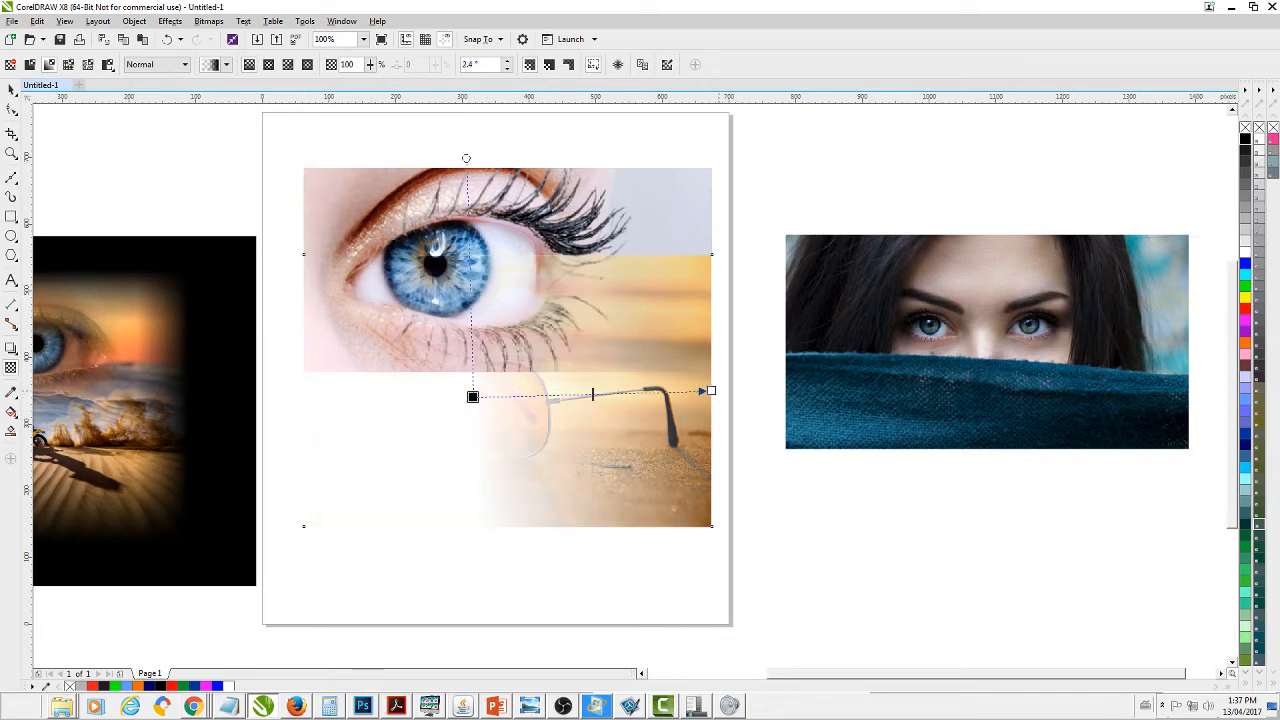
drag(711, 390, 475, 461)
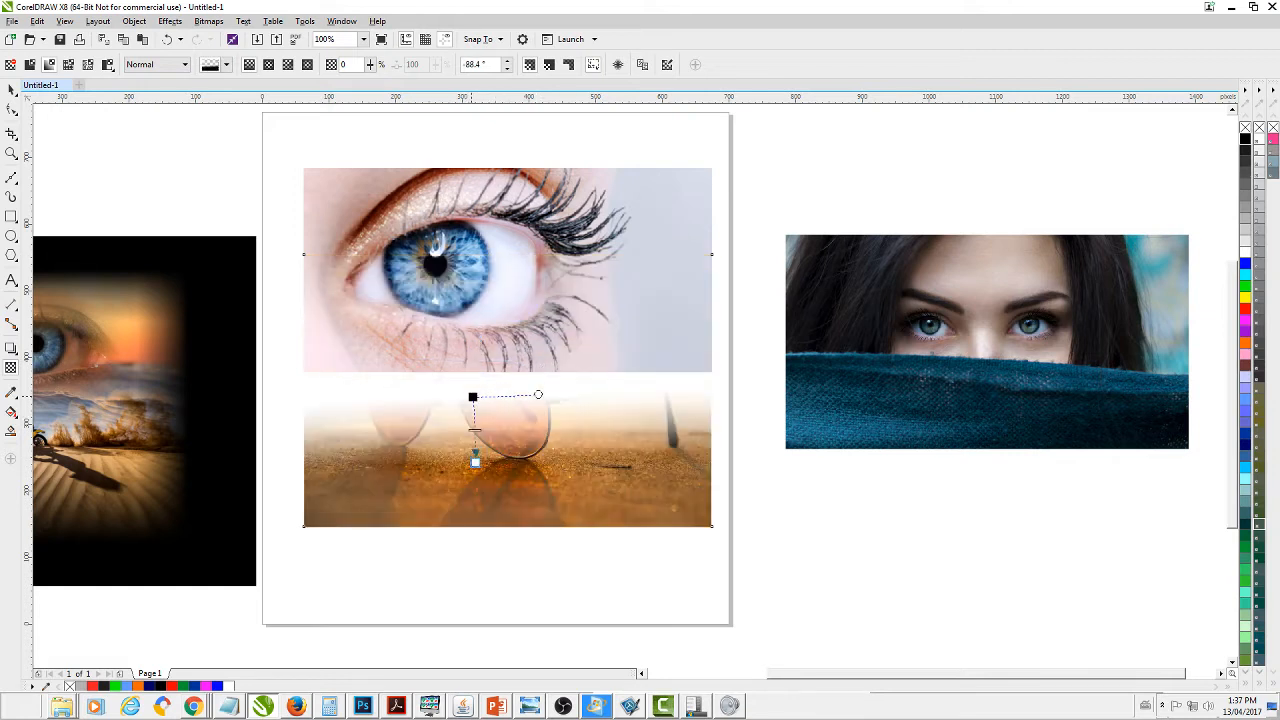
- Adjust the transparency gradient to about -89.3° so the sunglasses photo fades in between the eye's lower lid and the glasses
drag(472, 397, 475, 331)
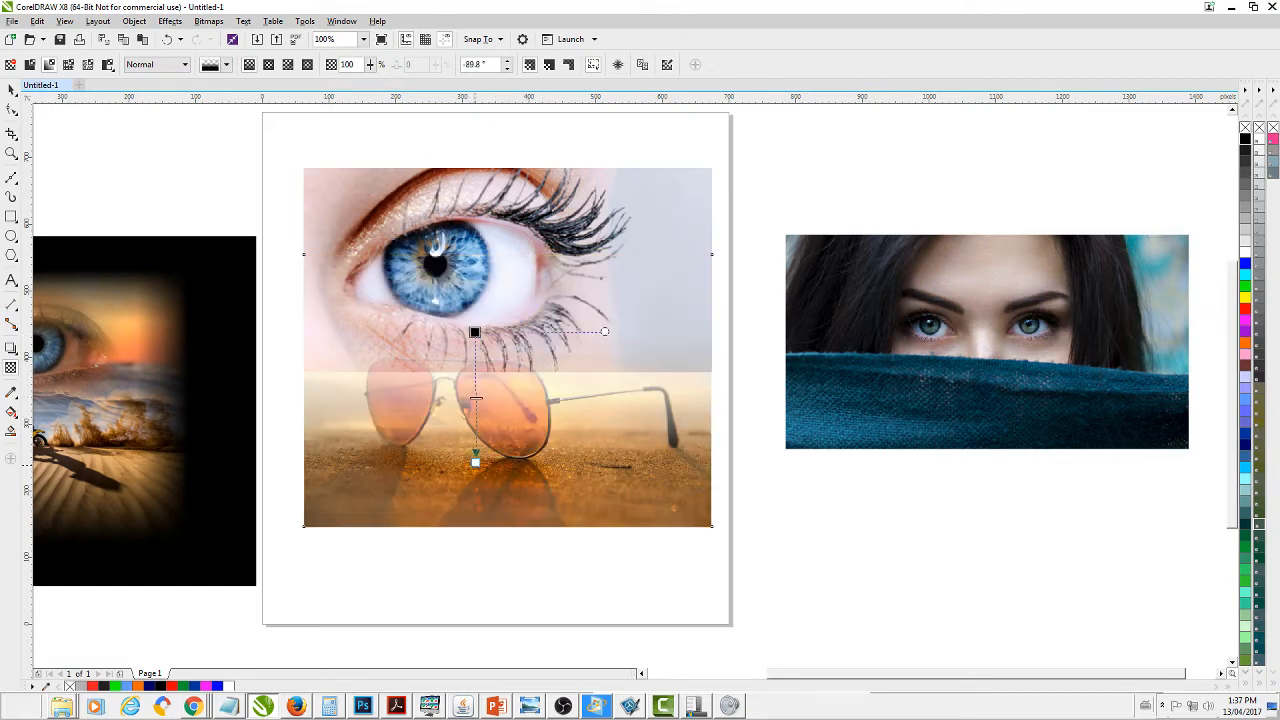
drag(475, 461, 473, 443)
drag(475, 332, 475, 305)
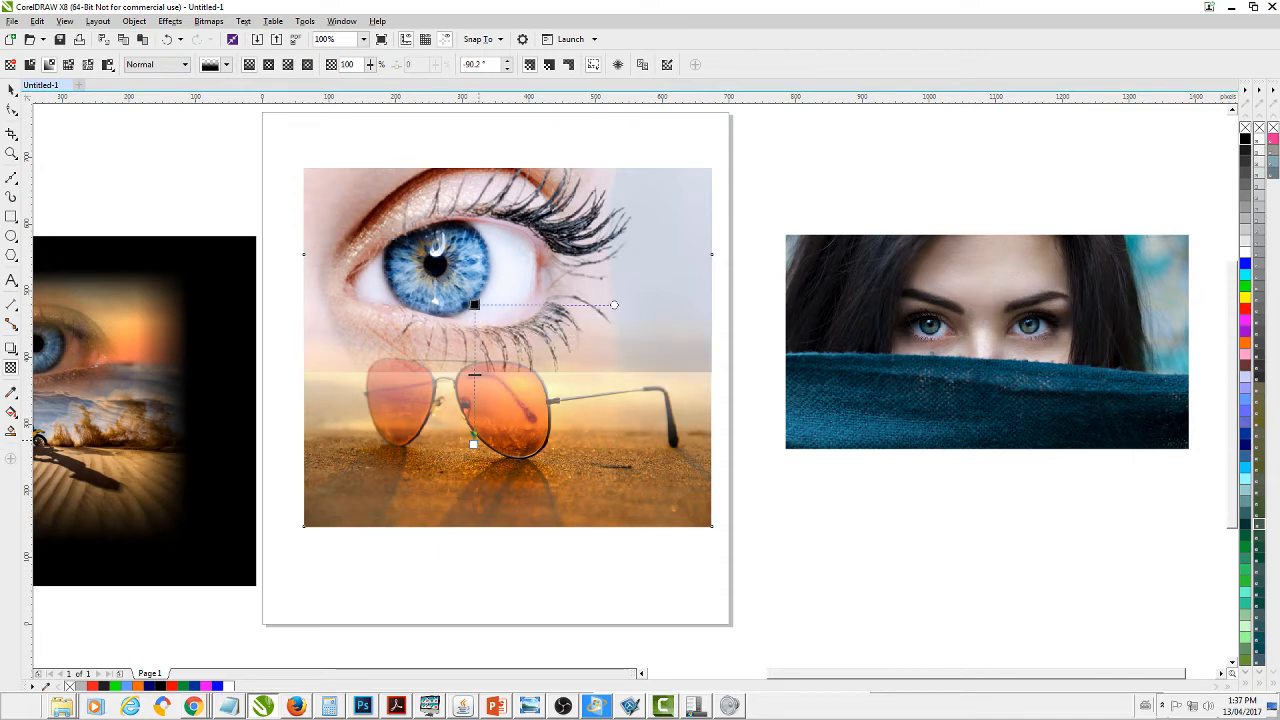
drag(473, 443, 475, 377)
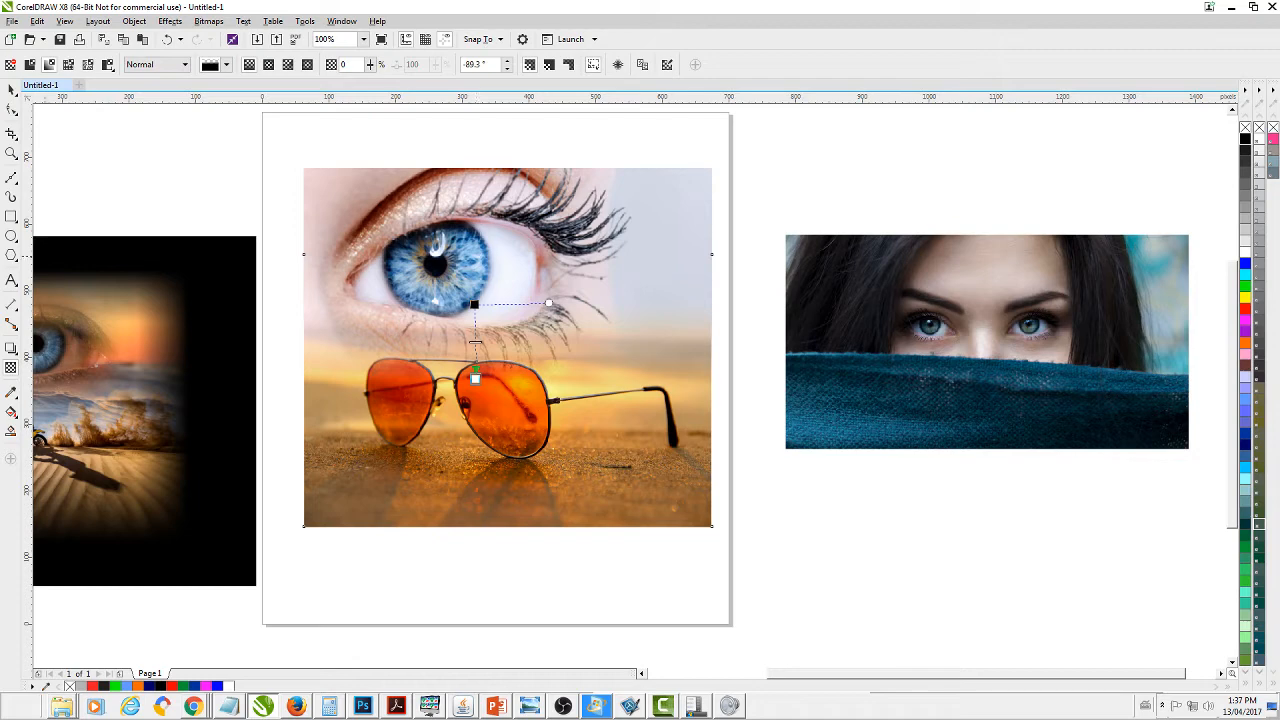
click(11, 90)
click(150, 165)
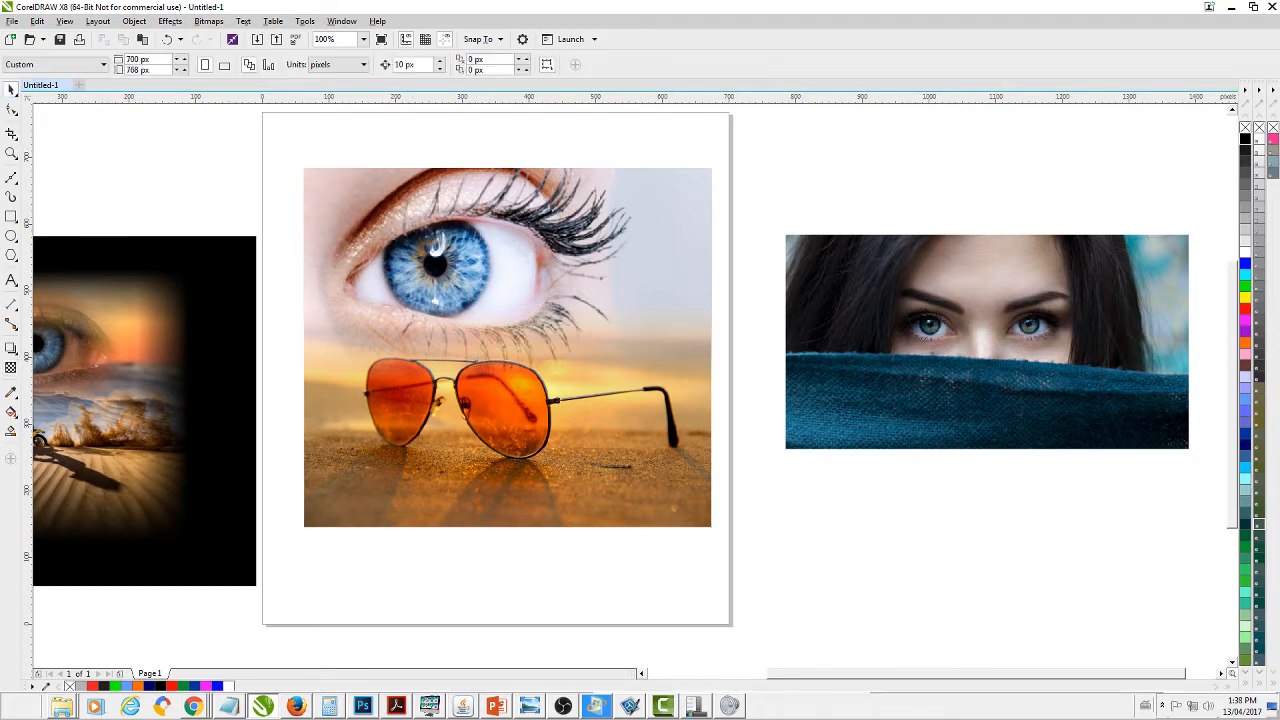
- Inspect the blend between the eye and sunglasses photos up close and compare it with the surrounding pictures
click(11, 153)
drag(277, 158, 612, 535)
click(11, 90)
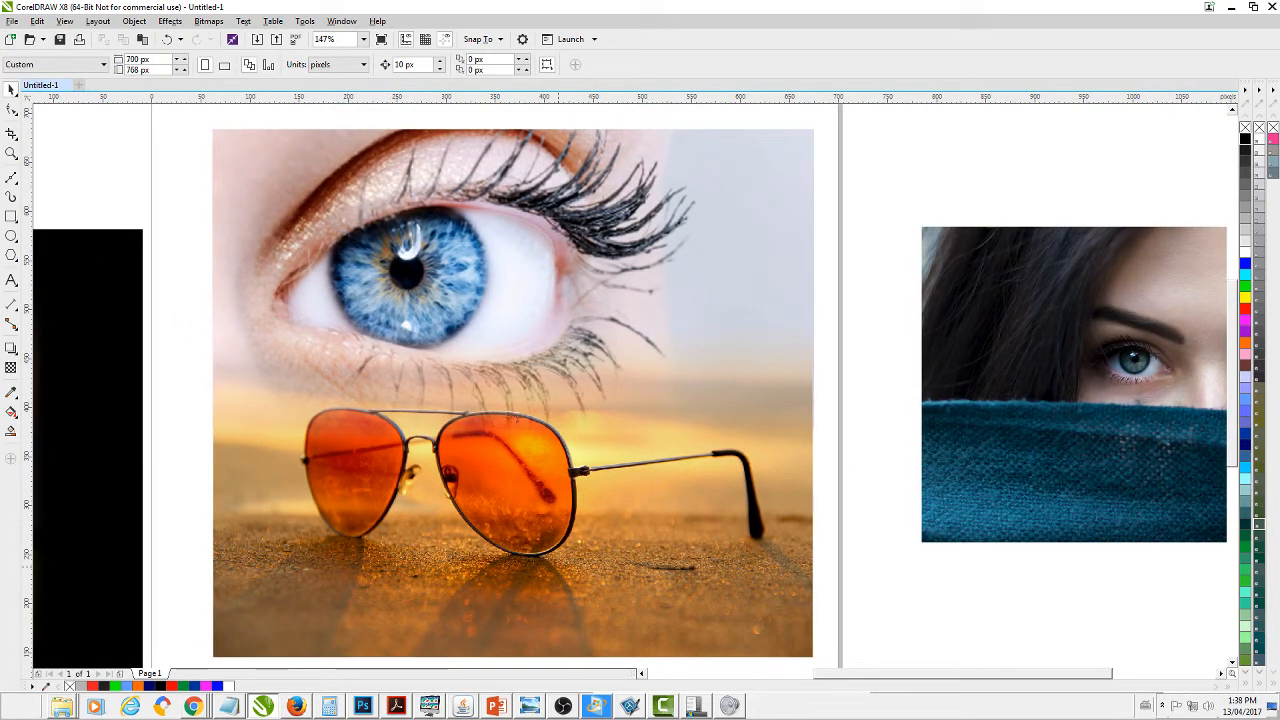
scroll(808, 635, down, 2)
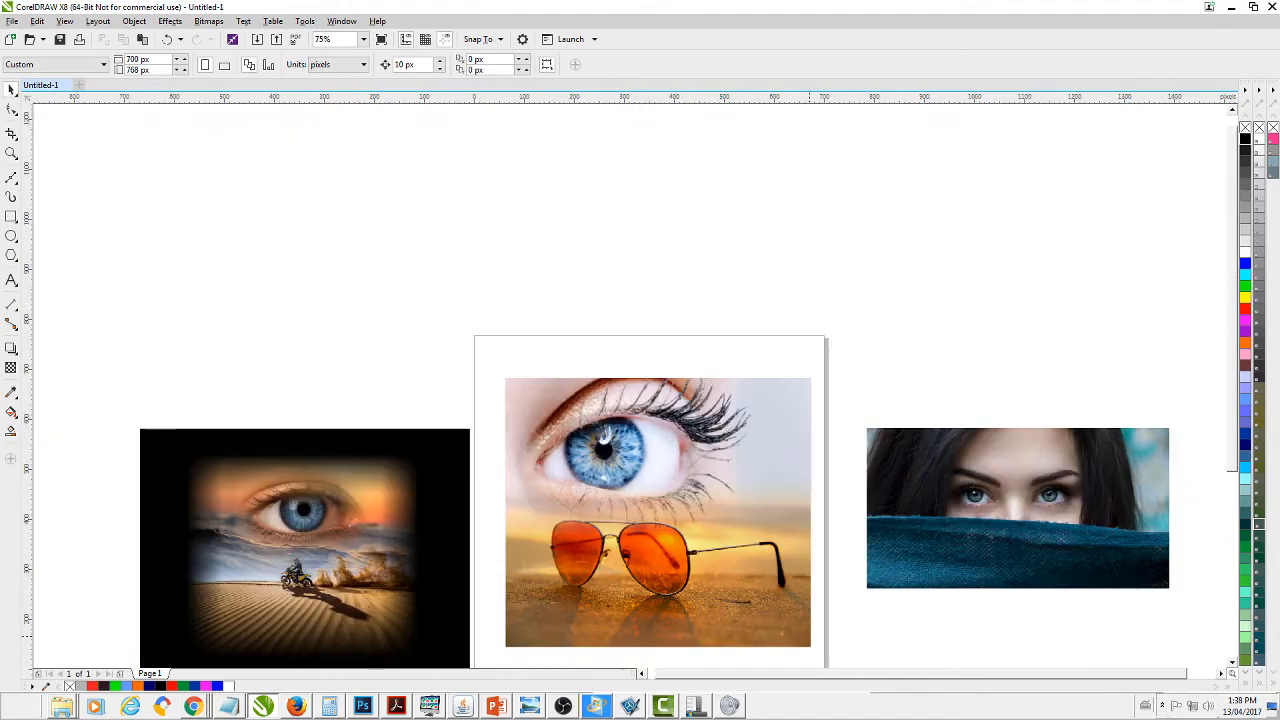
drag(808, 635, 682, 573)
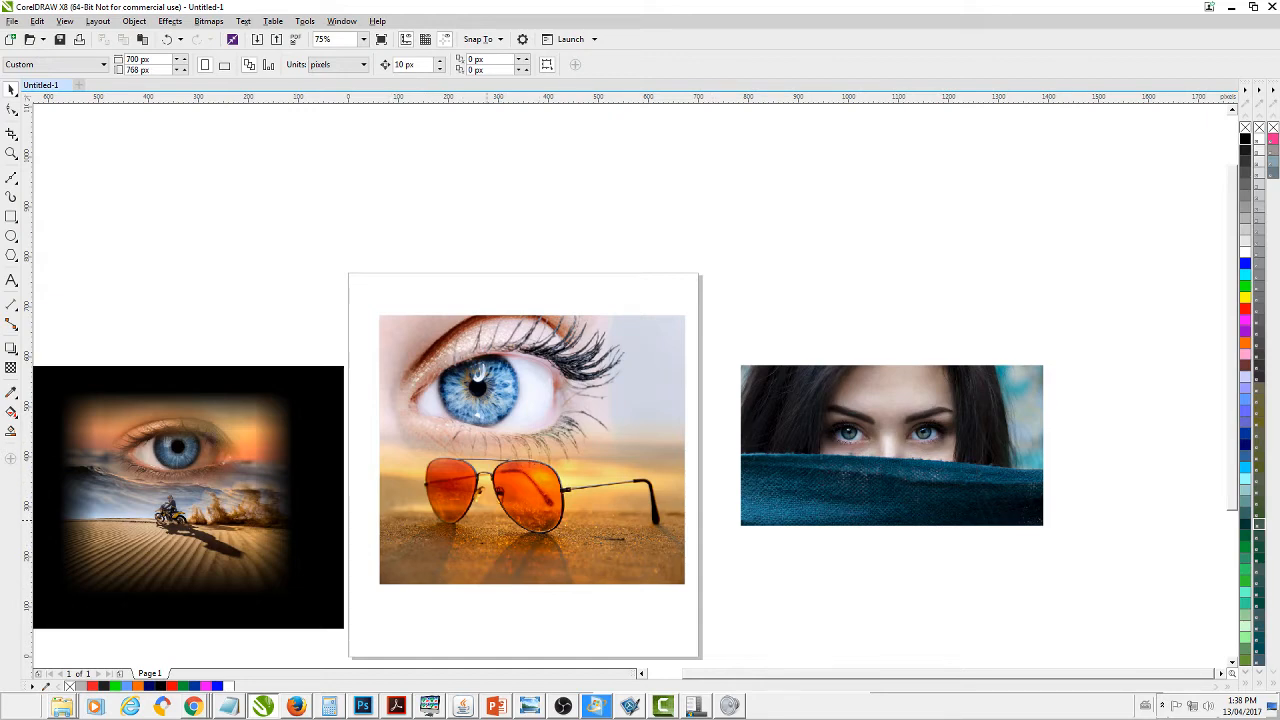
scroll(522, 565, up, 1)
scroll(464, 431, down, 1)
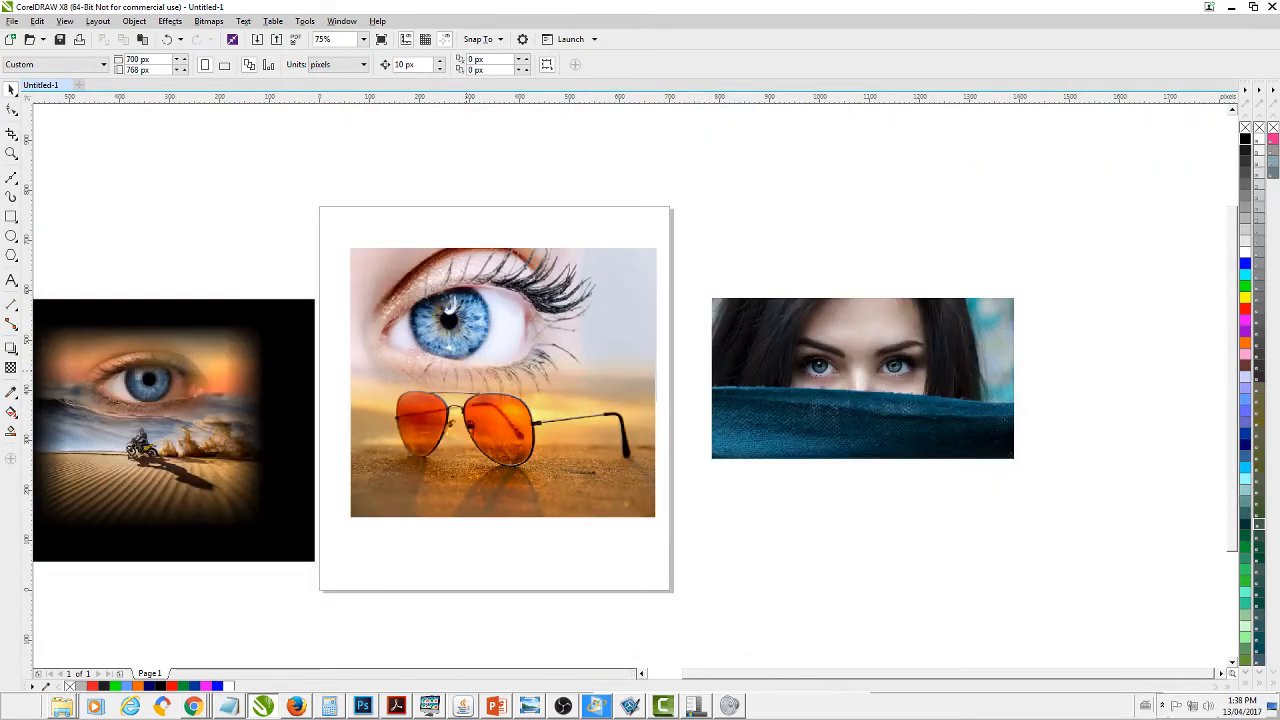
drag(456, 422, 440, 481)
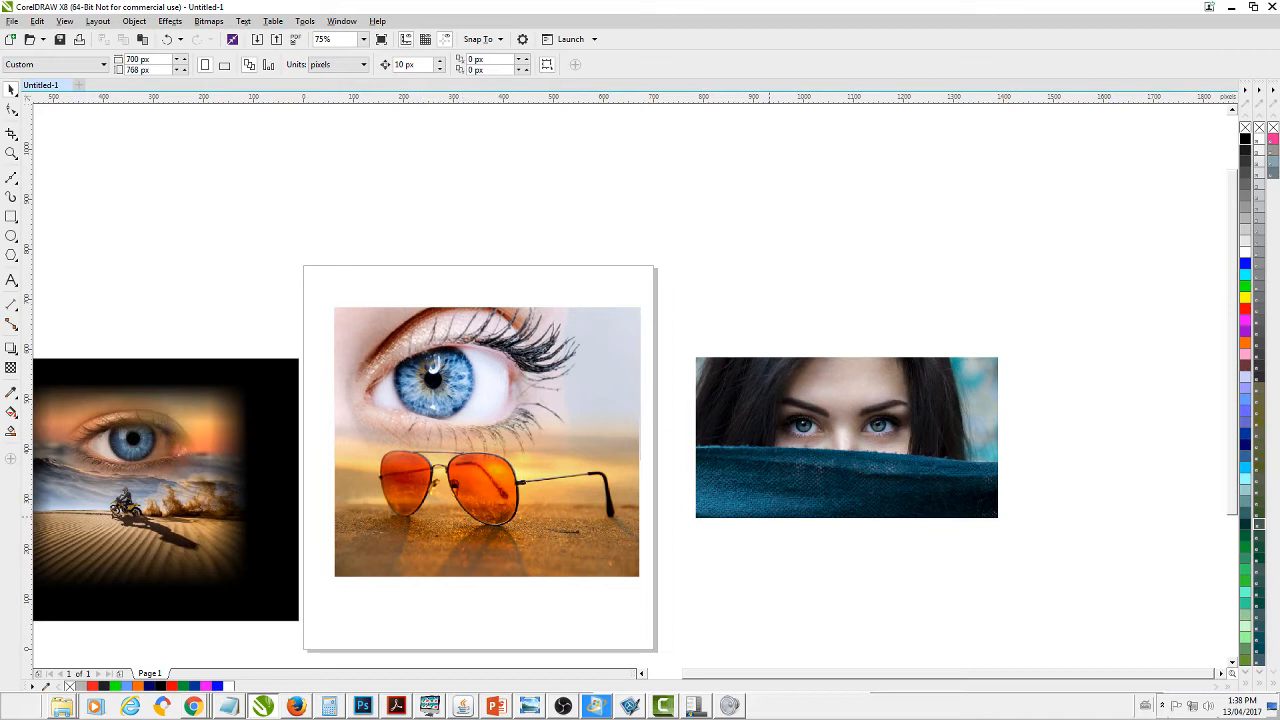
- Move the woman's photo off the page above the finished motorbike sample and place a duplicate of the eye-and-sunglasses composite beside the original
drag(846, 437, 202, 211)
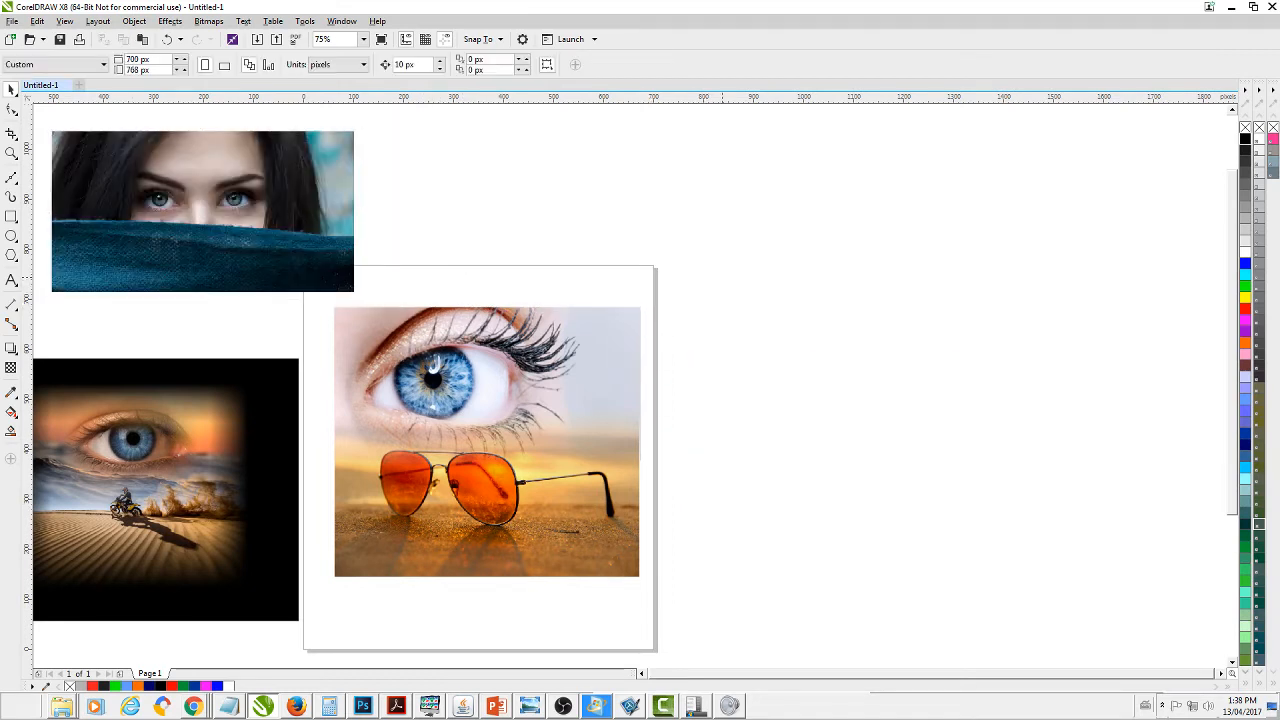
drag(722, 275, 288, 606)
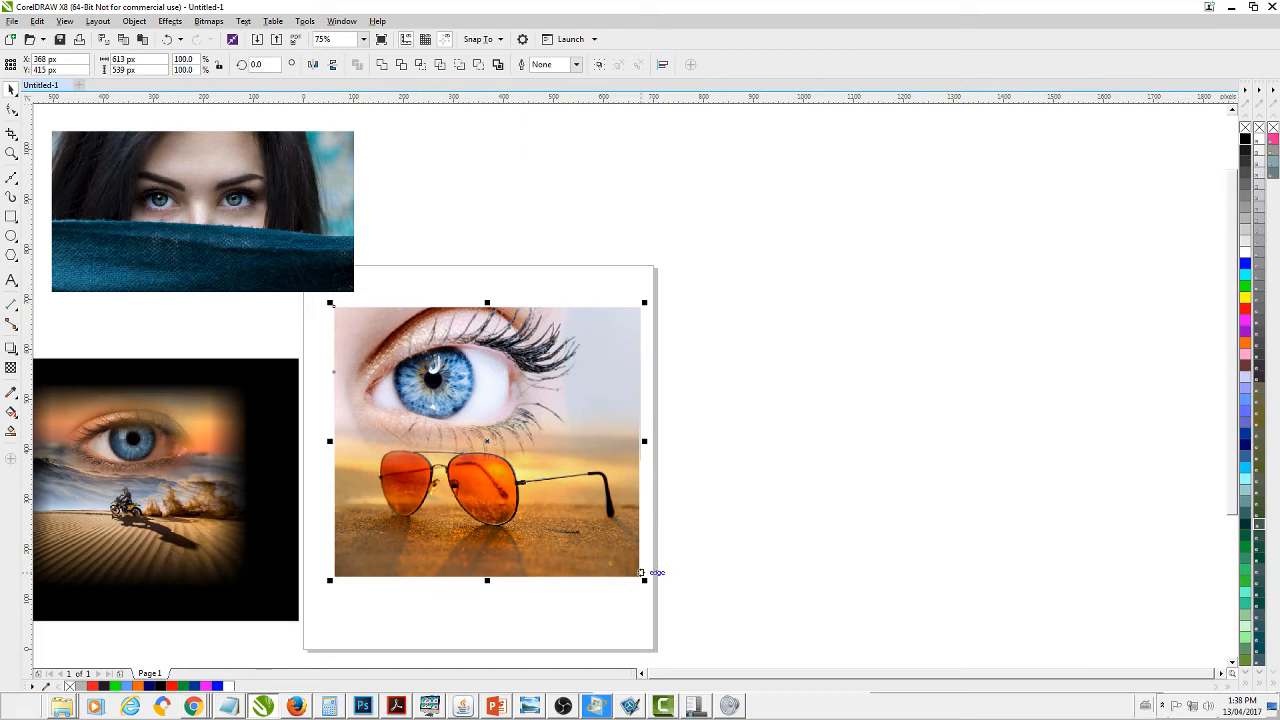
drag(598, 569, 937, 607)
right_click(937, 607)
click(892, 632)
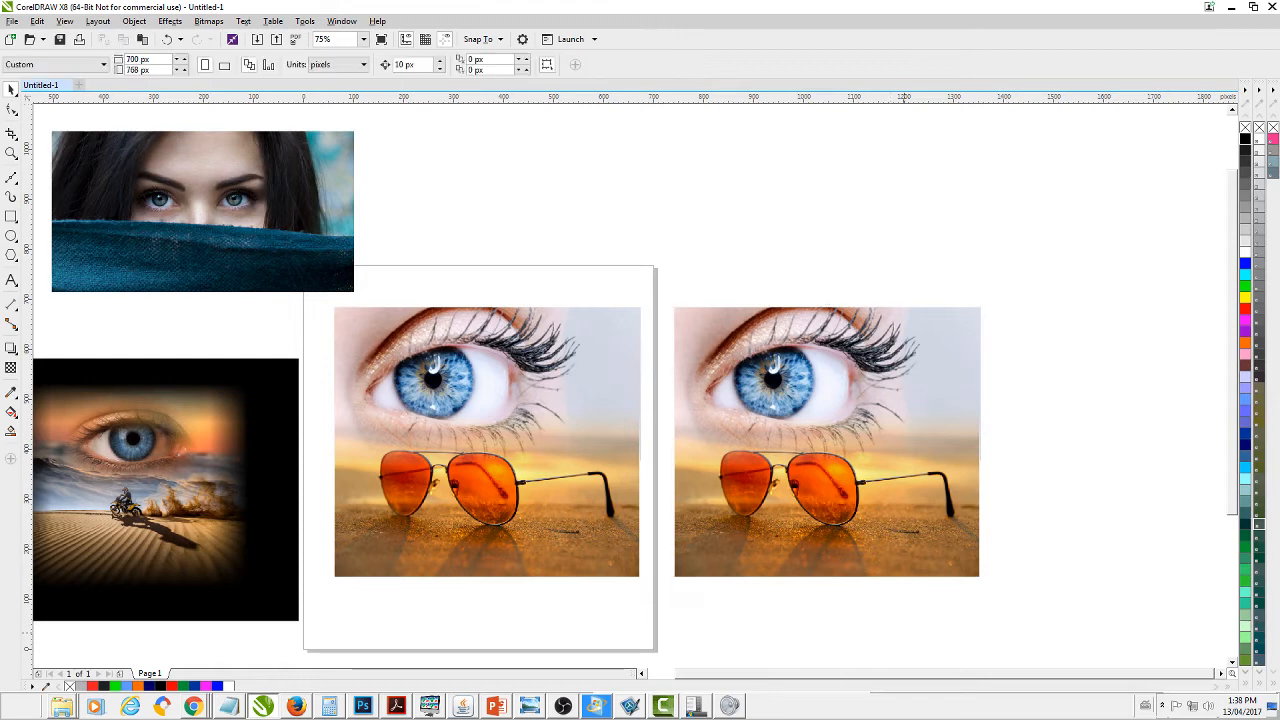
drag(902, 630, 758, 625)
- Remove the fountain transparency from the sunglasses photo in the duplicate composite
click(11, 153)
drag(182, 296, 838, 588)
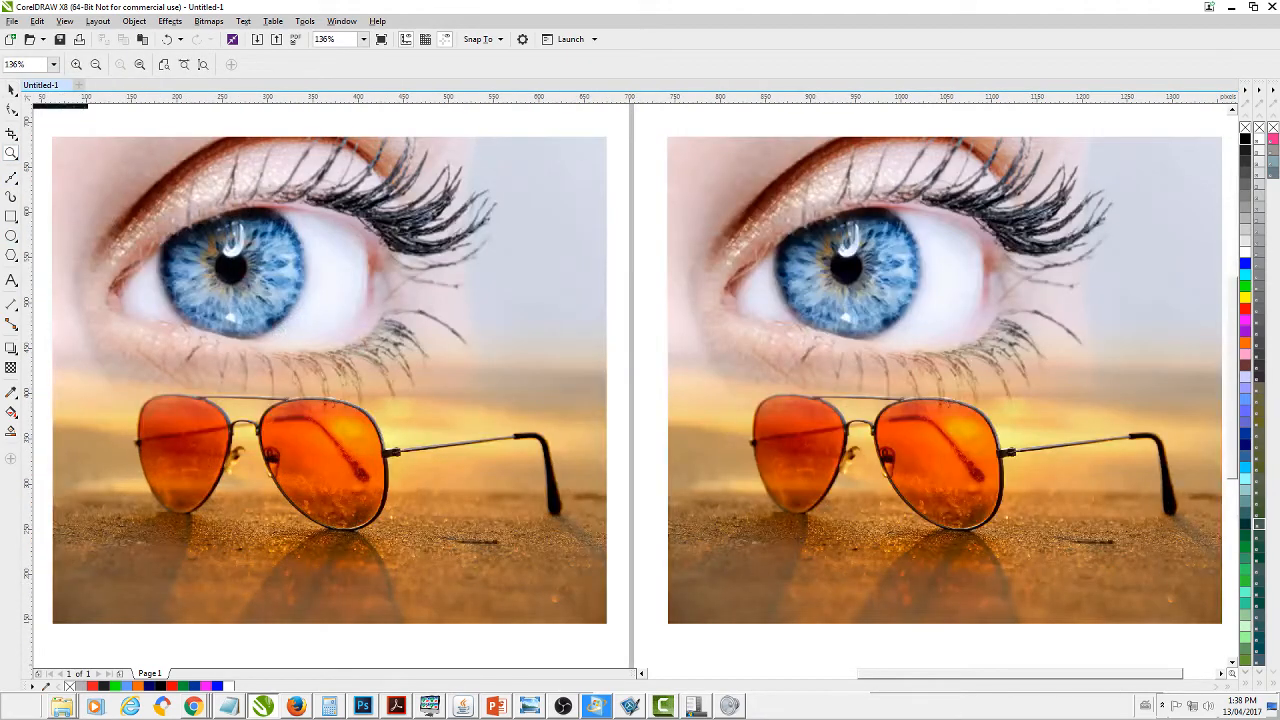
click(11, 89)
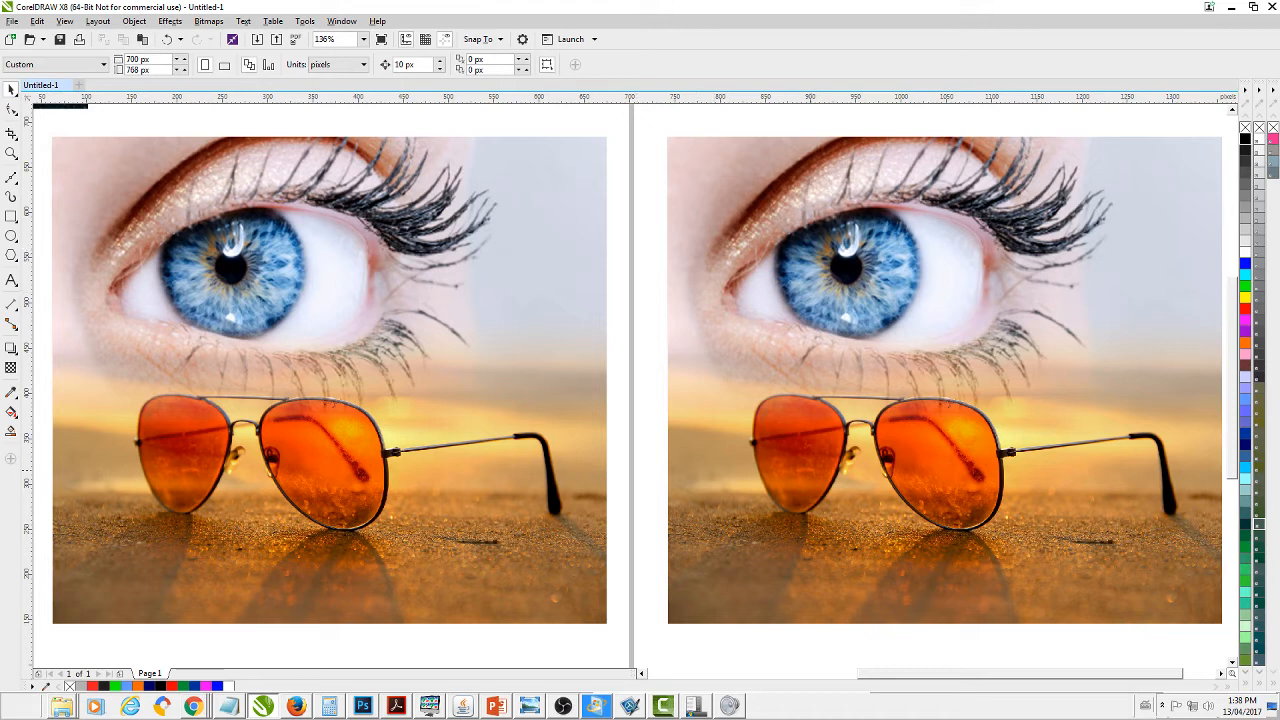
click(944, 437)
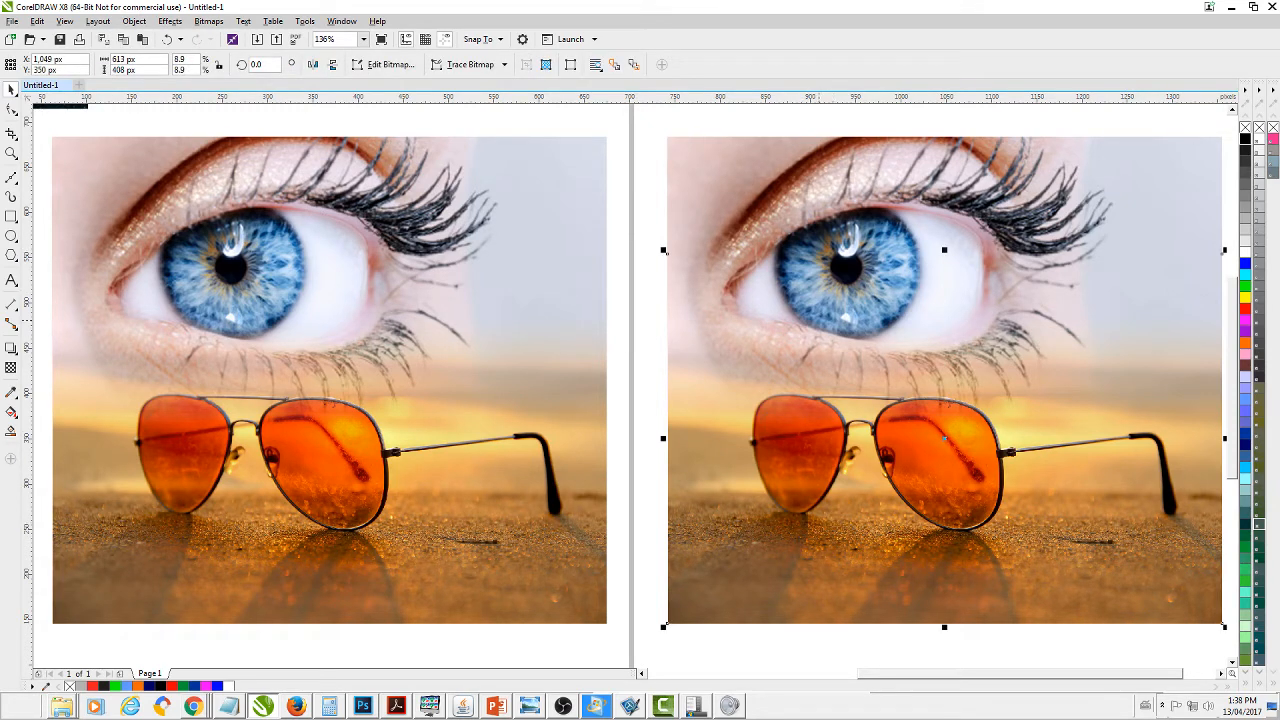
key(Escape)
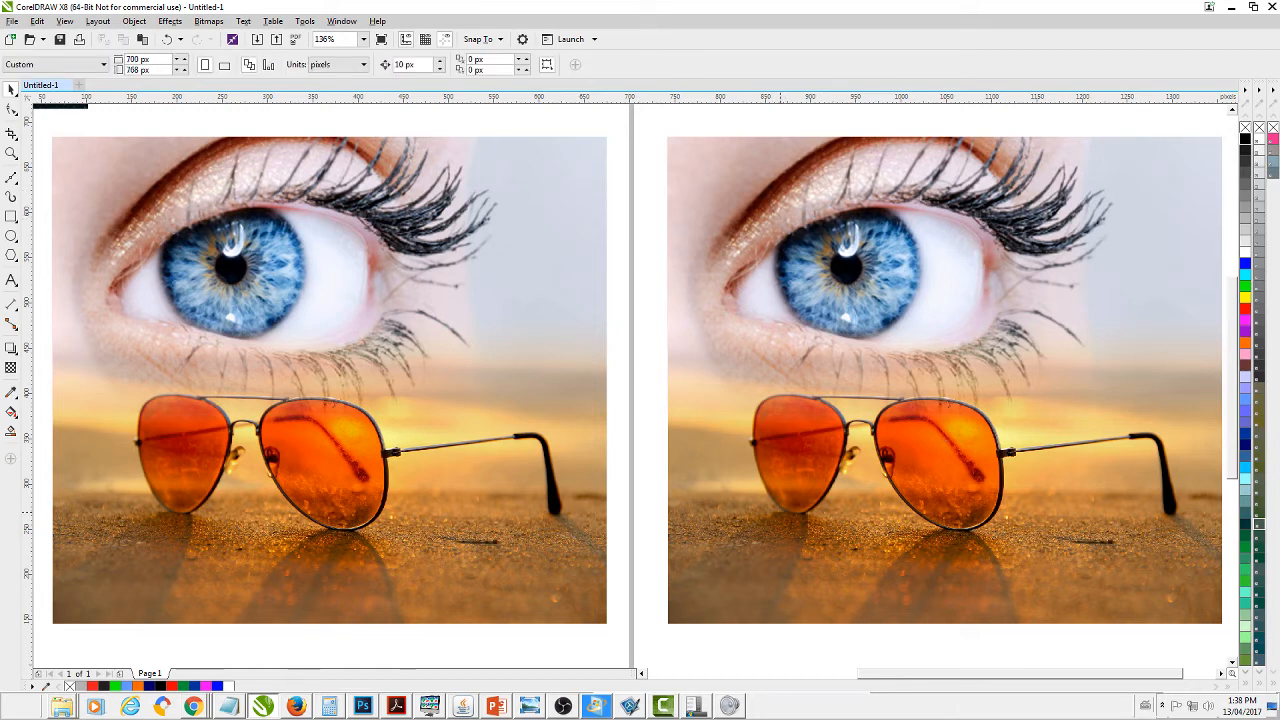
click(944, 437)
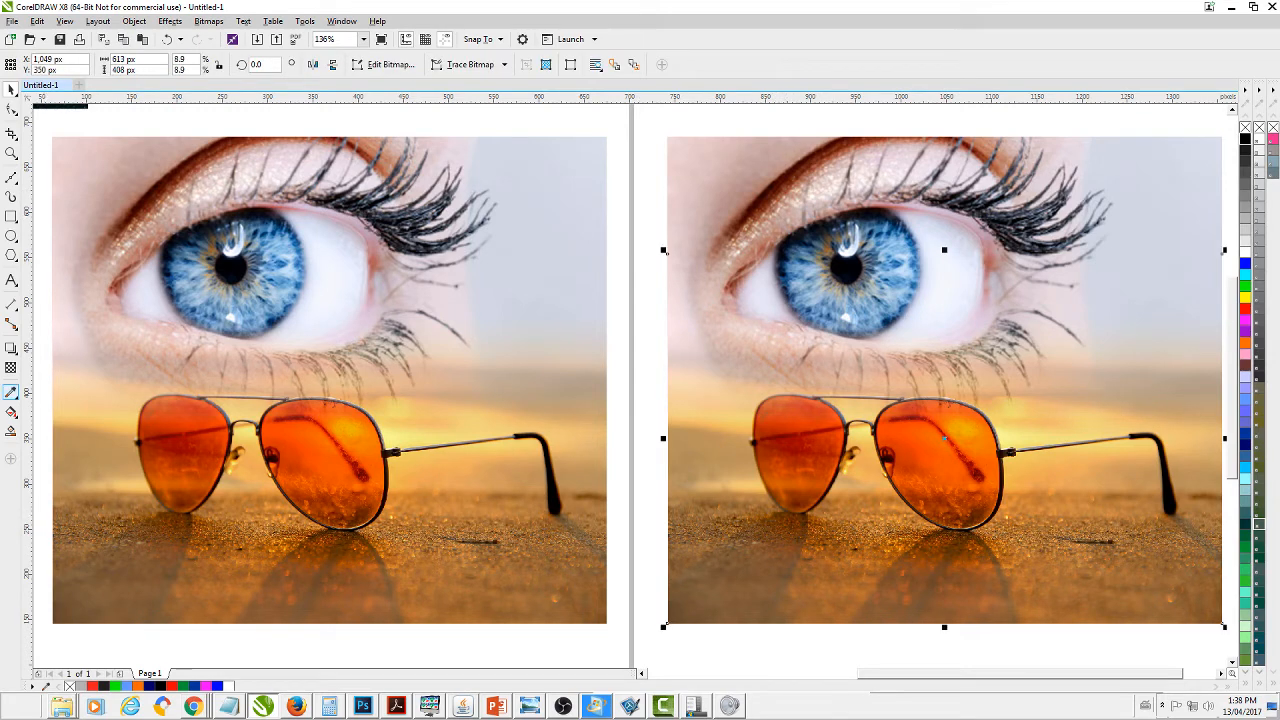
click(11, 368)
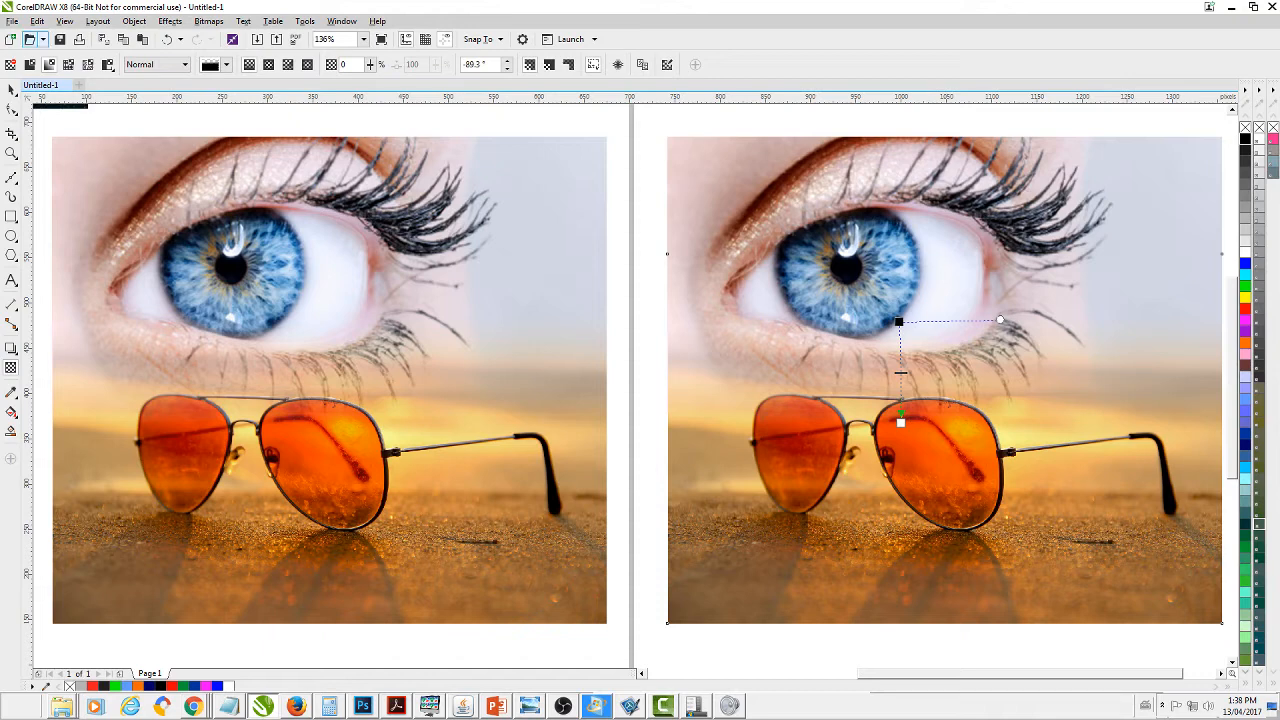
click(11, 65)
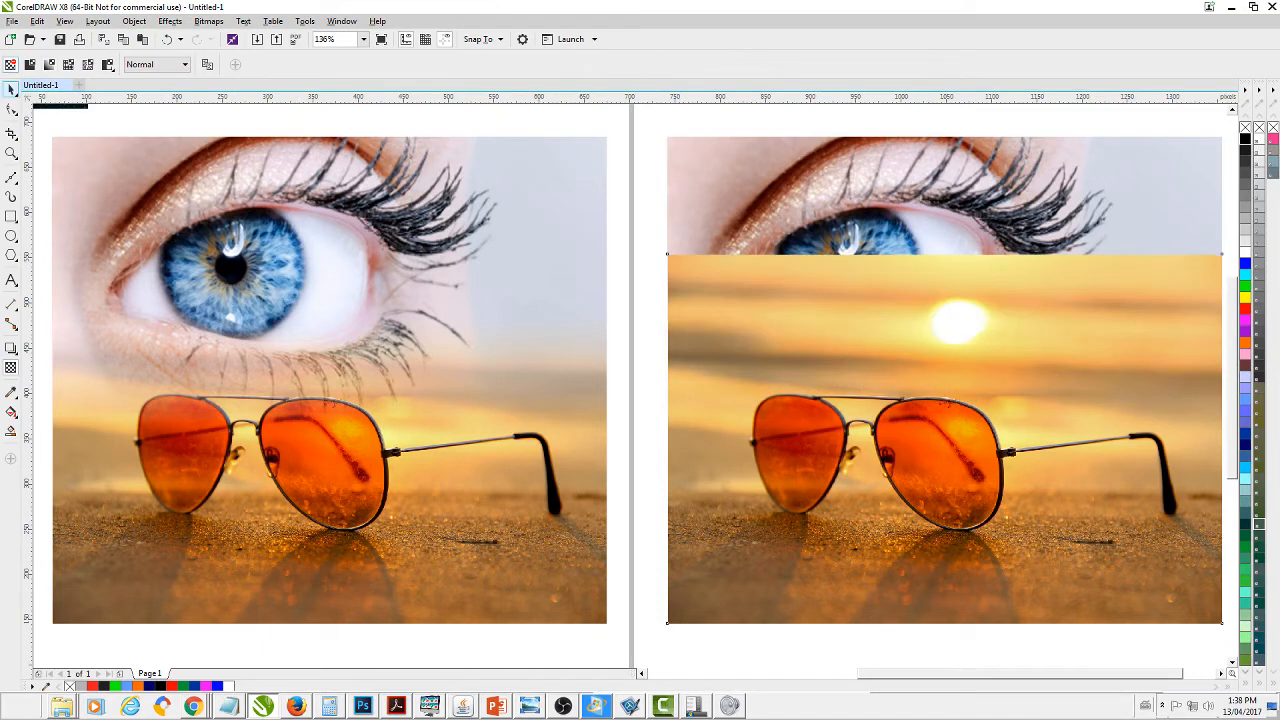
- Bring the duplicate composite's eye photo to the front of the page, above the sunglasses photo
click(11, 89)
click(944, 120)
click(944, 195)
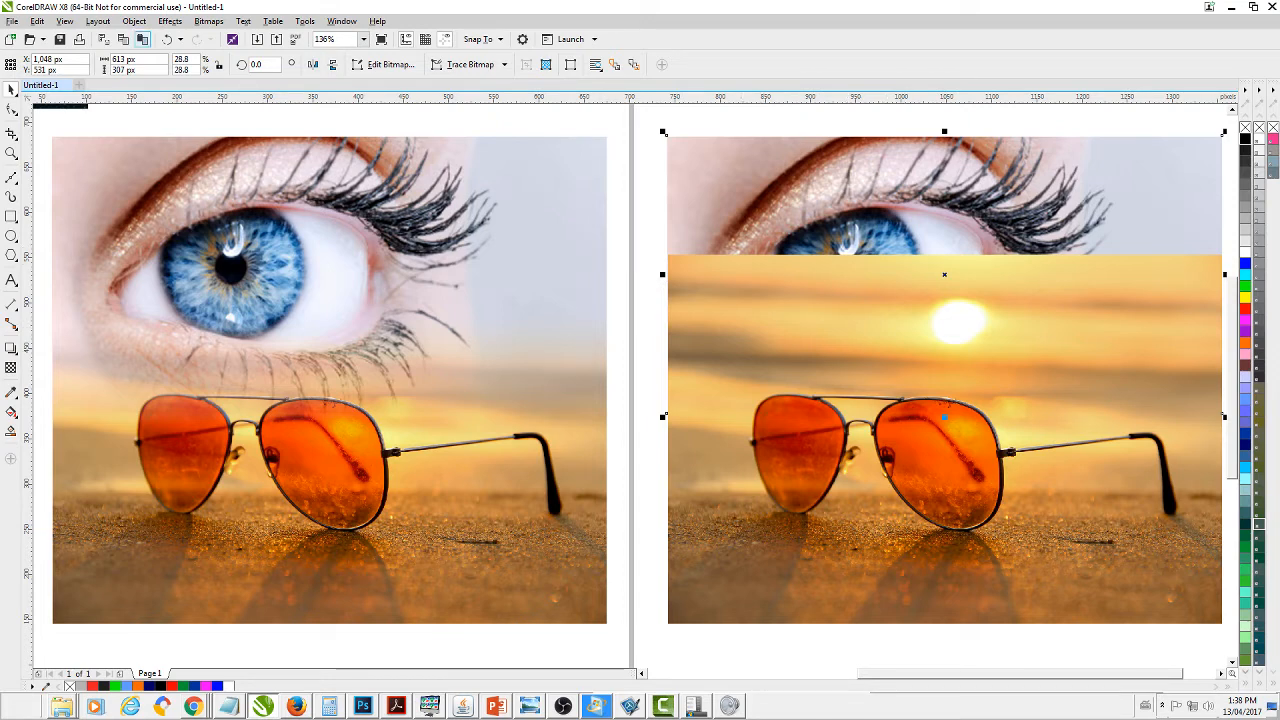
click(134, 21)
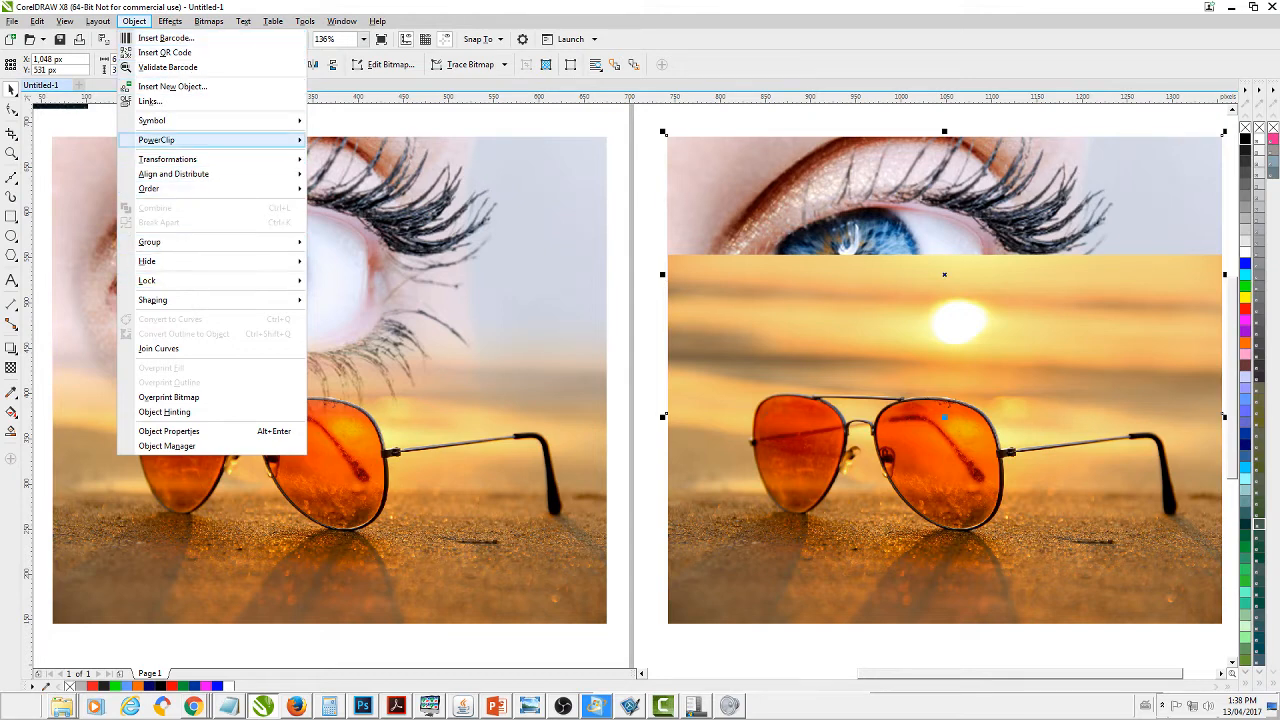
mouse_move(200, 189)
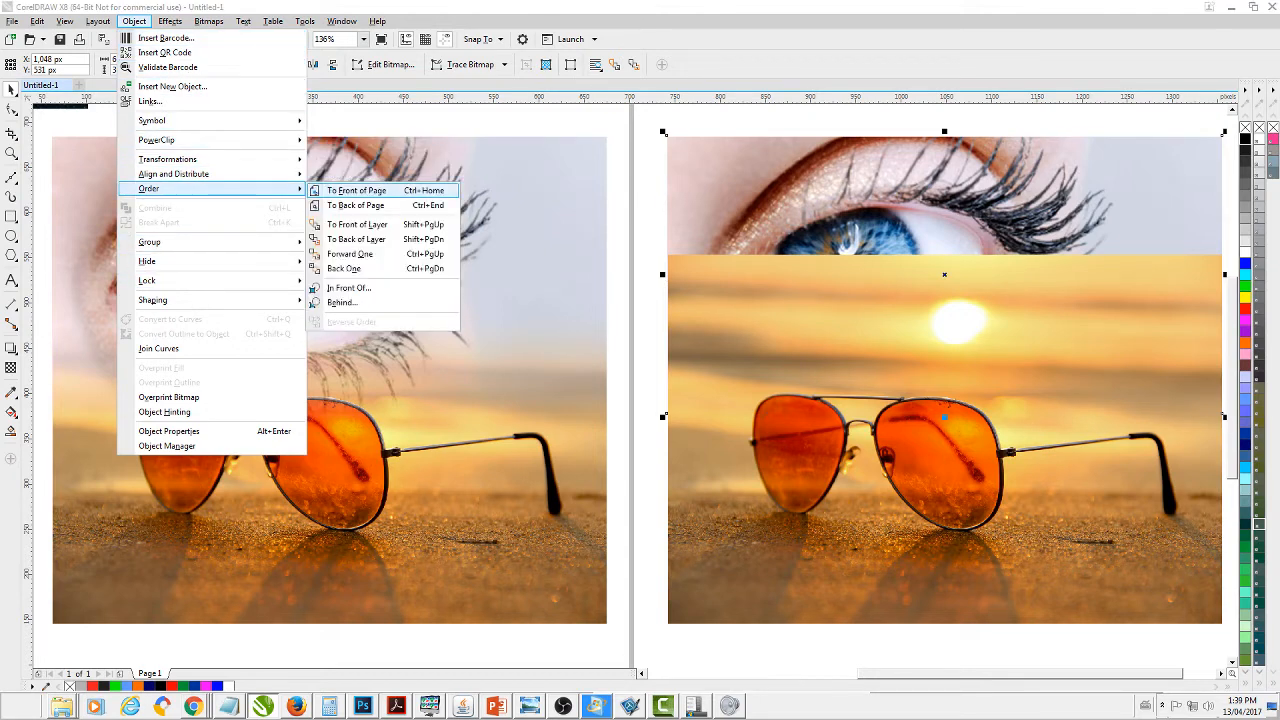
click(356, 190)
drag(925, 673, 926, 673)
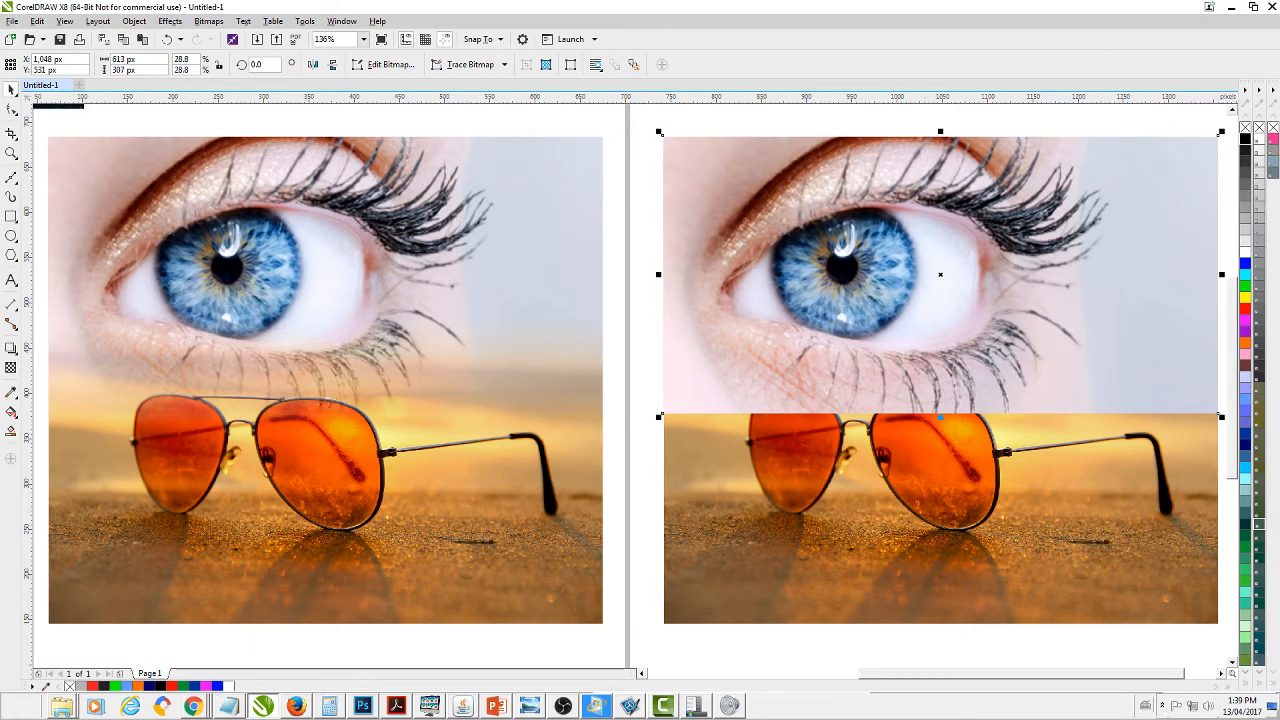
- Apply a linear fountain transparency to the duplicate's eye photo, running downward at about -89.0° from the lower eyelid to the photo's bottom edge
click(11, 367)
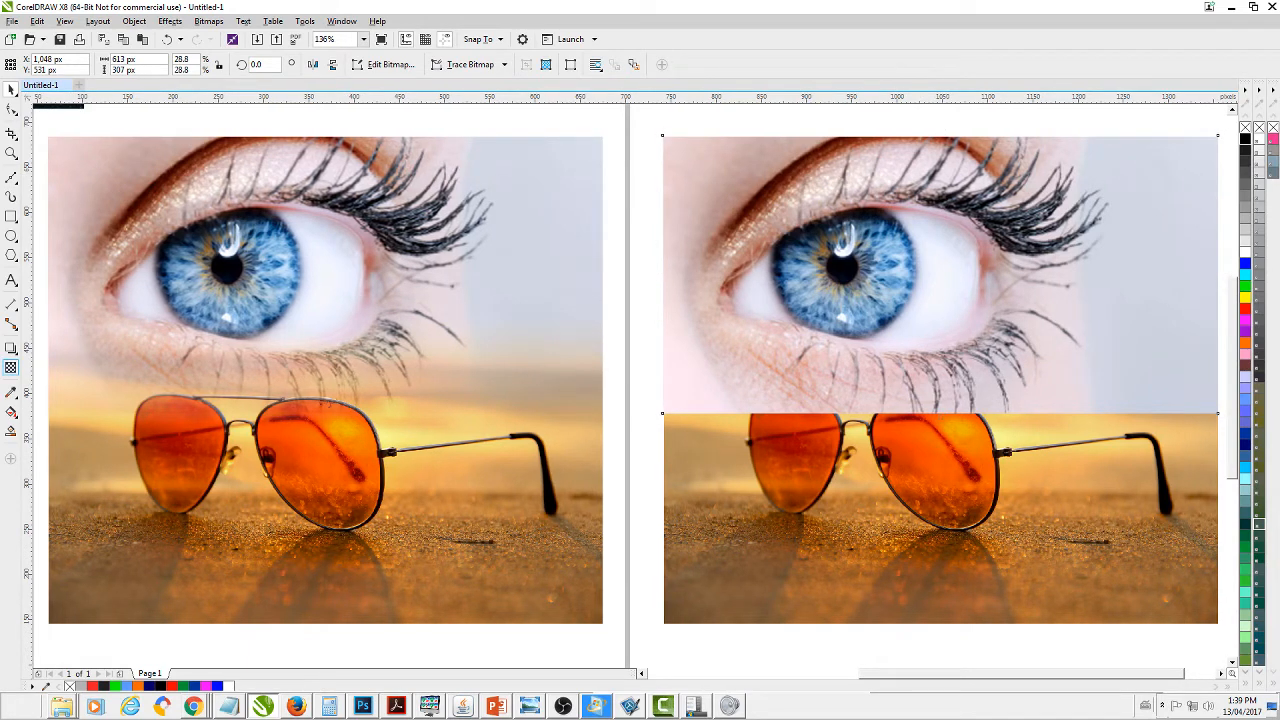
drag(940, 290, 940, 408)
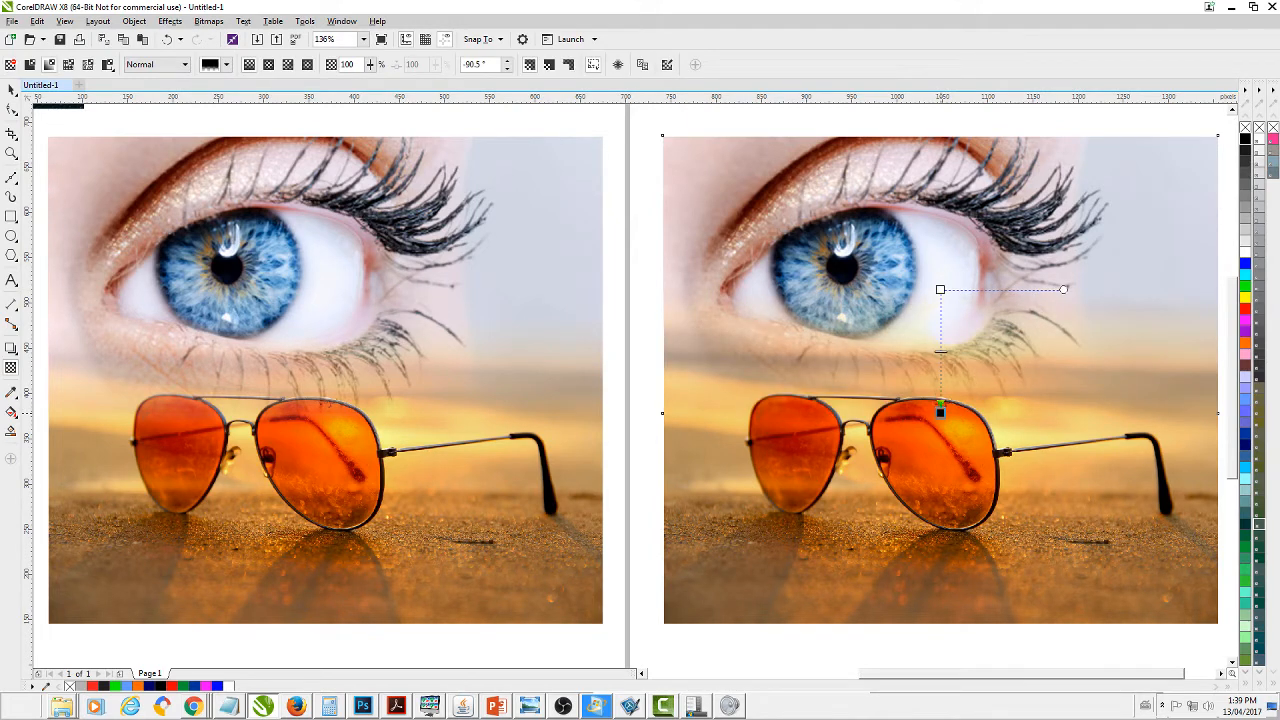
drag(940, 412, 941, 412)
drag(940, 289, 941, 301)
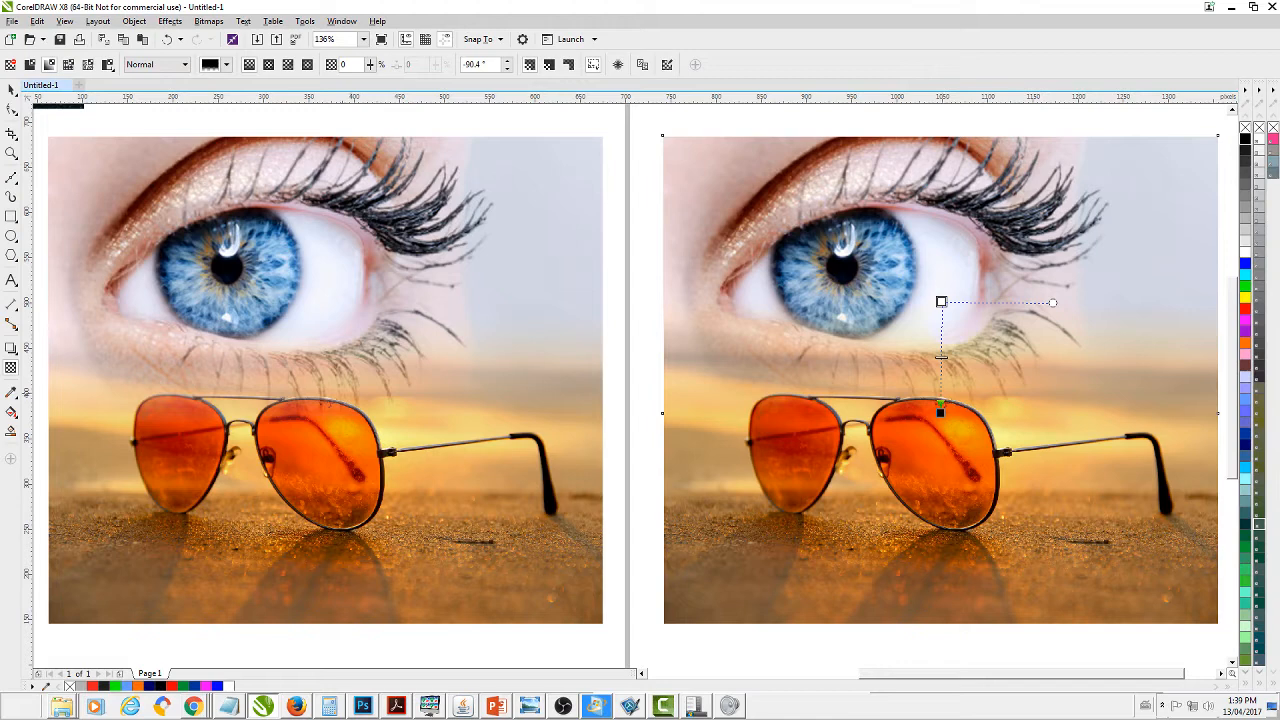
drag(941, 301, 939, 326)
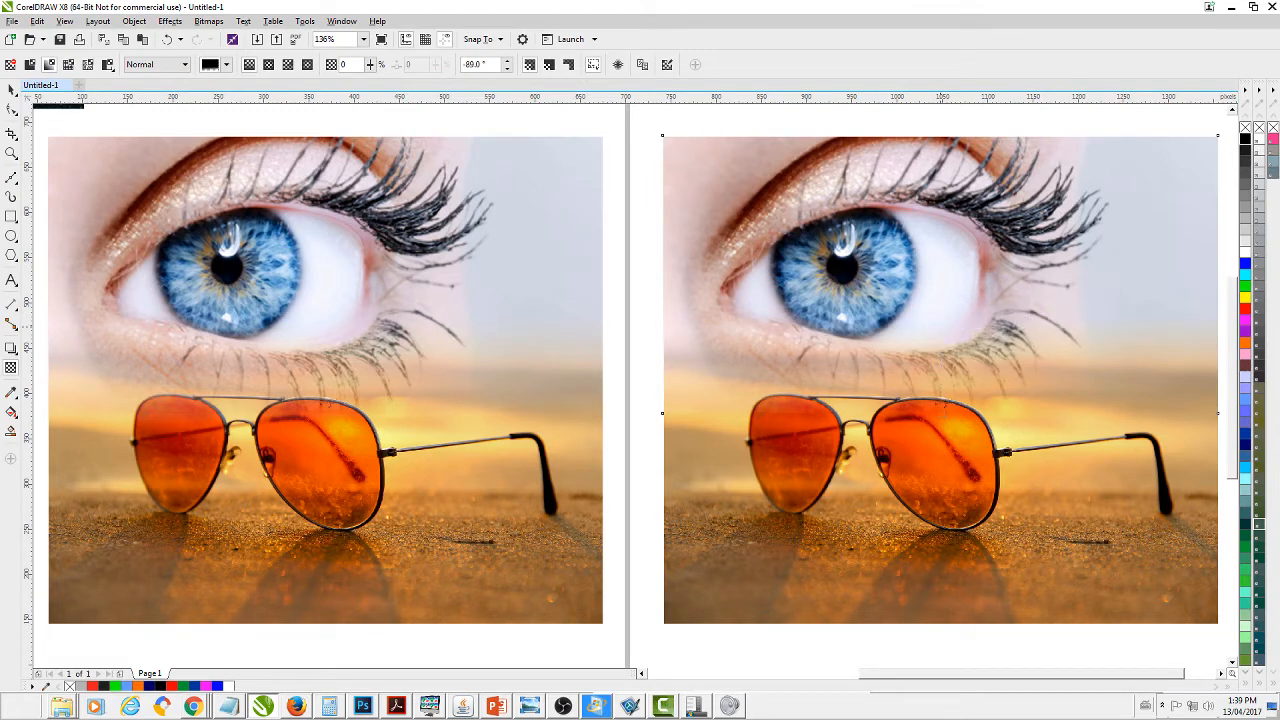
click(940, 412)
click(11, 90)
click(653, 494)
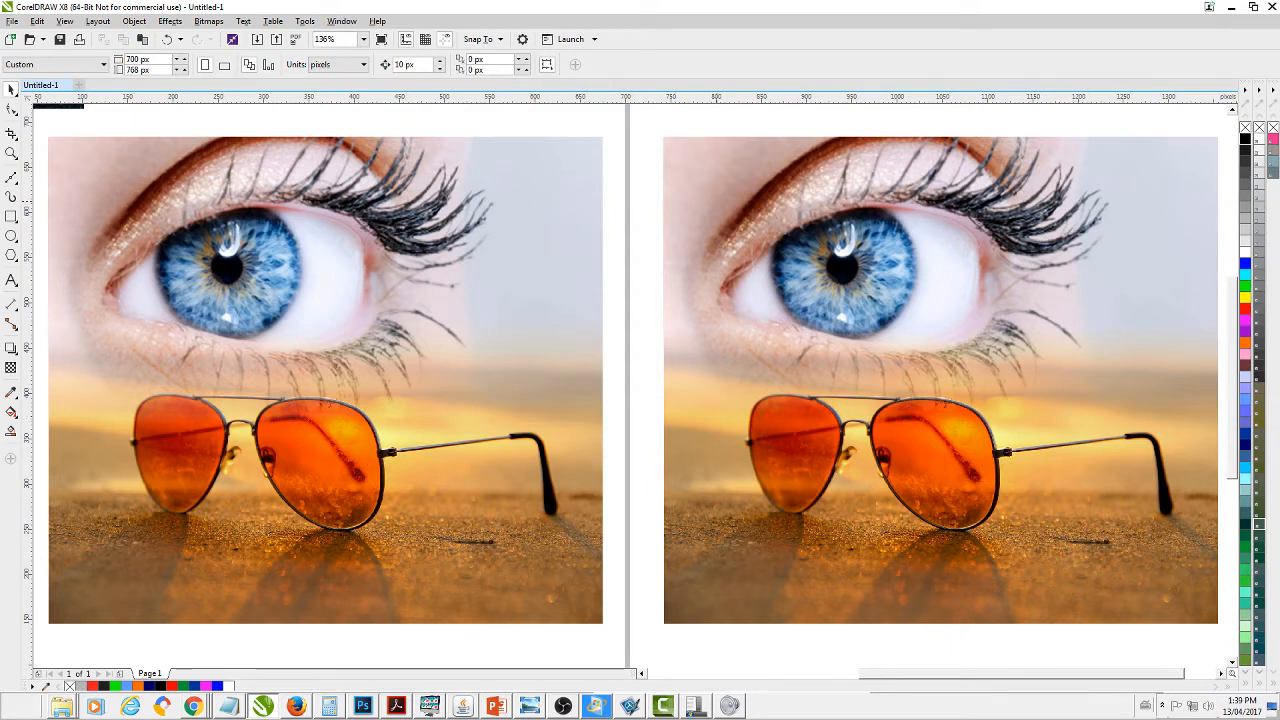
- Compare the two composites, checking which photo carries the transparency in each
click(940, 415)
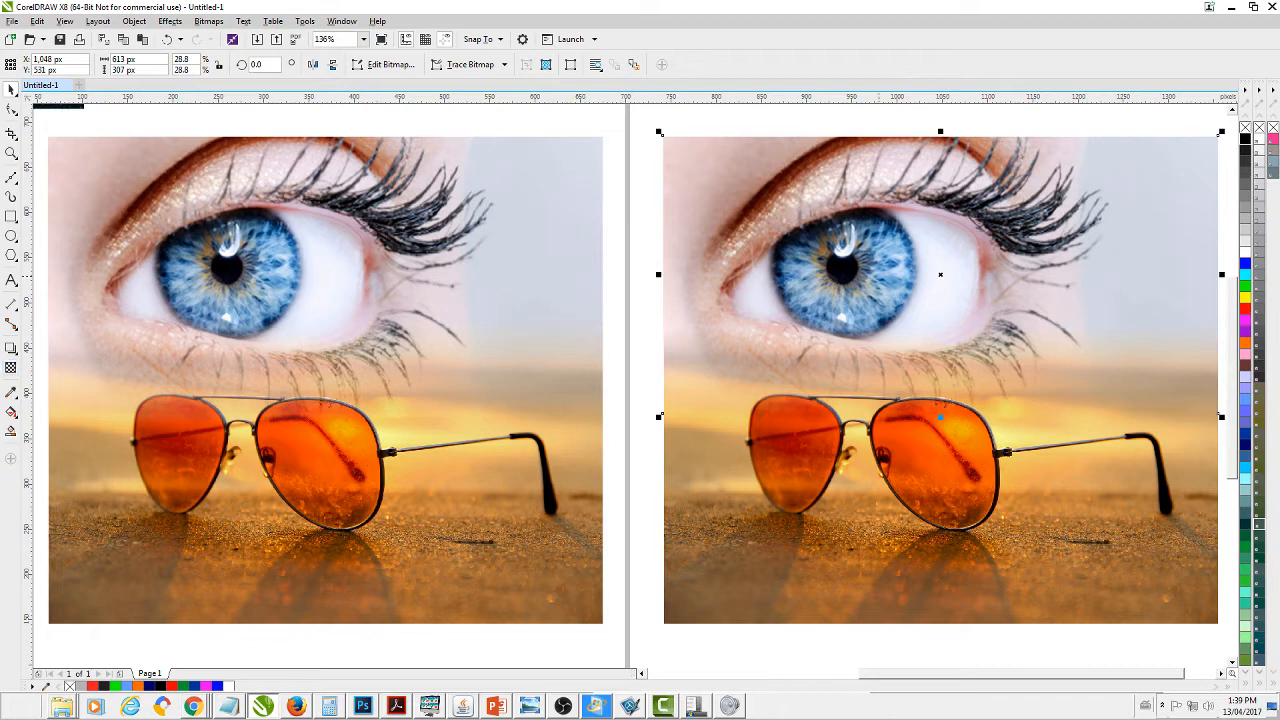
click(325, 437)
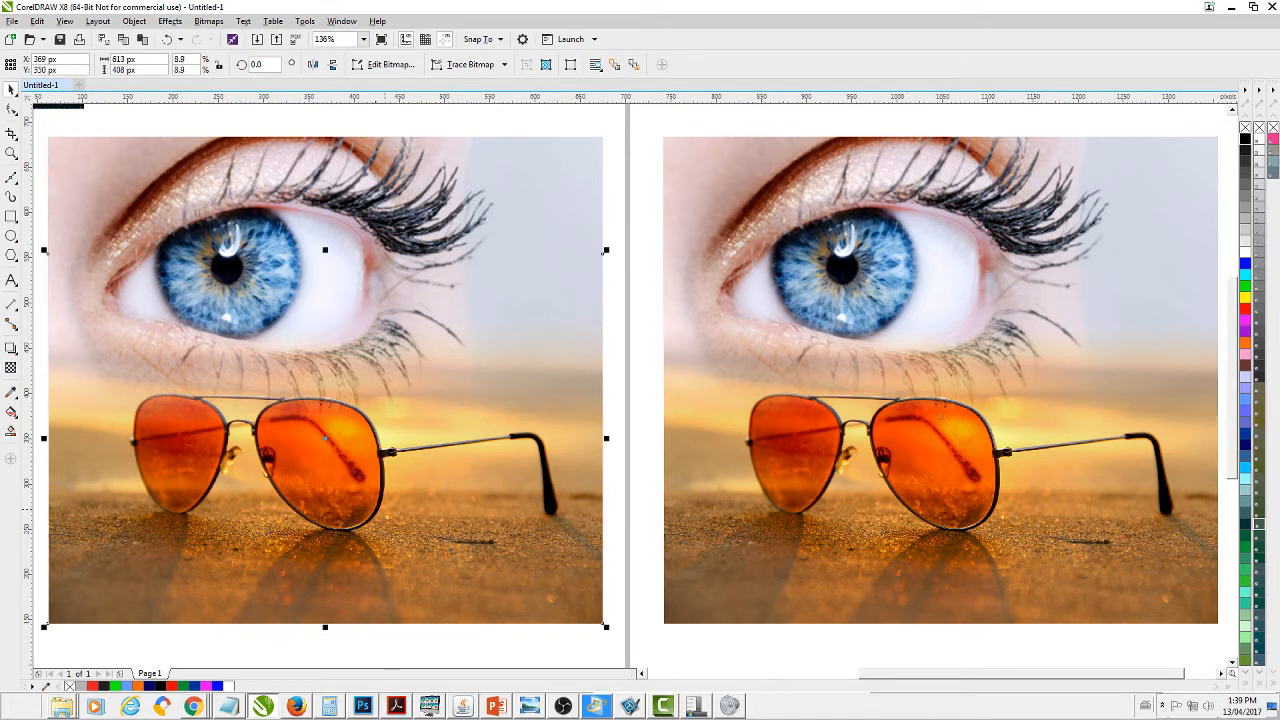
click(637, 544)
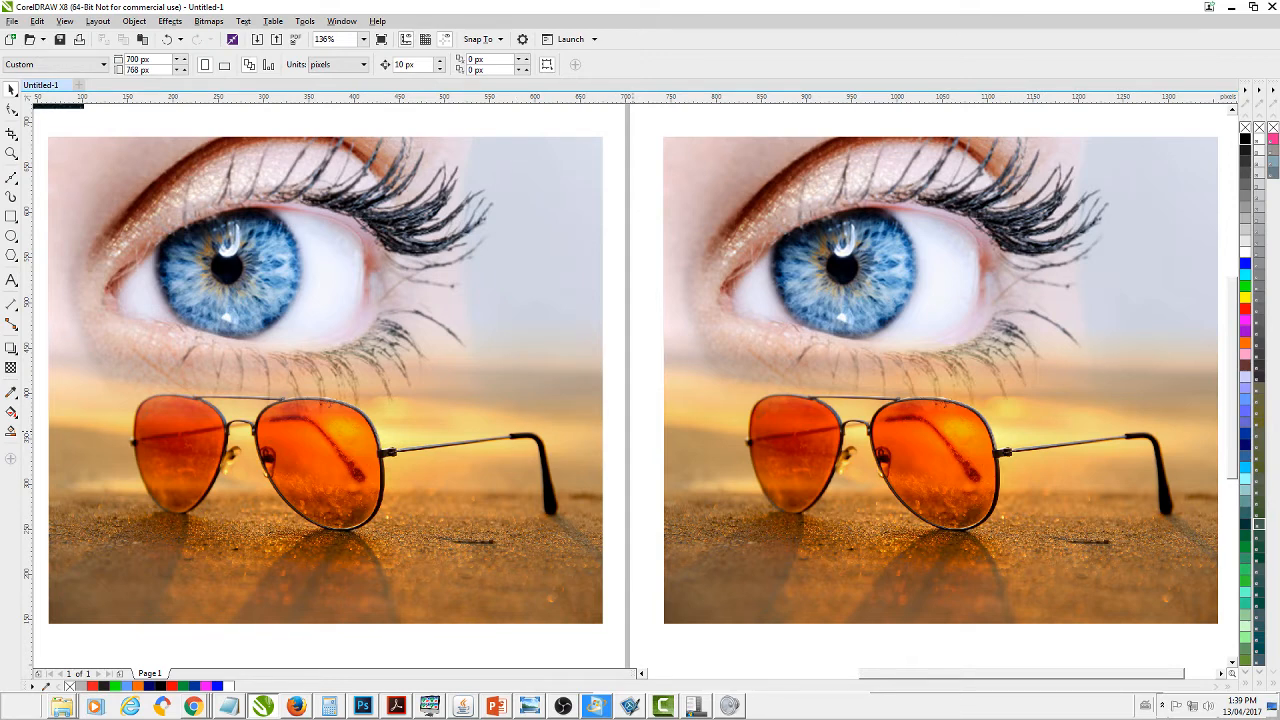
scroll(629, 428, down, 2)
drag(629, 428, 520, 438)
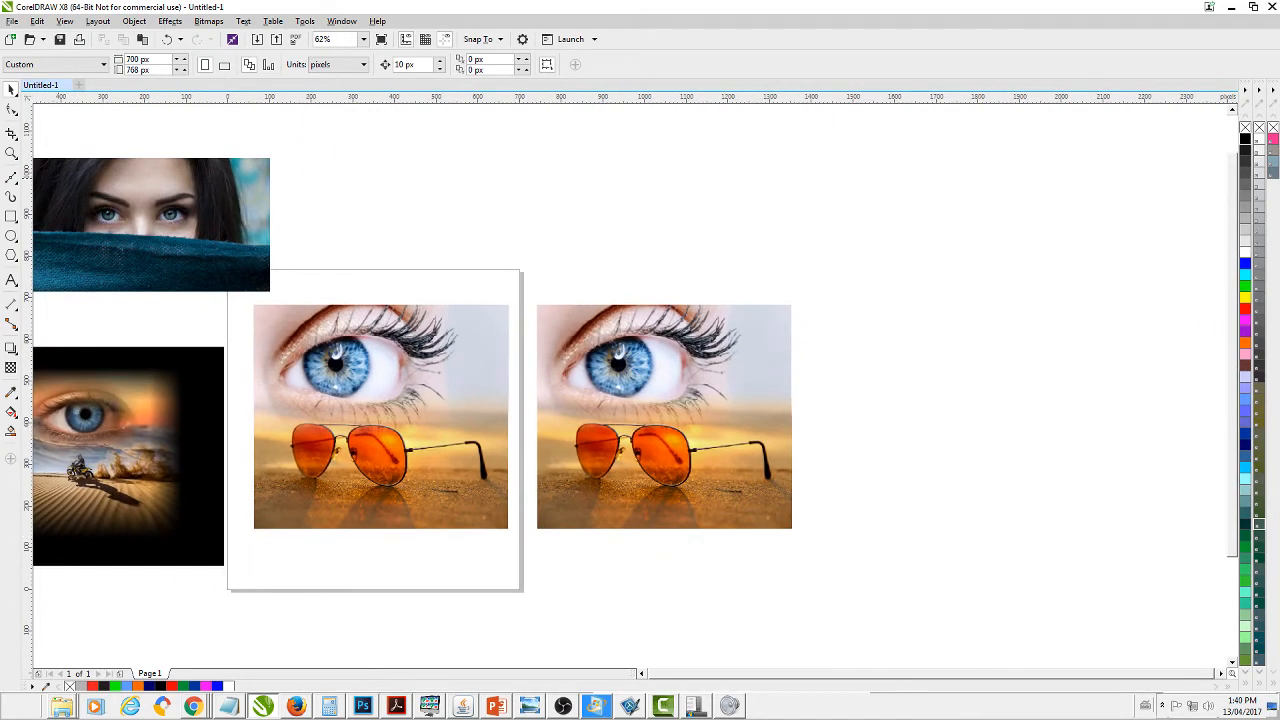
click(12, 155)
click(52, 153)
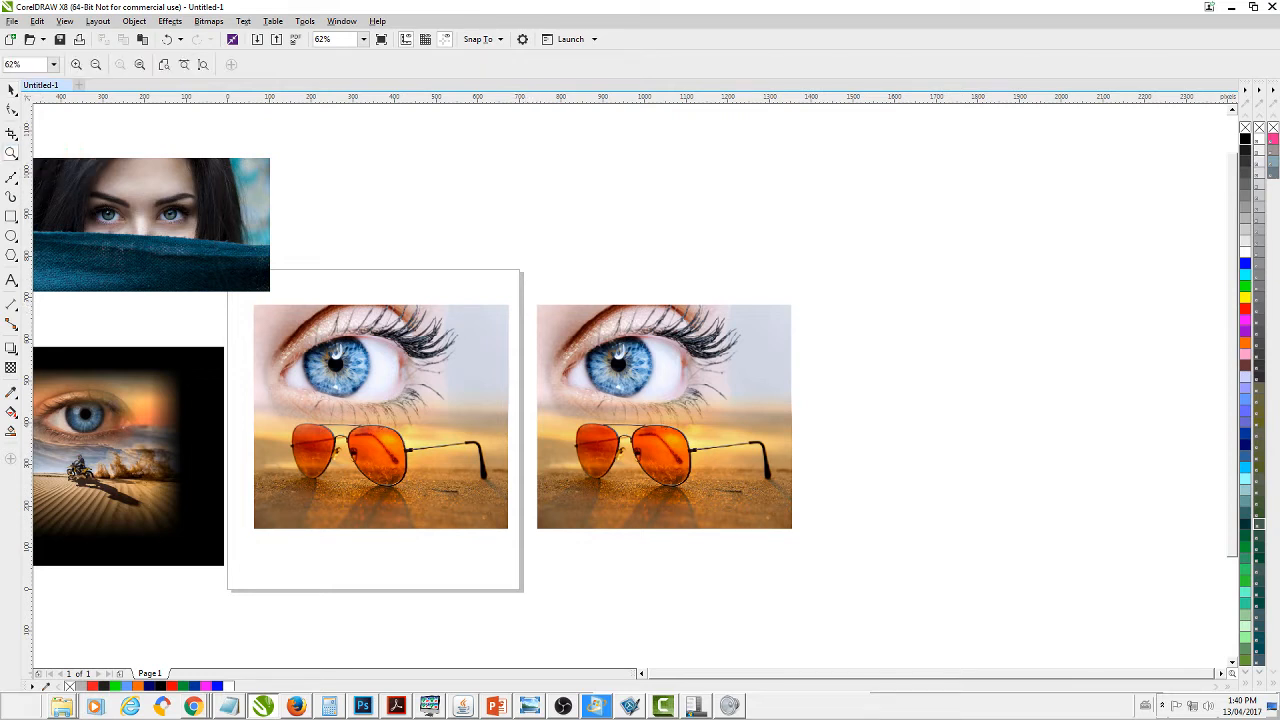
- Move the woman's photo so it overlaps the duplicate composite's right half and bring it to the front of the page
click(11, 90)
drag(150, 225, 671, 400)
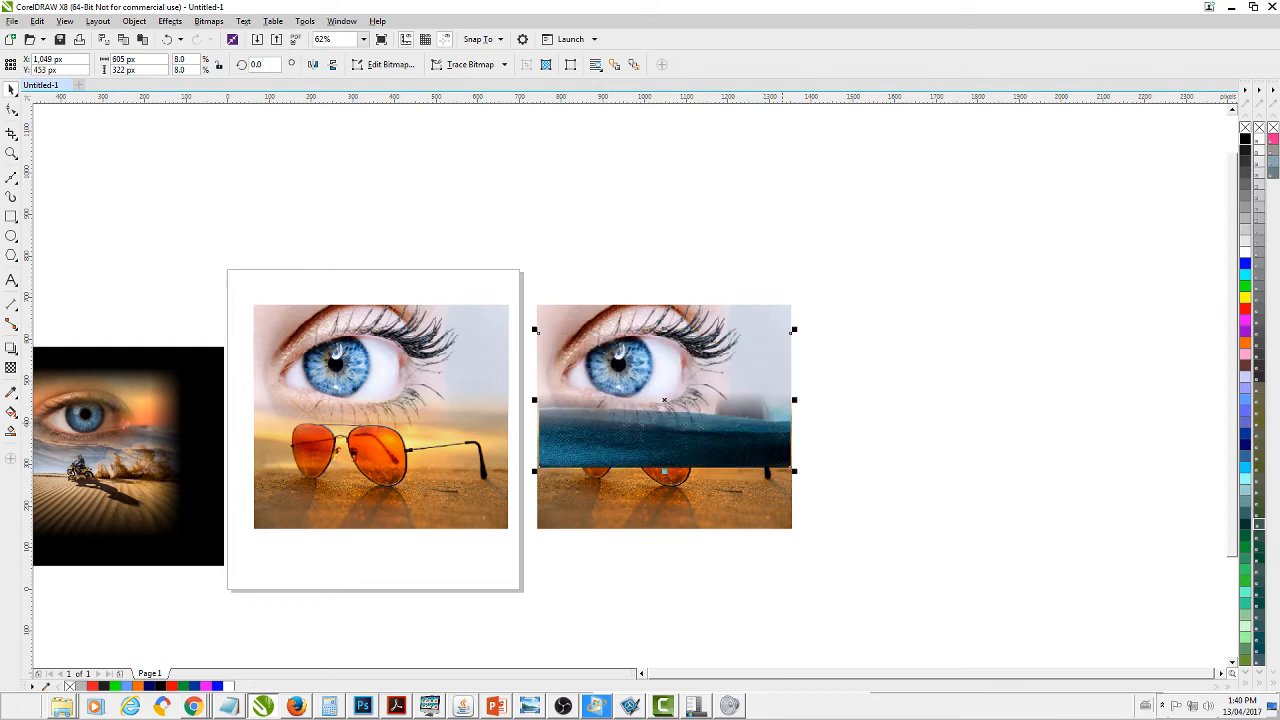
scroll(783, 419, up, 2)
drag(548, 378, 766, 355)
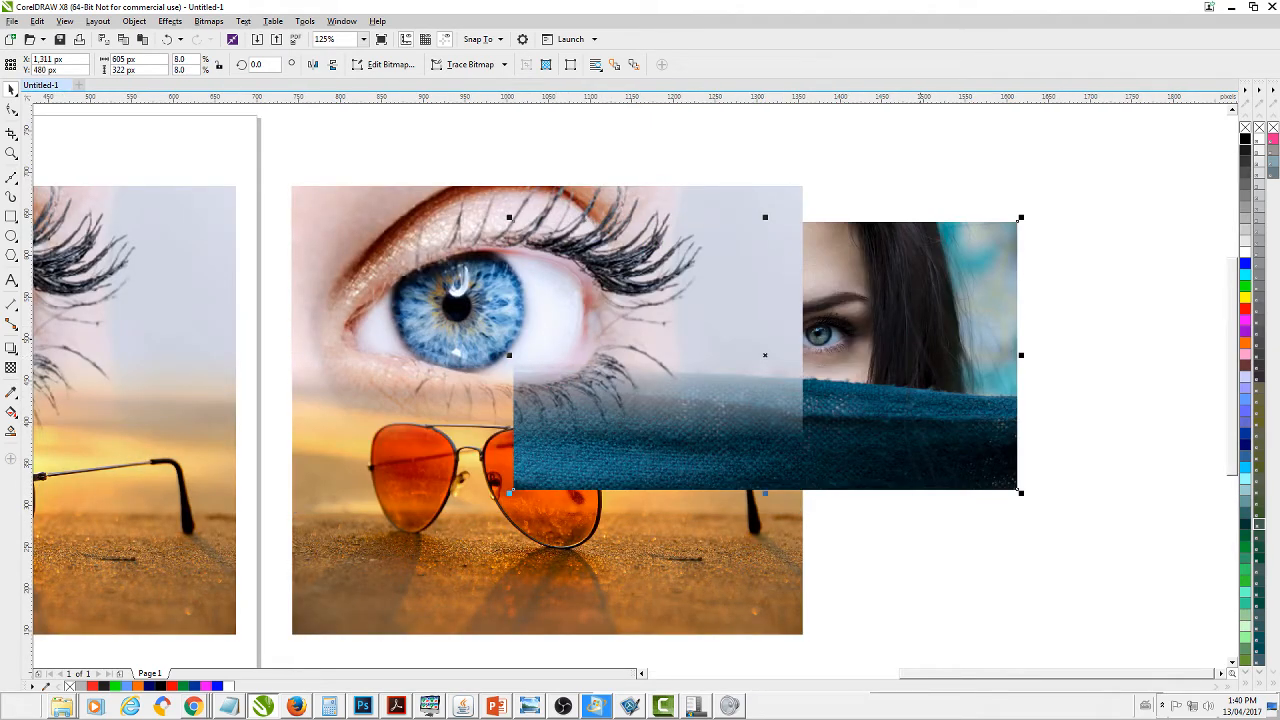
click(134, 21)
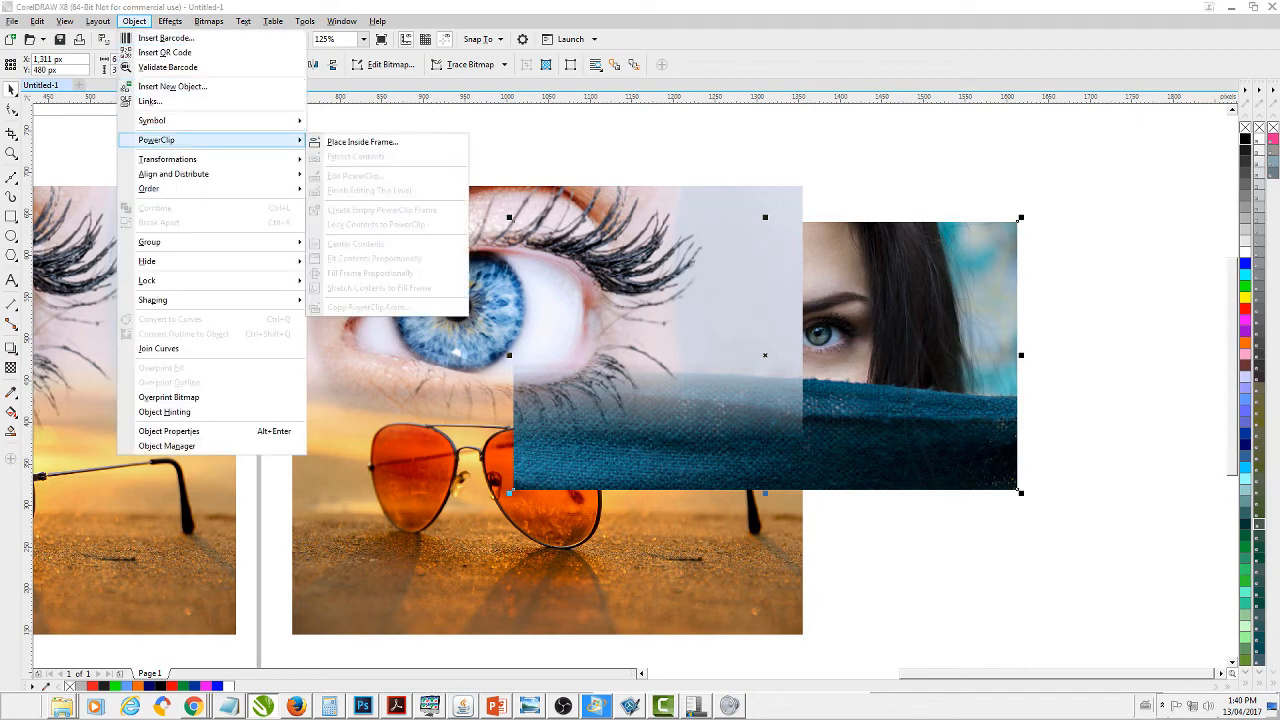
mouse_move(160, 188)
click(356, 190)
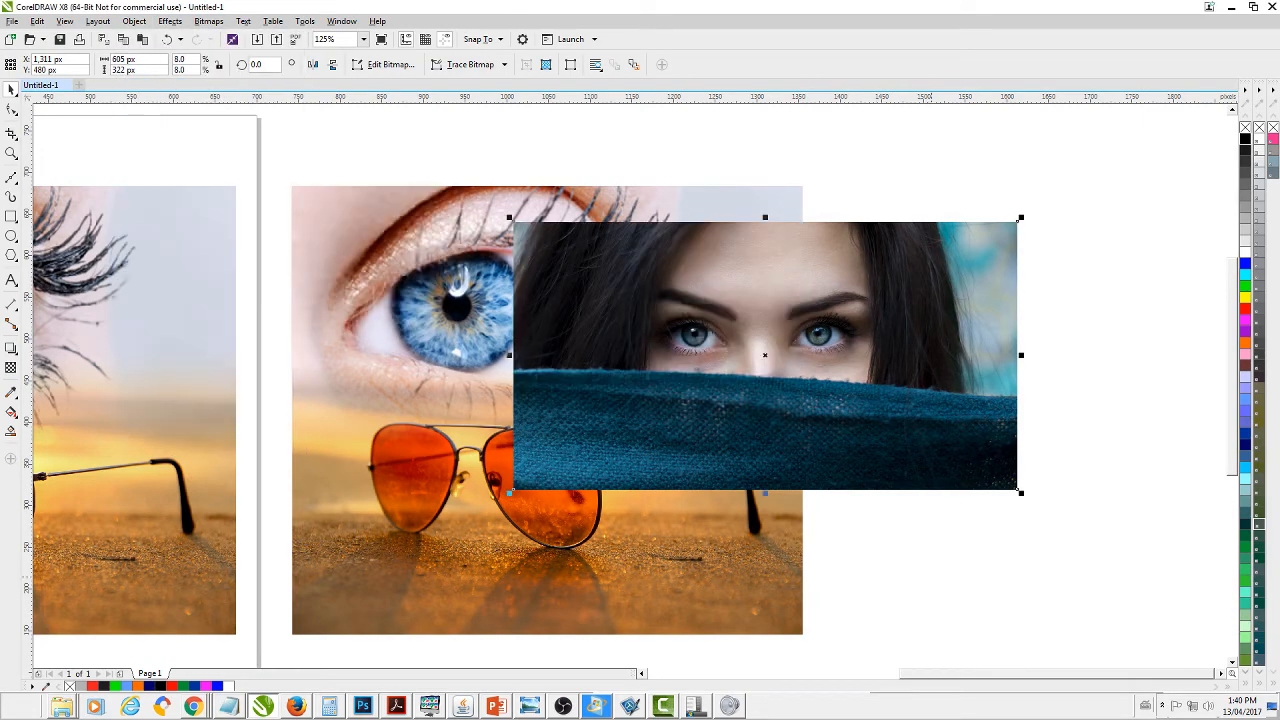
- Enlarge the woman's photo proportionally to about 775 × 412 px and position it over the composite's right side
drag(780, 330, 705, 387)
drag(947, 549, 1086, 603)
drag(916, 501, 872, 464)
drag(706, 468, 765, 439)
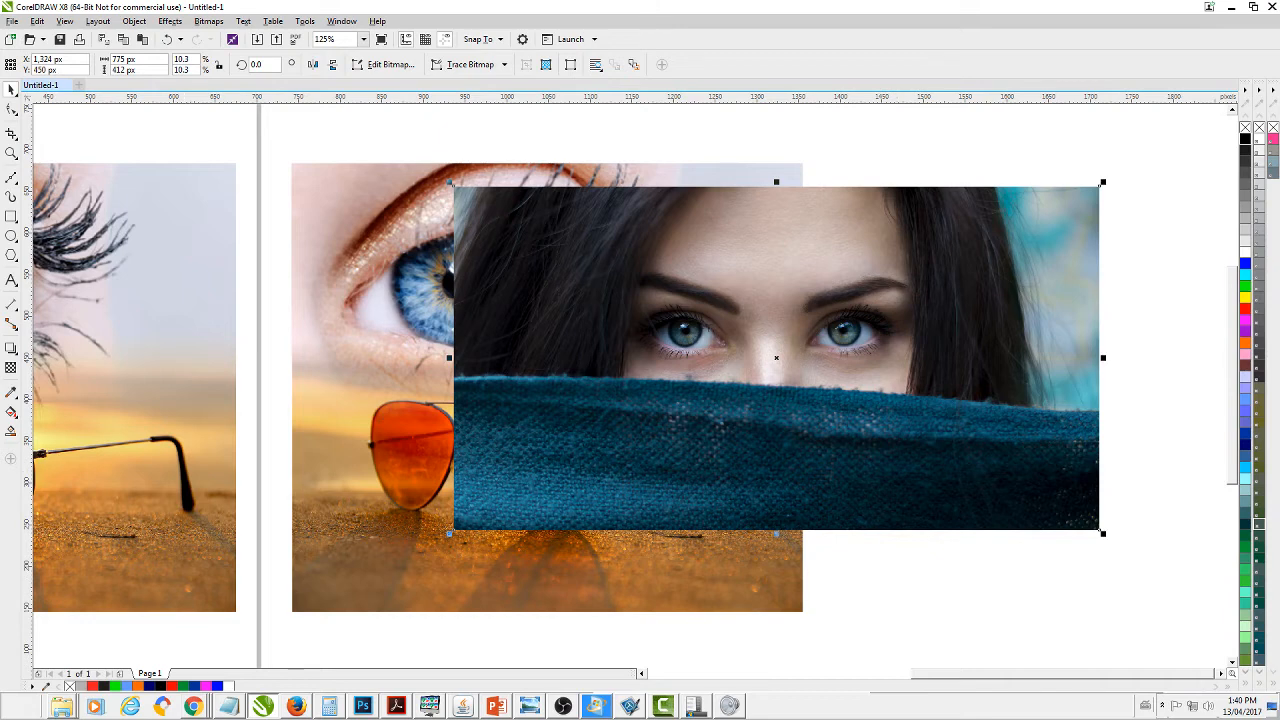
- Apply a linear fountain transparency running leftward at about -177.0° to the woman's photo, then align the photo's top with the eye photo
click(11, 367)
drag(616, 356, 466, 356)
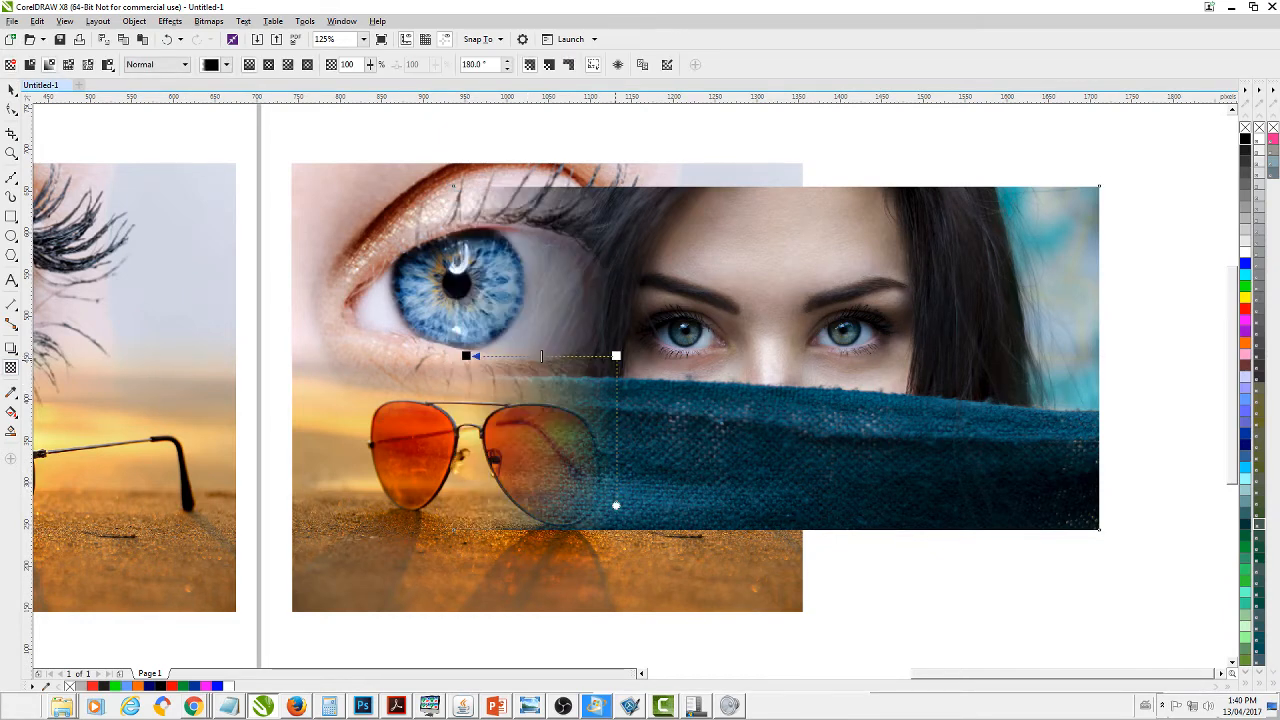
drag(616, 356, 681, 349)
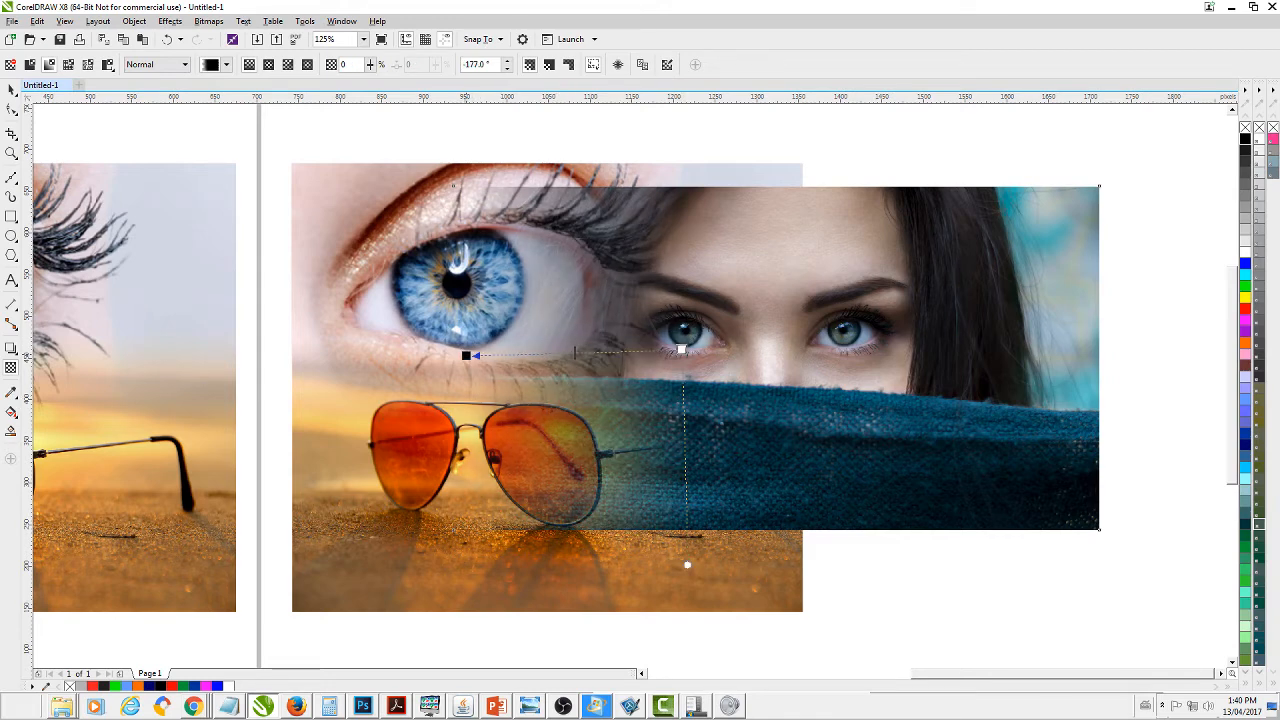
key(space)
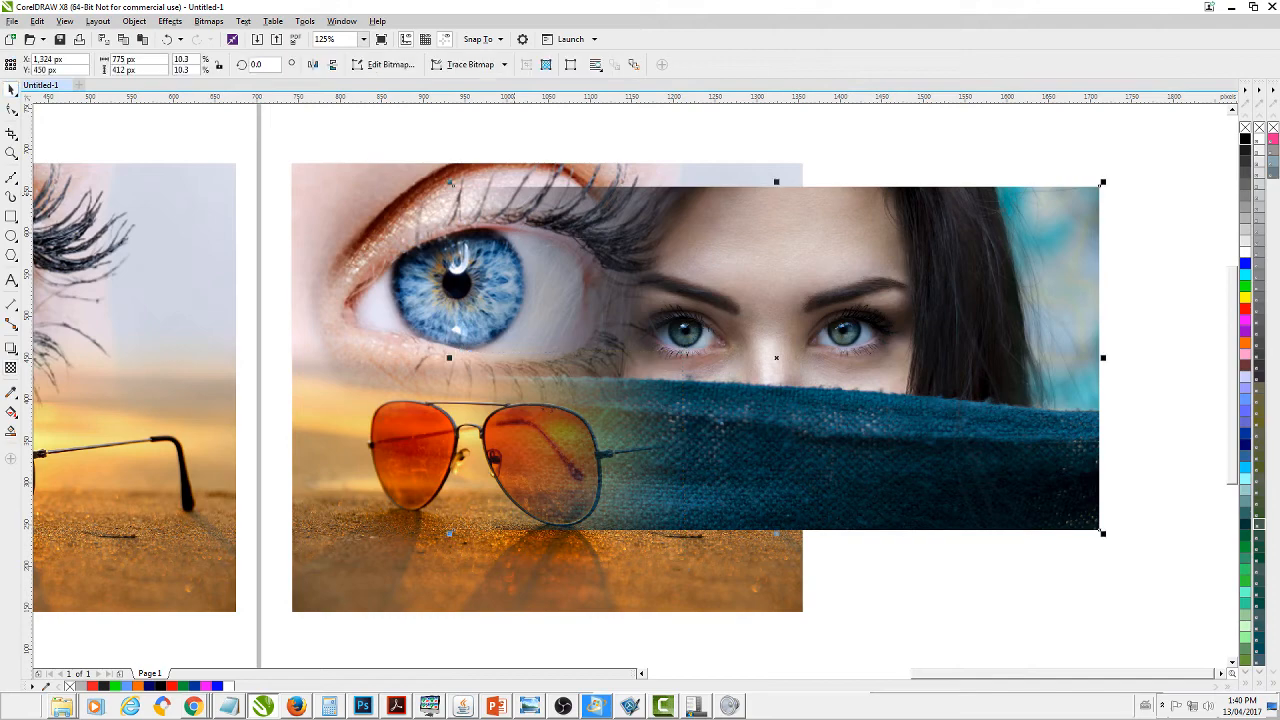
drag(883, 365, 932, 336)
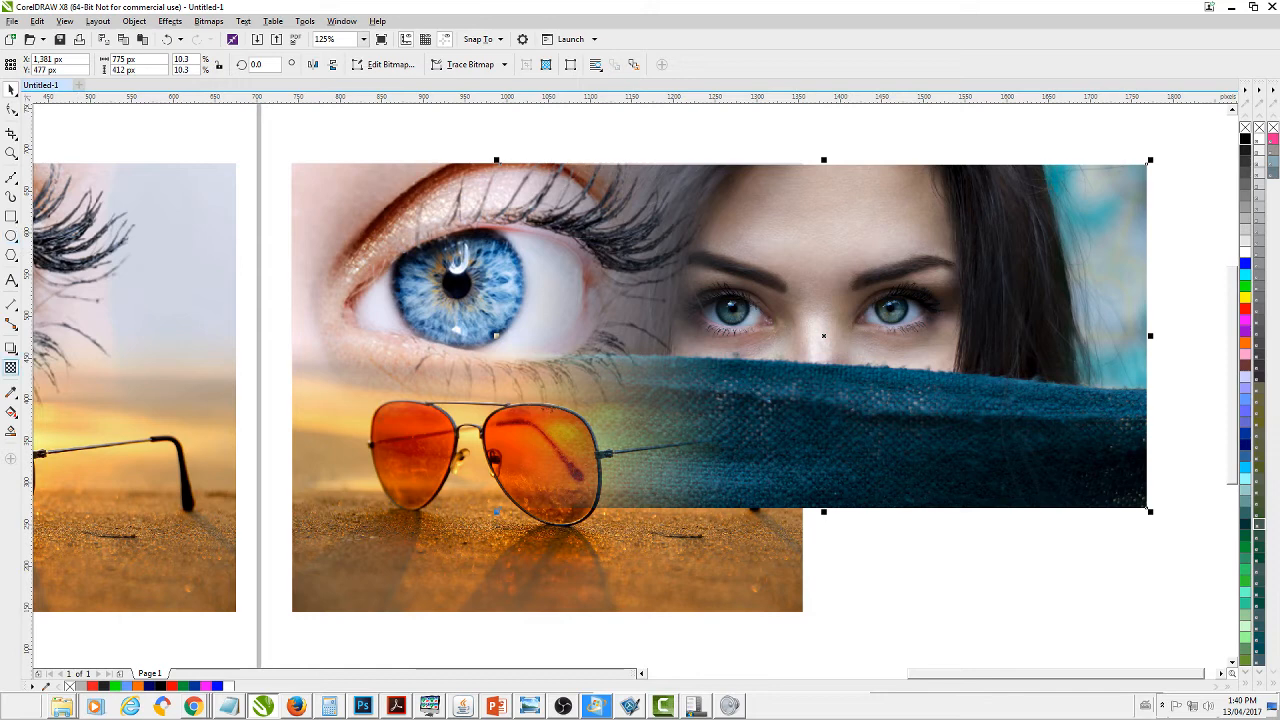
- Redraw the woman's photo transparency gradient leftward from her left-side eye toward the large eye and fine-tune it to about -179.7°
click(11, 367)
drag(730, 328, 535, 327)
drag(728, 520, 752, 544)
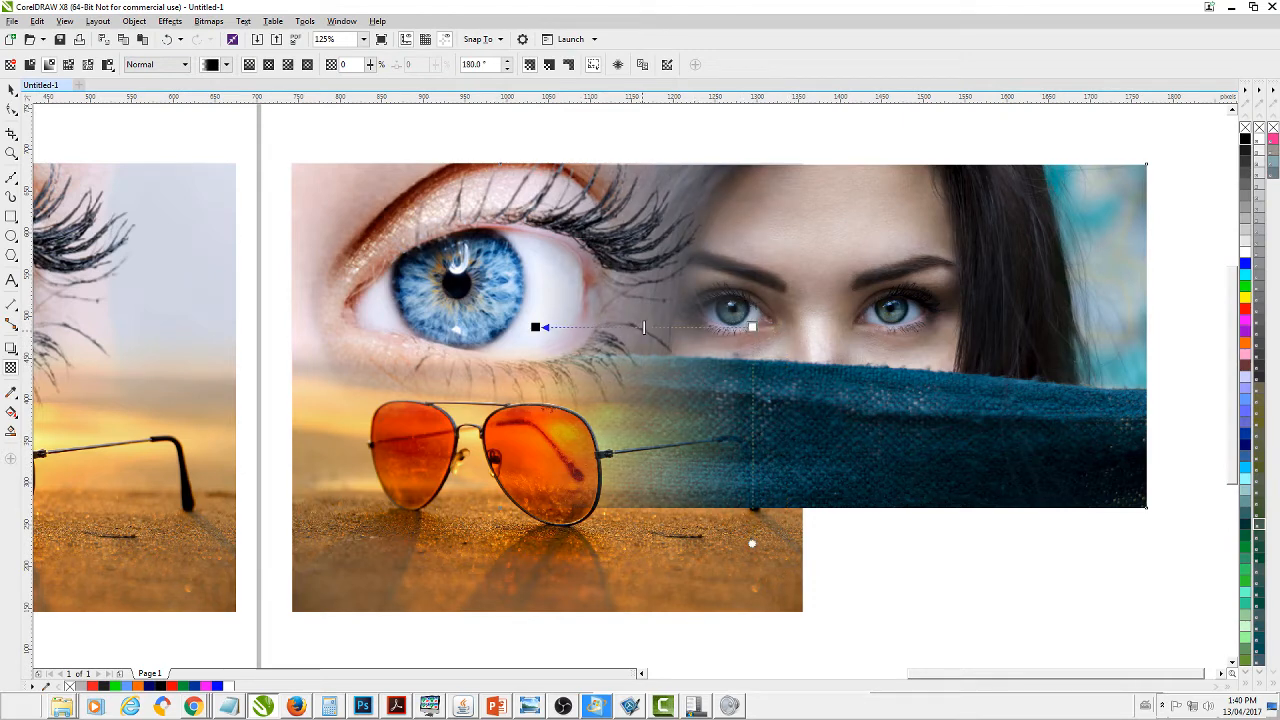
mouse_move(644, 327)
mouse_down()
mouse_move(676, 327)
mouse_move(640, 327)
mouse_up()
drag(535, 327, 544, 328)
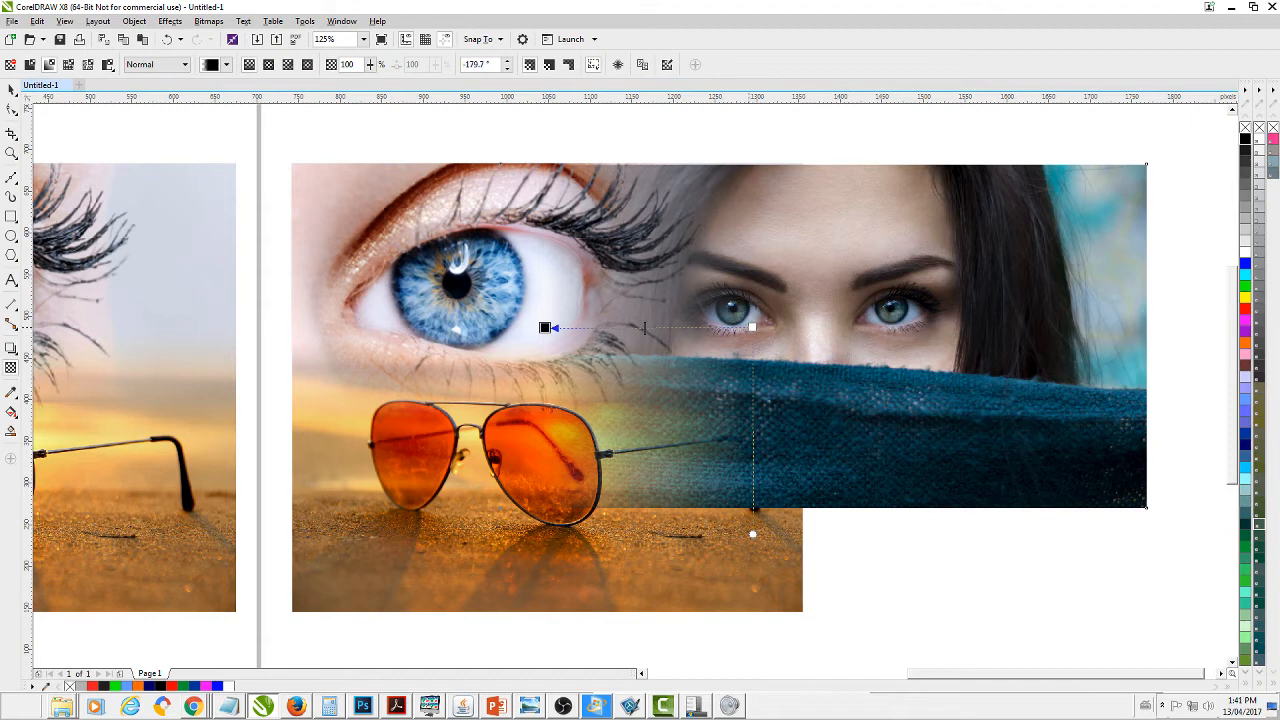
- Move the woman's photo down to about X 1,384, Y 428 px so its top edge sits below the eye photo's top
click(12, 89)
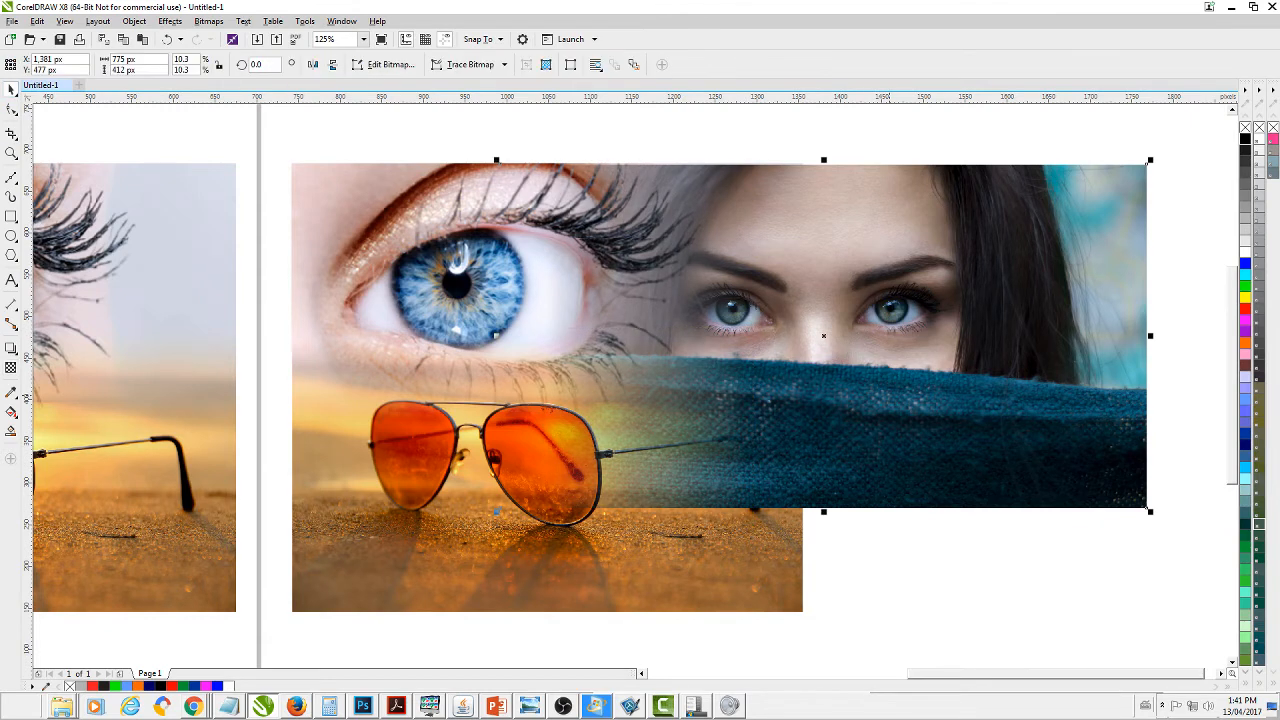
drag(823, 336, 826, 381)
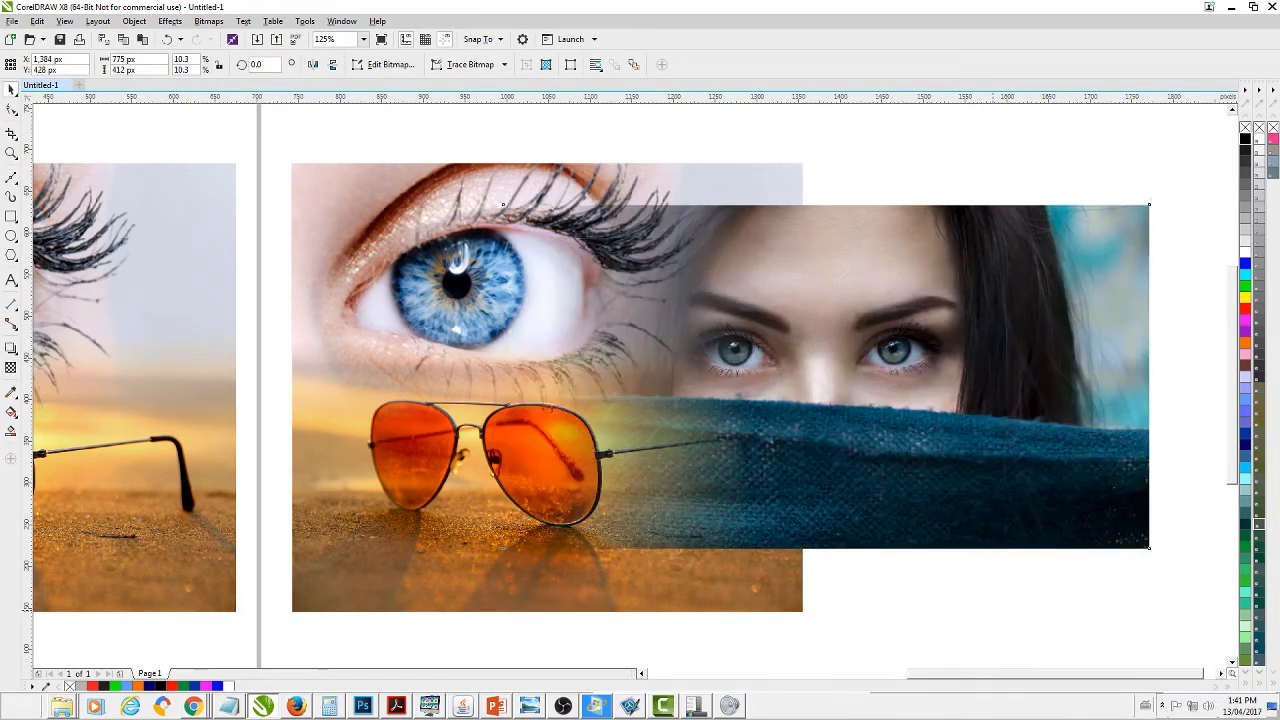
key(Escape)
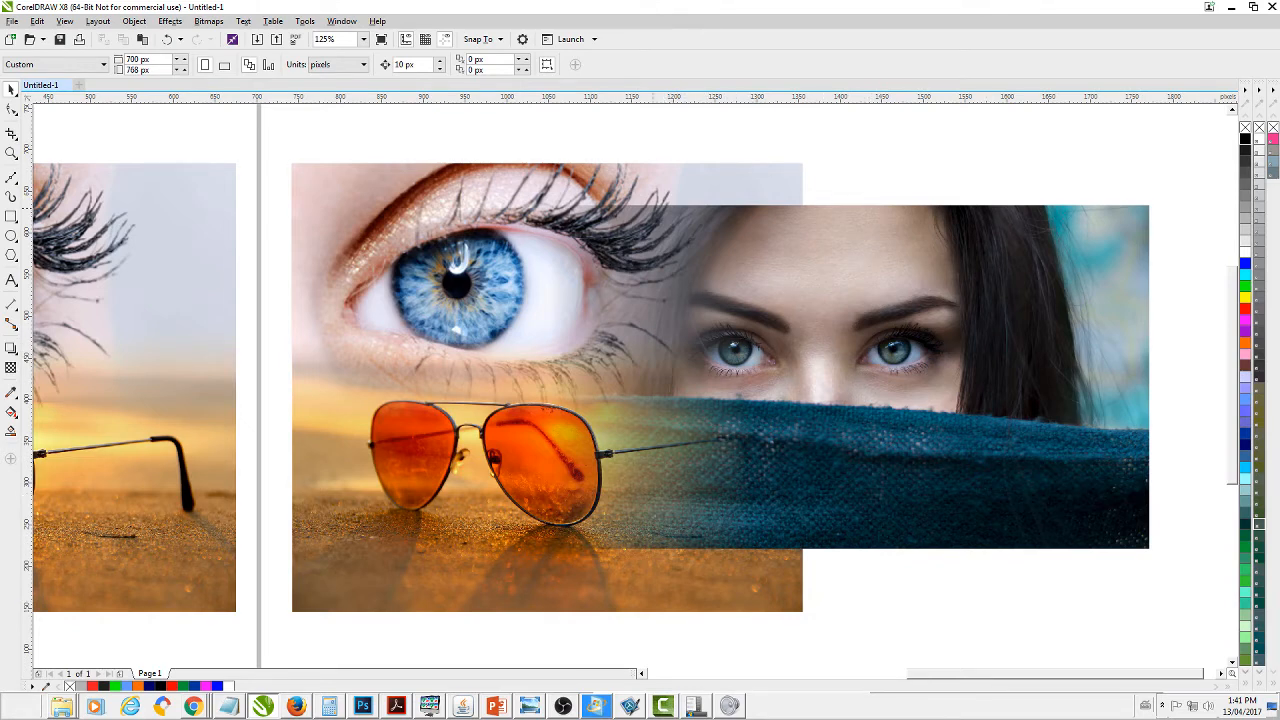
- Examine the woman's photo's bounds and the edges where it overlaps the eye and sunglasses composite
click(703, 217)
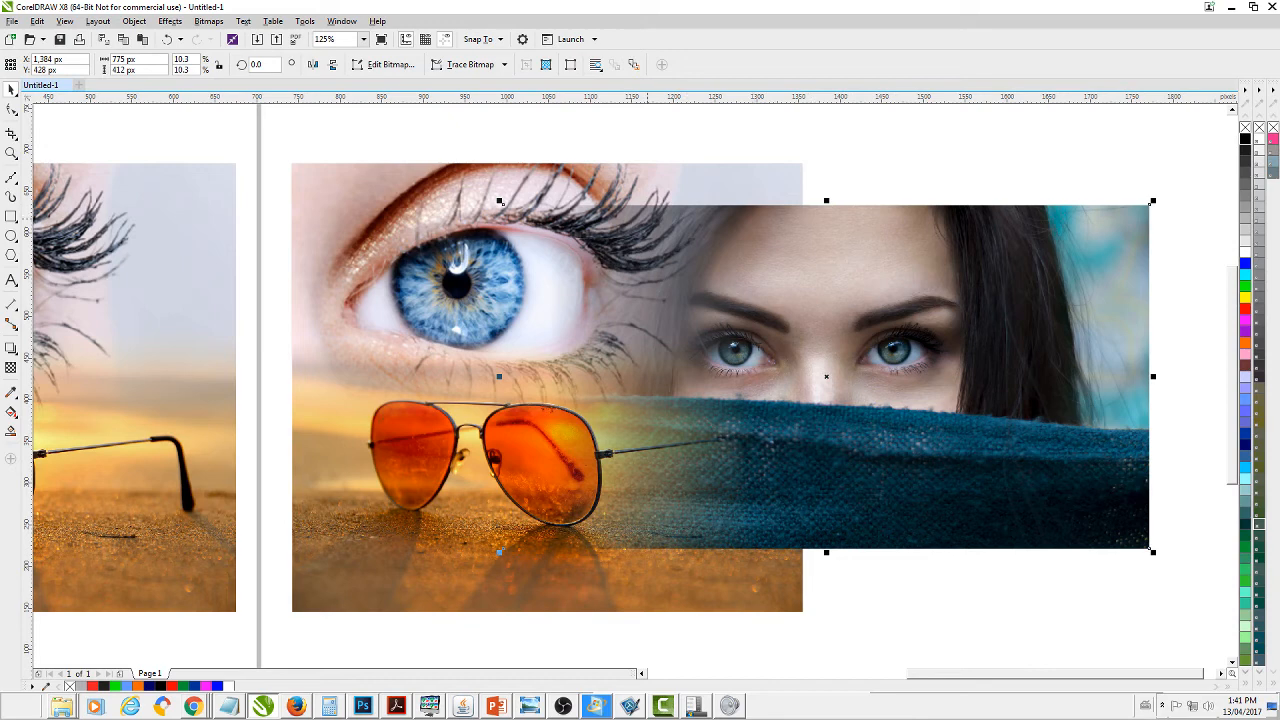
key(Escape)
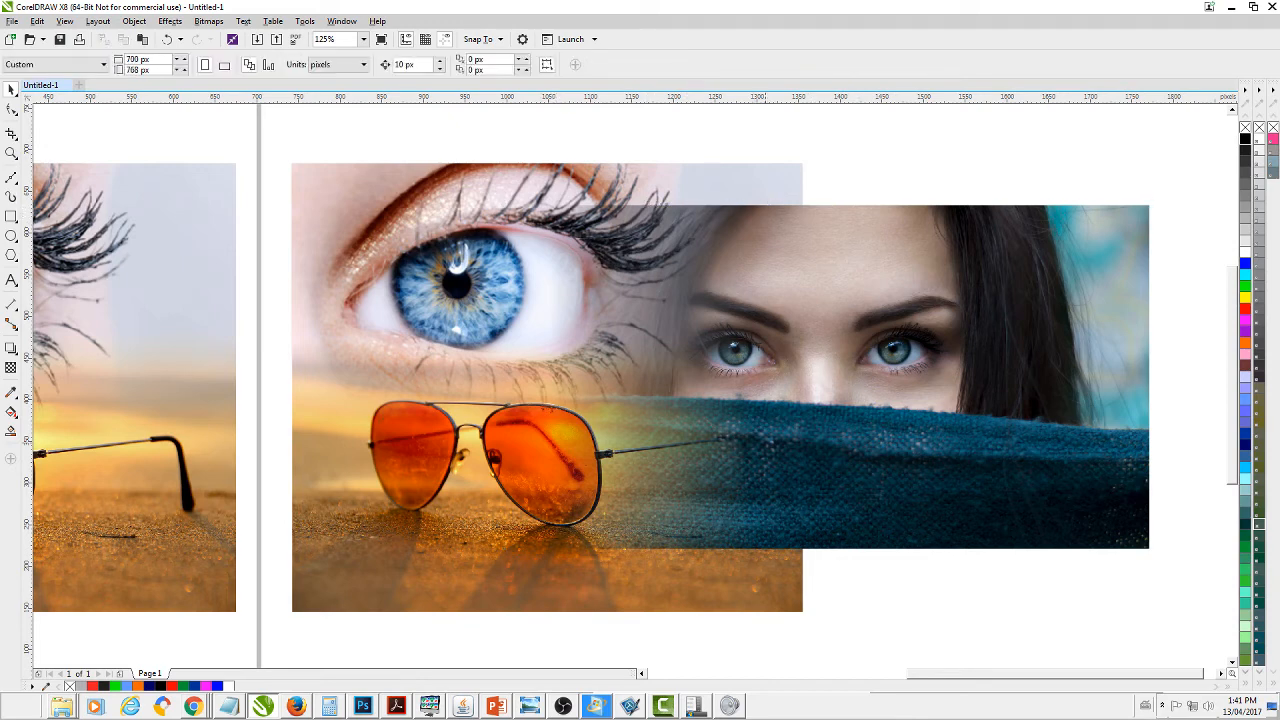
click(661, 547)
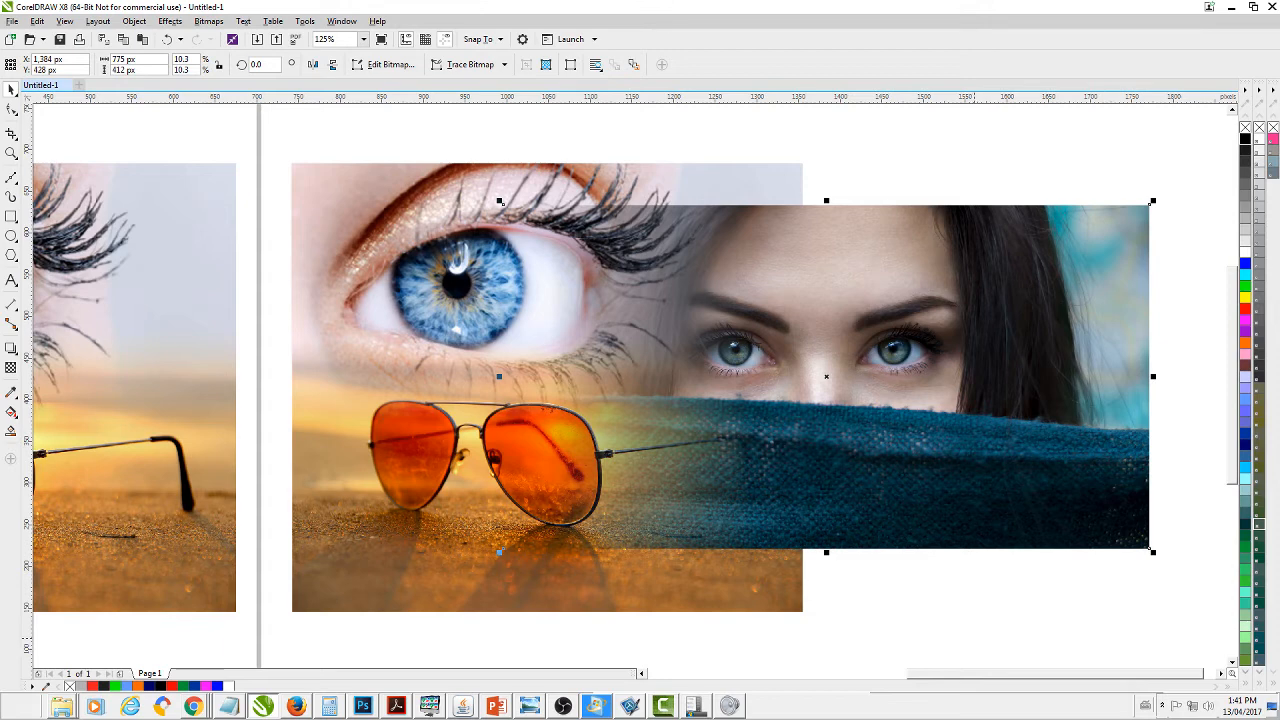
key(Escape)
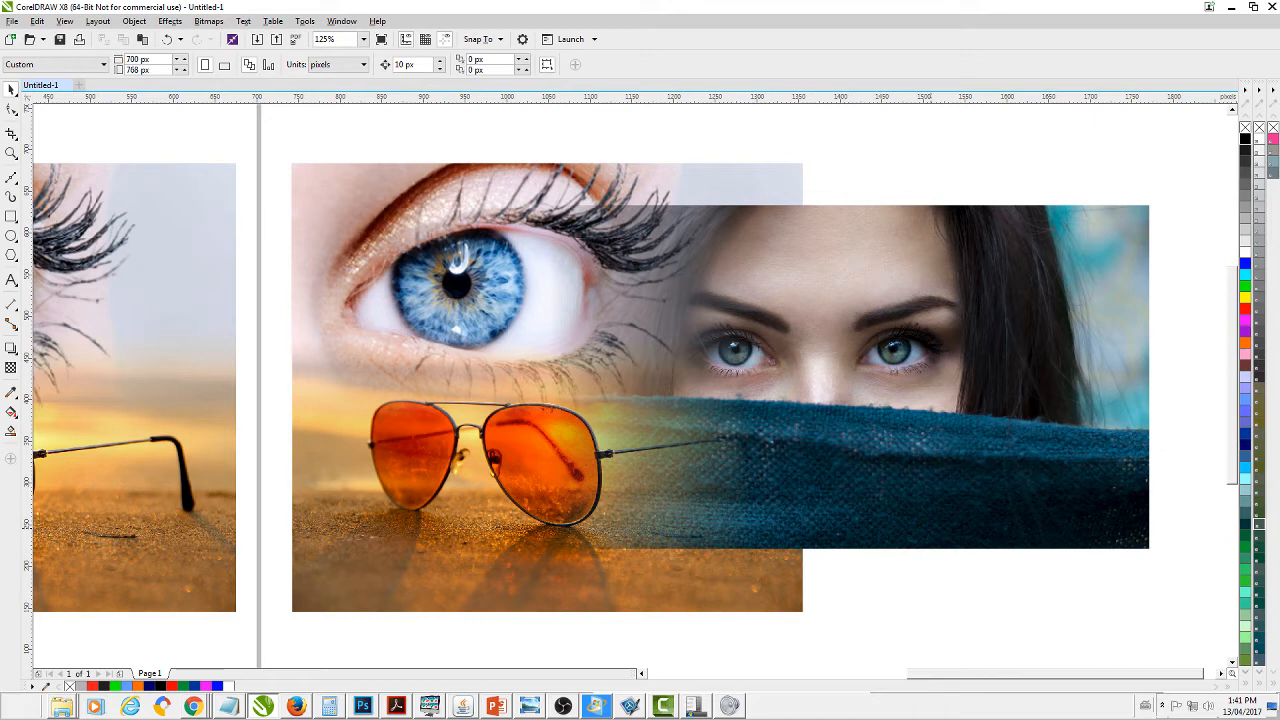
click(503, 205)
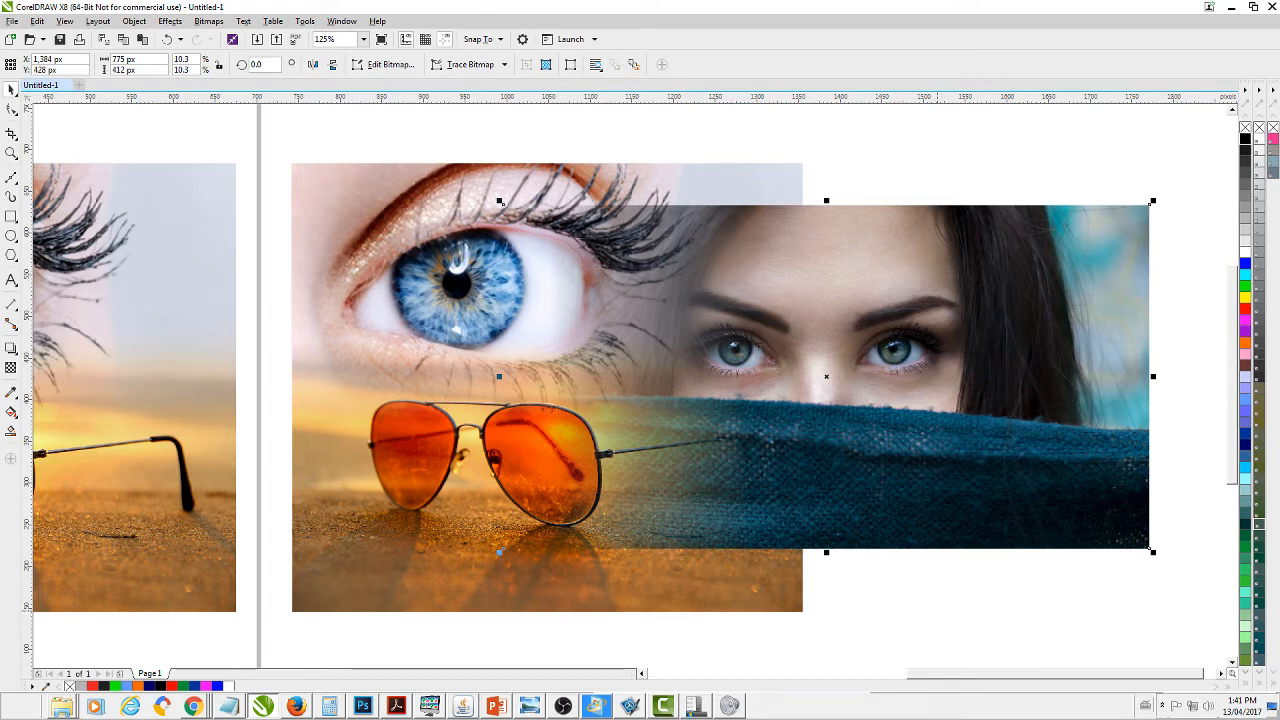
click(937, 590)
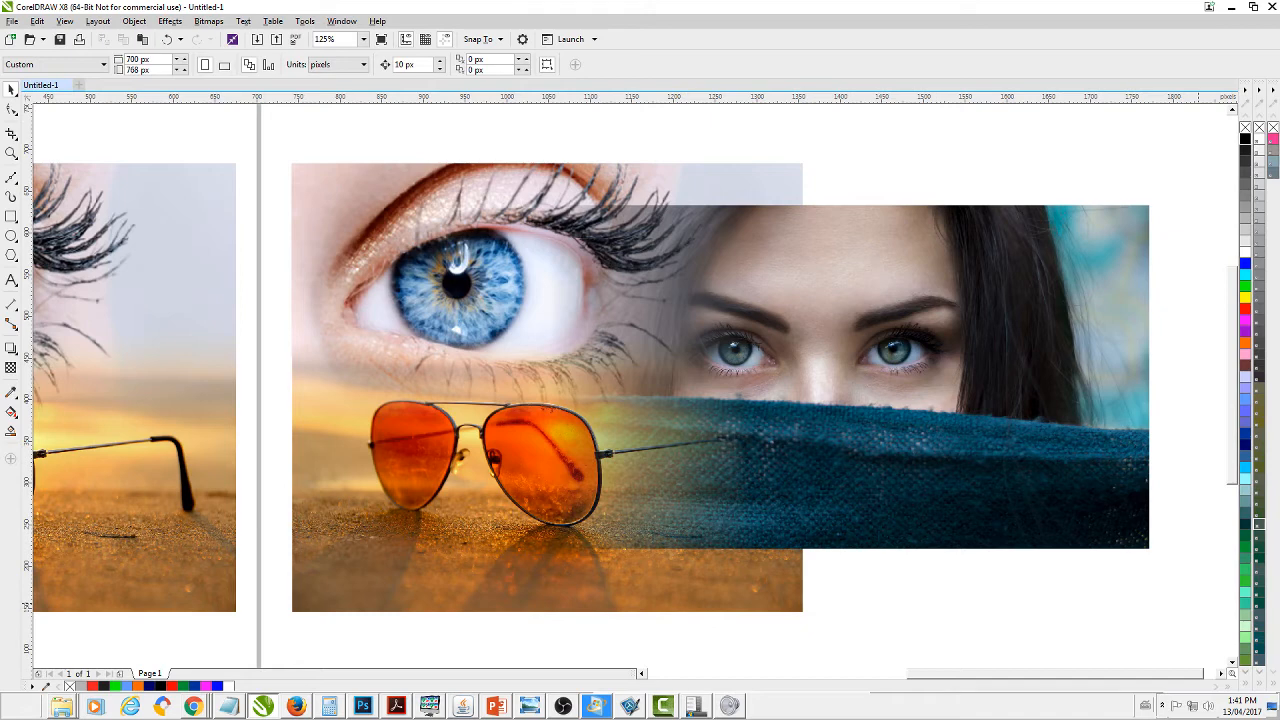
click(818, 490)
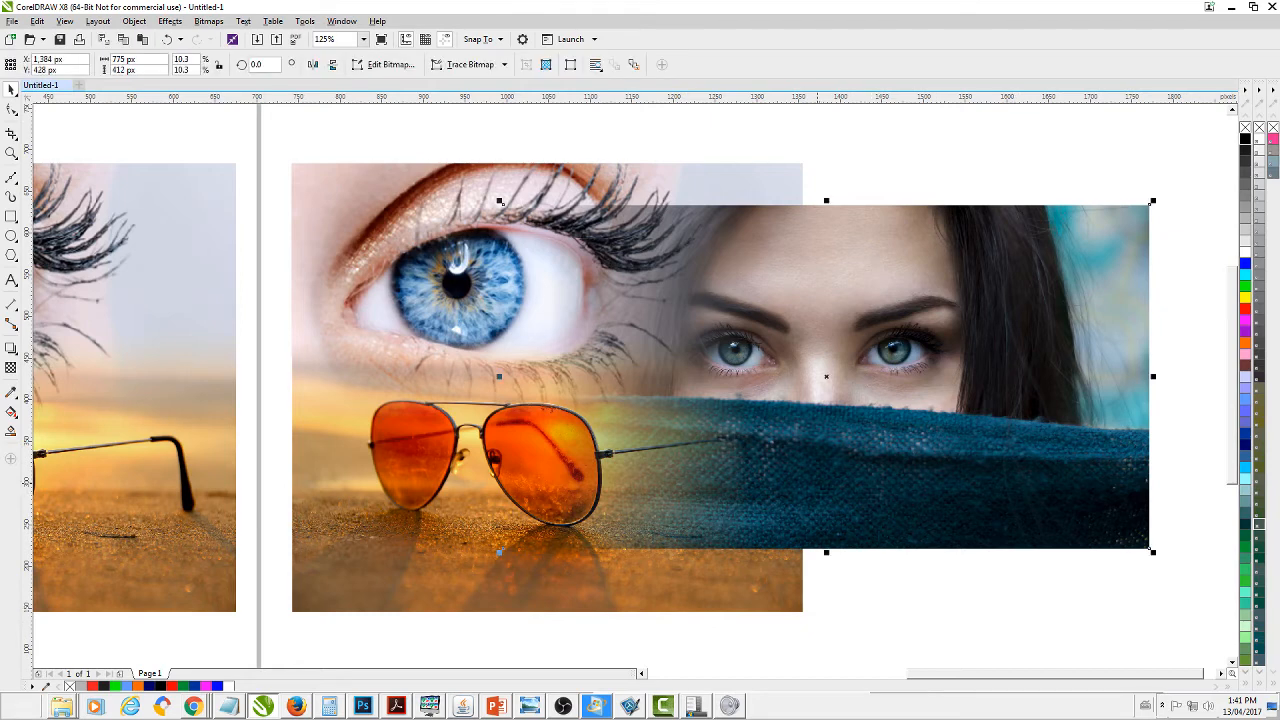
key(Escape)
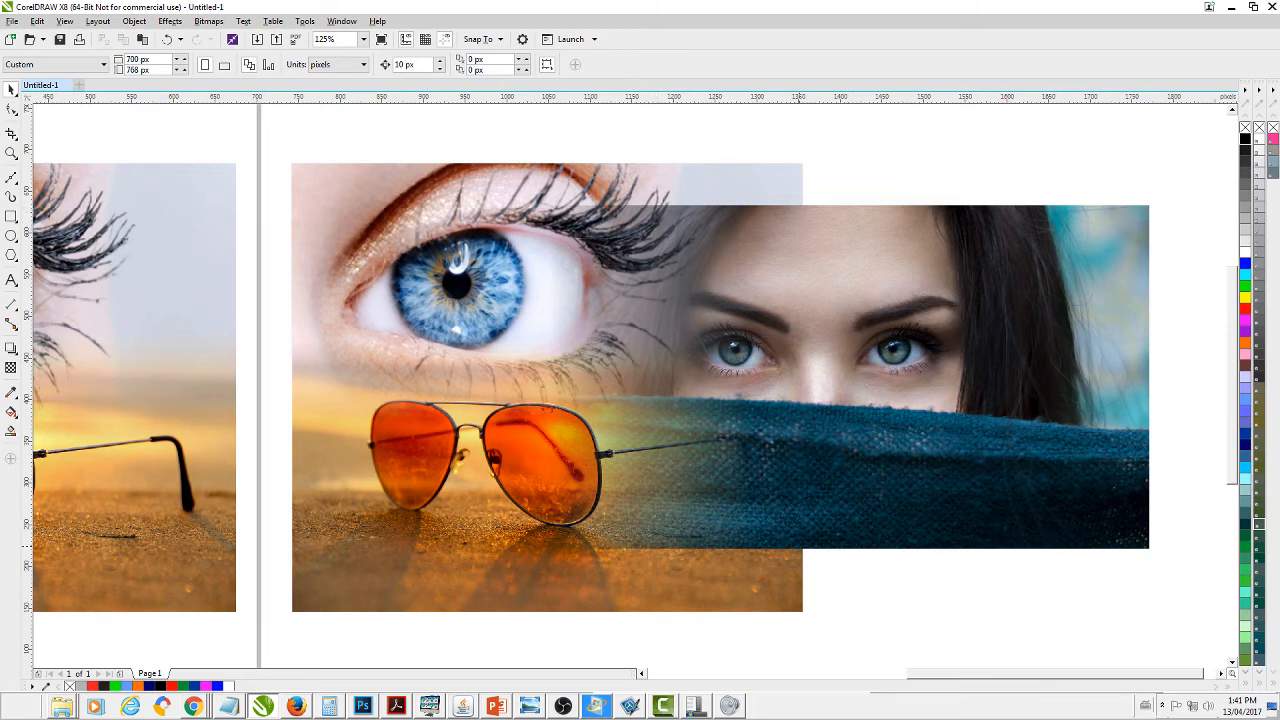
click(770, 440)
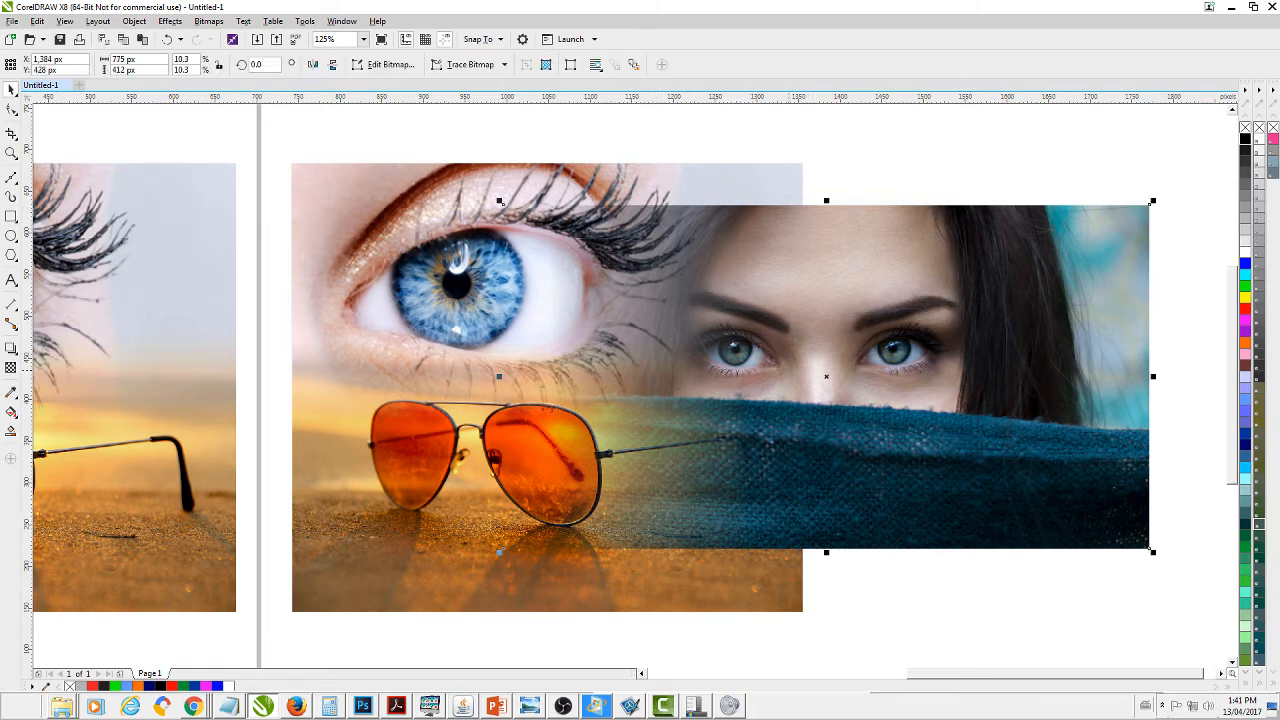
key(Escape)
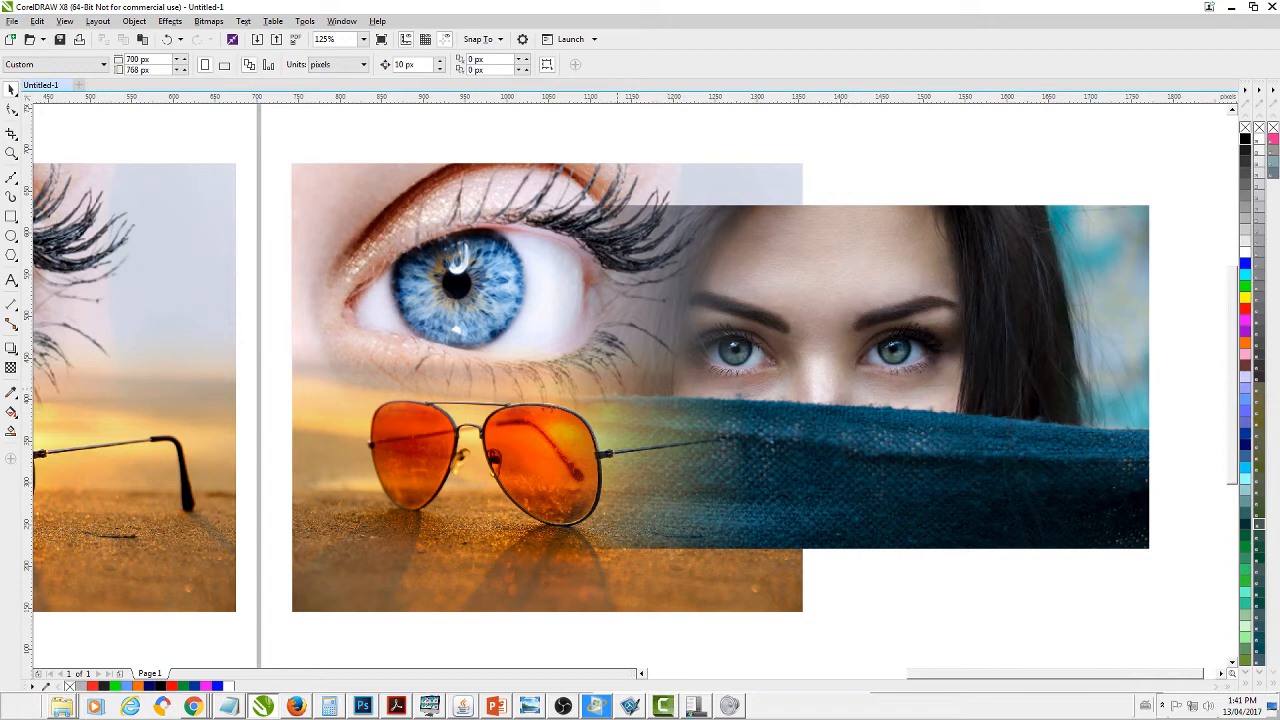
- Shift the woman's photo right and slightly down to about X 1,410, Y 420 px, and check its transparency gradient
drag(658, 440, 680, 447)
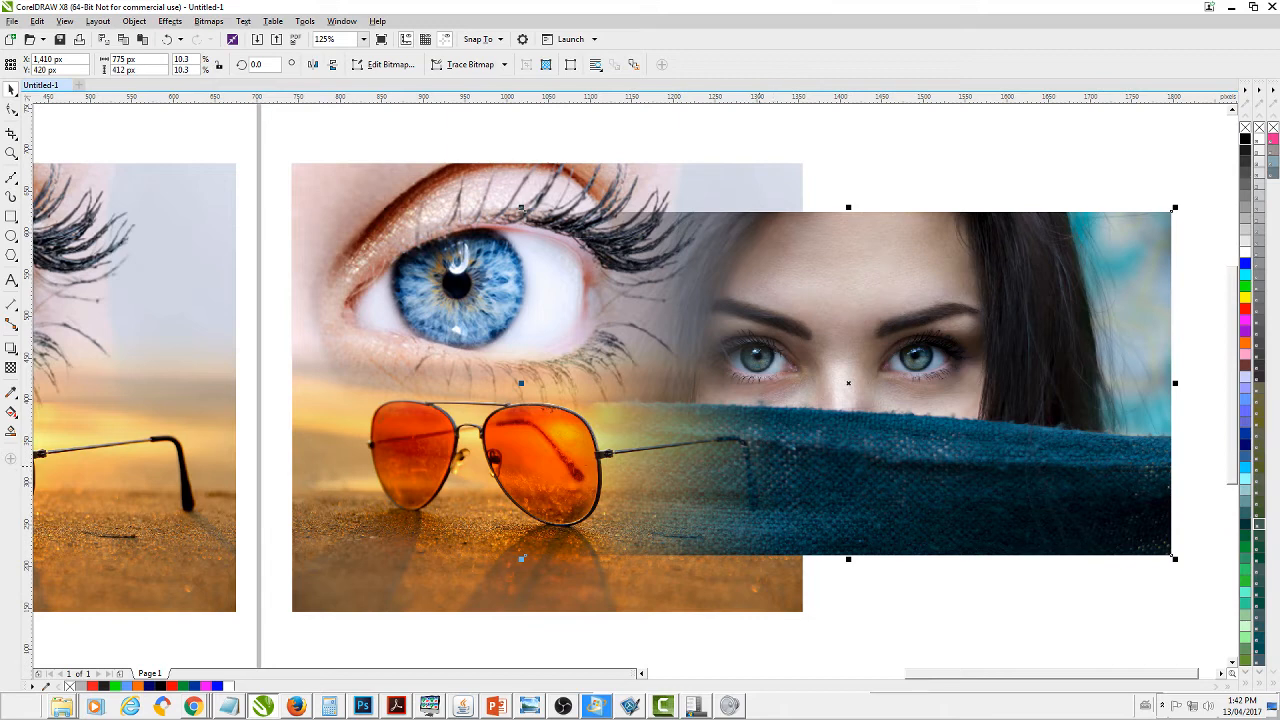
click(11, 367)
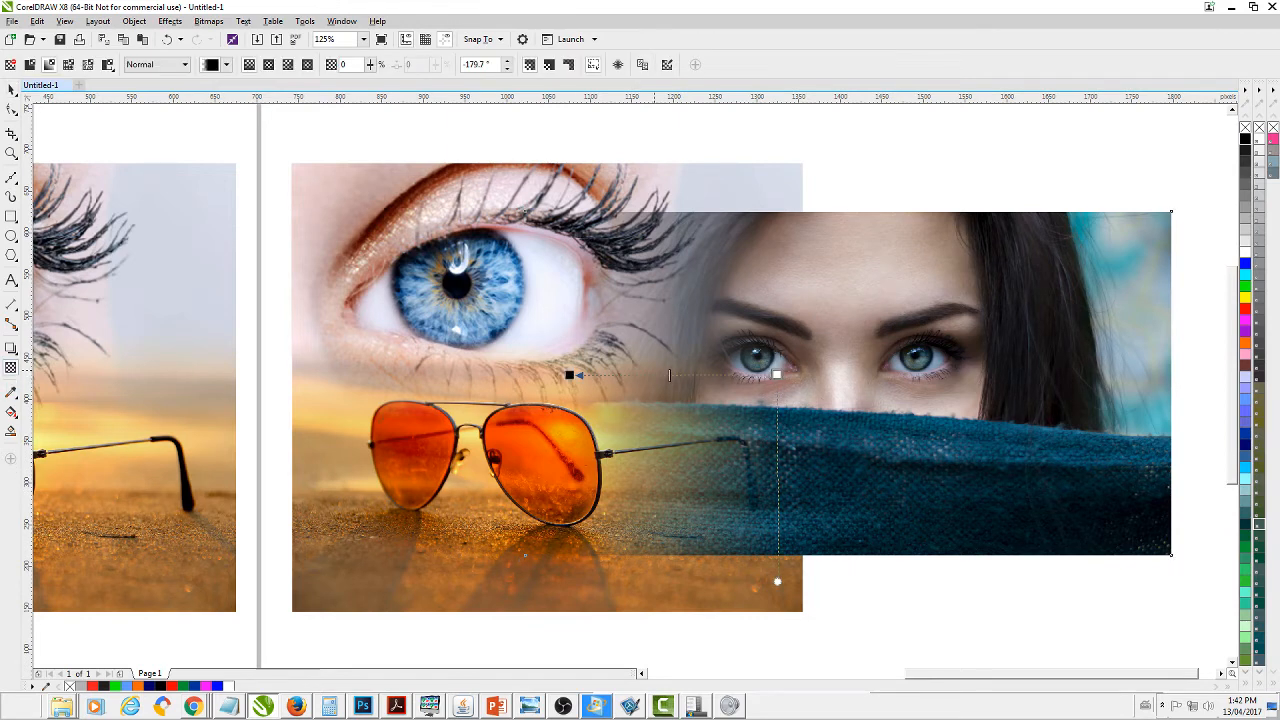
key(space)
key(Escape)
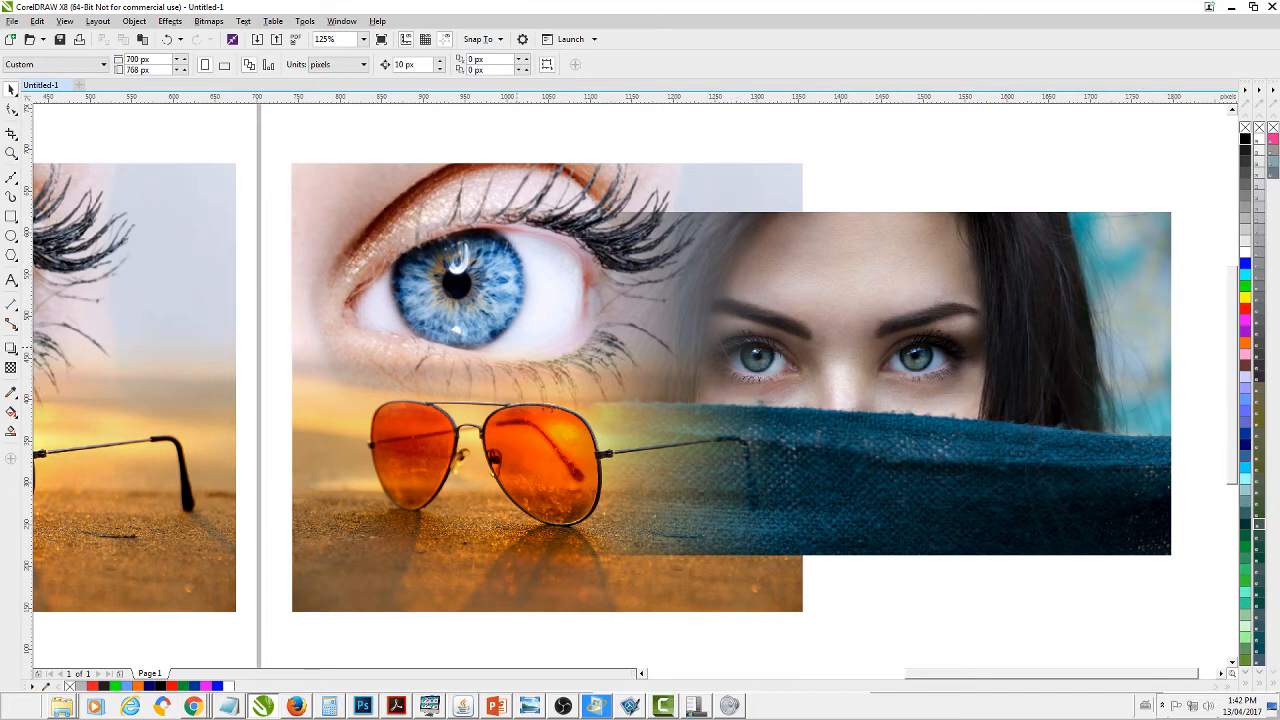
- Duplicate the woman's photo up and to the right of the composite and remove the transparency from the copy
click(900, 400)
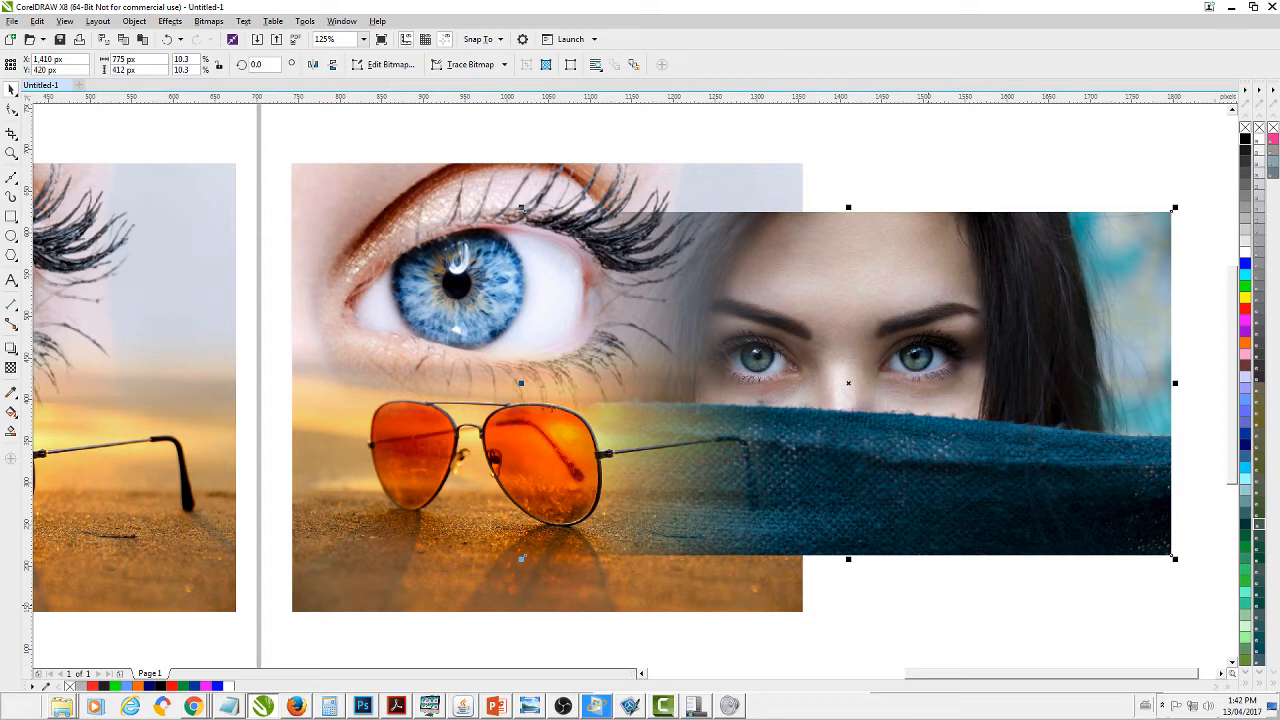
click(927, 610)
drag(927, 610, 695, 564)
scroll(817, 612, down, 1)
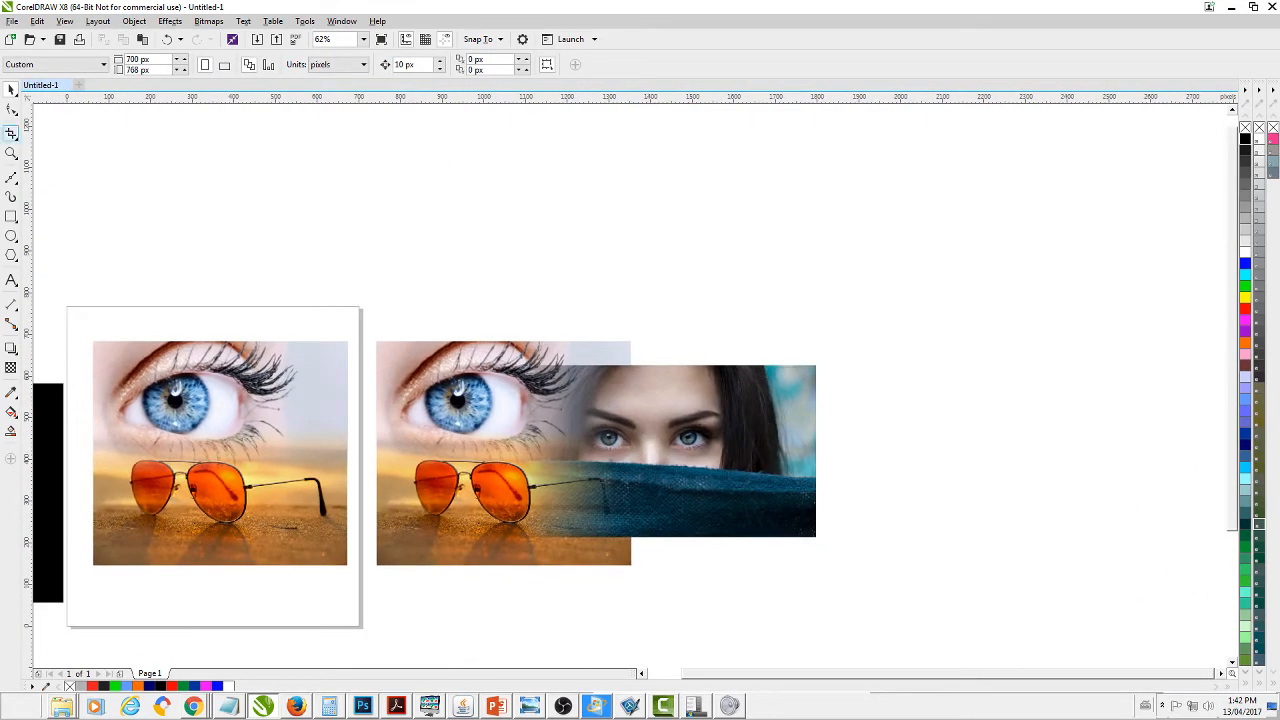
click(11, 152)
drag(358, 260, 940, 638)
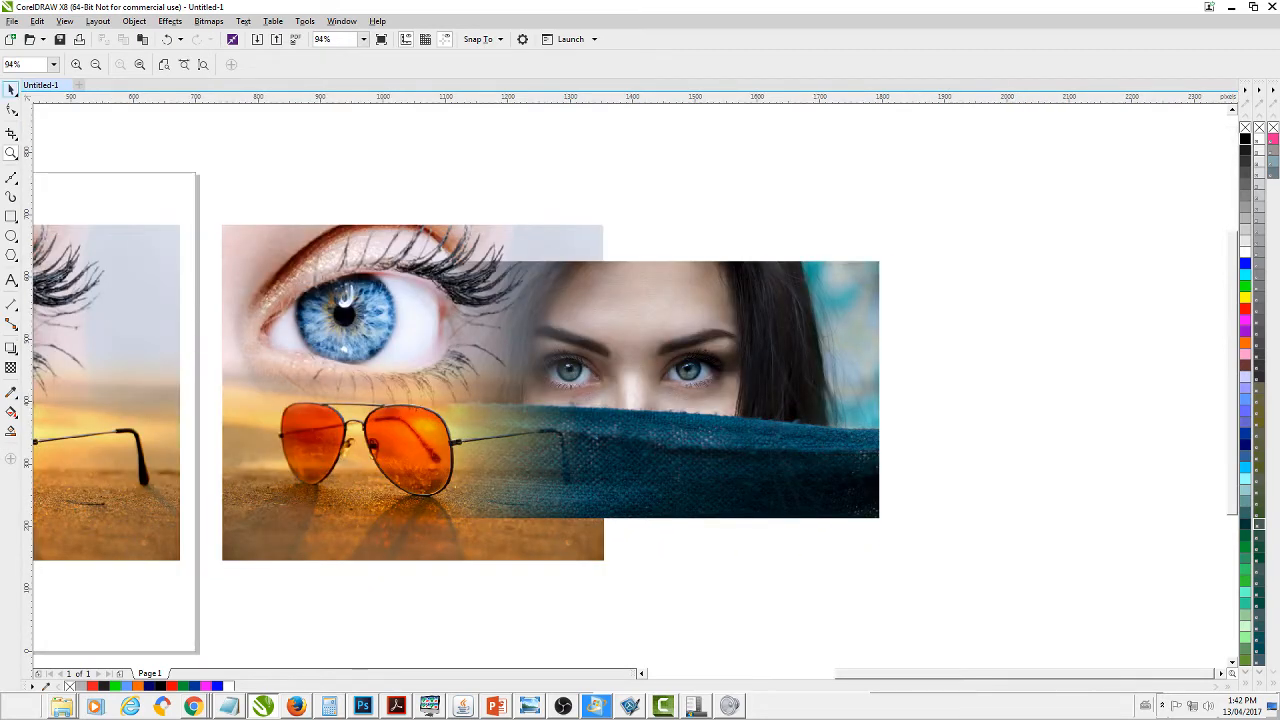
click(11, 90)
click(749, 371)
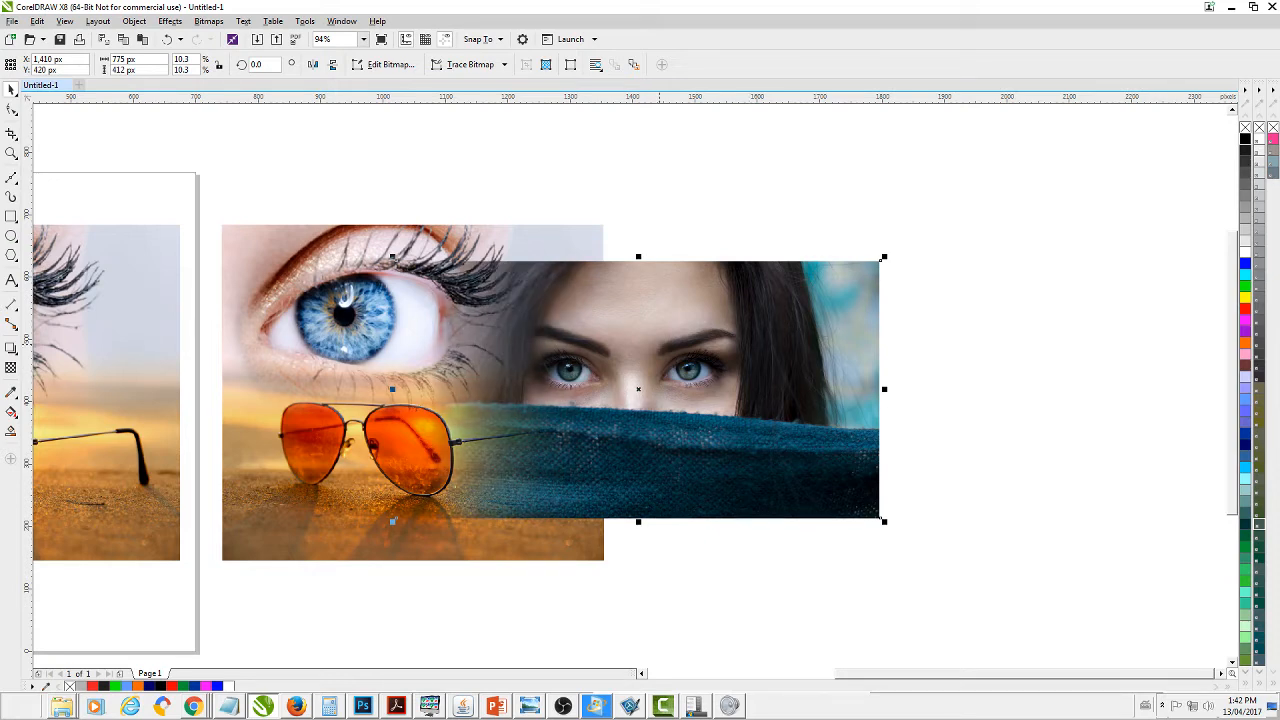
drag(659, 344, 1043, 245)
click(11, 368)
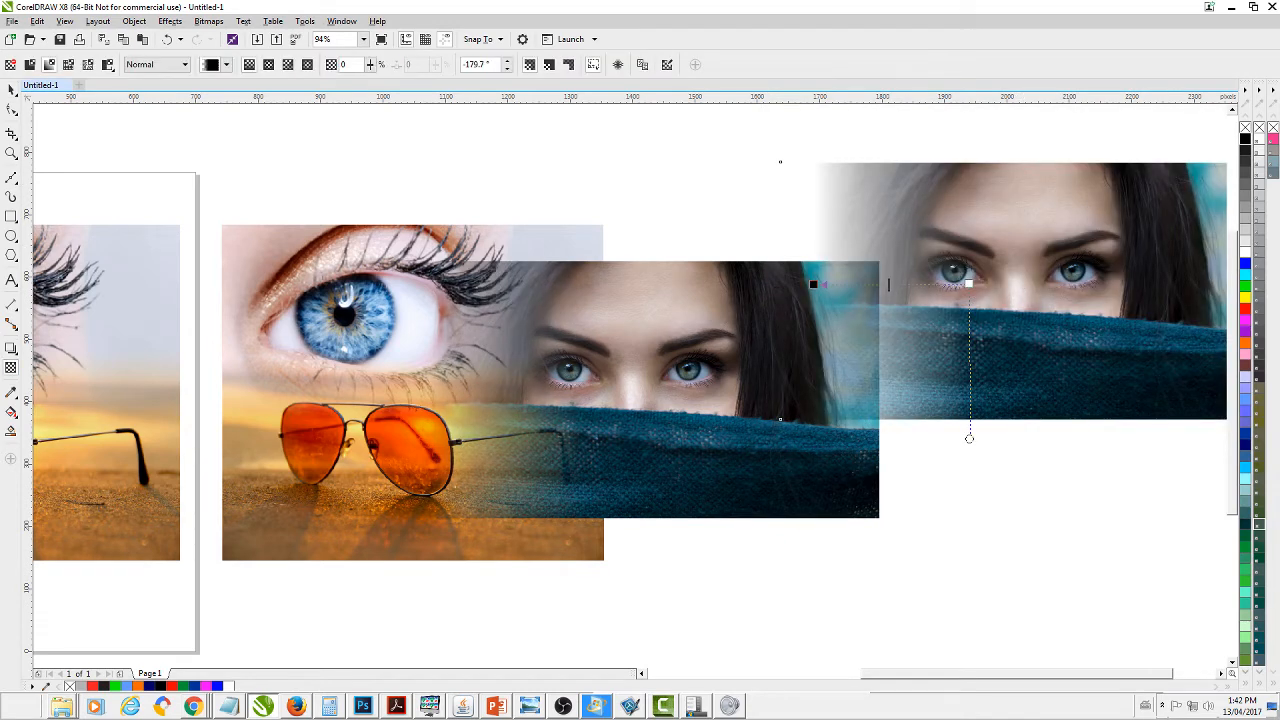
click(10, 65)
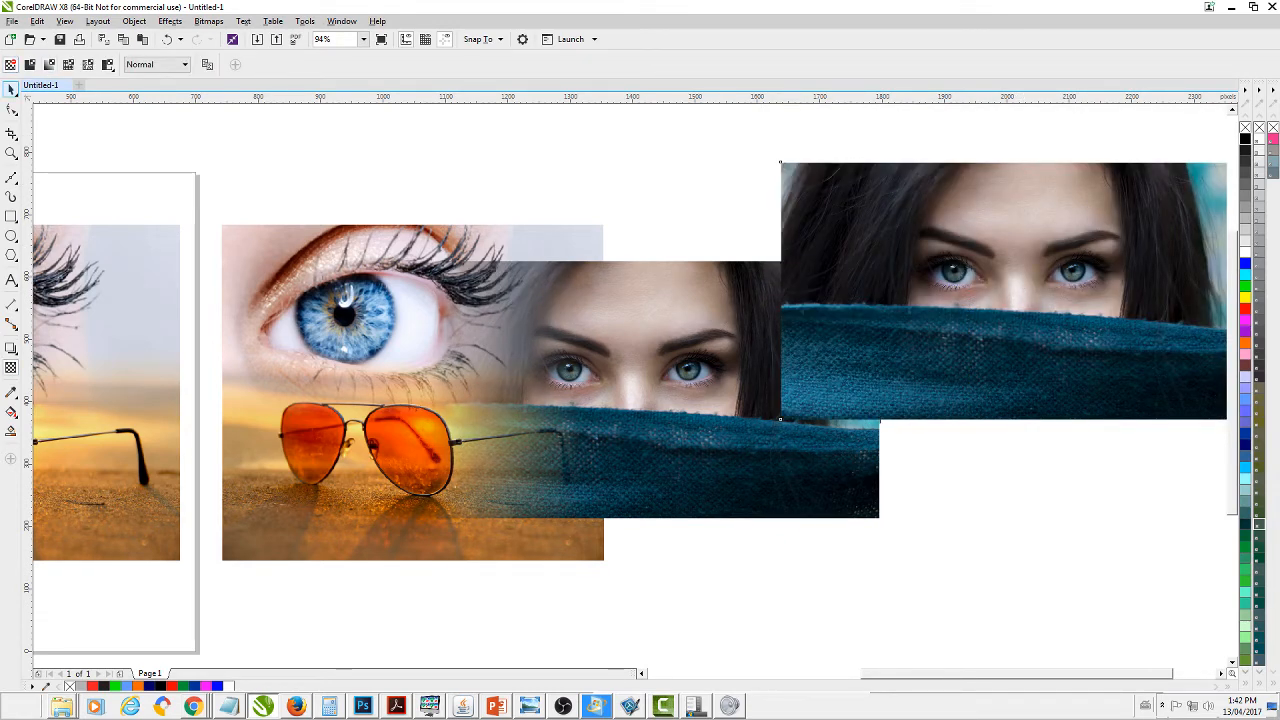
- Move the opaque copy of the woman's photo clear of the composite, placing it just to the right of the blended photo
click(11, 90)
drag(1033, 244, 1043, 215)
drag(920, 357, 807, 632)
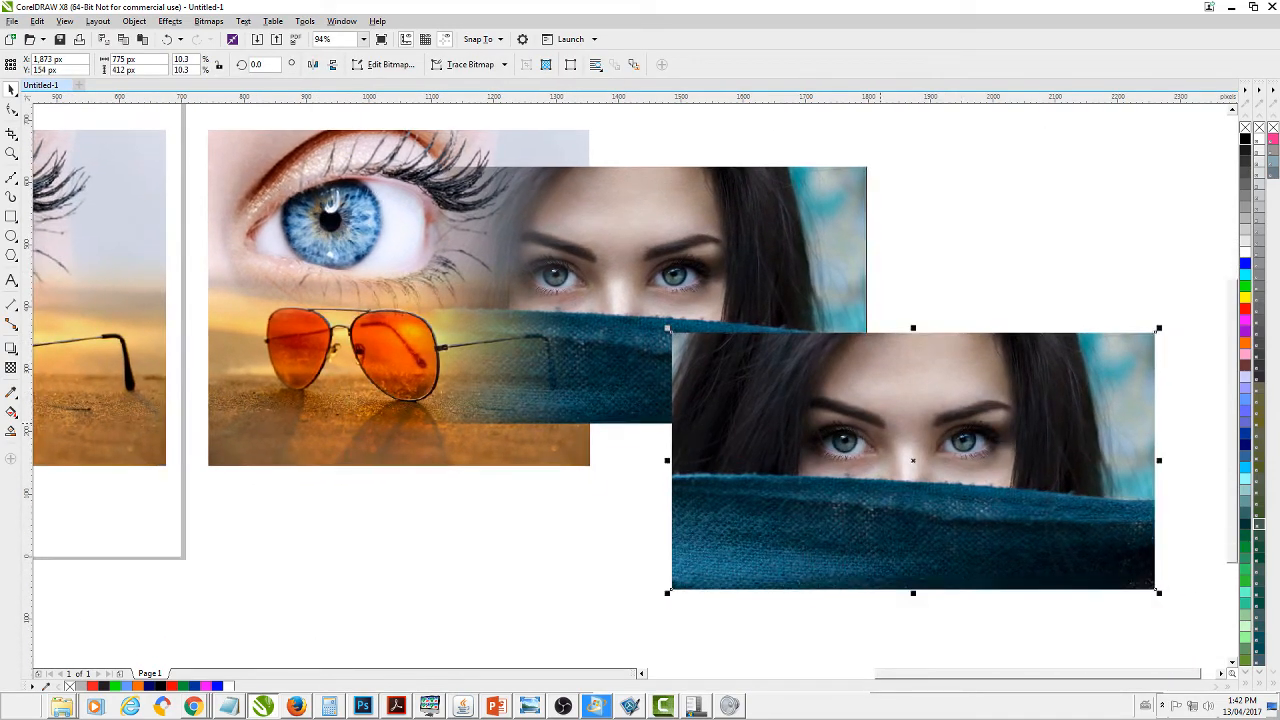
drag(918, 521, 1143, 353)
key(Escape)
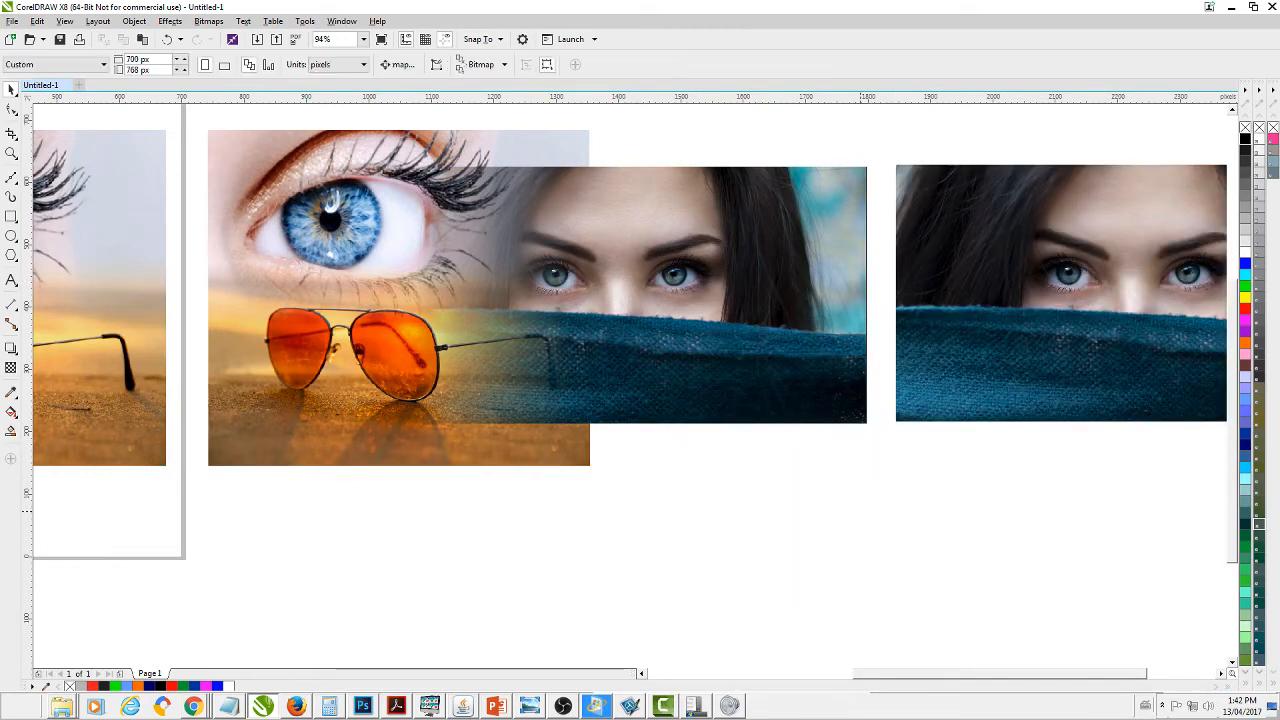
- Nudge the blended woman's photo horizontally left to about X 1,390 px over the composite
scroll(601, 439, up, 4)
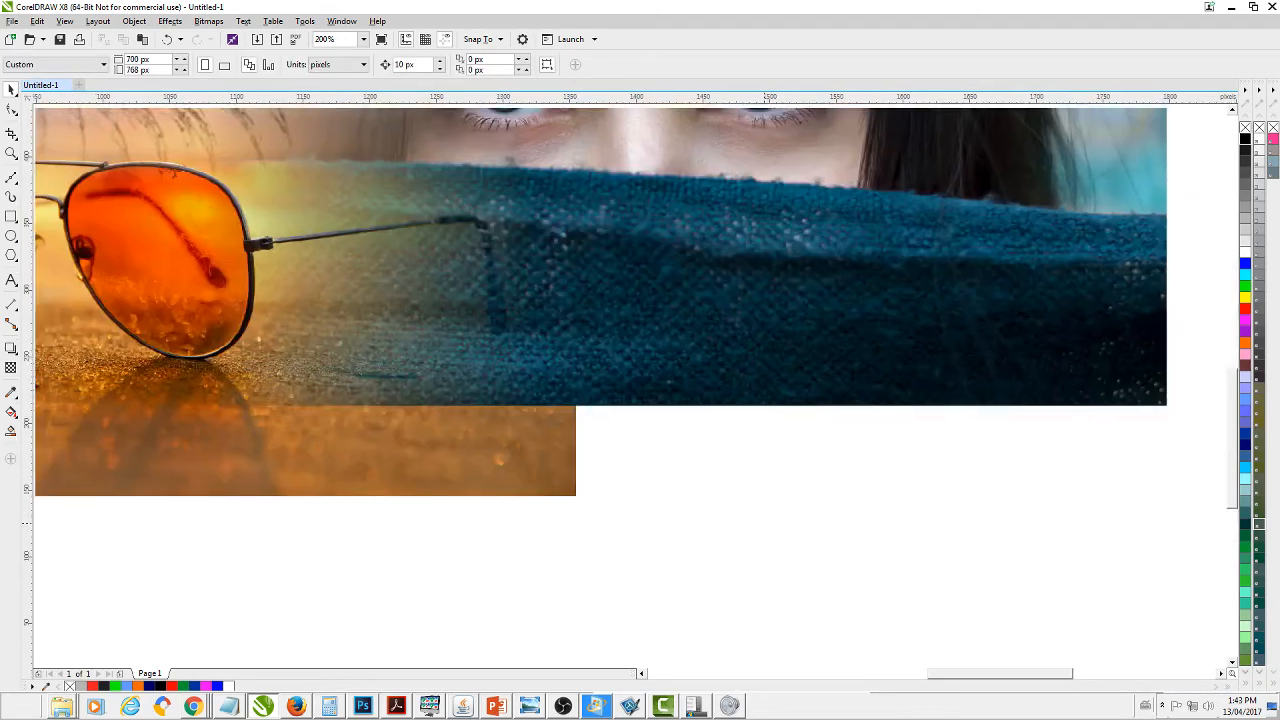
drag(765, 524, 820, 600)
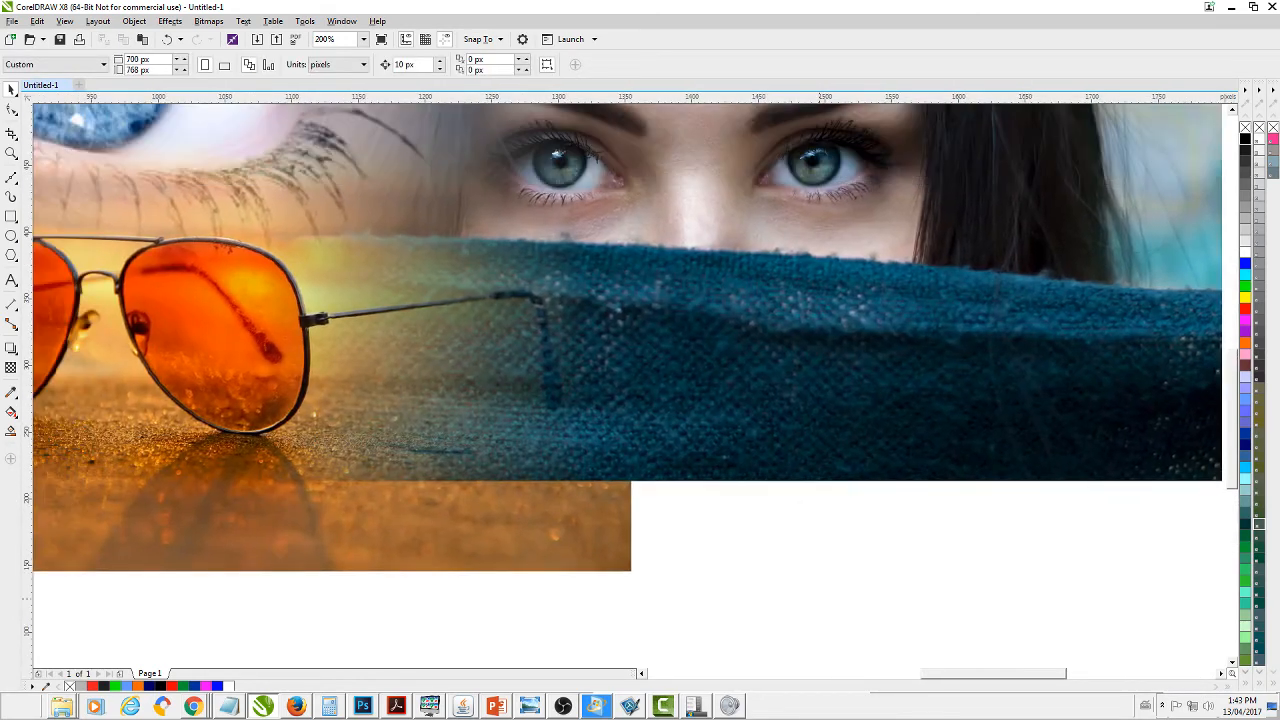
scroll(820, 600, down, 1)
click(11, 152)
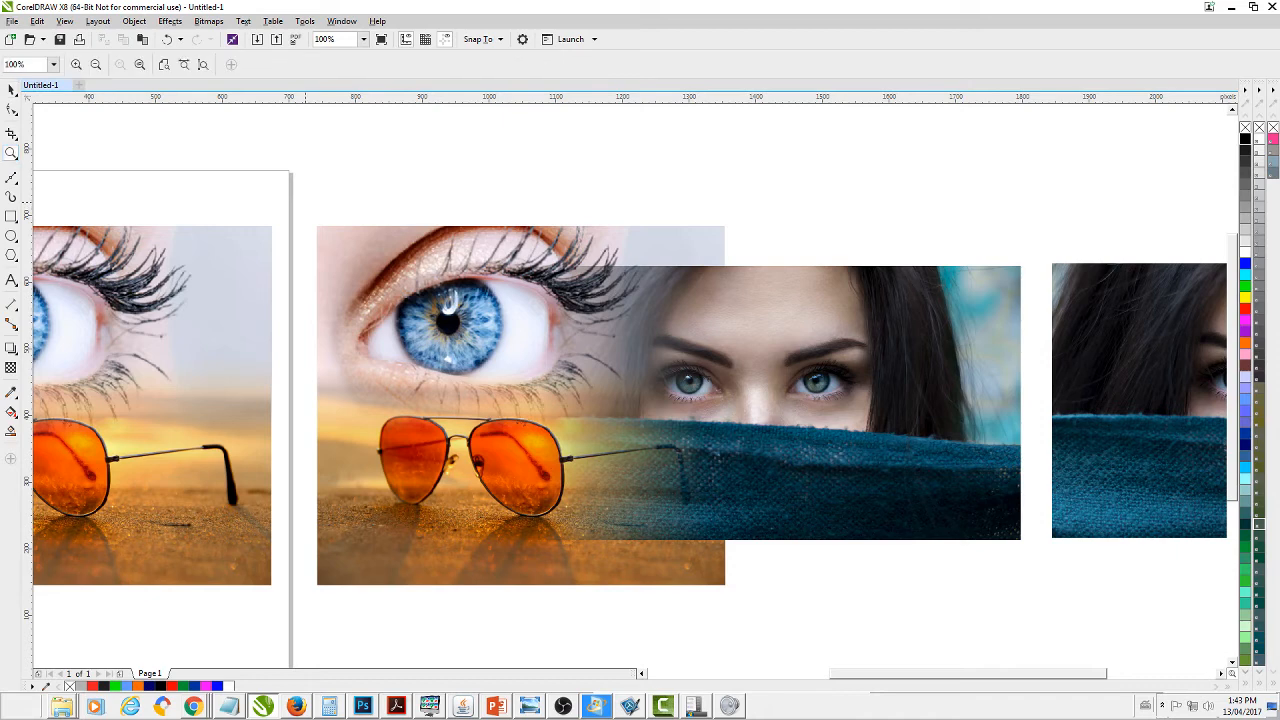
drag(310, 204, 1043, 595)
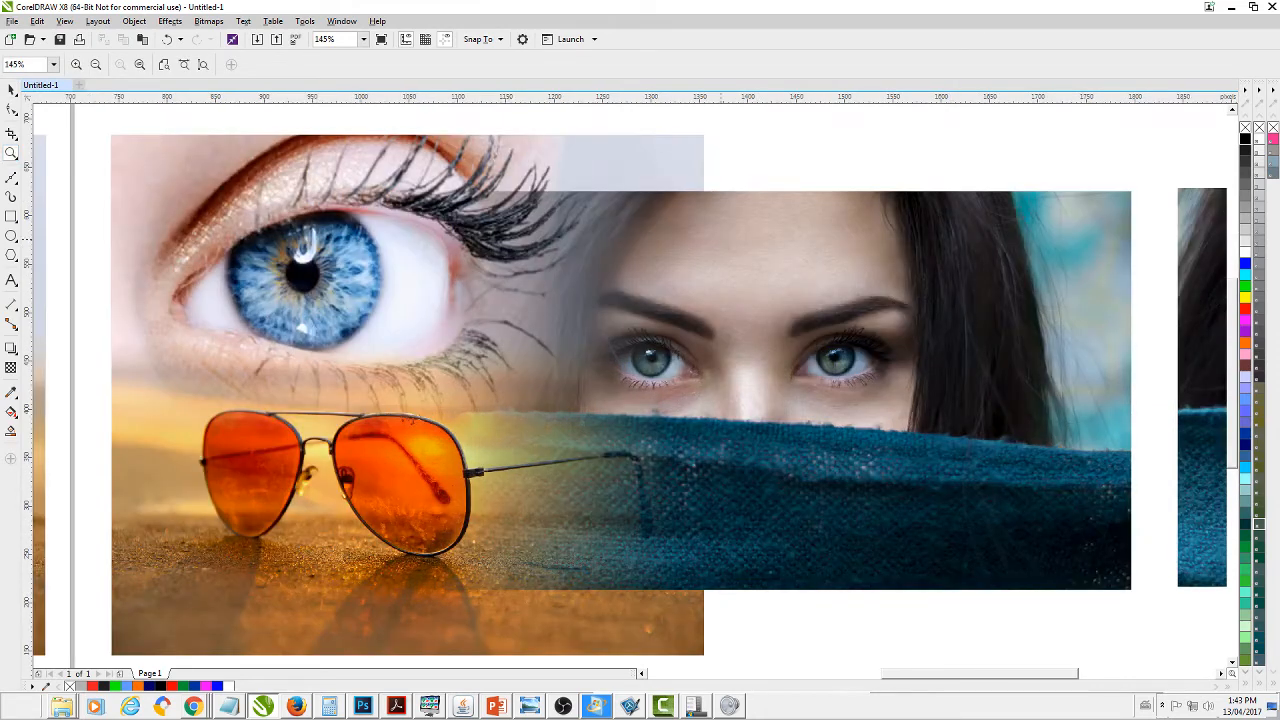
click(11, 90)
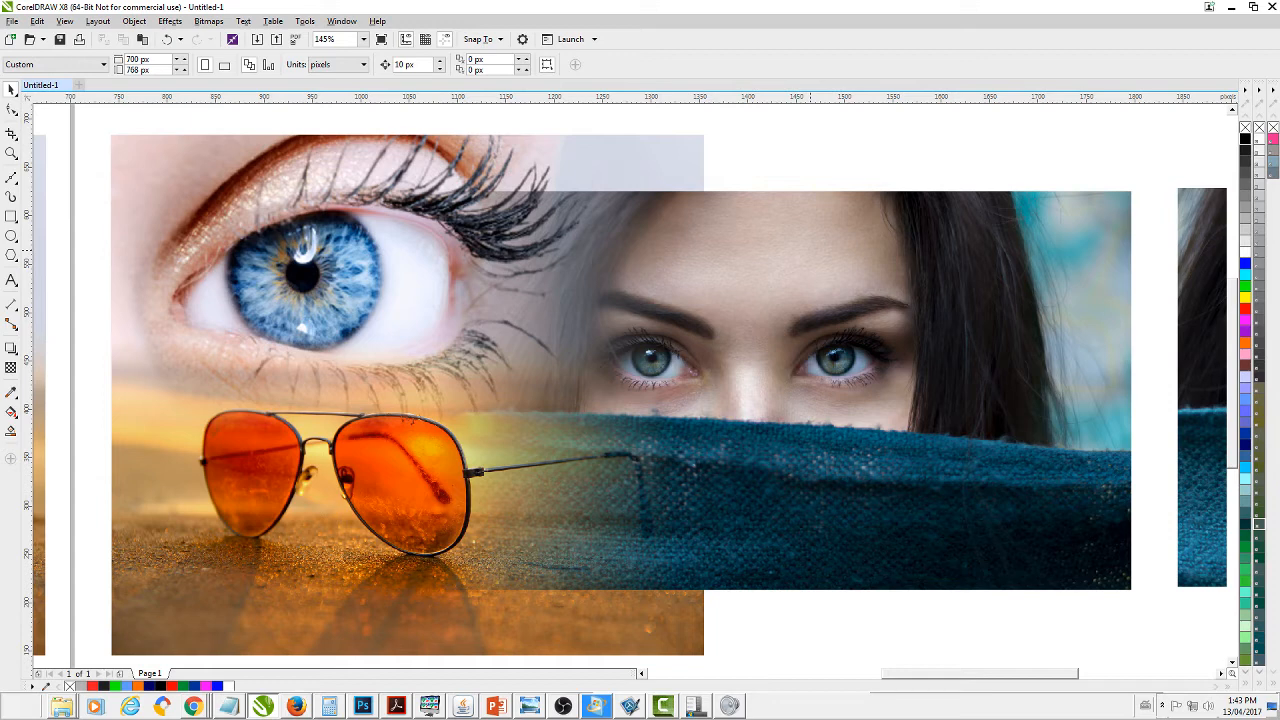
click(752, 378)
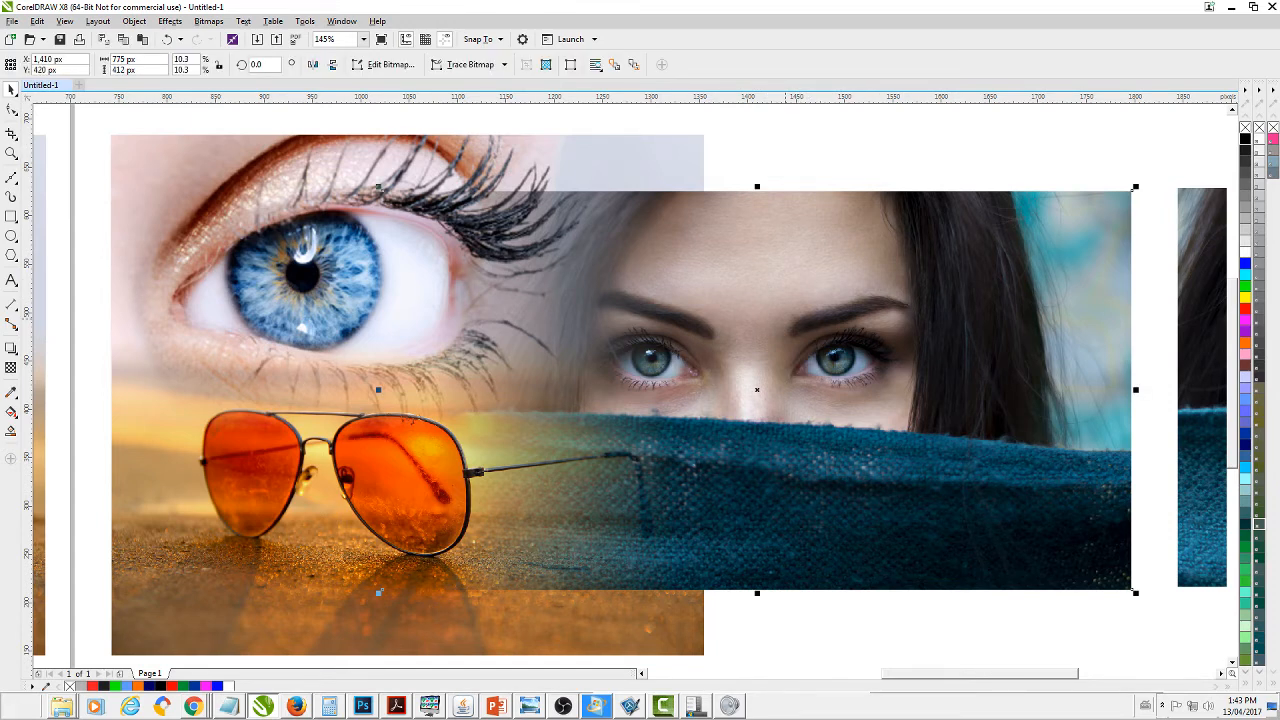
drag(799, 380, 779, 380)
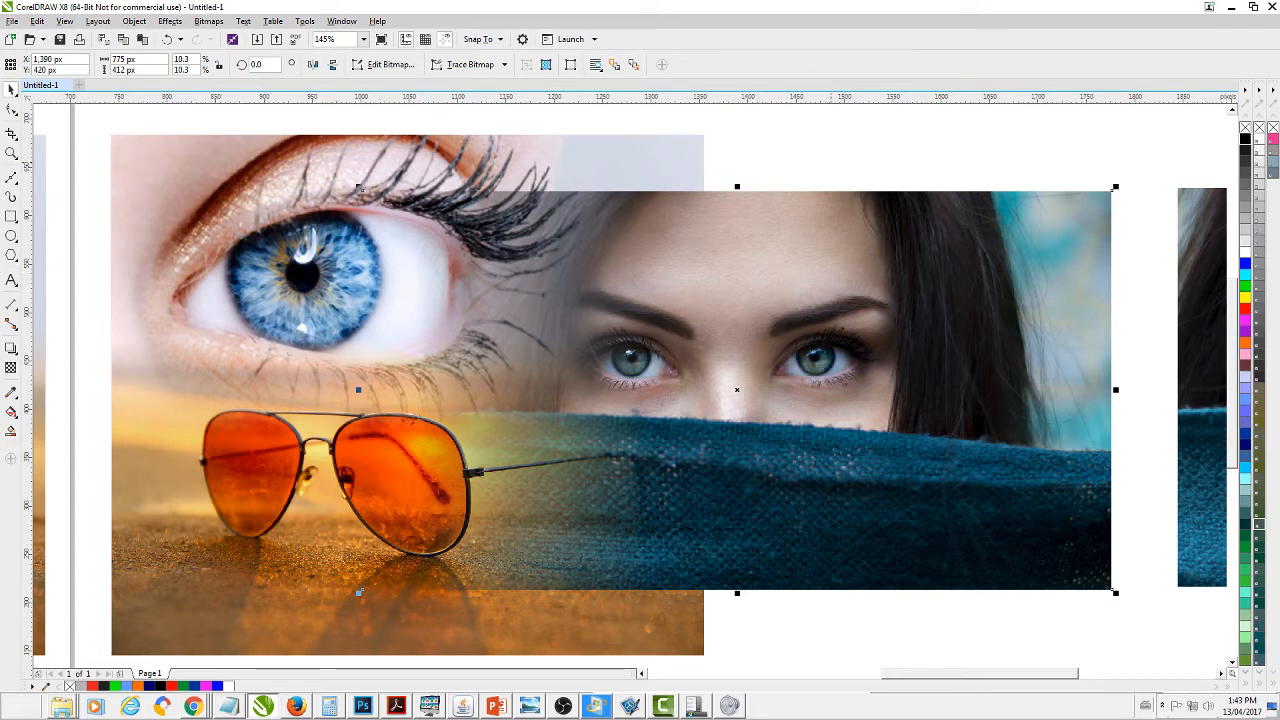
- Convert the blended woman's photo to a 300 dpi RGB Color (24-bit) bitmap with anti-aliasing and a transparent background
click(209, 21)
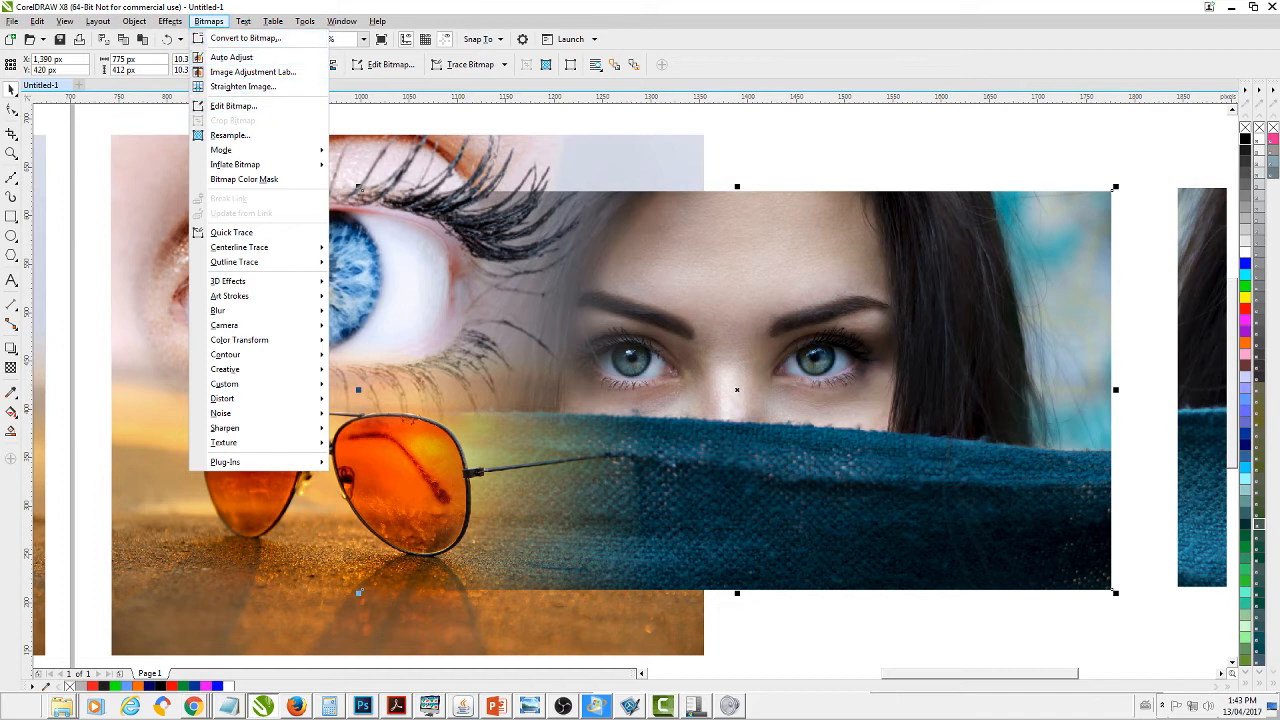
click(245, 38)
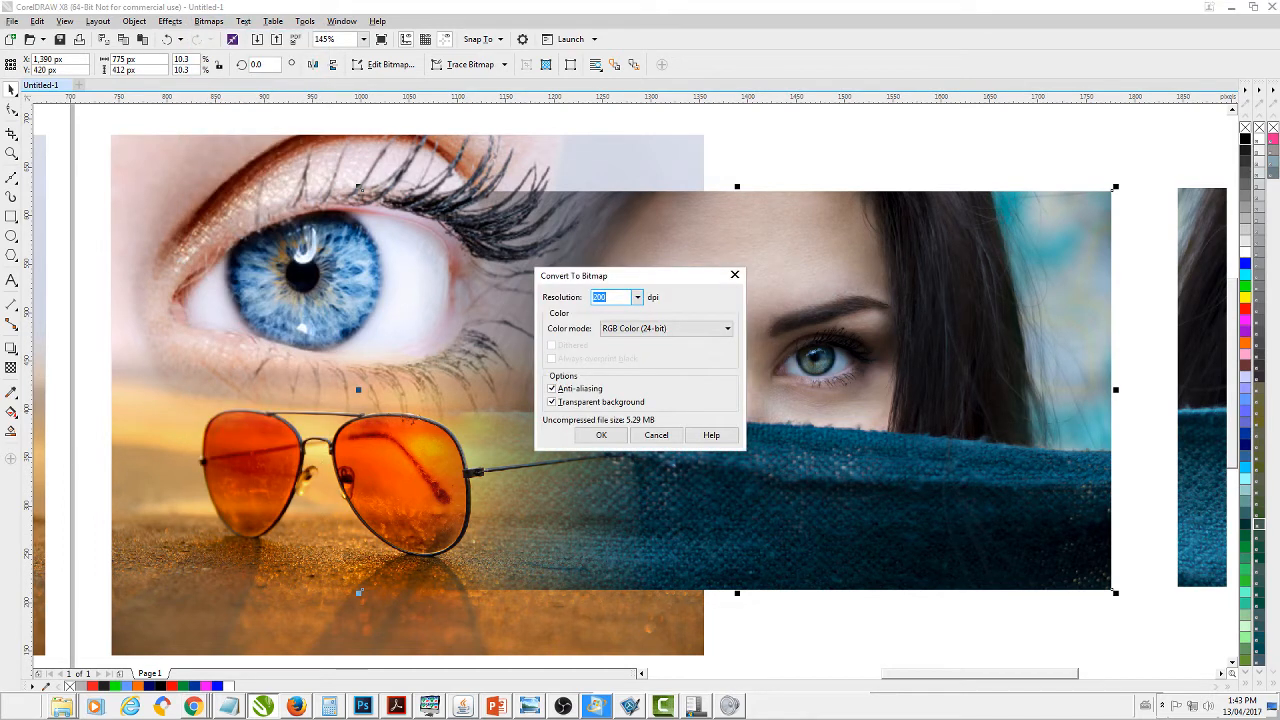
text(300)
click(601, 435)
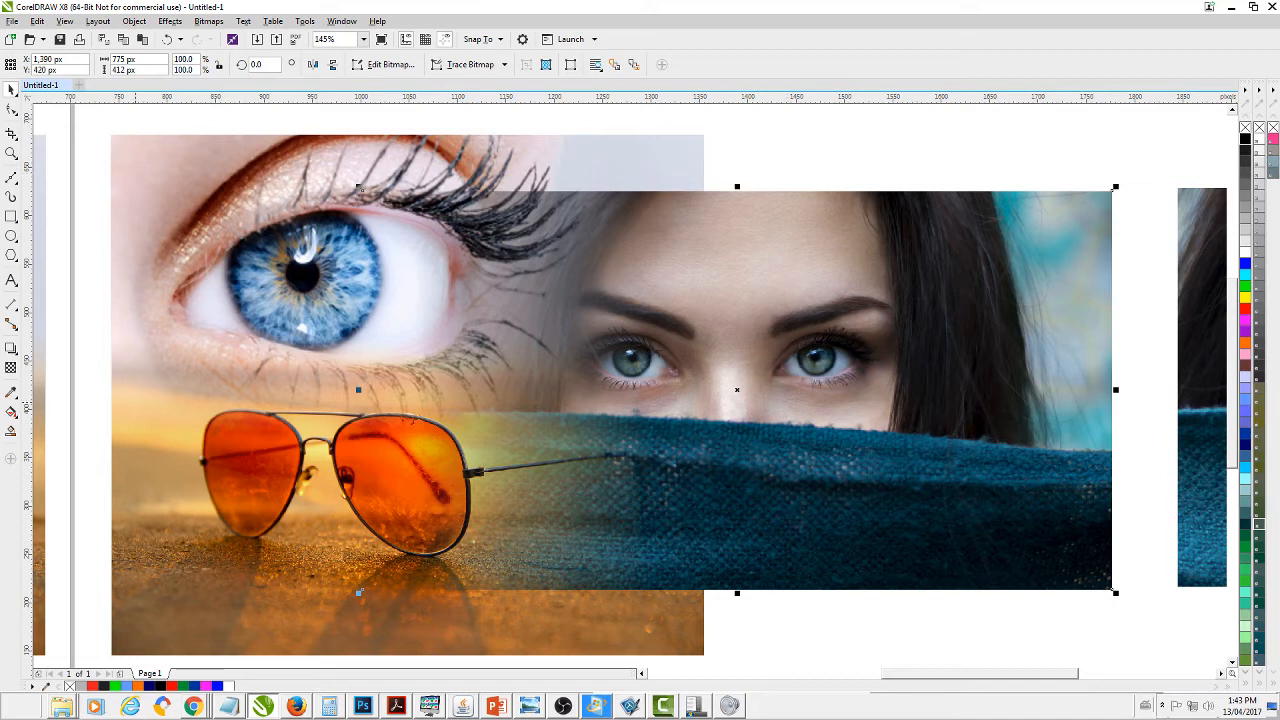
- Apply a linear transparency that fades out the top edge of the woman's photo, starting around the eyebrows, and adjust both of its ends
click(11, 368)
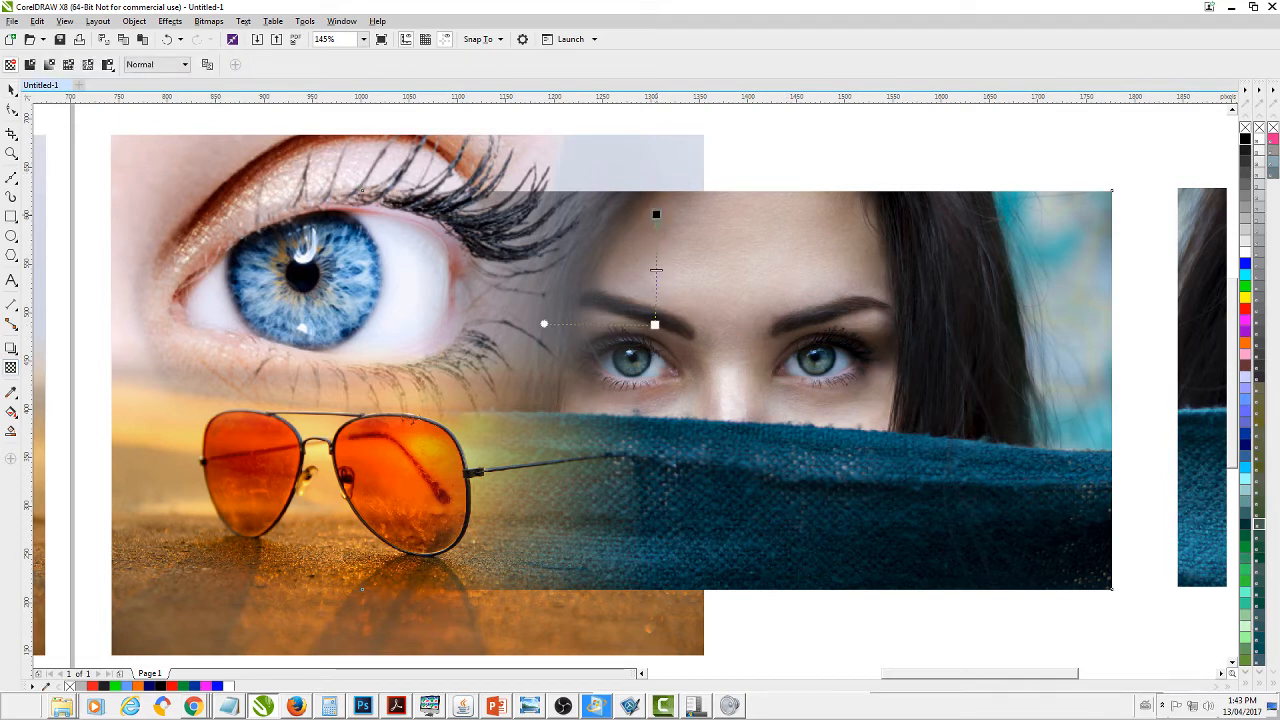
drag(655, 324, 659, 203)
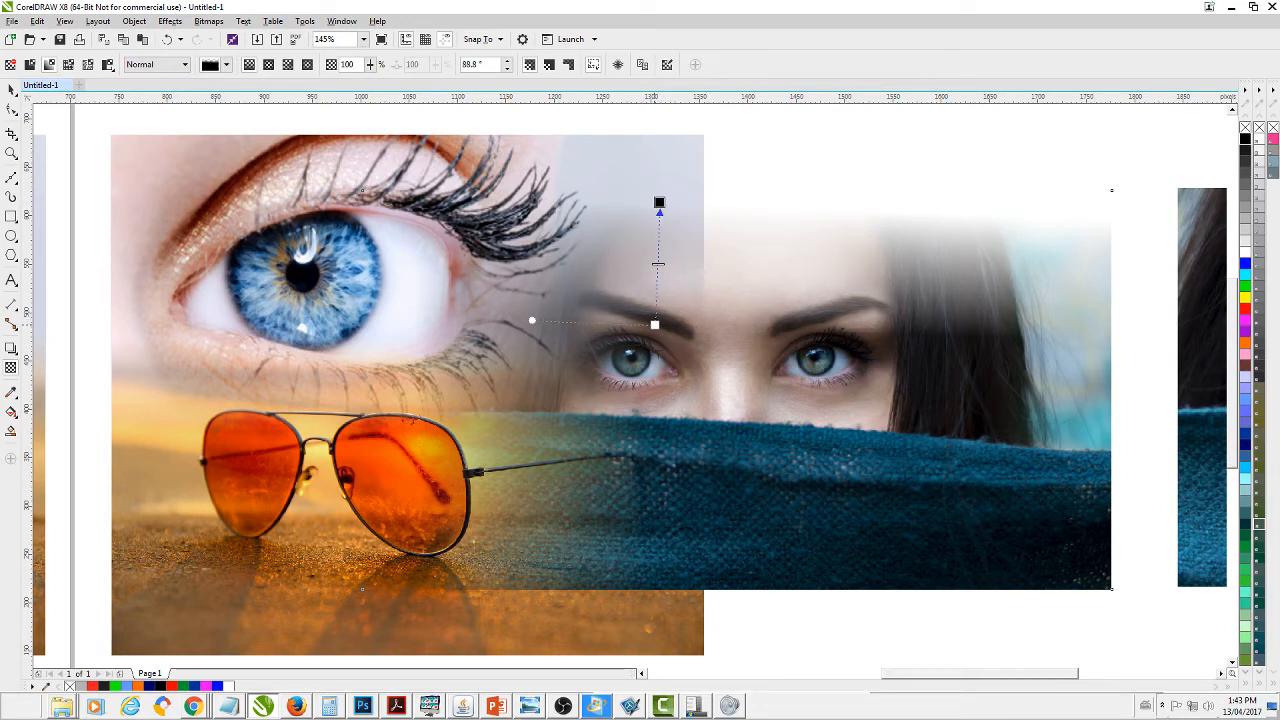
drag(654, 324, 656, 308)
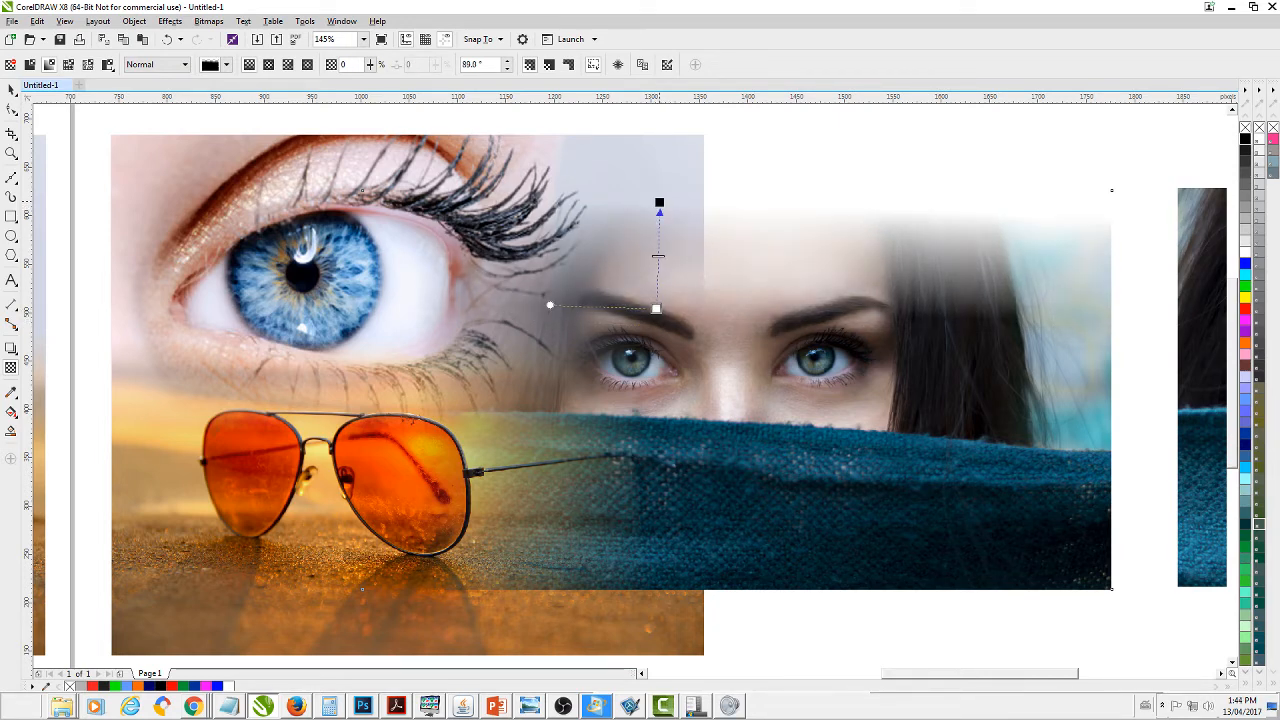
drag(659, 203, 658, 210)
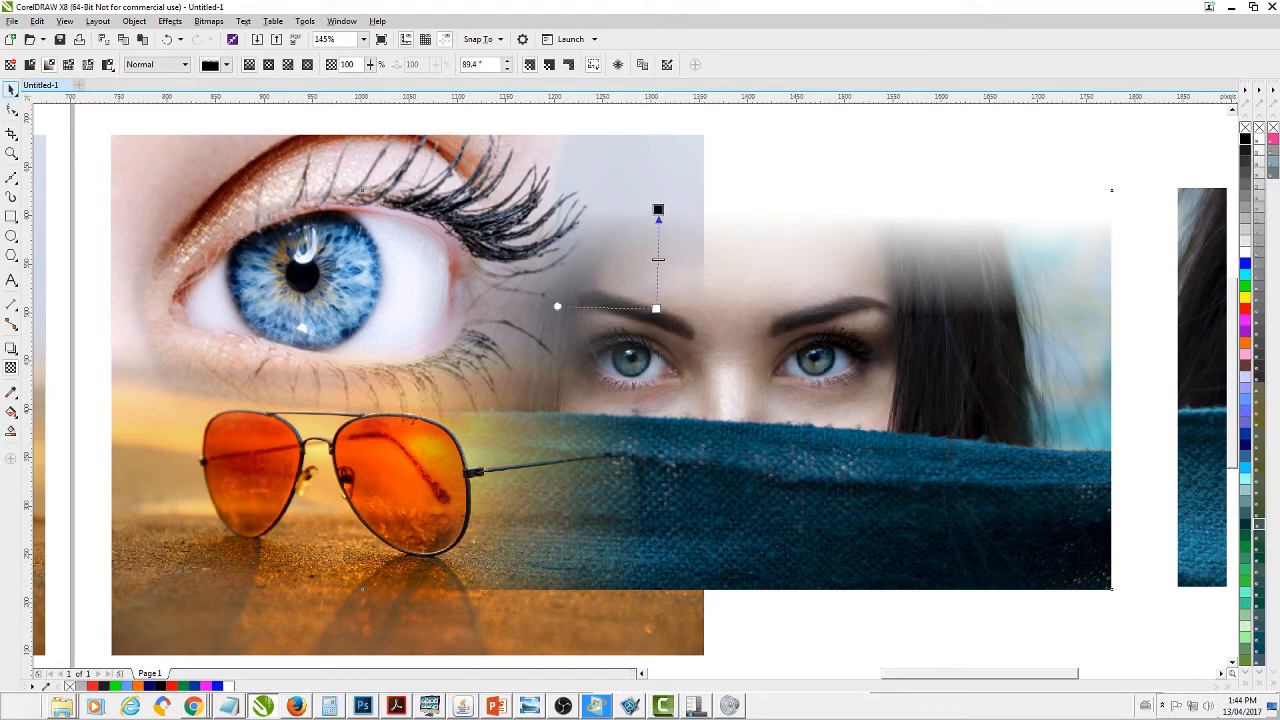
click(11, 90)
click(826, 158)
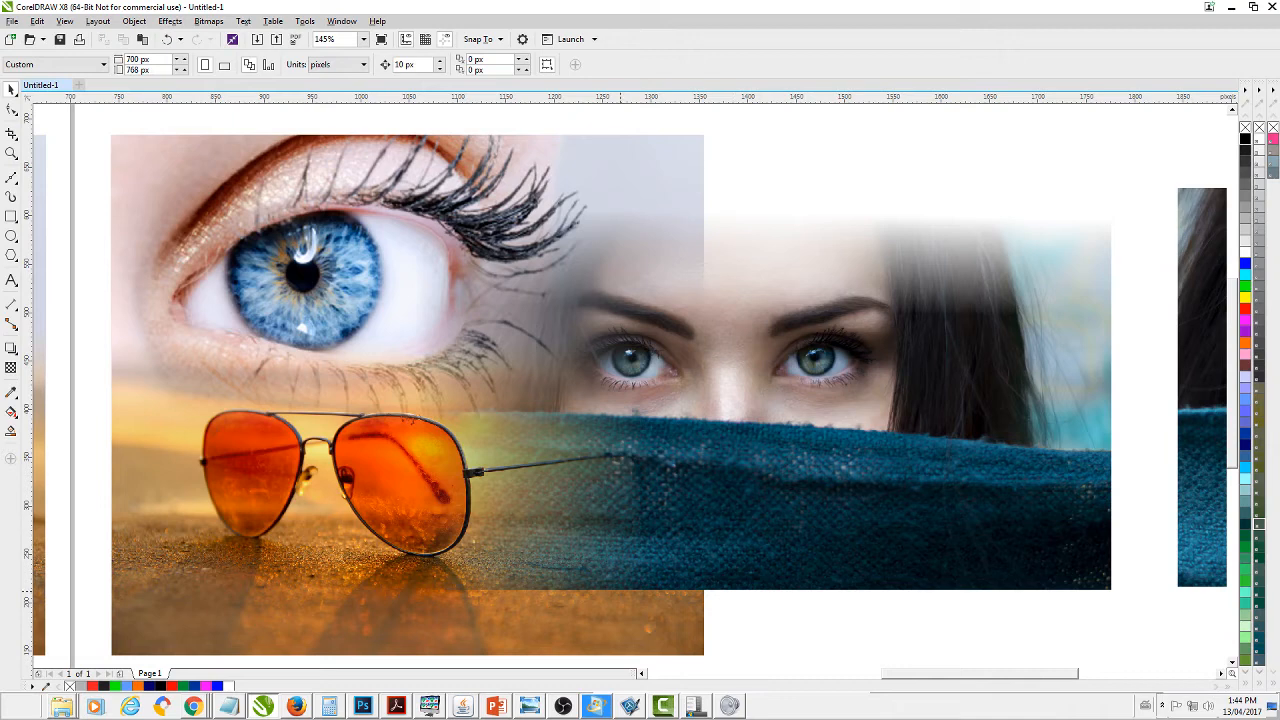
- Convert the top-faded woman's photo to a 300 dpi RGB Color (24-bit) bitmap with anti-aliasing and a transparent background
click(640, 545)
click(715, 625)
click(670, 543)
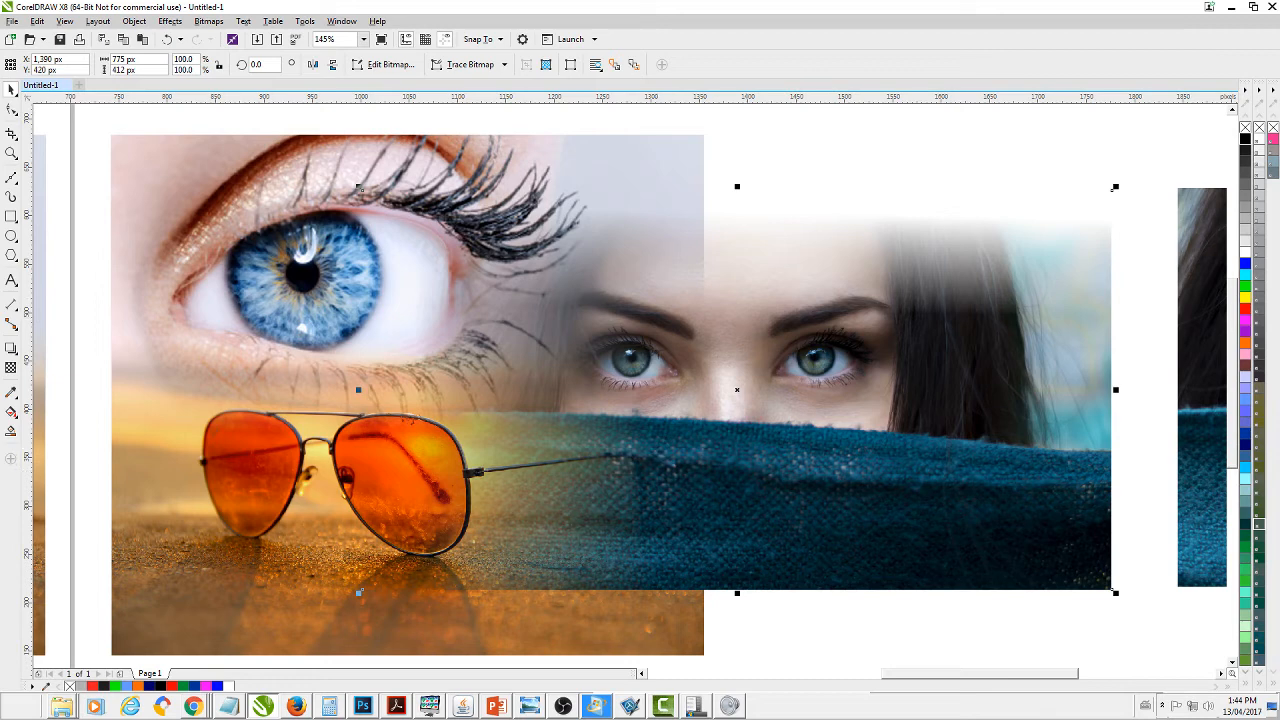
click(11, 368)
click(11, 89)
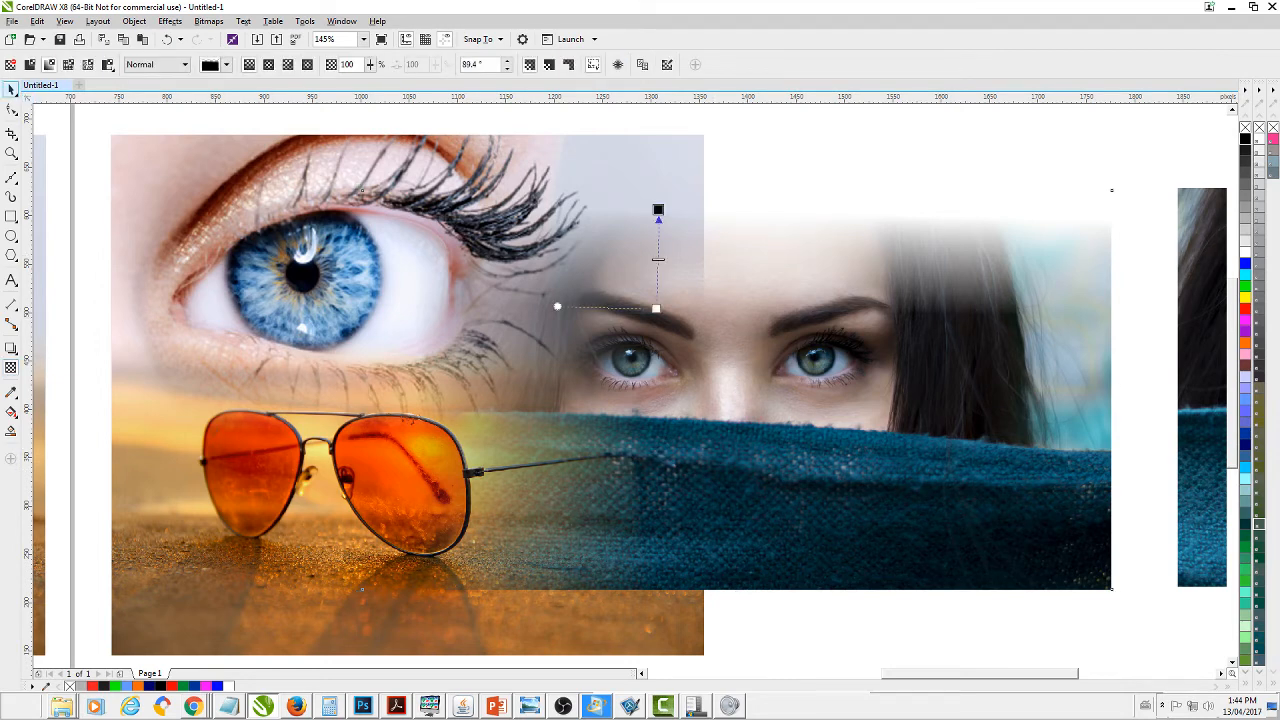
click(40, 89)
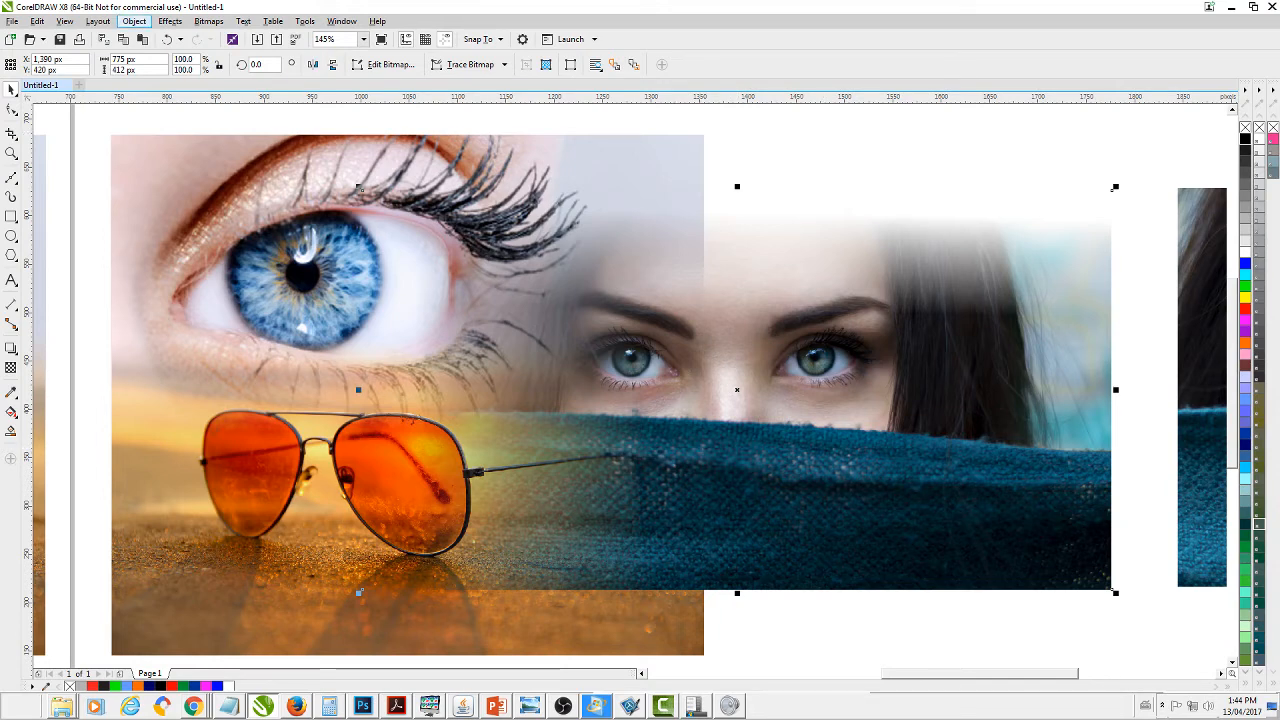
click(134, 21)
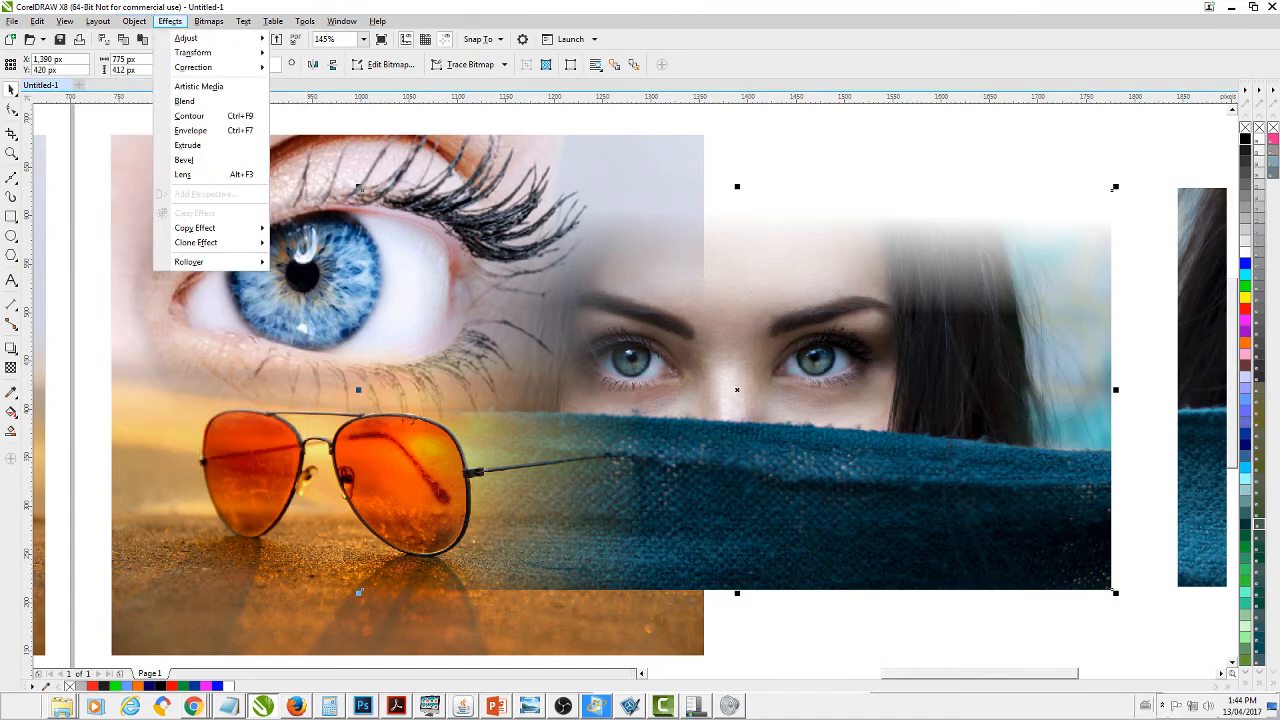
mouse_move(208, 21)
click(245, 38)
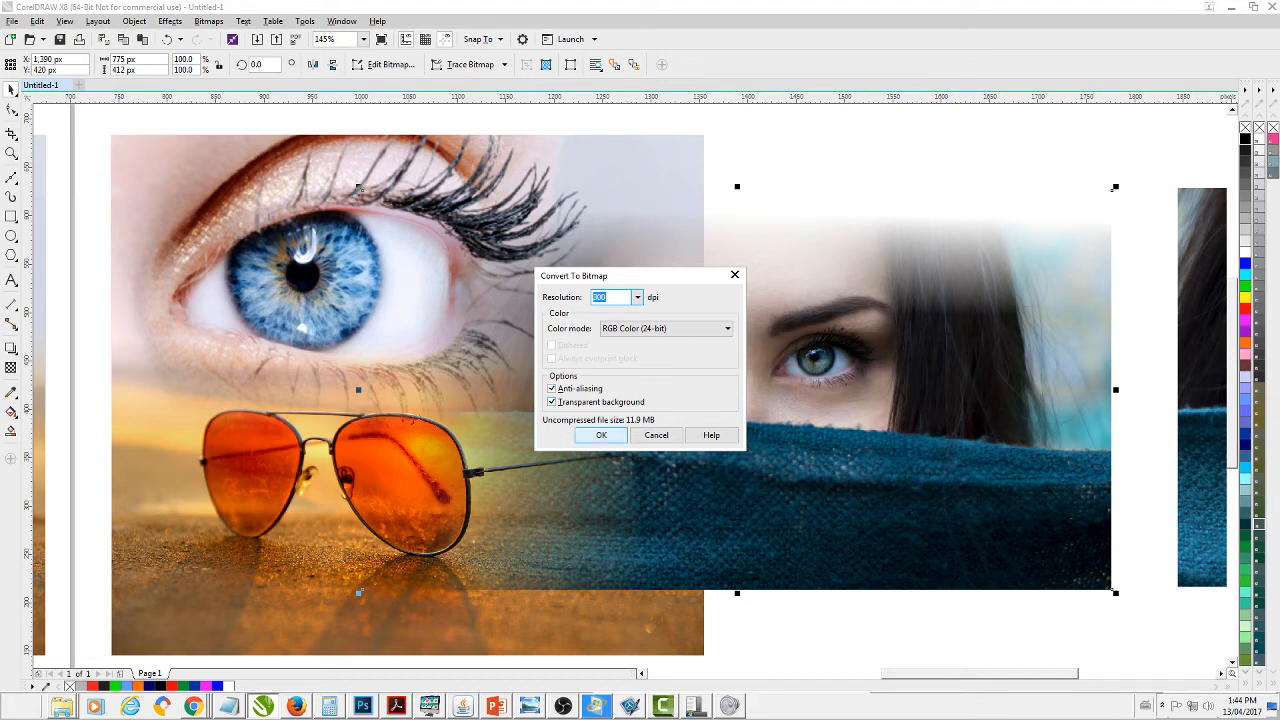
click(601, 435)
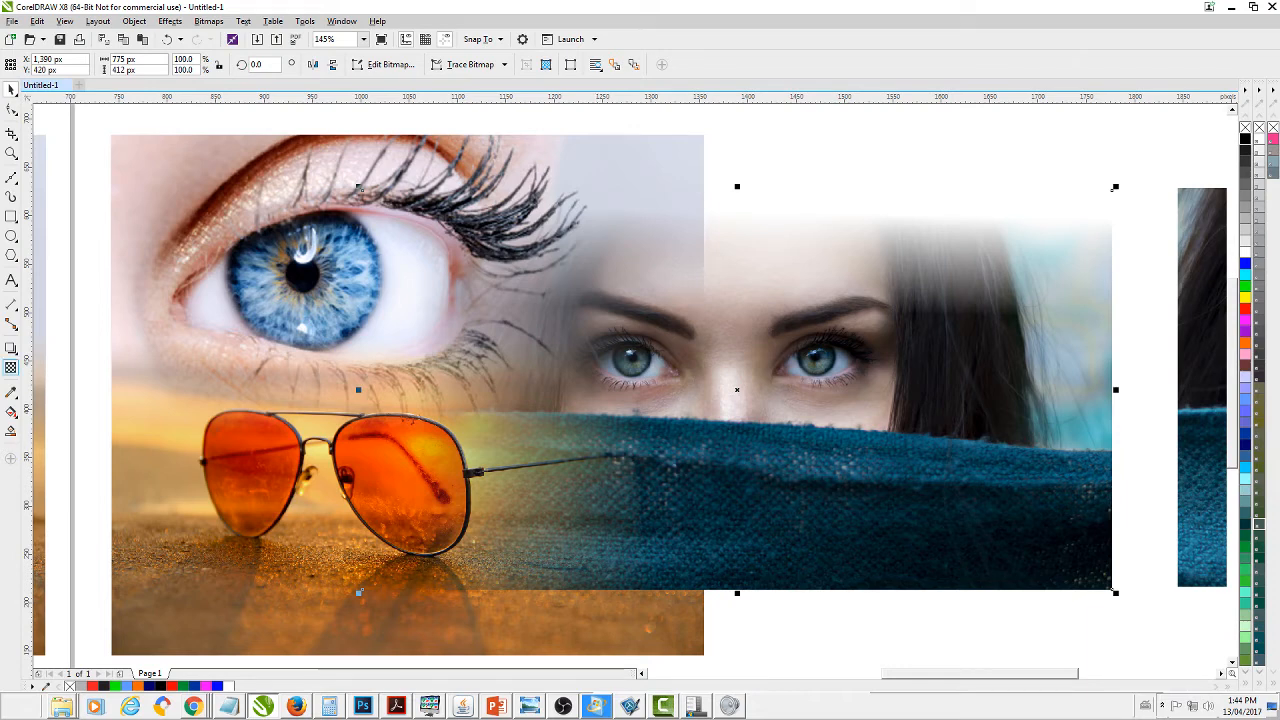
- Apply a downward linear transparency to the blue cloth so the bottom edge of the woman's photo fades out
click(11, 368)
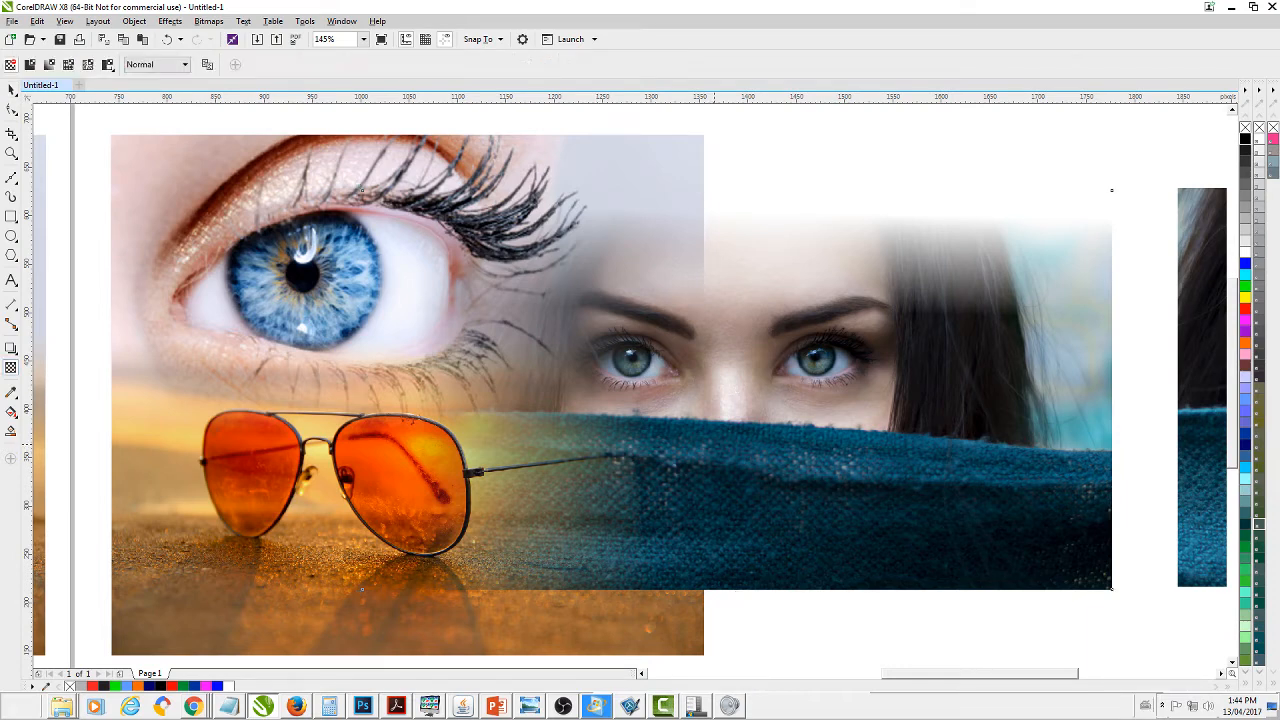
drag(713, 443, 716, 560)
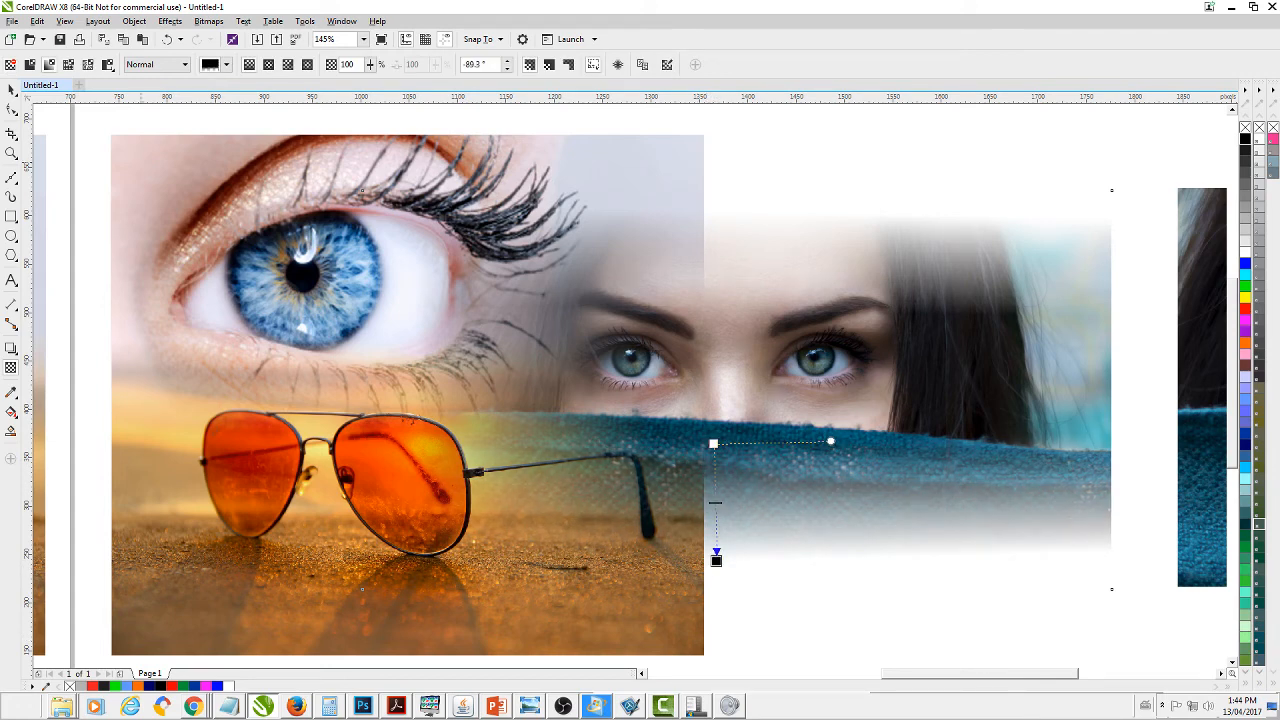
key(space)
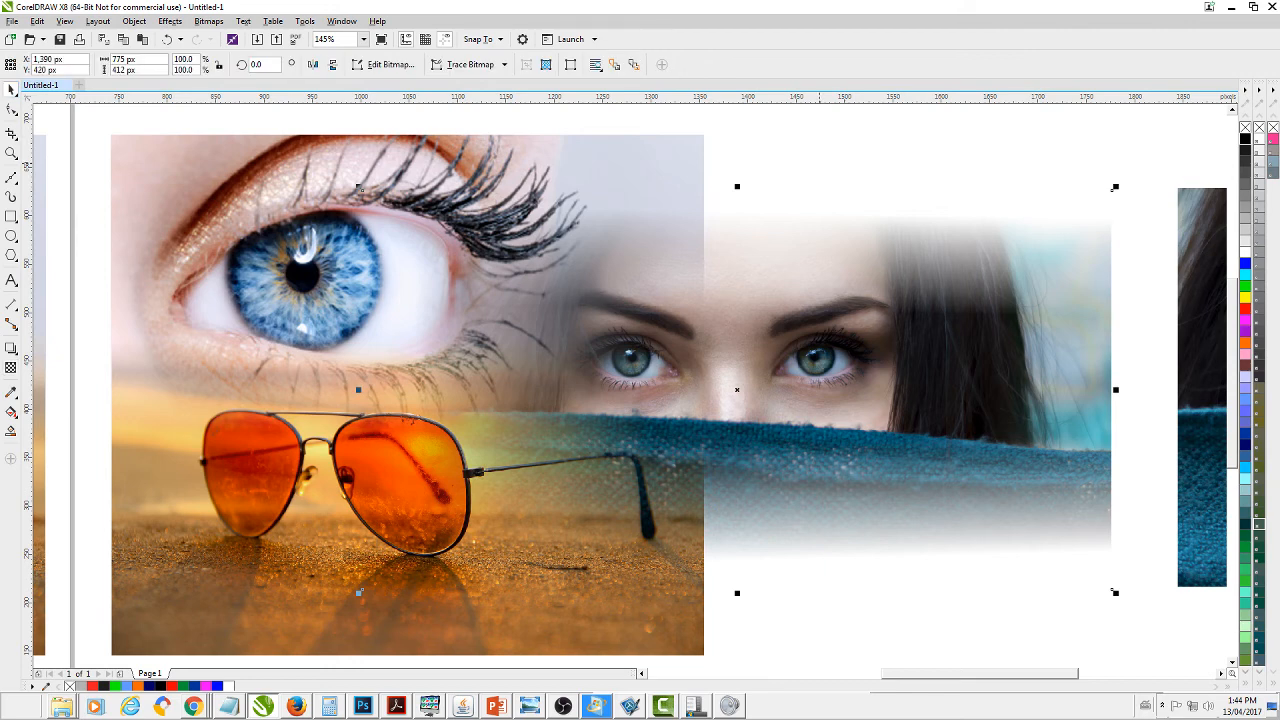
key(Escape)
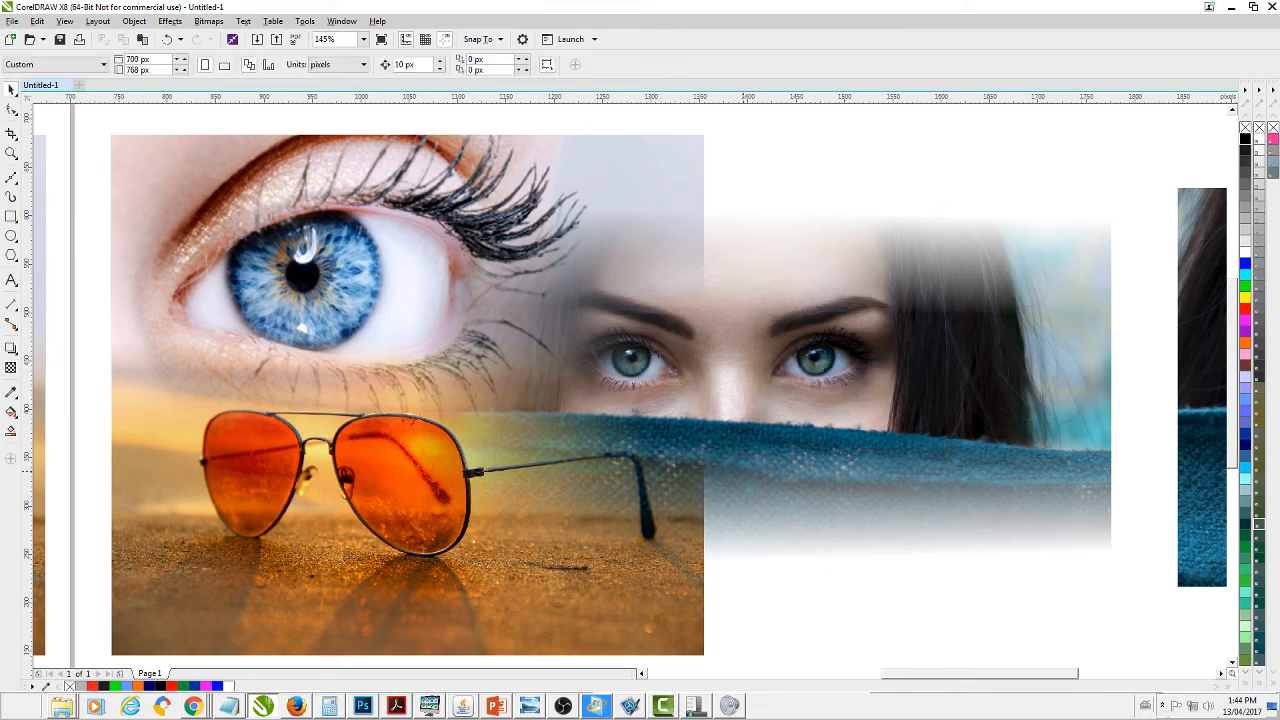
- Pull the right-hand nodes of the woman's photo in to the composite's right edge with the Shape tool, cropping the overhang
click(693, 420)
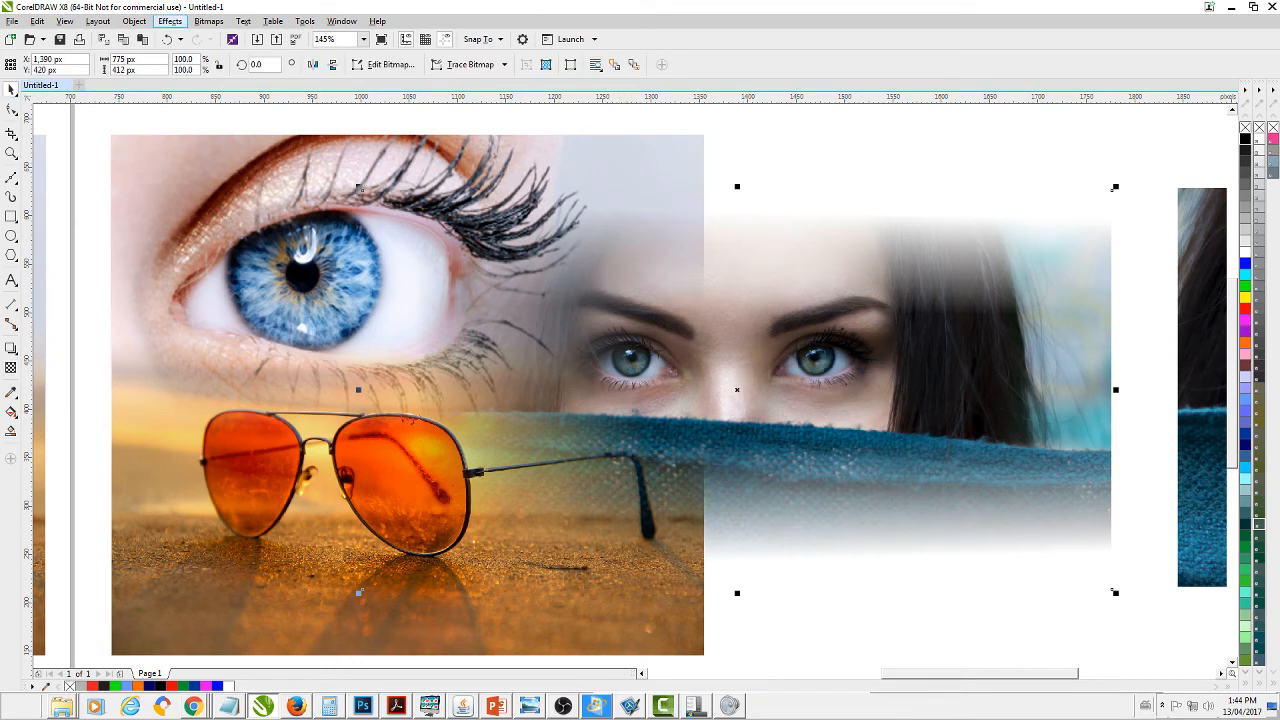
click(208, 21)
click(245, 38)
key(F10)
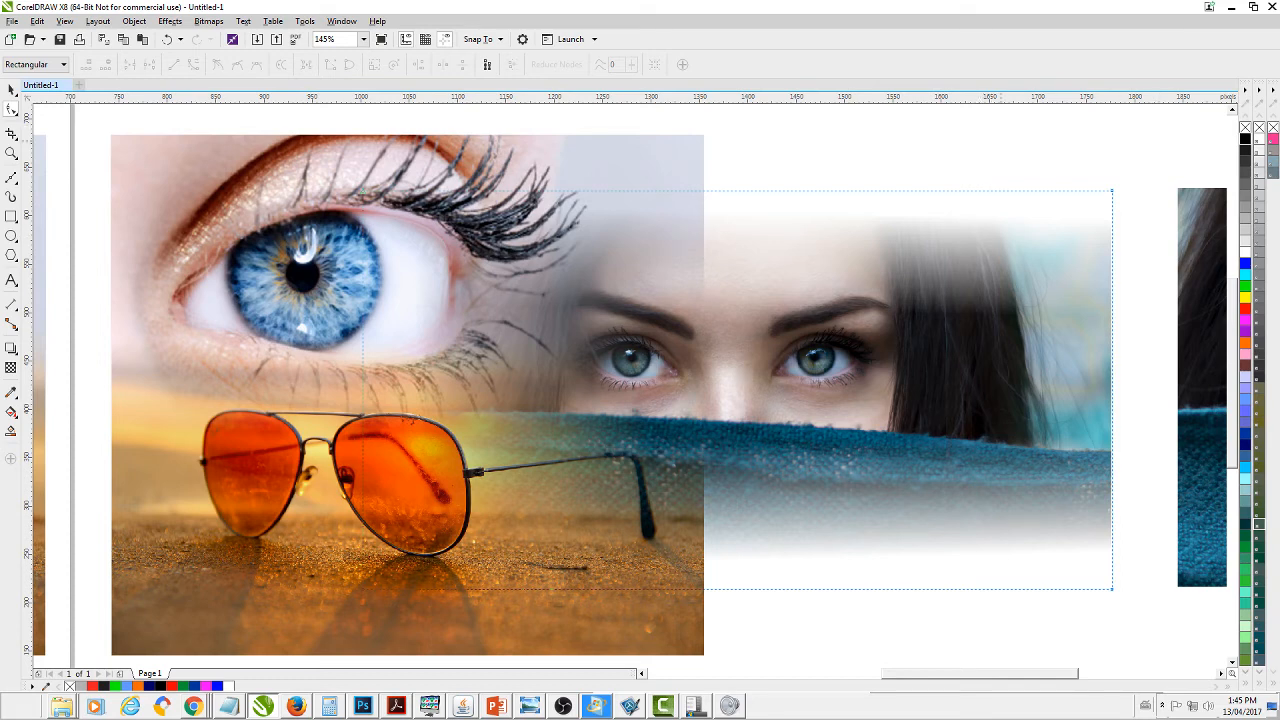
drag(984, 140, 1163, 632)
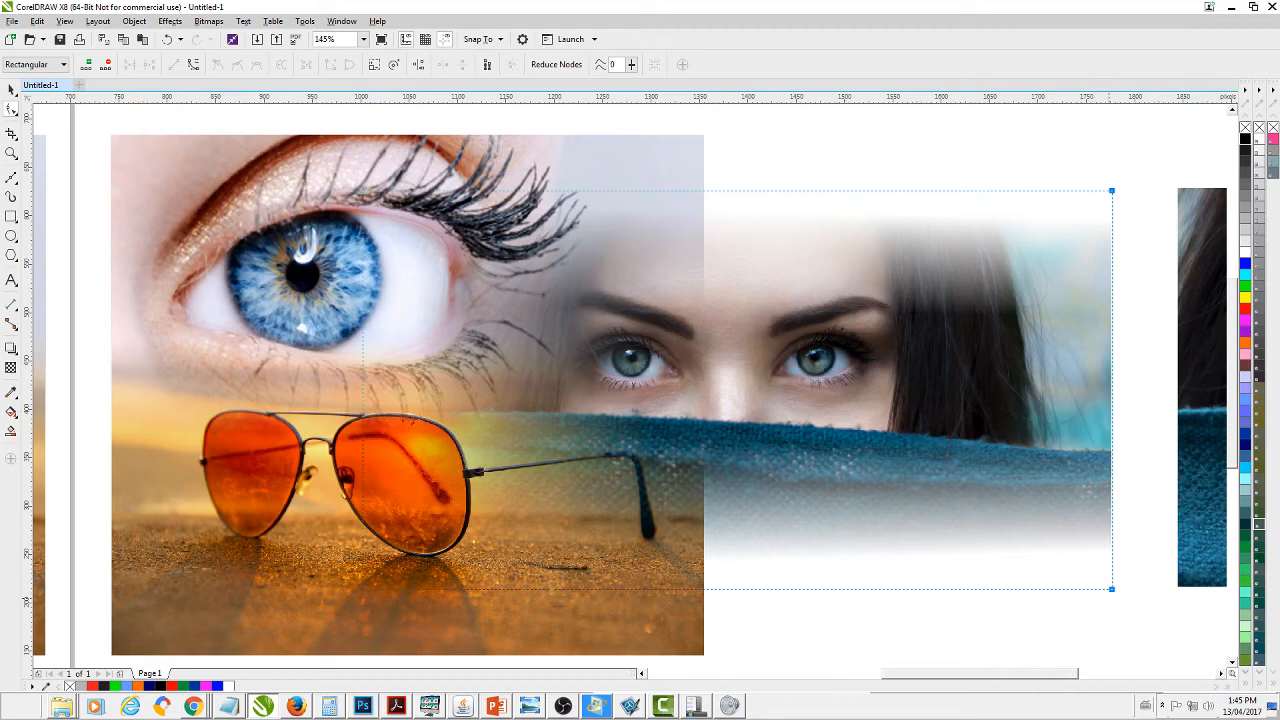
drag(1111, 589, 704, 589)
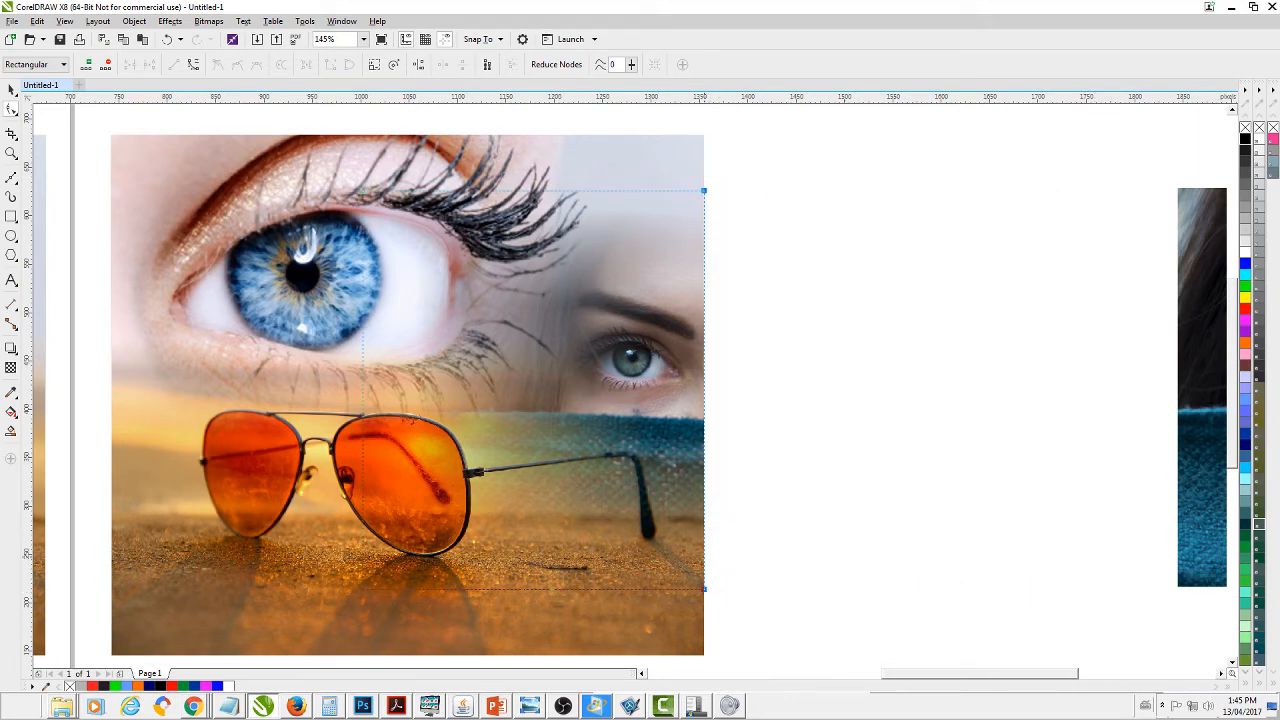
key(space)
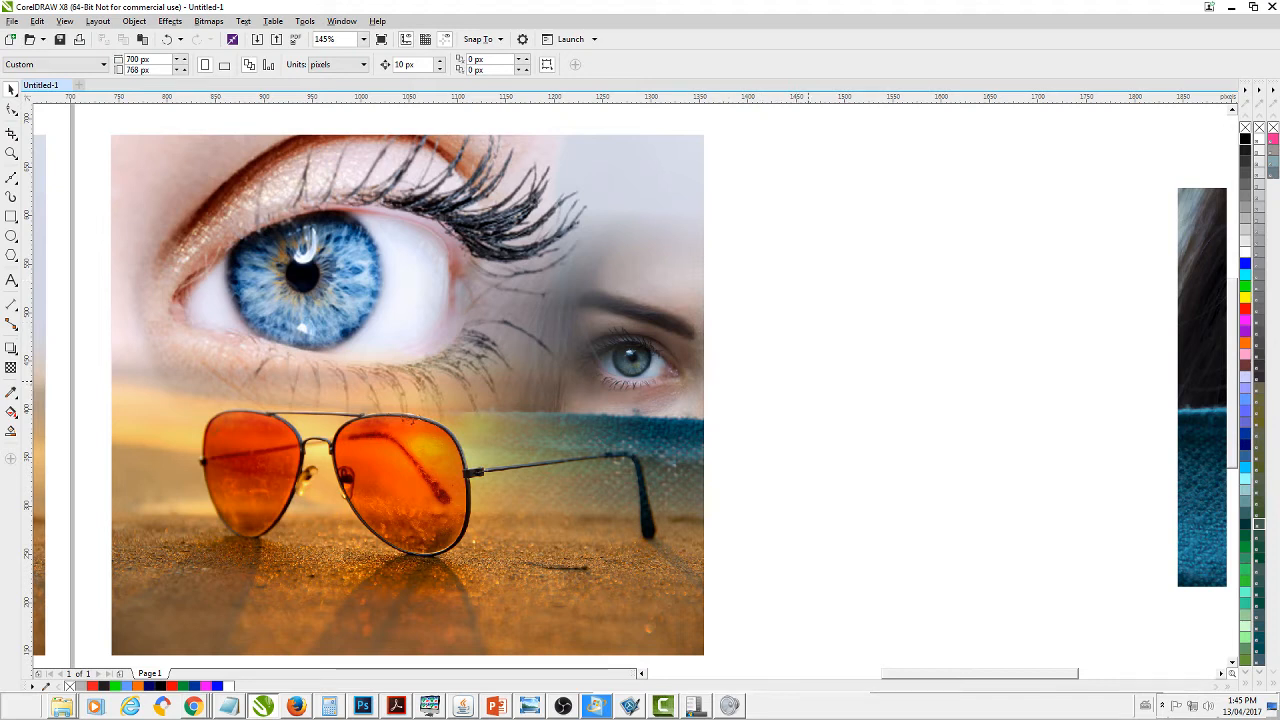
- Undo the crop of the woman's photo and deselect it
key(ctrl+v)
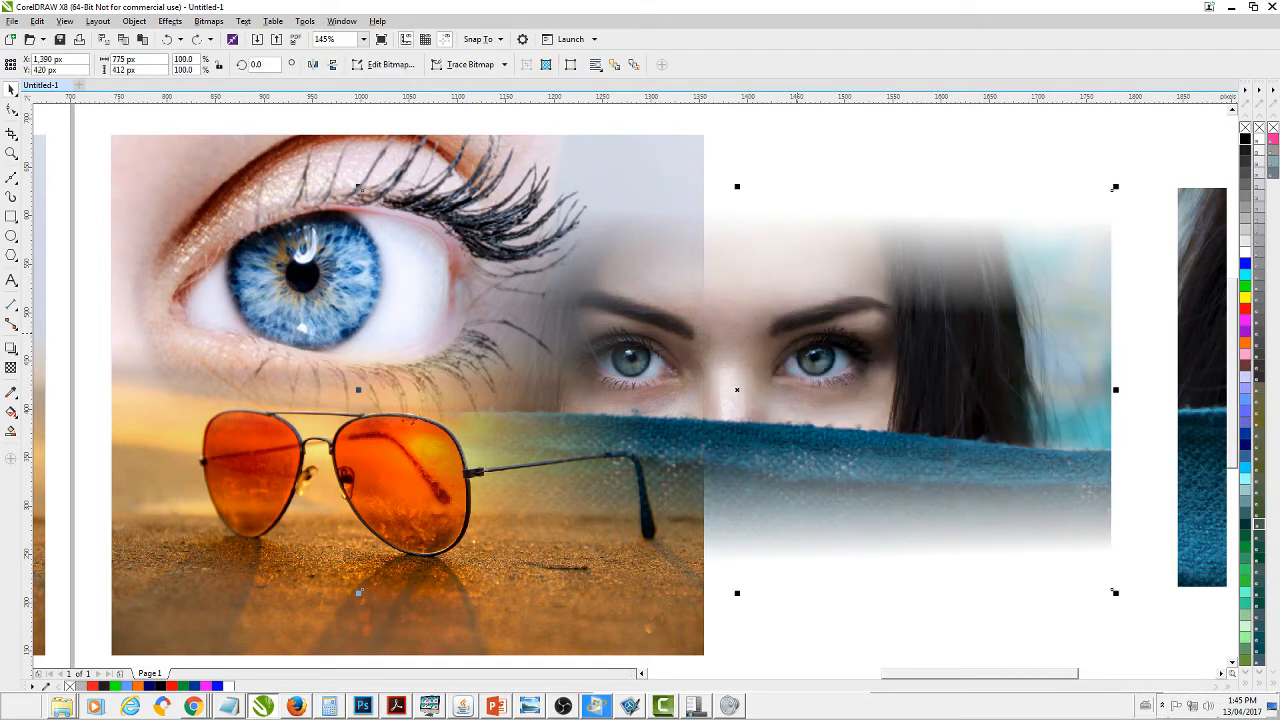
key(Escape)
scroll(846, 483, down, 1)
drag(1145, 440, 826, 387)
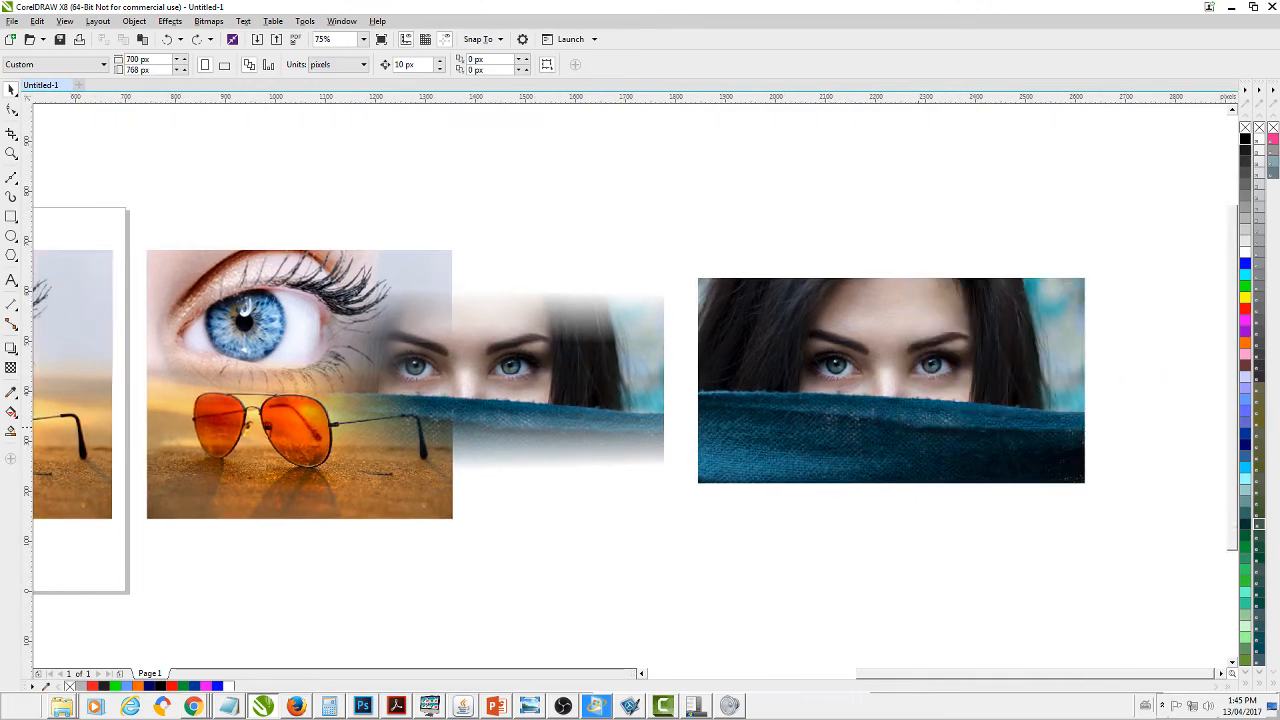
- Remove the bottom-edge transparency from the blended woman's photo and deselect it
click(549, 420)
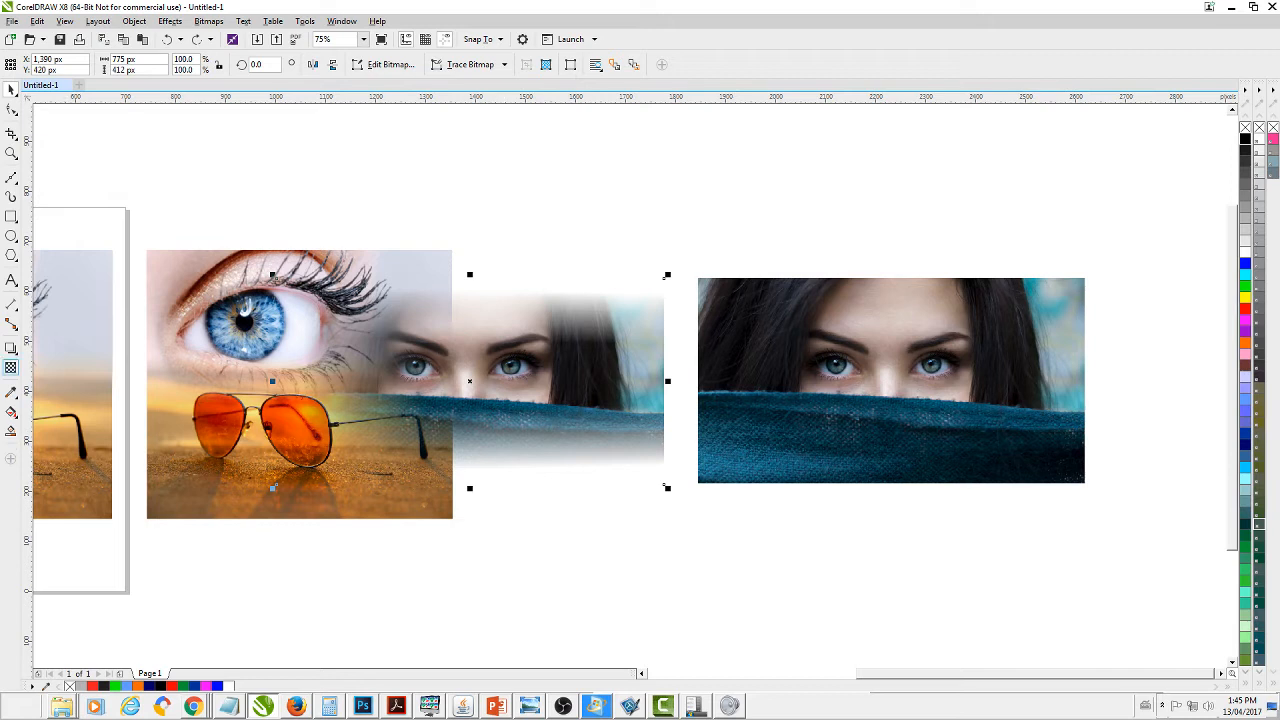
click(11, 367)
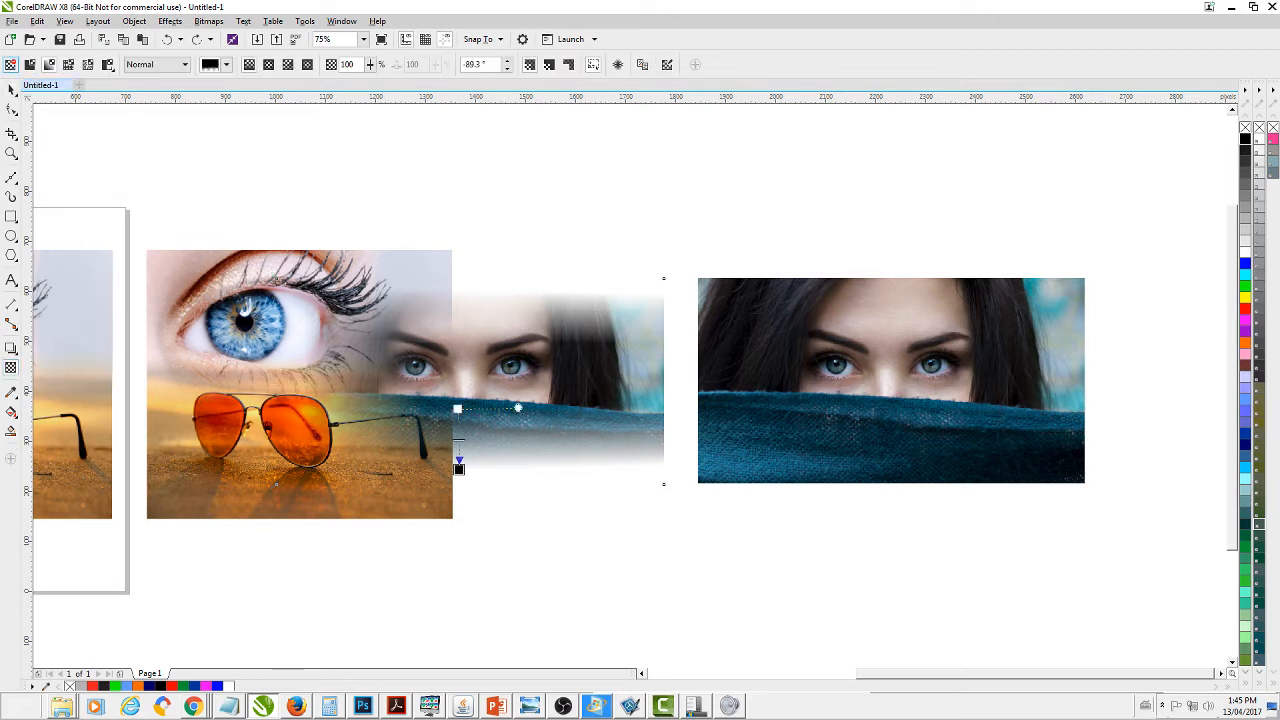
click(10, 65)
click(13, 92)
click(13, 92)
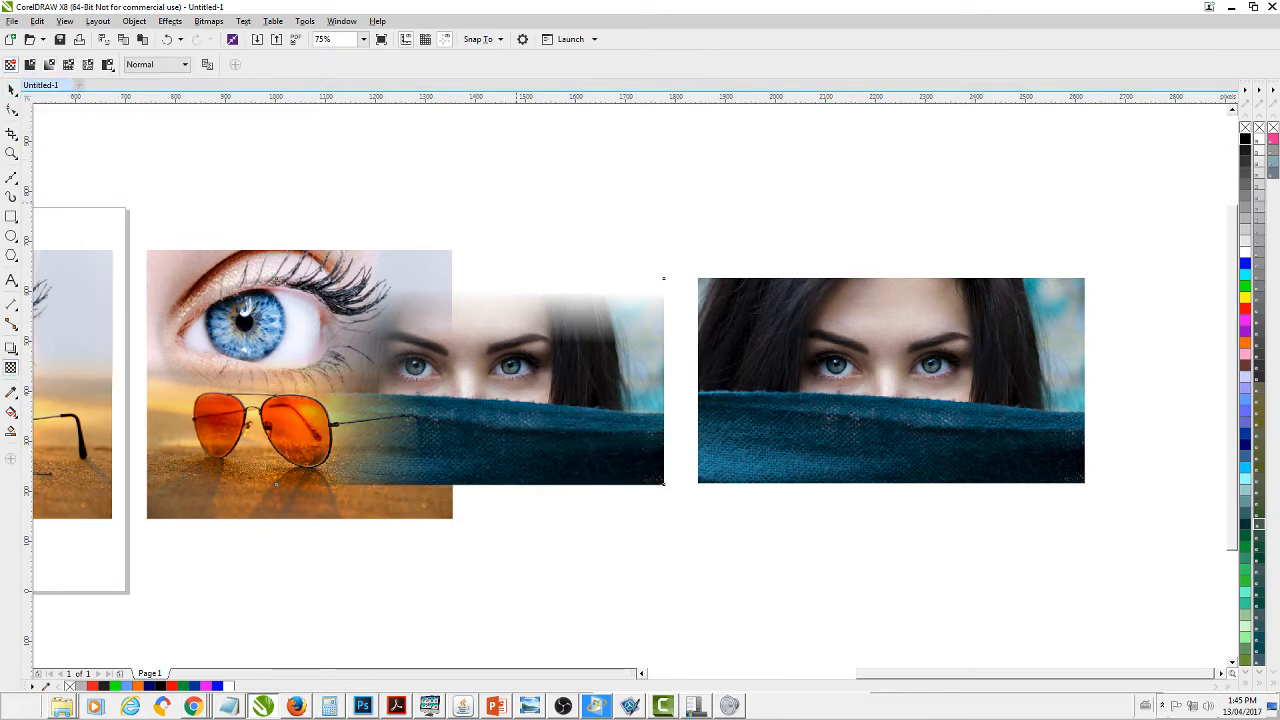
click(11, 90)
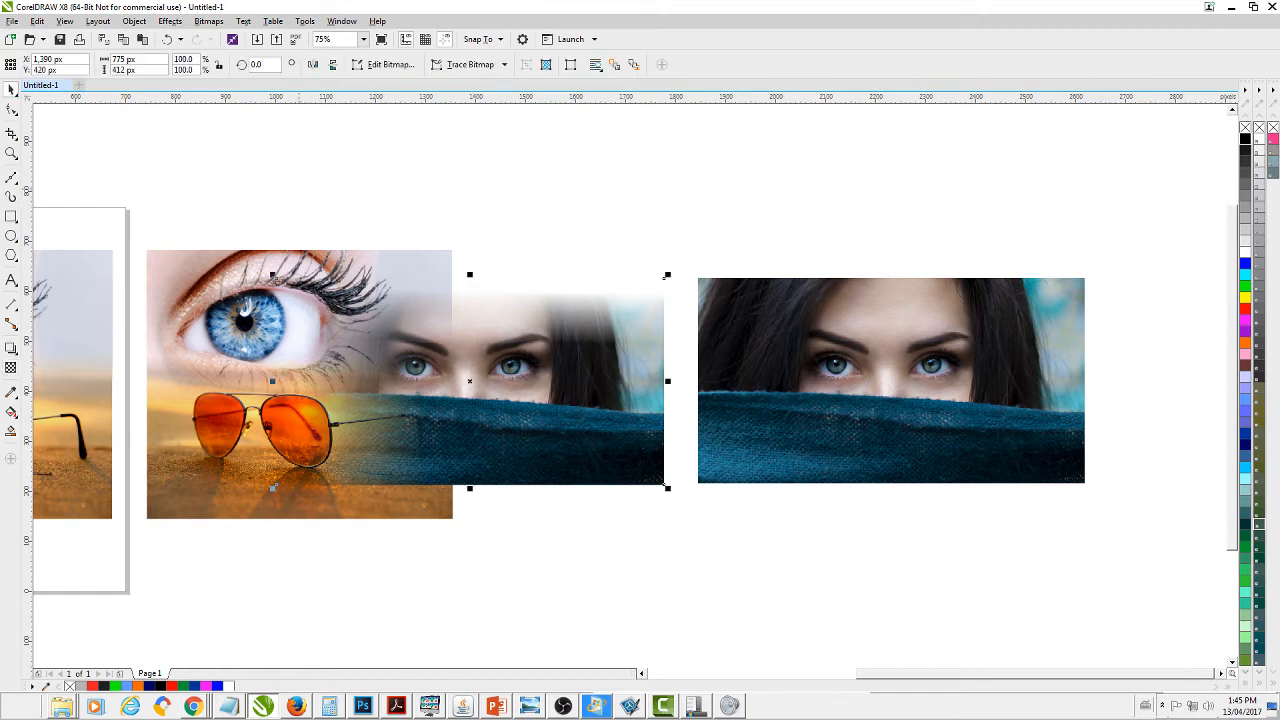
click(461, 190)
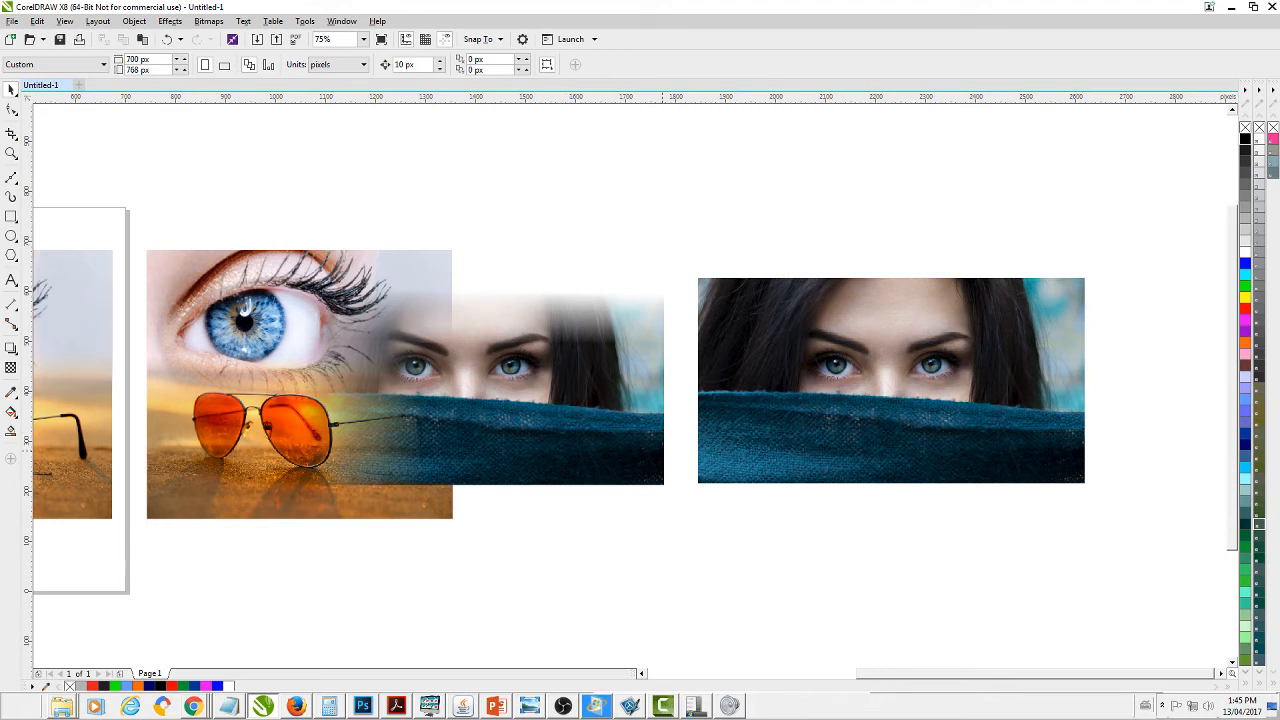
click(824, 407)
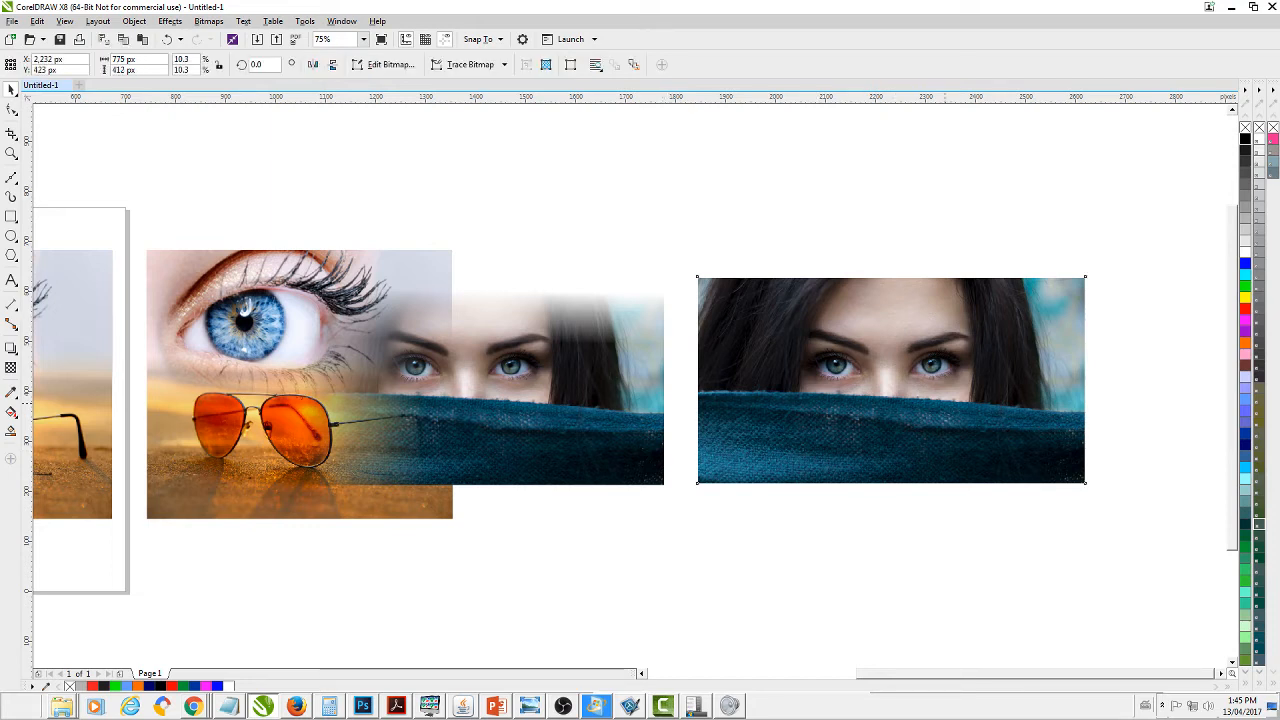
click(11, 90)
click(599, 200)
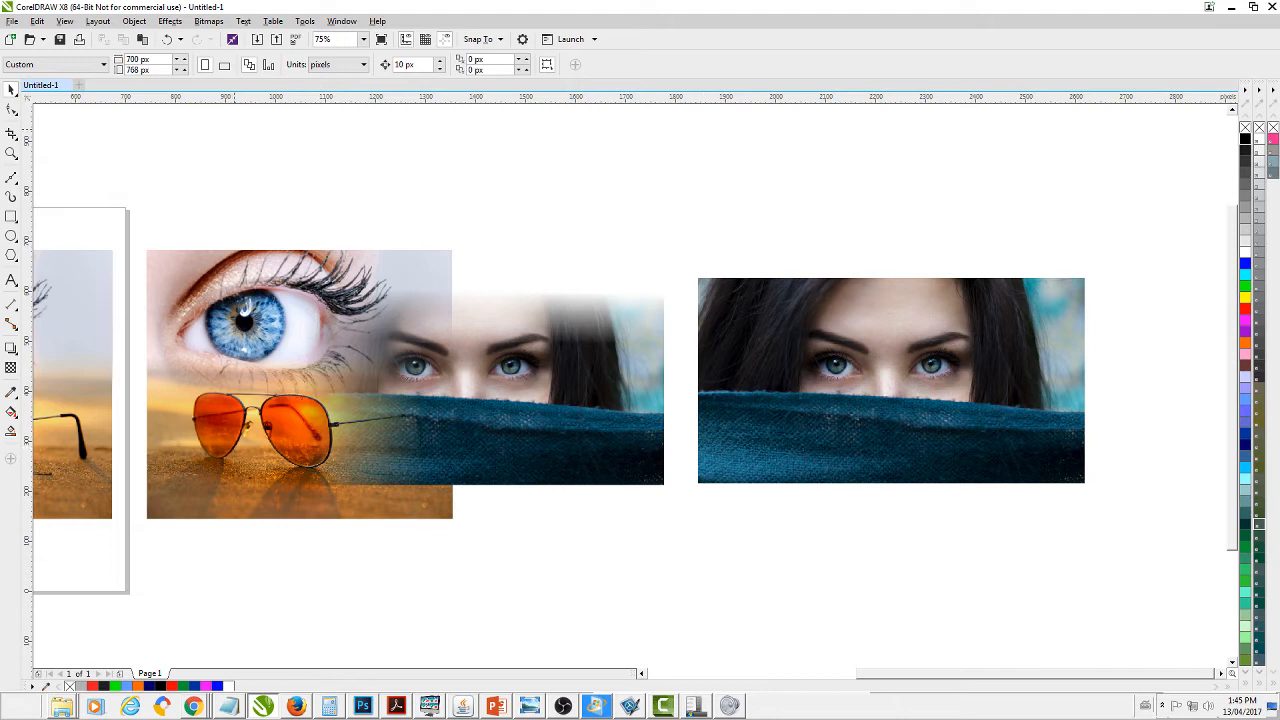
click(180, 39)
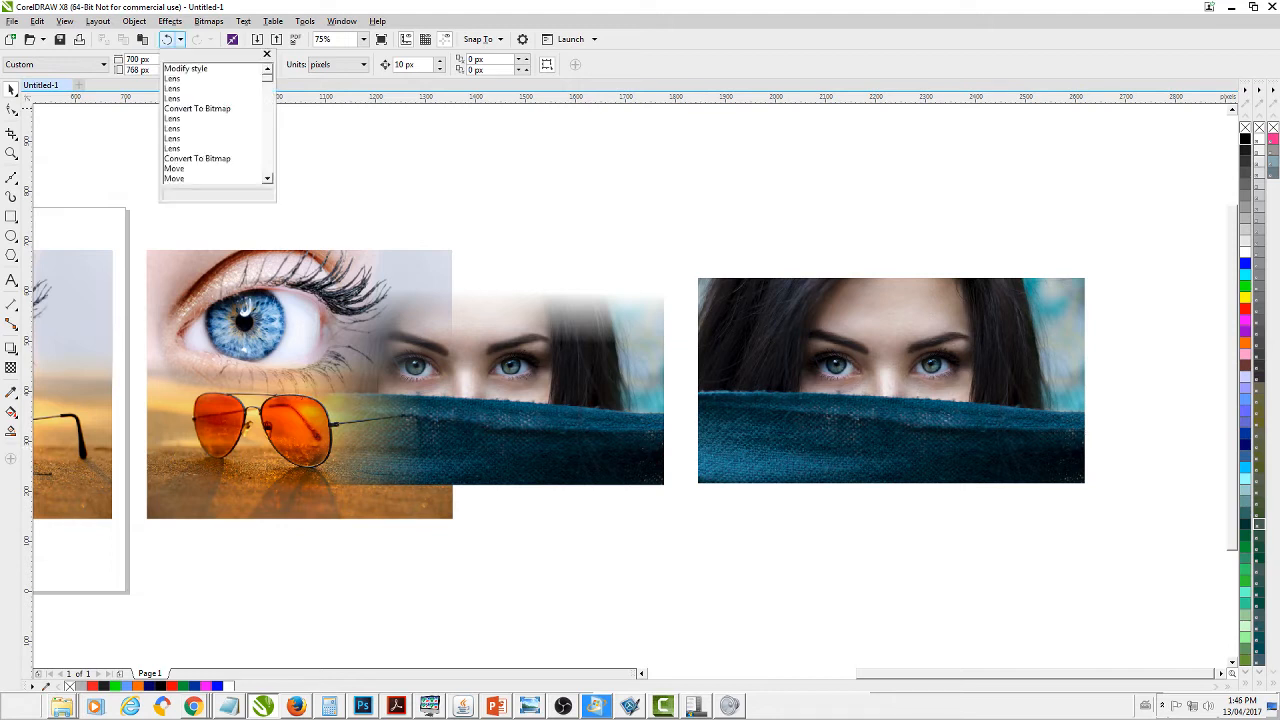
click(200, 54)
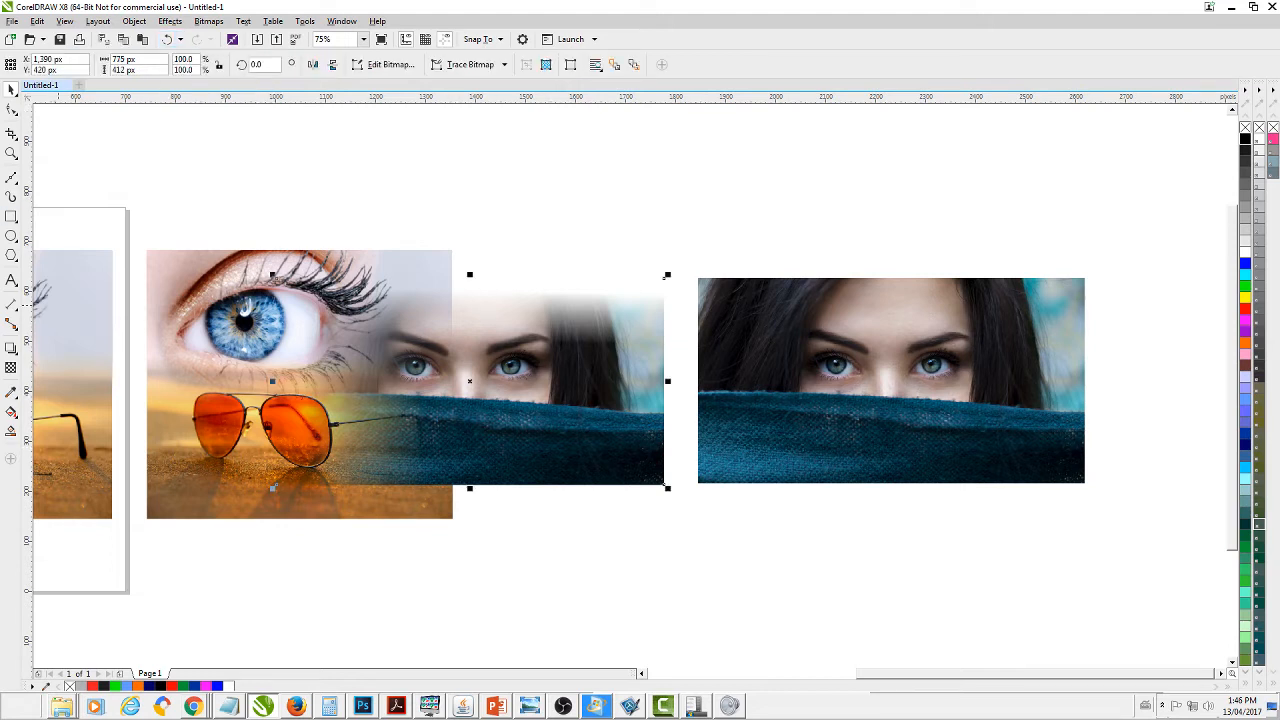
- Fade the bottom of the blended woman's photo with a vertical linear transparency running down from the top of the blue cloth
click(11, 367)
drag(452, 407, 452, 462)
click(11, 88)
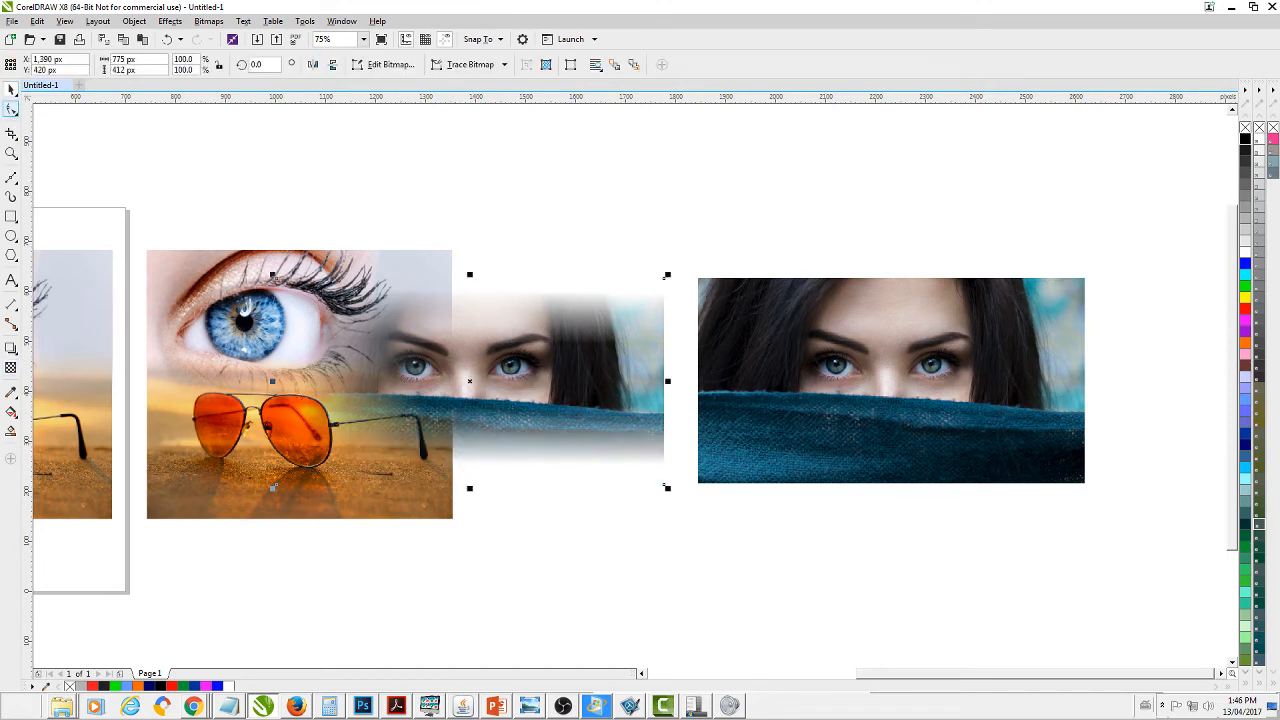
- Crop the blended woman's photo flush with the composite's right edge by moving its right-hand nodes inward with the Shape tool
click(11, 108)
drag(558, 257, 706, 534)
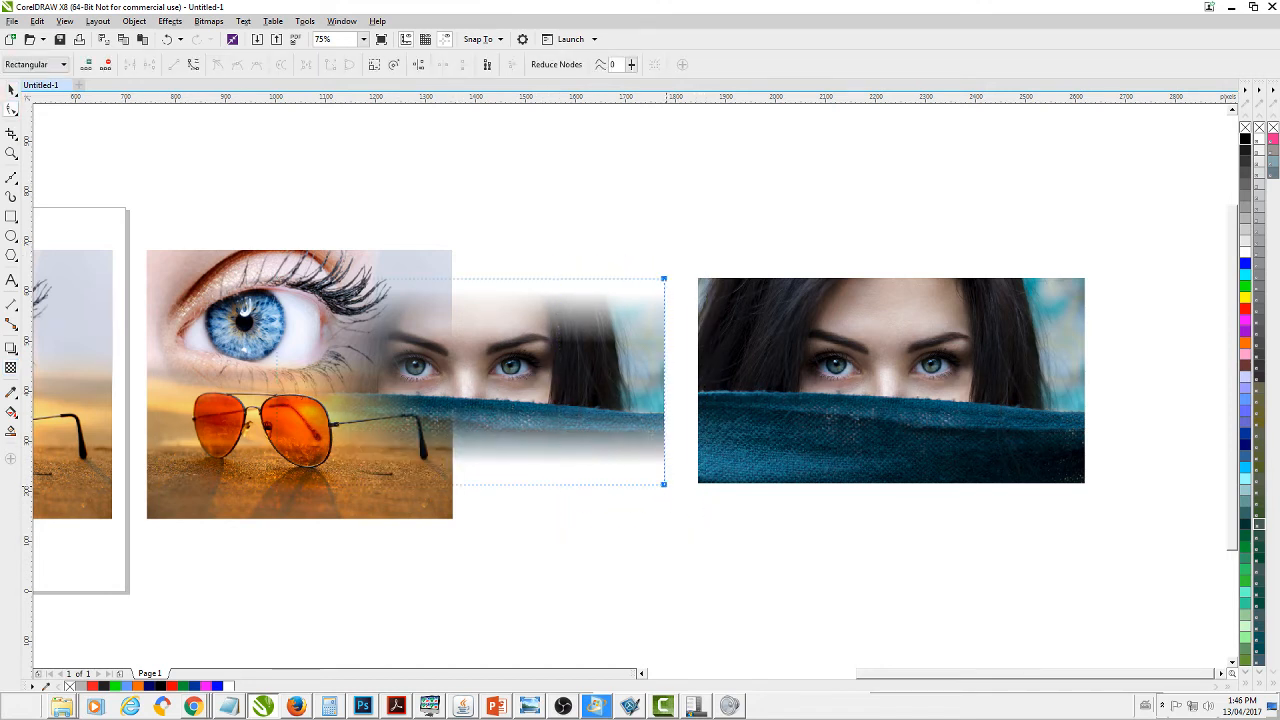
drag(664, 391, 453, 391)
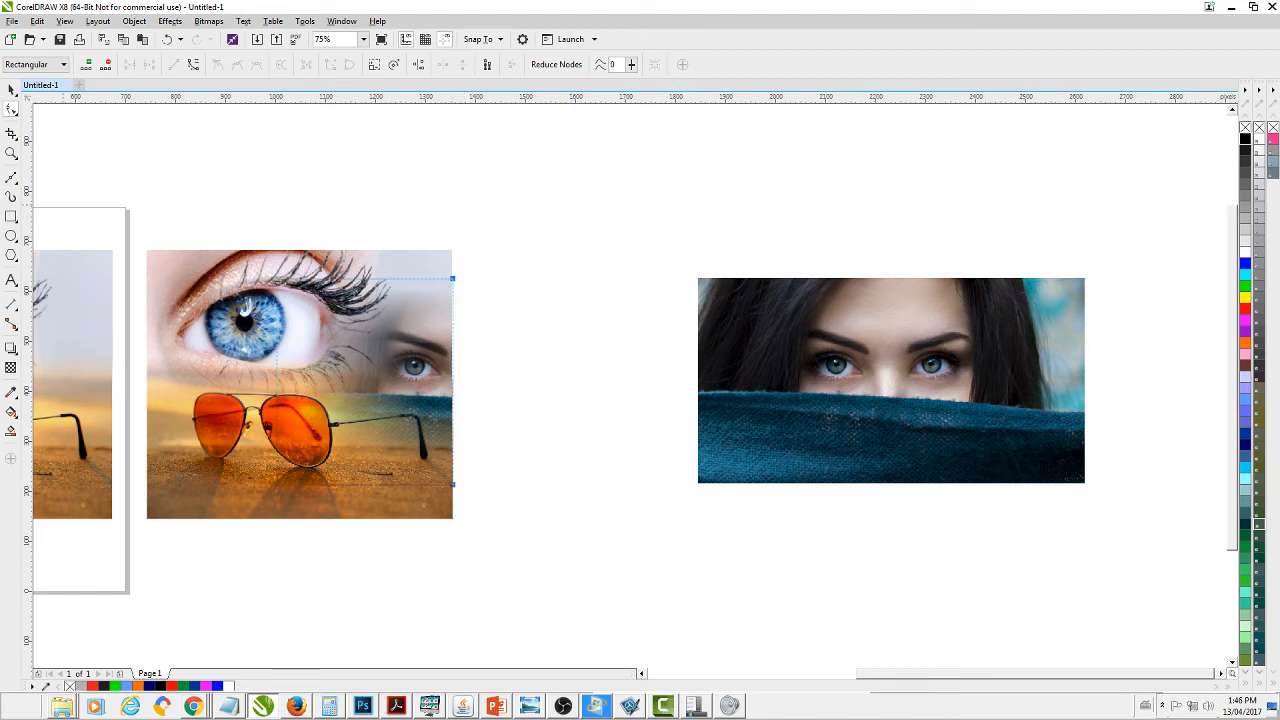
click(11, 89)
click(138, 158)
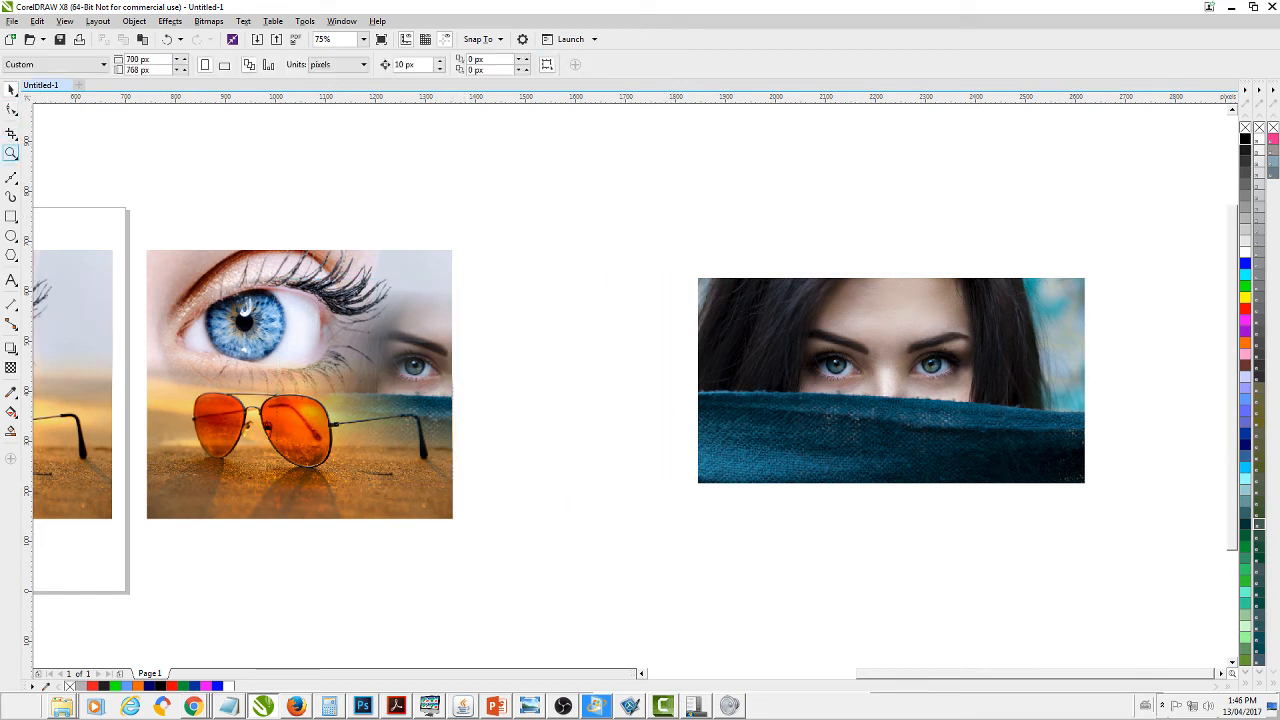
- Move the blended woman's photo, the sunglasses photo and the eye photo apart to expose the composite's separate layers
click(11, 153)
drag(141, 249, 455, 522)
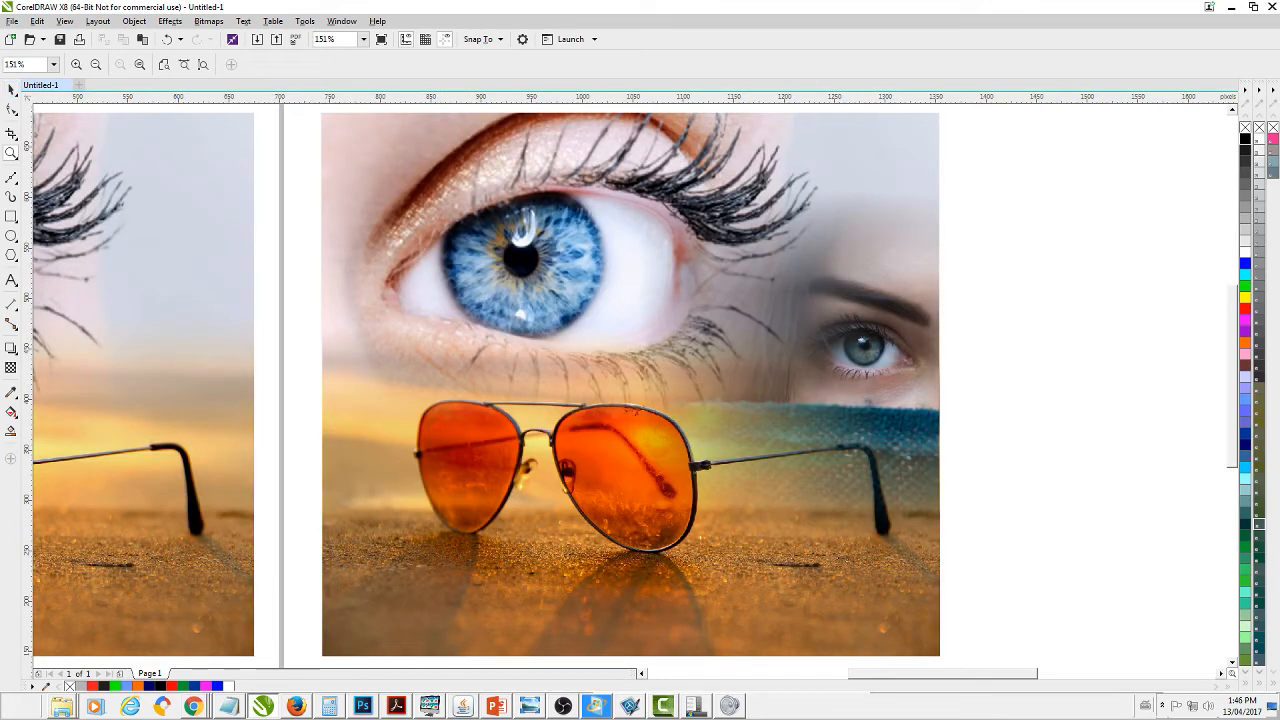
click(11, 89)
scroll(424, 293, down, 1)
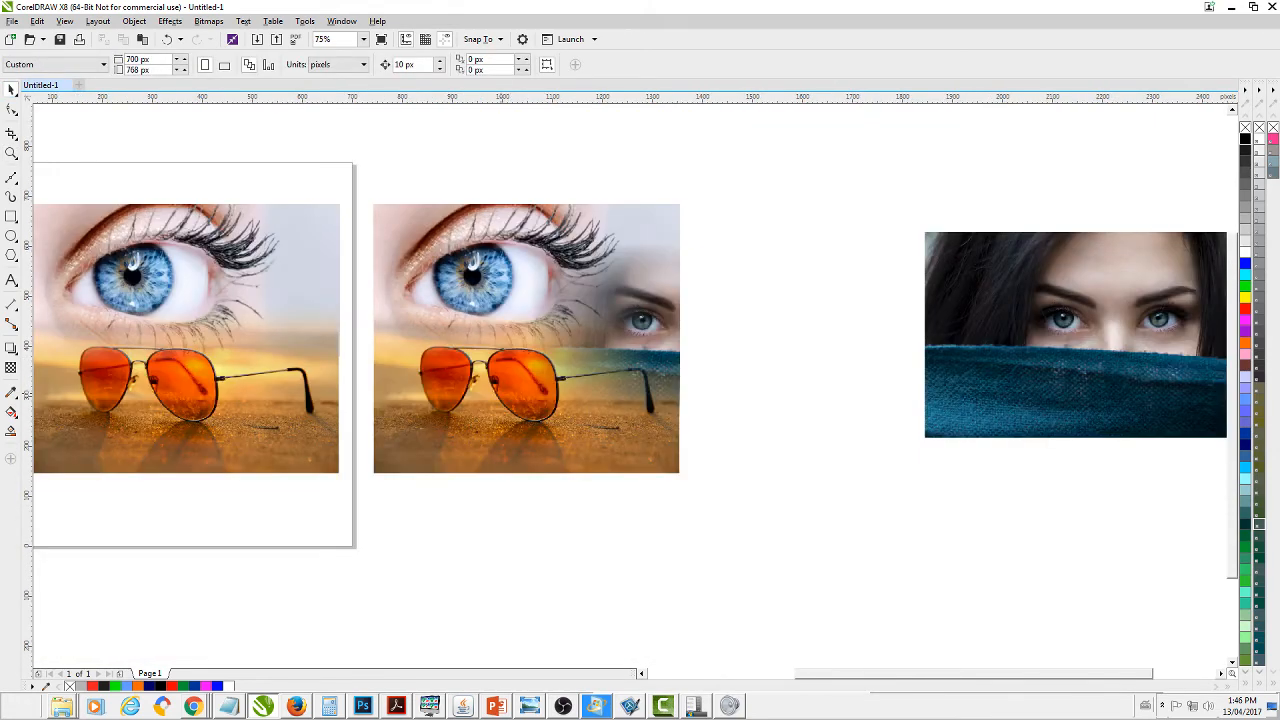
click(508, 451)
drag(510, 412, 702, 451)
drag(526, 440, 526, 558)
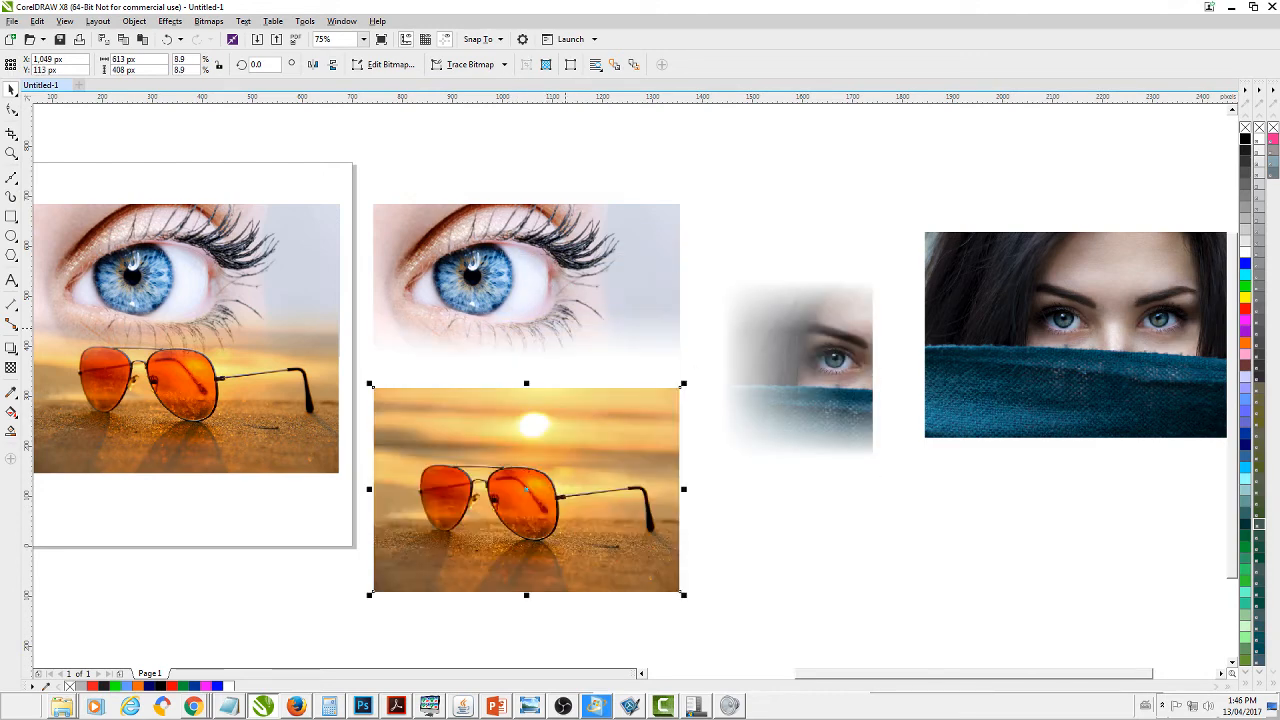
drag(526, 290, 518, 215)
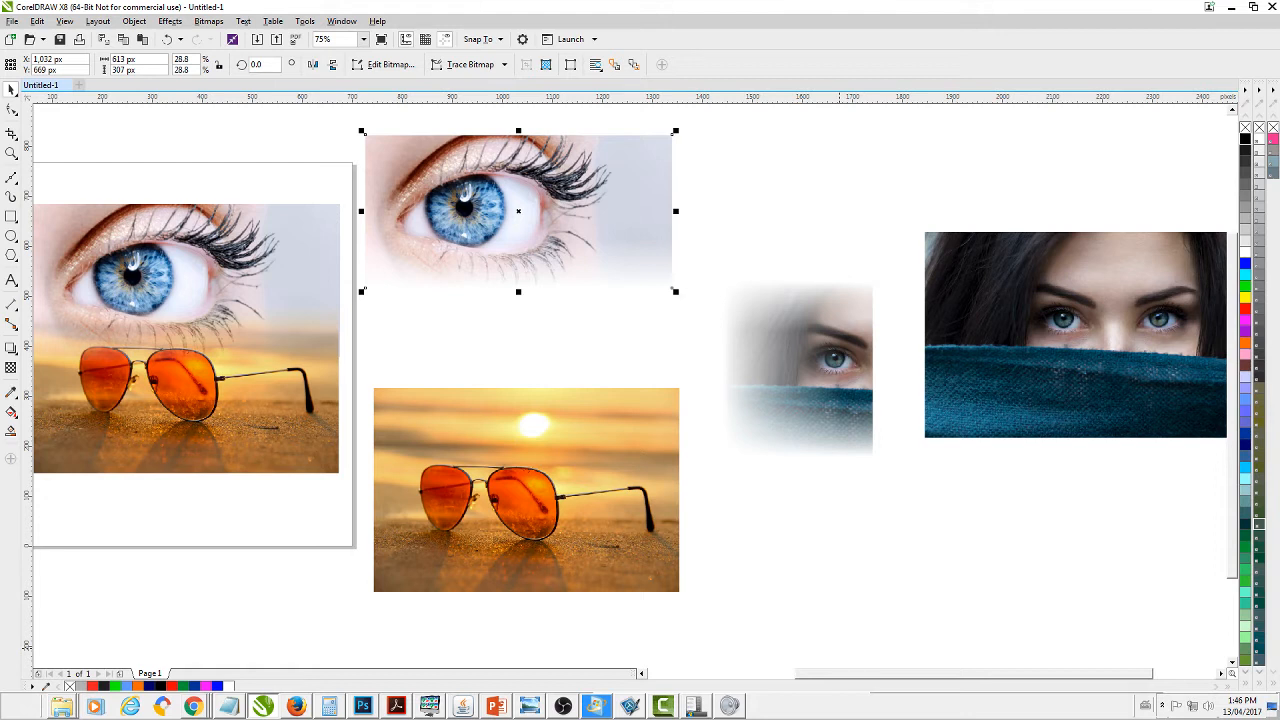
click(773, 345)
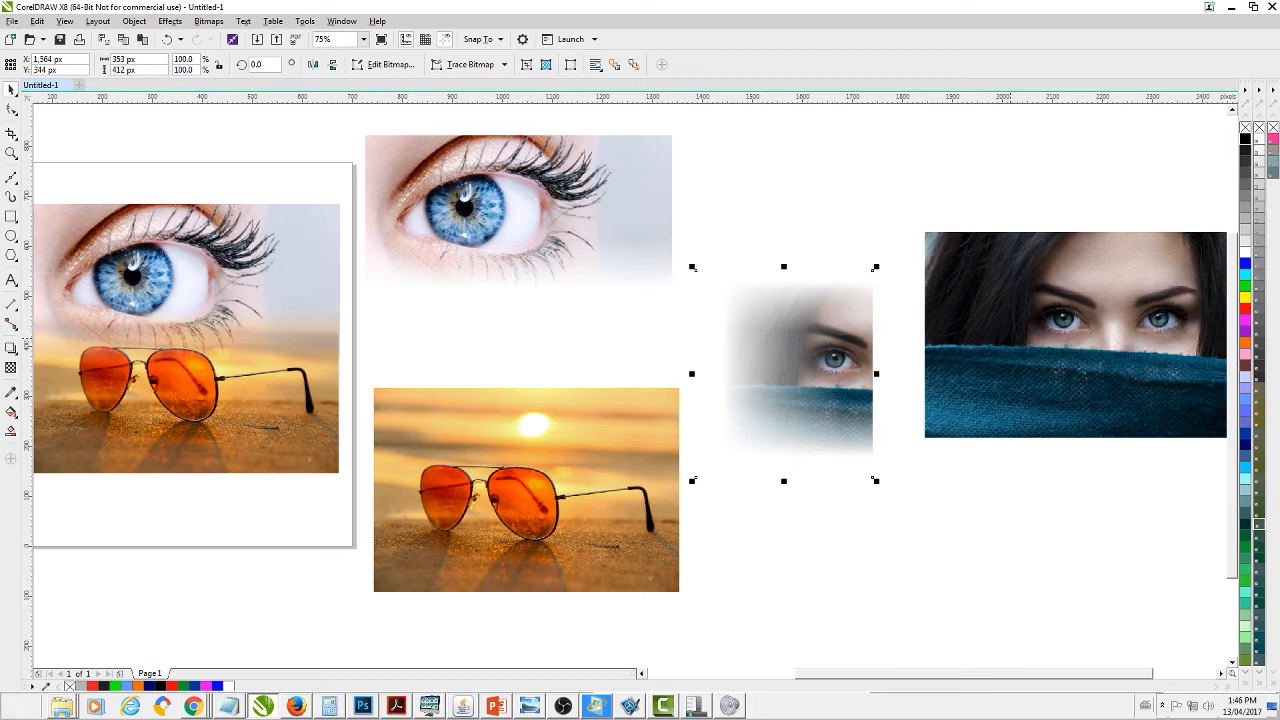
click(1006, 338)
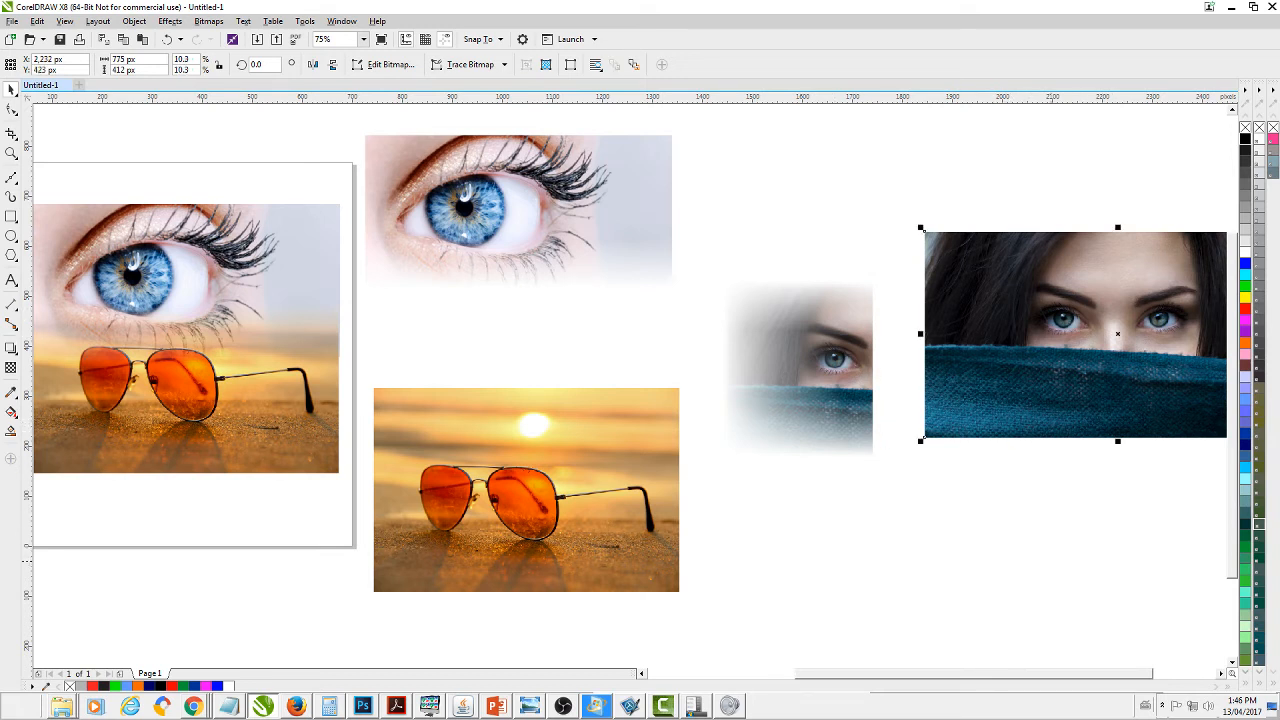
click(1049, 522)
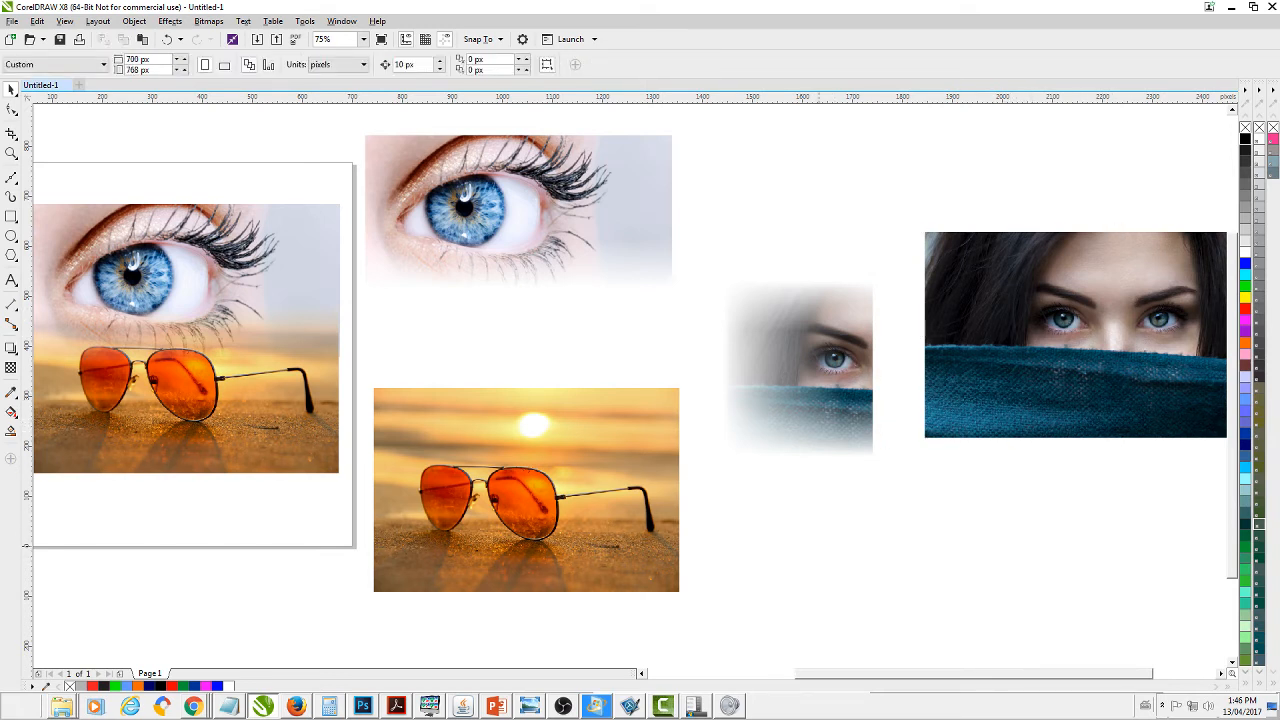
- Undo the three layer moves to reassemble the composite, clear the selection and inspect the blend up close
key(ctrl+z)
key(ctrl+z)
key(ctrl+z)
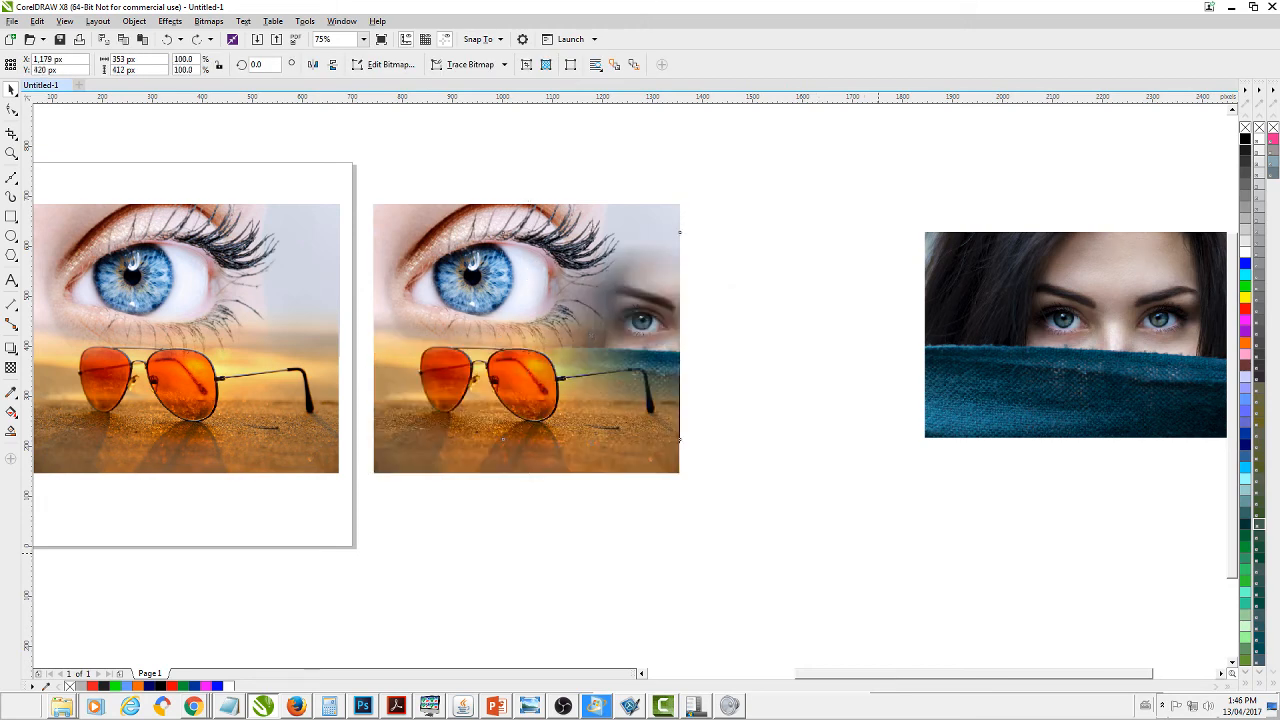
click(878, 553)
key(z)
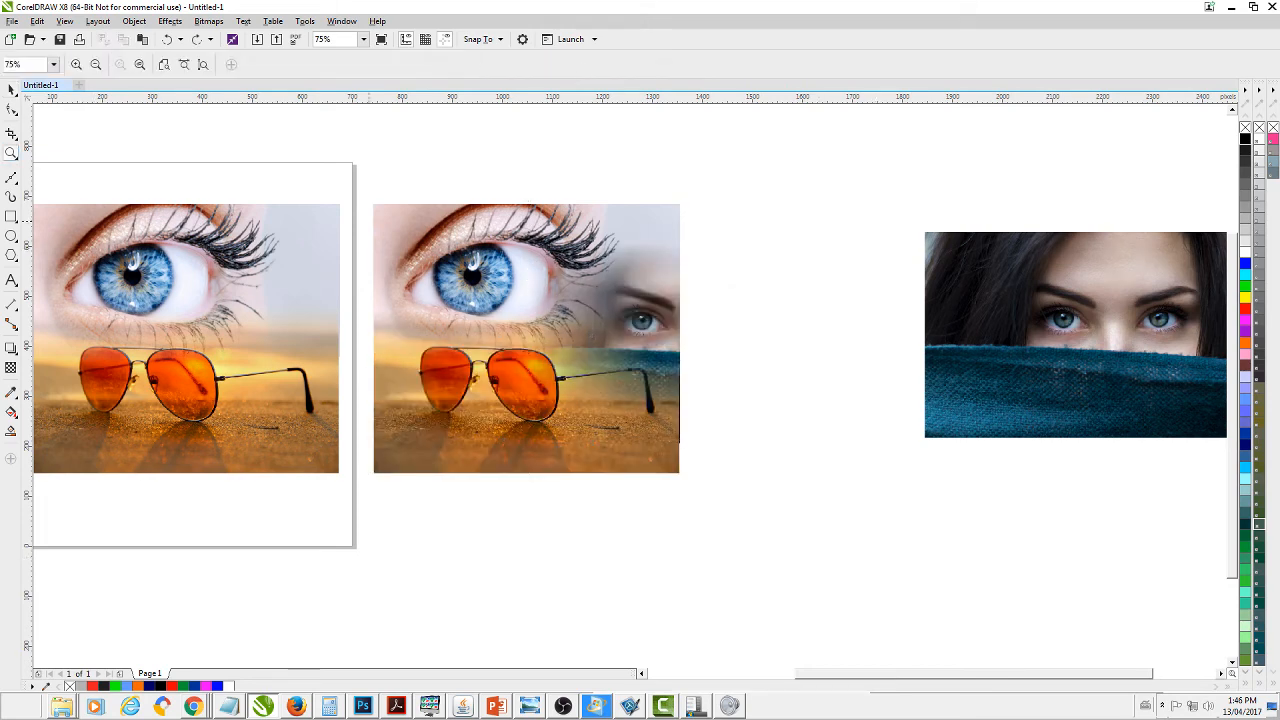
mouse_move(378, 208)
mouse_down()
mouse_move(531, 328)
mouse_move(670, 300)
mouse_move(678, 472)
mouse_up()
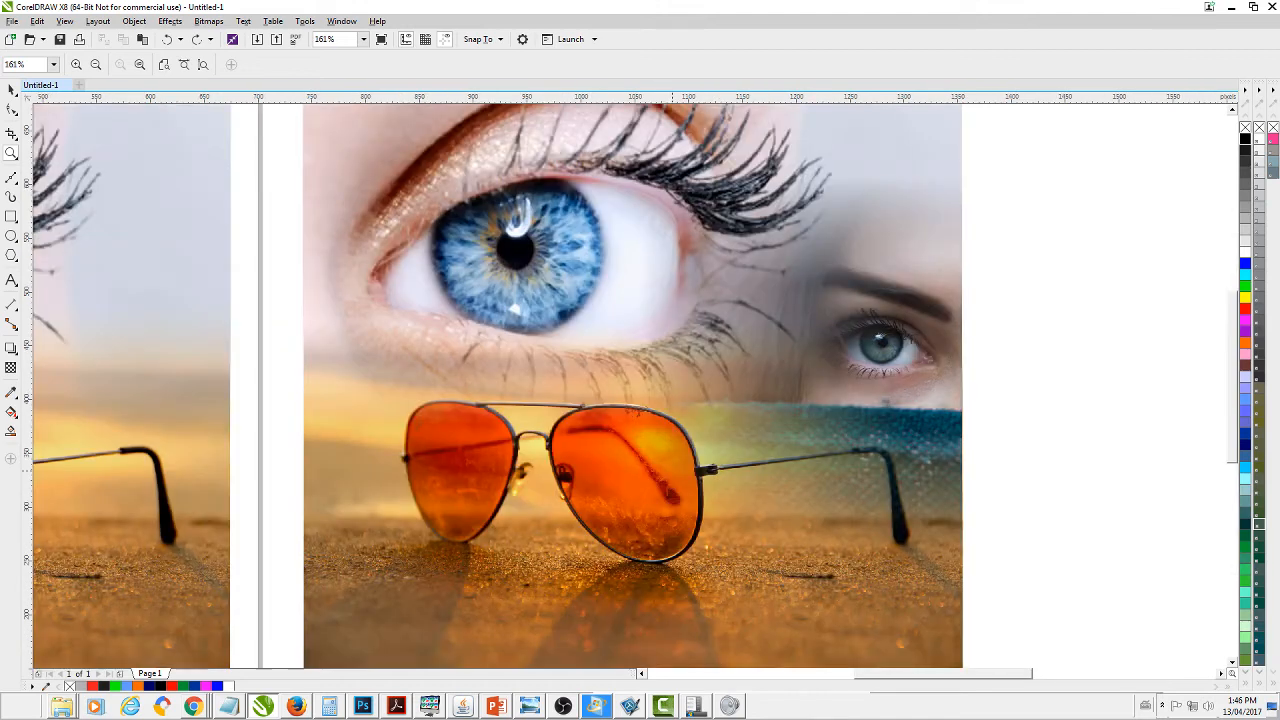
key(space)
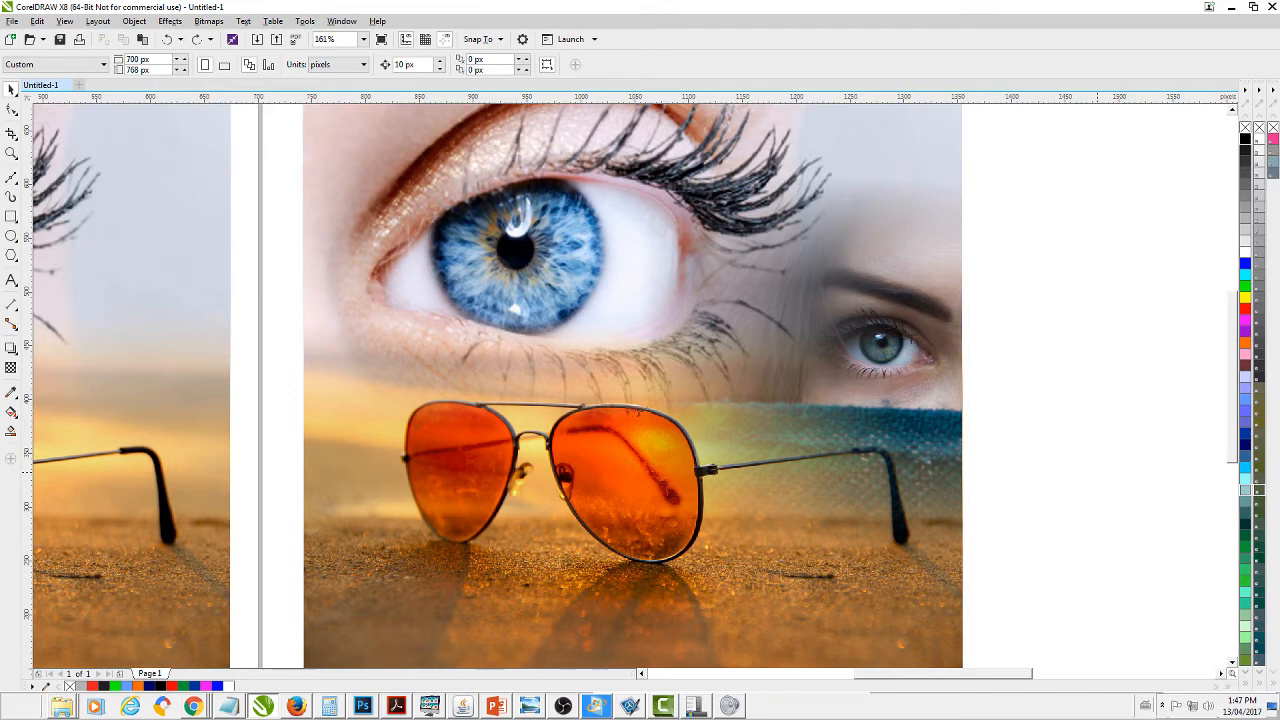
- Pull the blended woman's photo off the composite, undo the move and deselect it
scroll(1070, 538, down, 2)
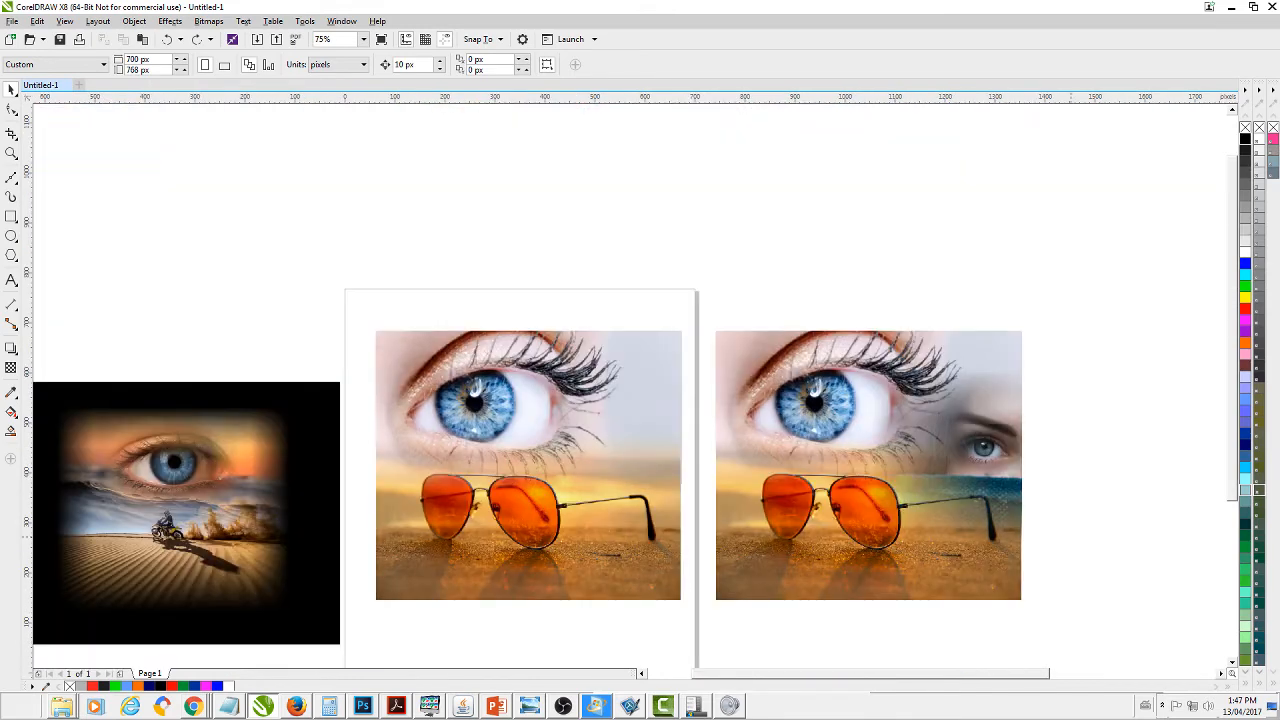
drag(1070, 538, 729, 504)
click(666, 432)
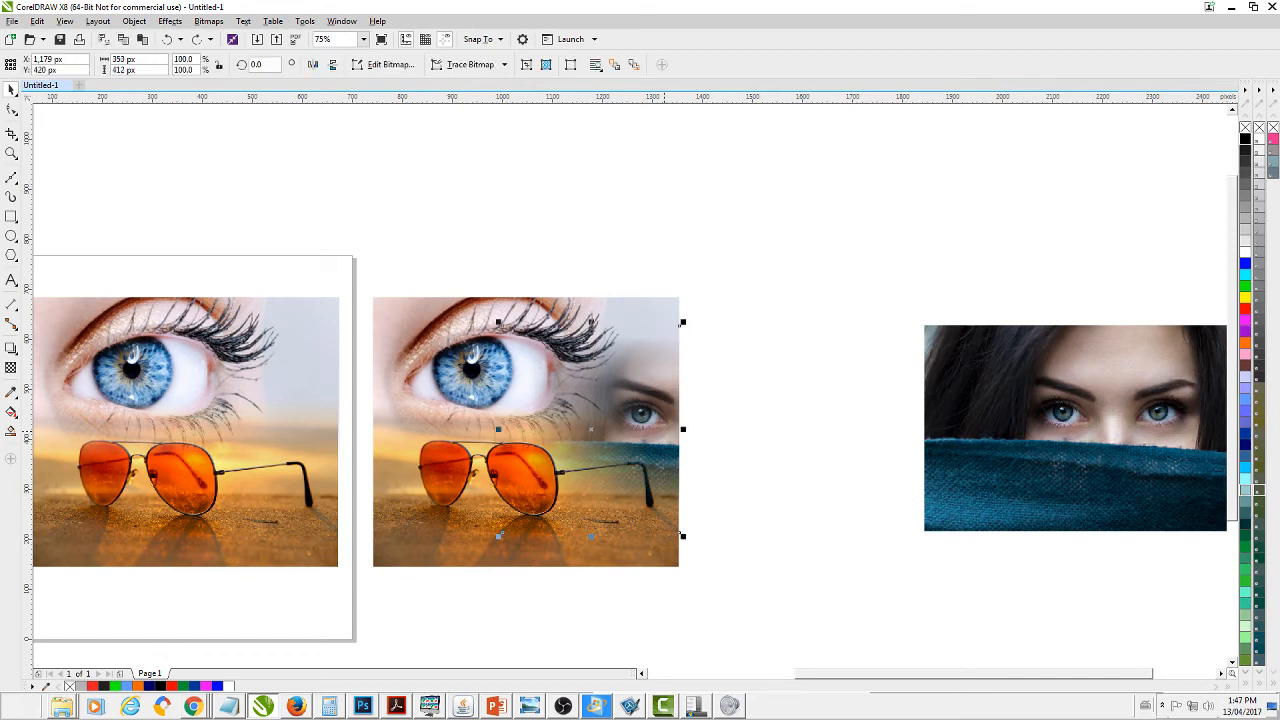
drag(666, 432, 873, 456)
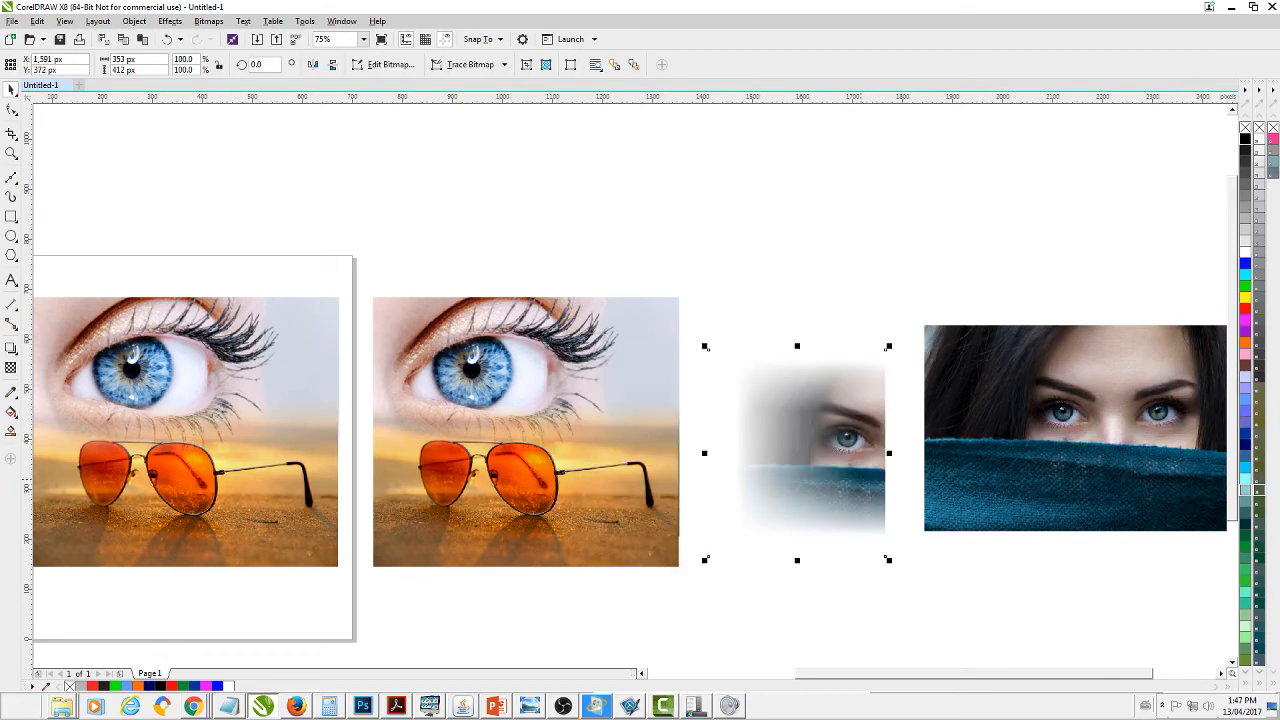
key(ctrl+z)
key(Escape)
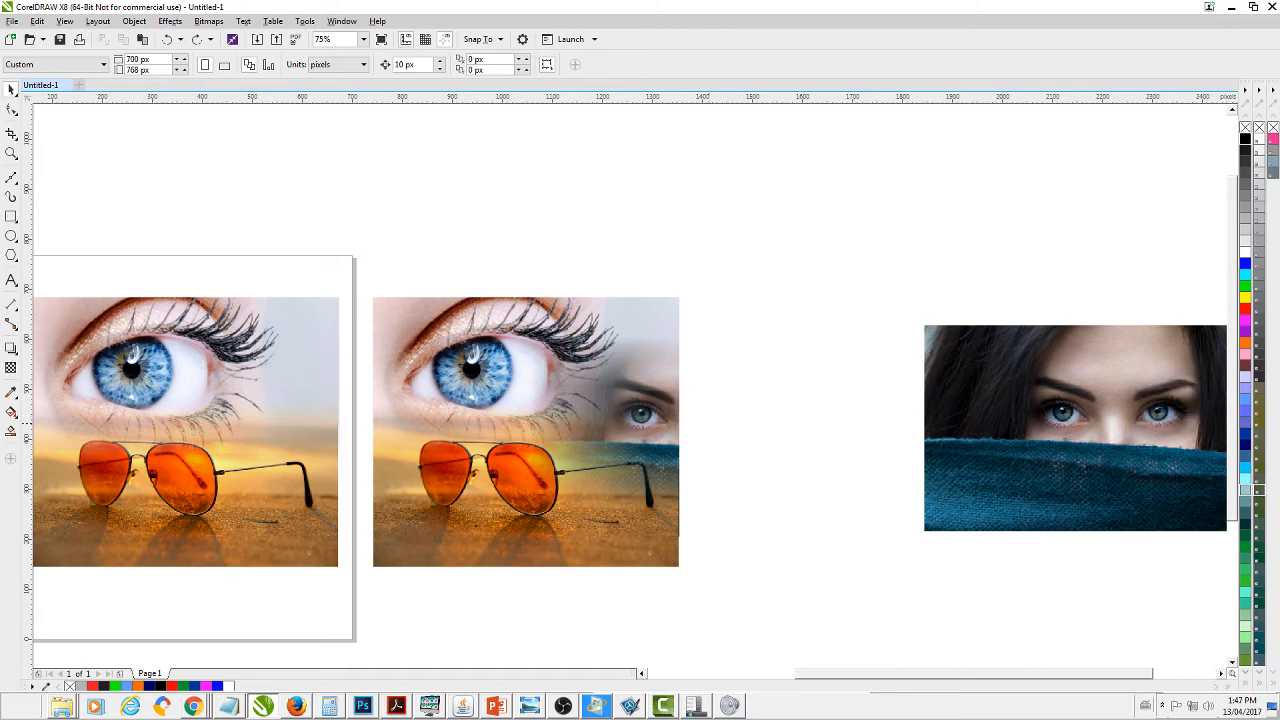
- Select all pieces of the eye, sunglasses and woman composite and place a copy above and to its right, then deselect
scroll(631, 377, down, 1)
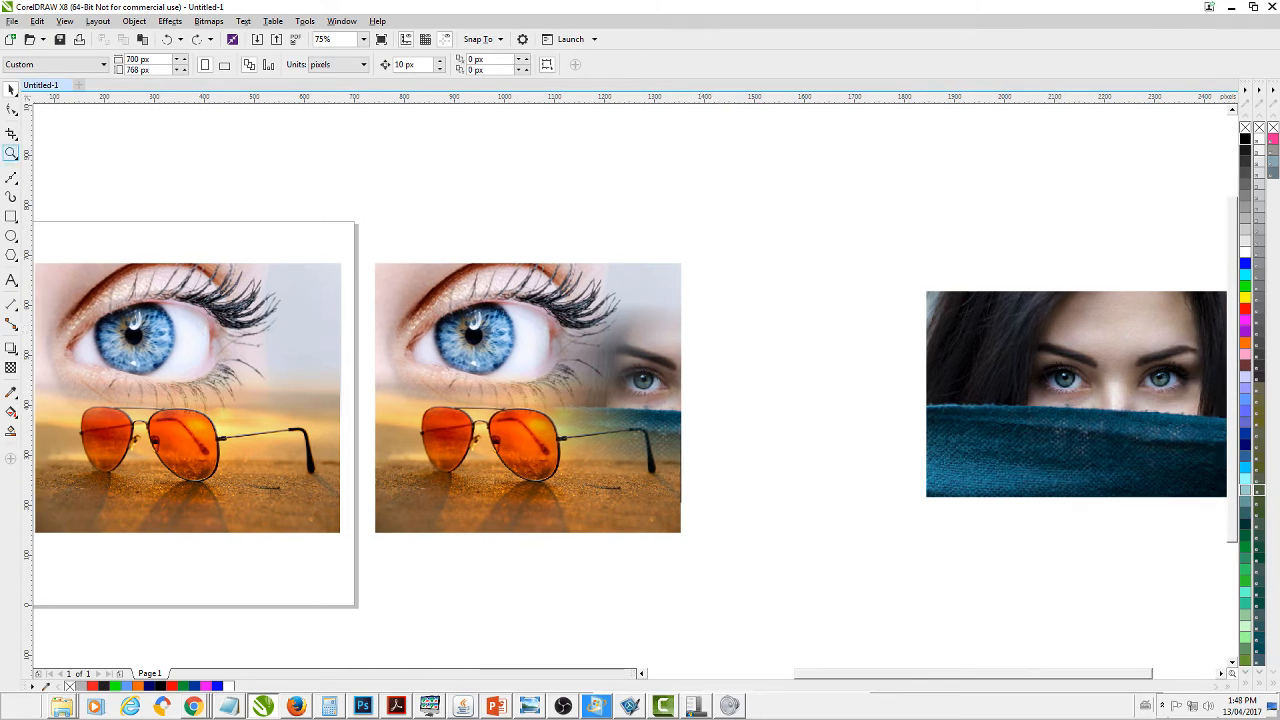
drag(362, 226, 788, 598)
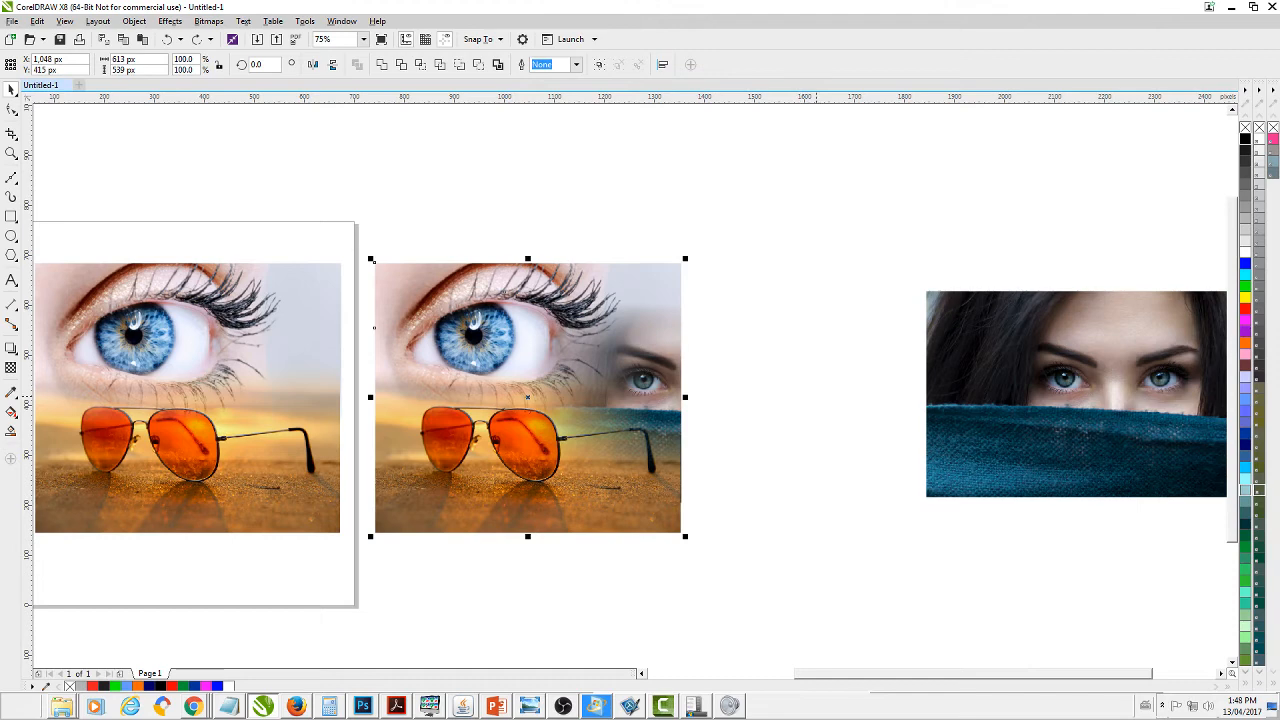
drag(816, 397, 755, 457)
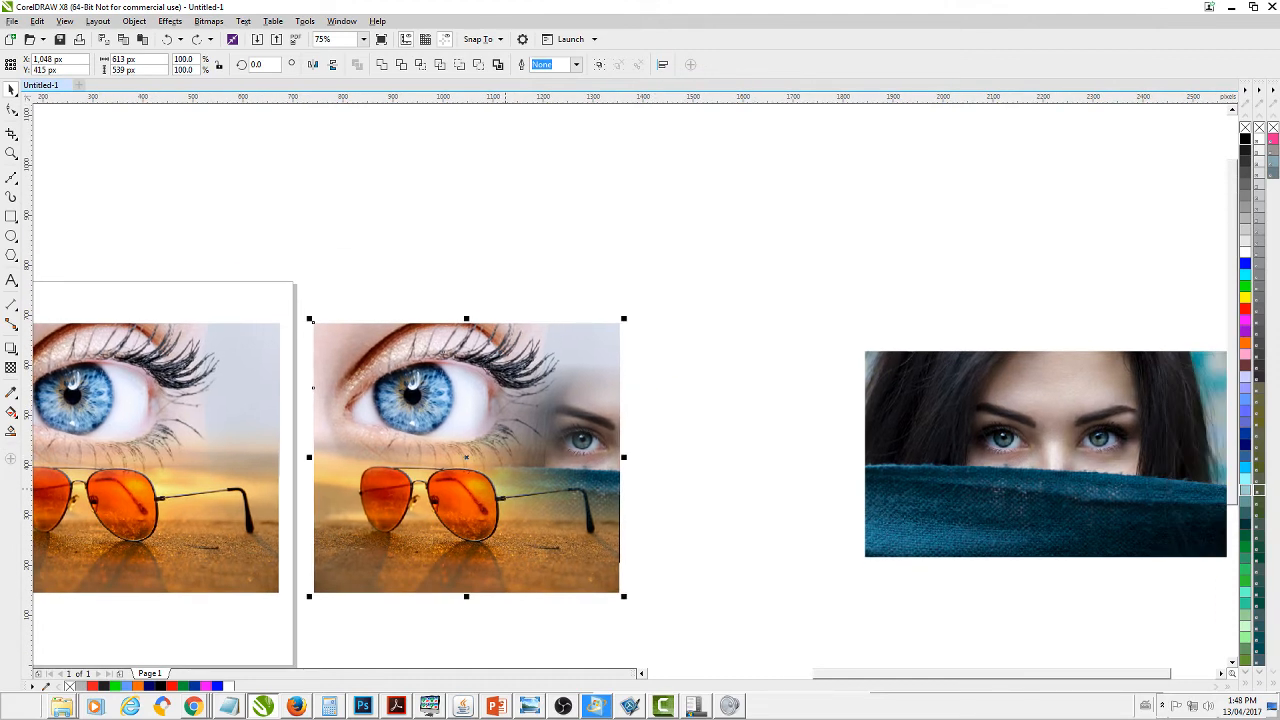
drag(467, 457, 850, 290)
right_click(859, 215)
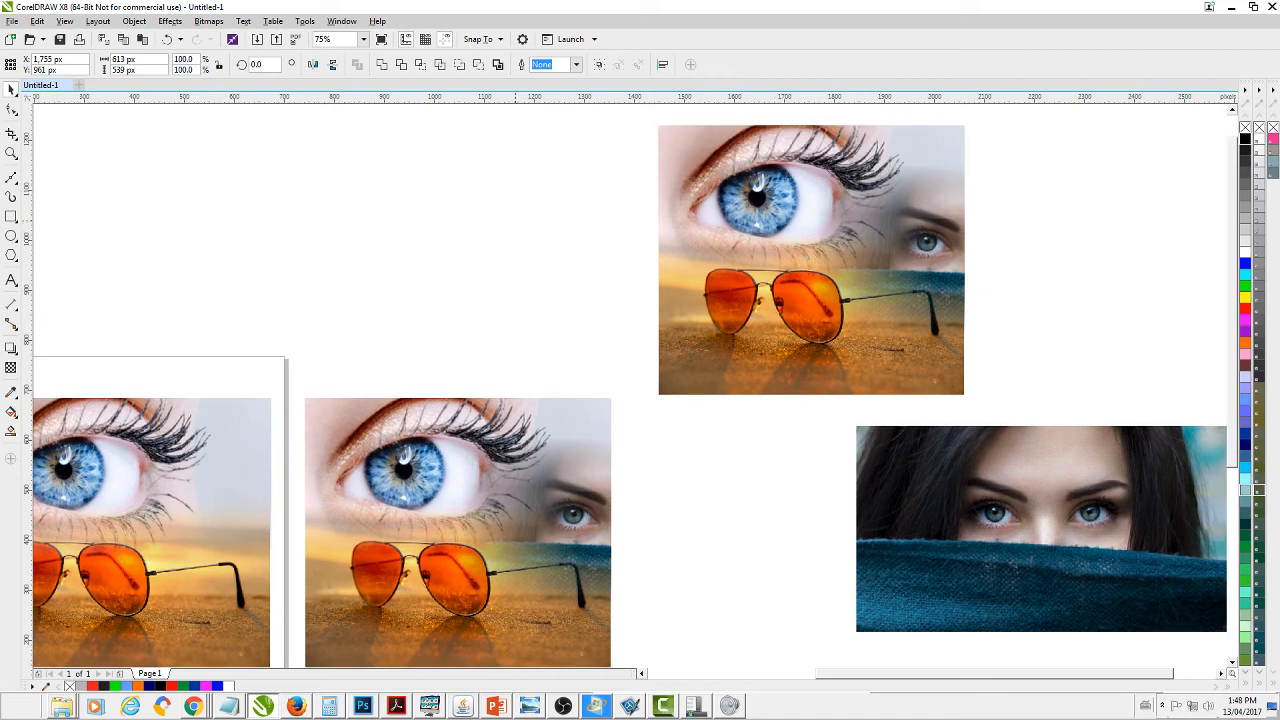
click(515, 221)
- Convert all pieces of the original composite into a single 300 dpi, RGB Color (24-bit) bitmap with anti-aliasing and transparent background
drag(515, 221, 588, 112)
click(11, 153)
drag(356, 282, 710, 594)
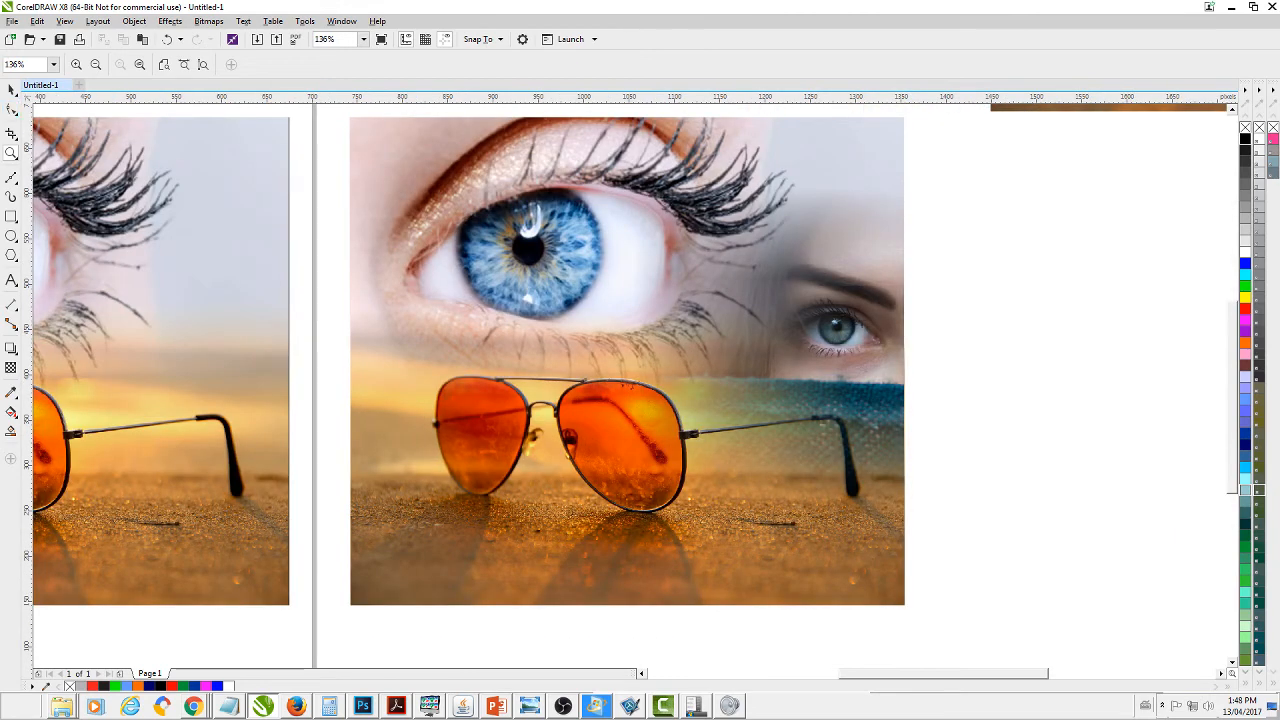
key(space)
drag(333, 261, 227, 286)
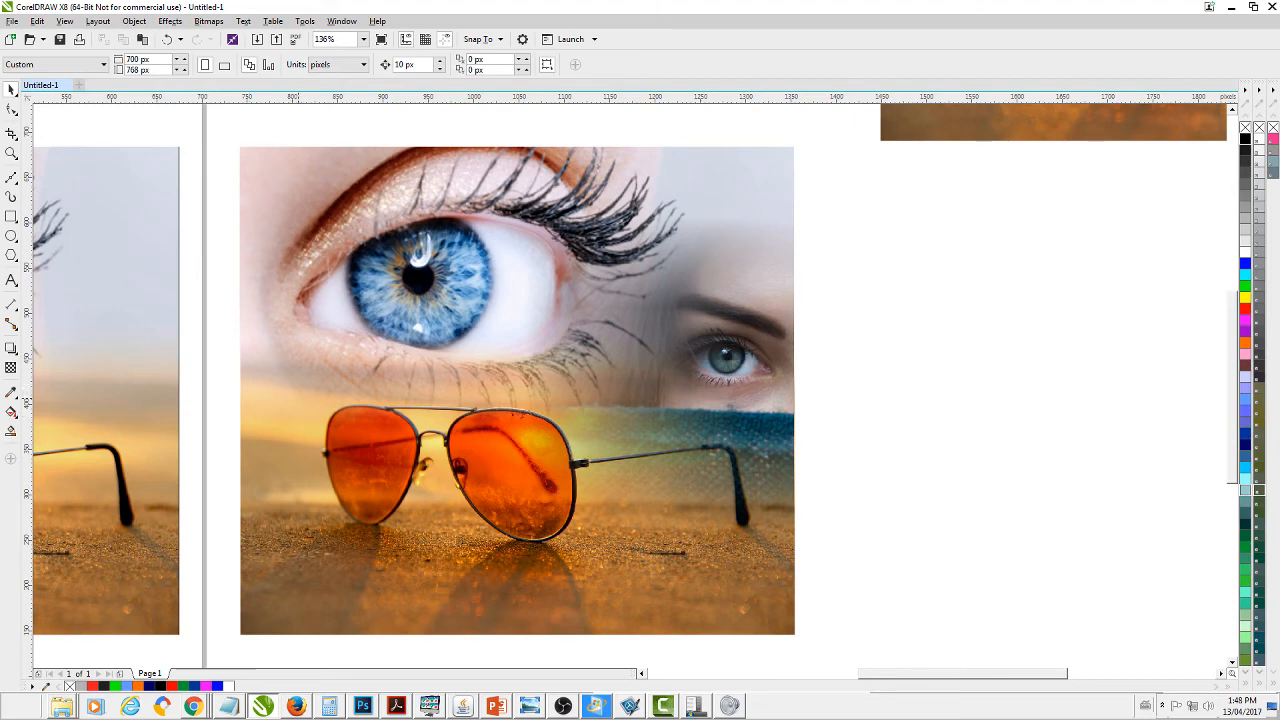
drag(216, 125, 839, 659)
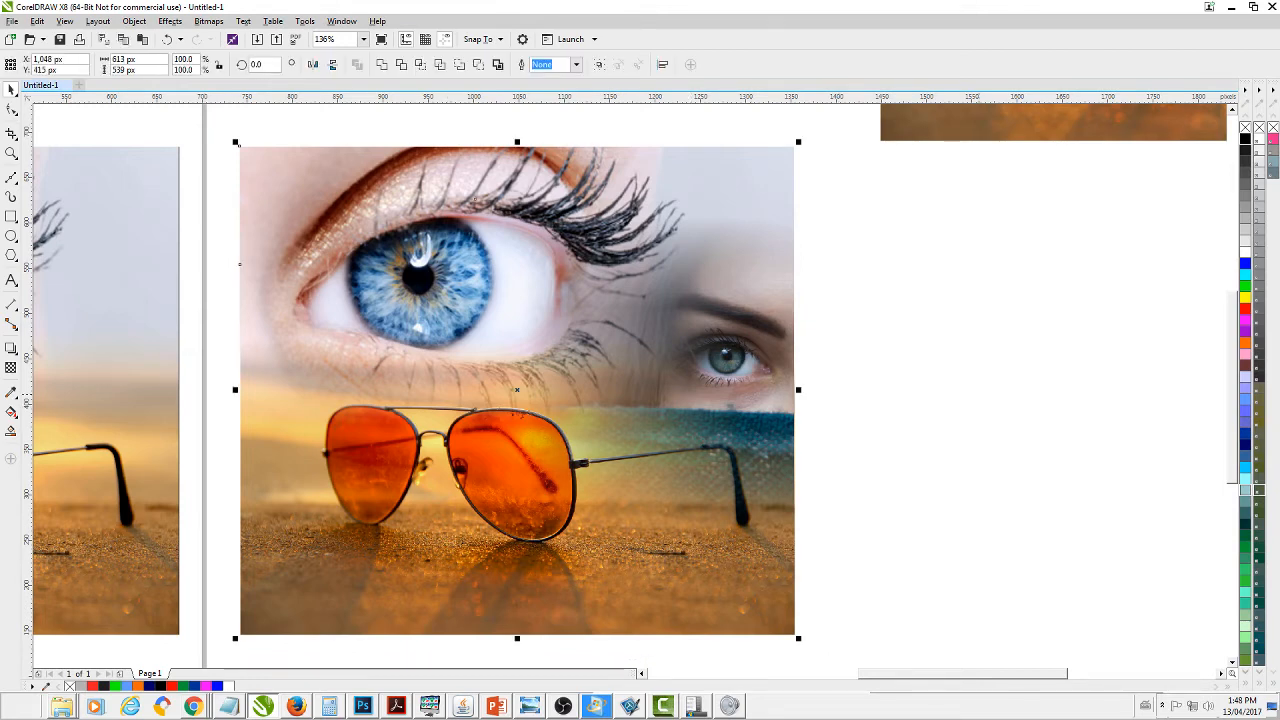
click(208, 21)
click(230, 38)
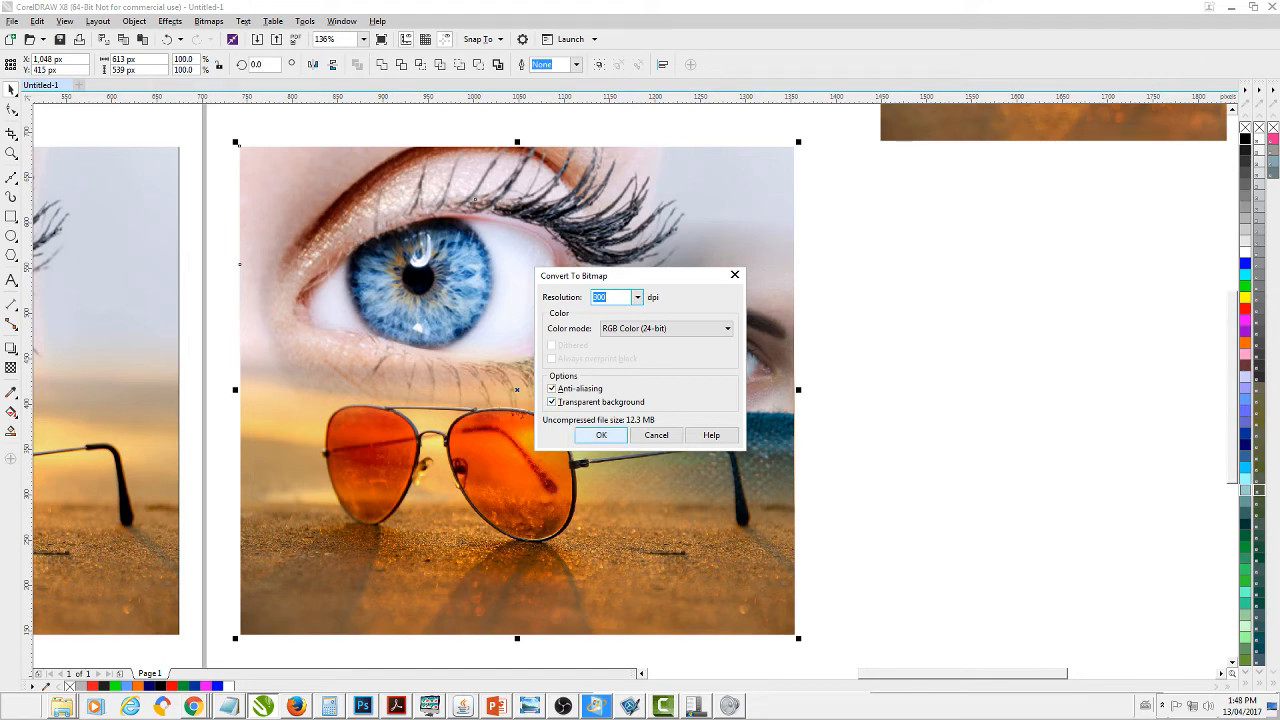
click(601, 436)
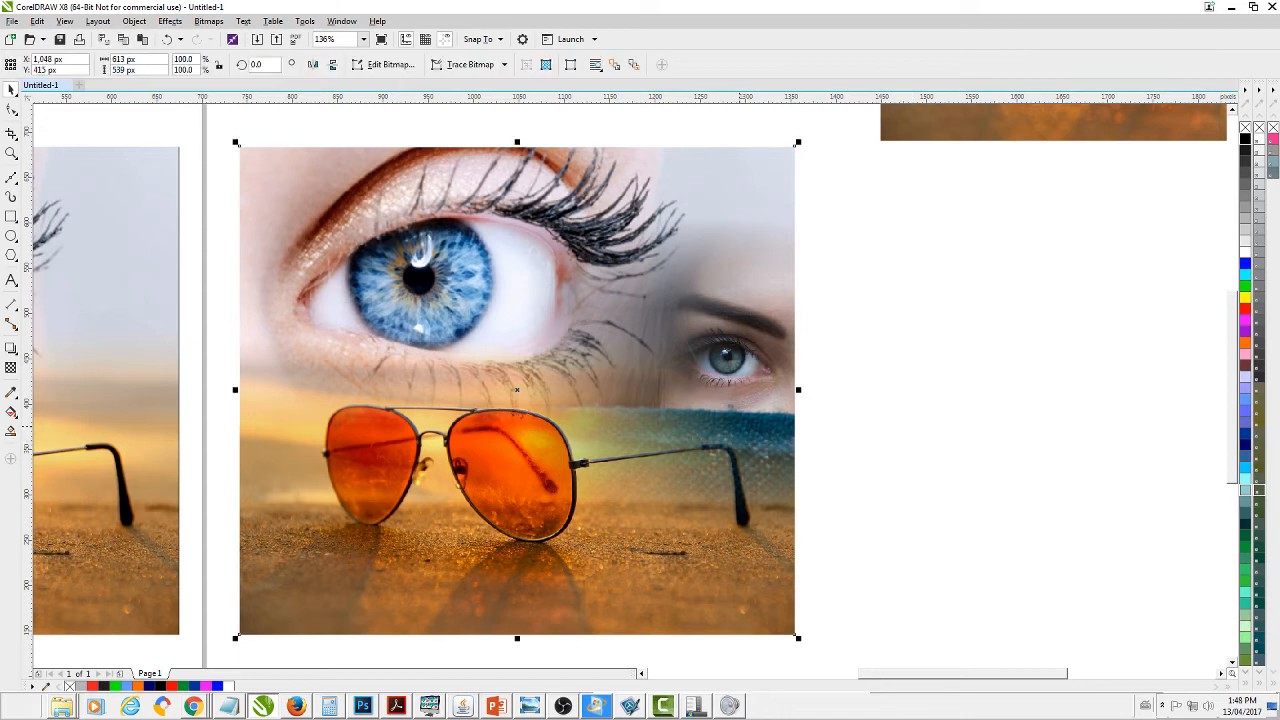
key(Escape)
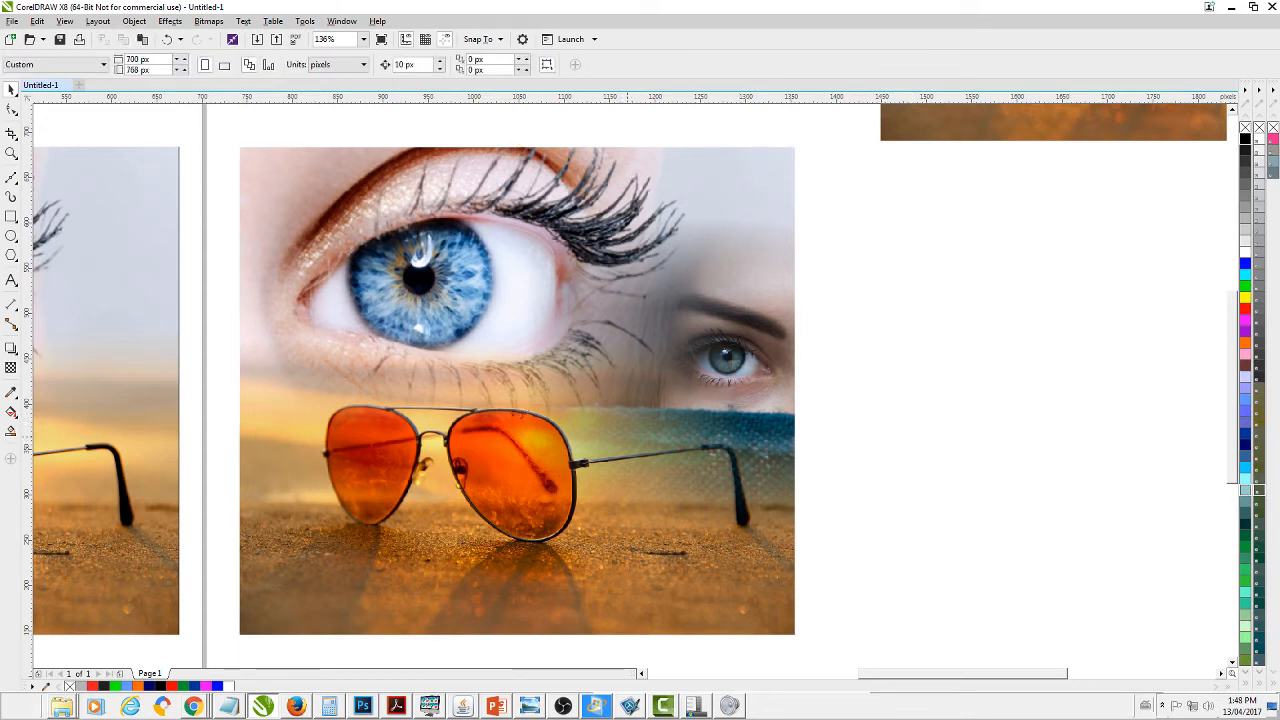
- Fade the merged composite's bottom edge with a vertical linear transparency running down from the lower part of the lenses
click(638, 424)
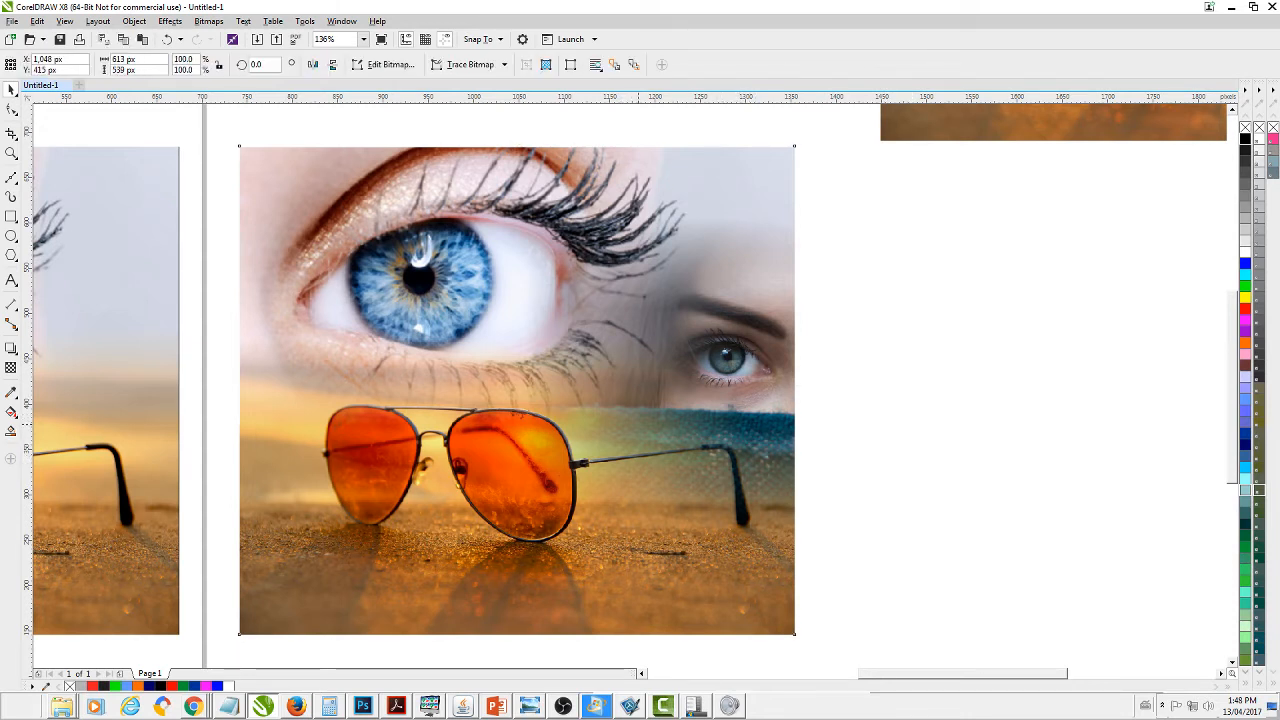
click(11, 368)
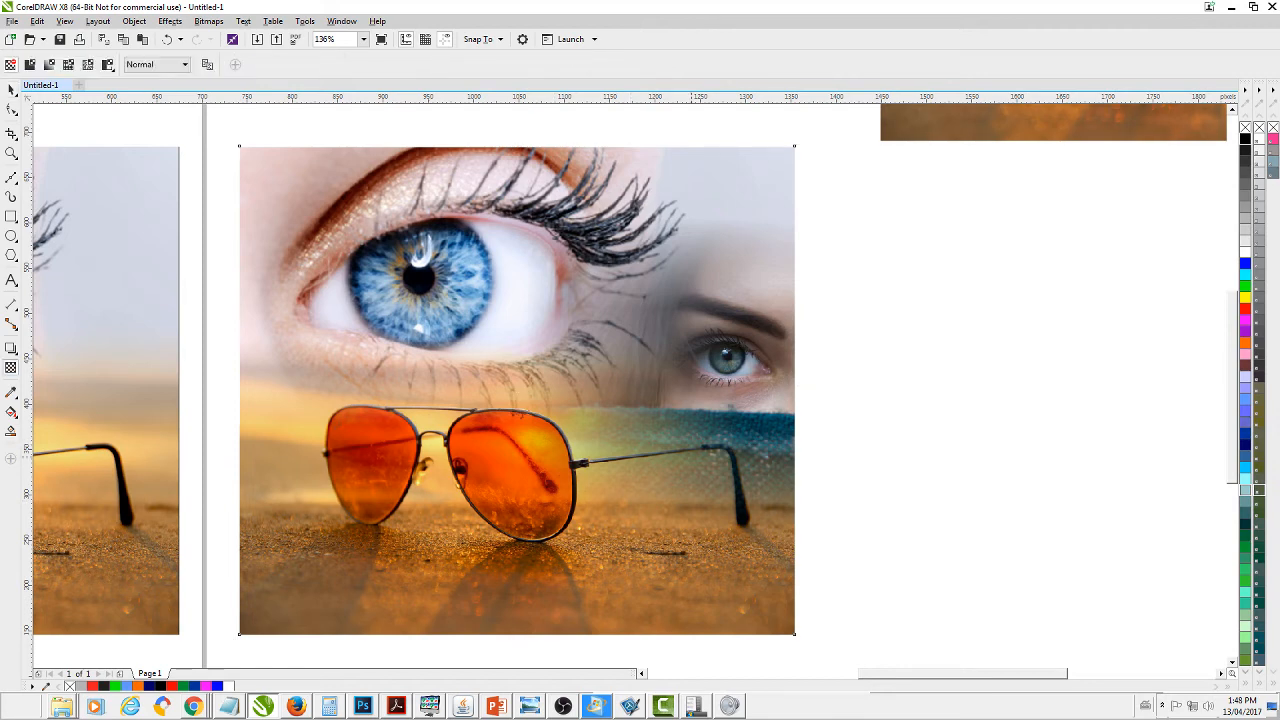
drag(518, 503, 518, 618)
drag(518, 503, 518, 497)
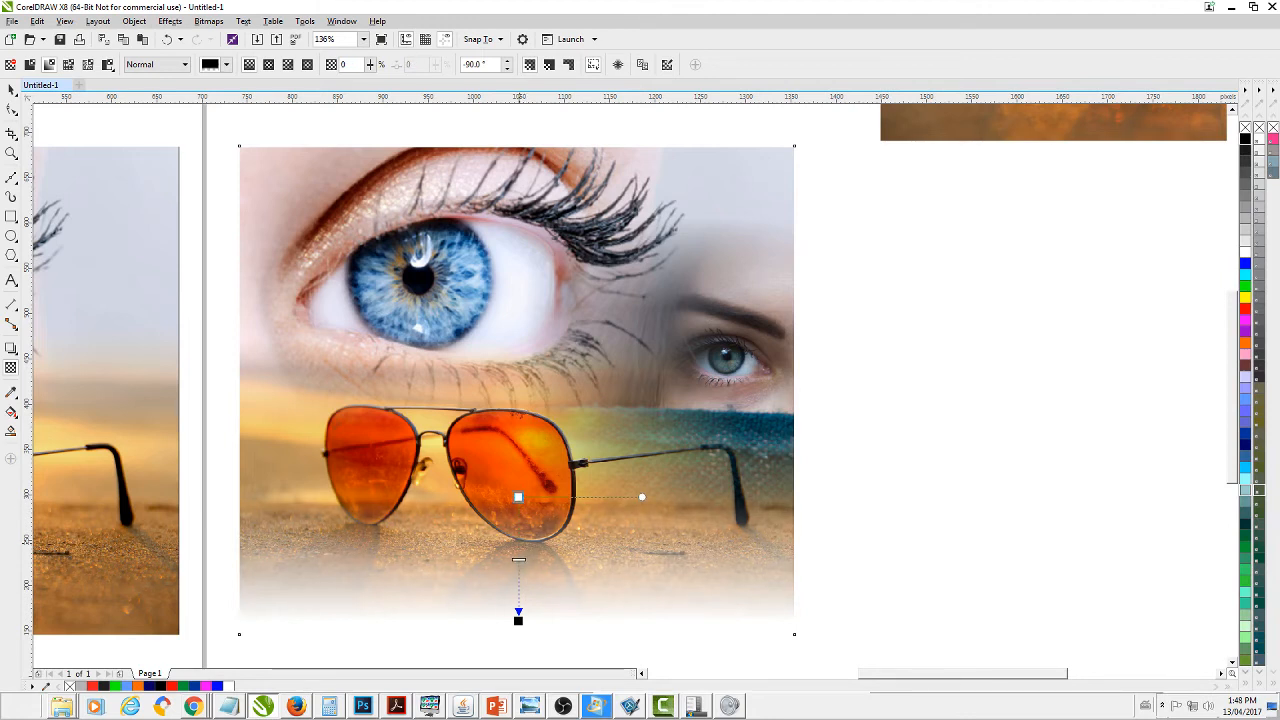
click(12, 90)
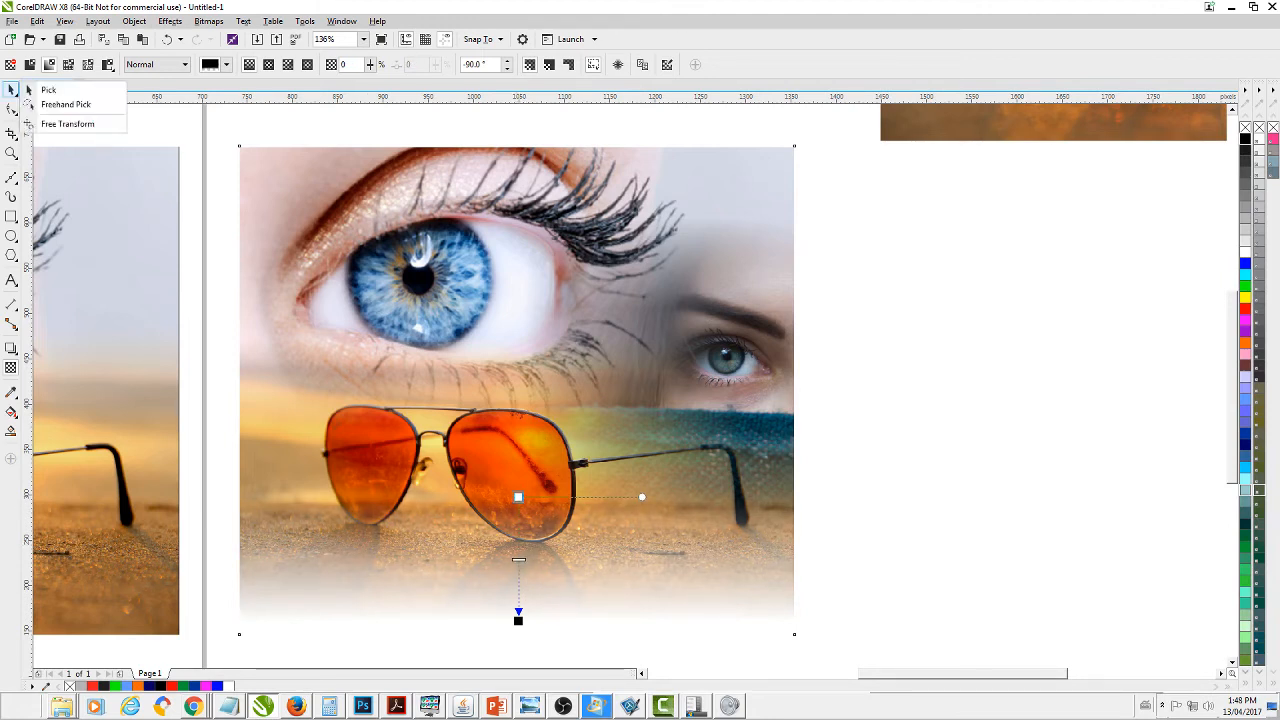
click(46, 90)
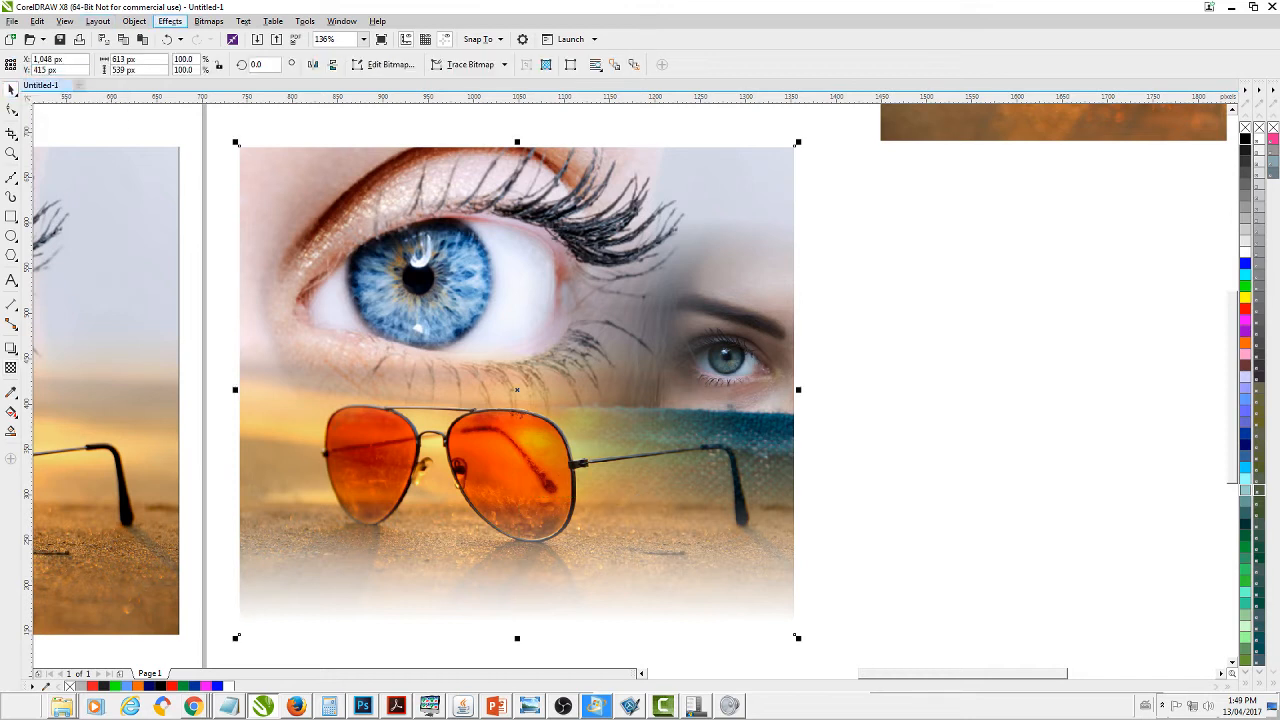
- Convert the bottom-faded composite to a 300 dpi RGB bitmap with transparent background to bake in the fade
click(208, 21)
click(245, 38)
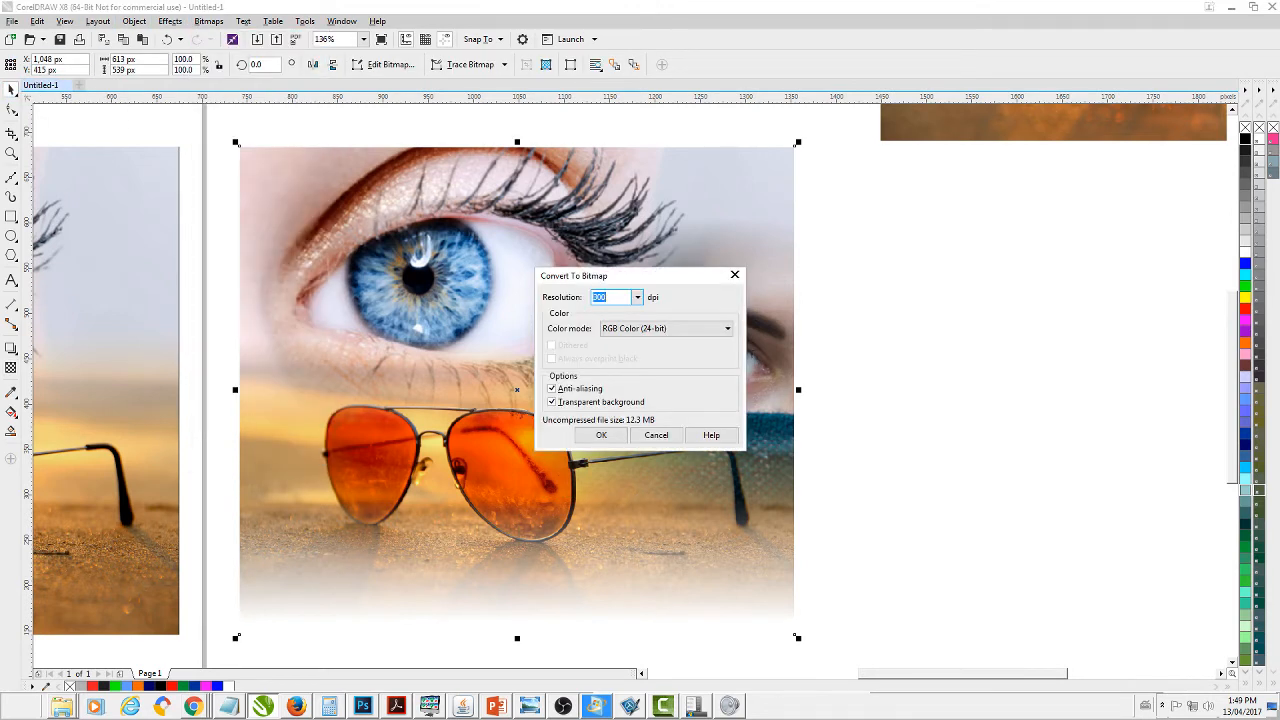
click(601, 435)
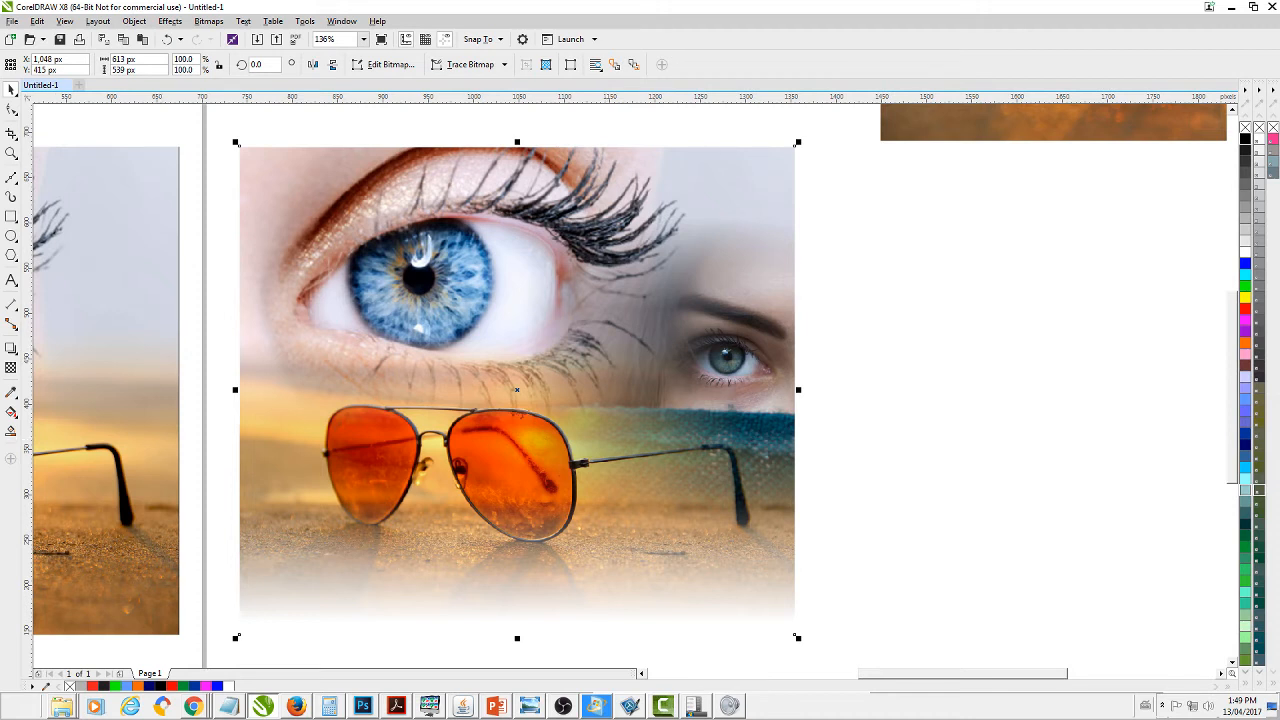
- Fade the composite's top edge with a vertical linear transparency running upward from the top of the large blue iris
click(12, 349)
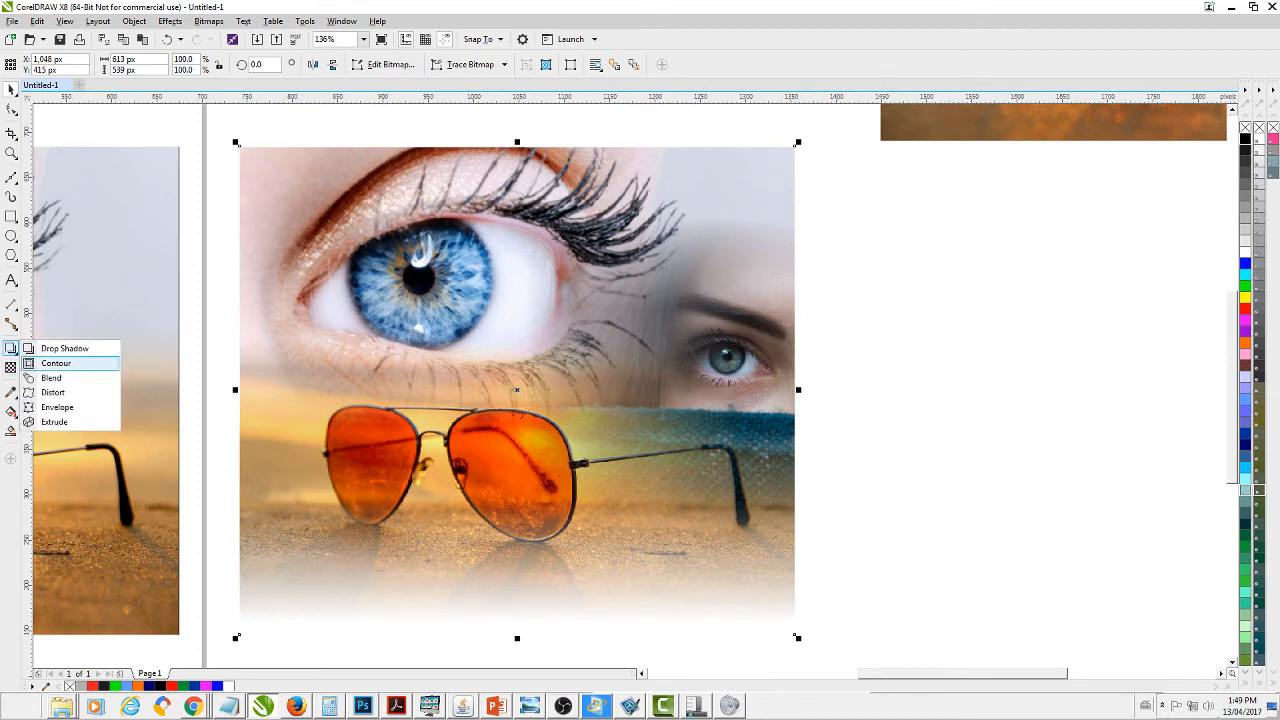
click(11, 368)
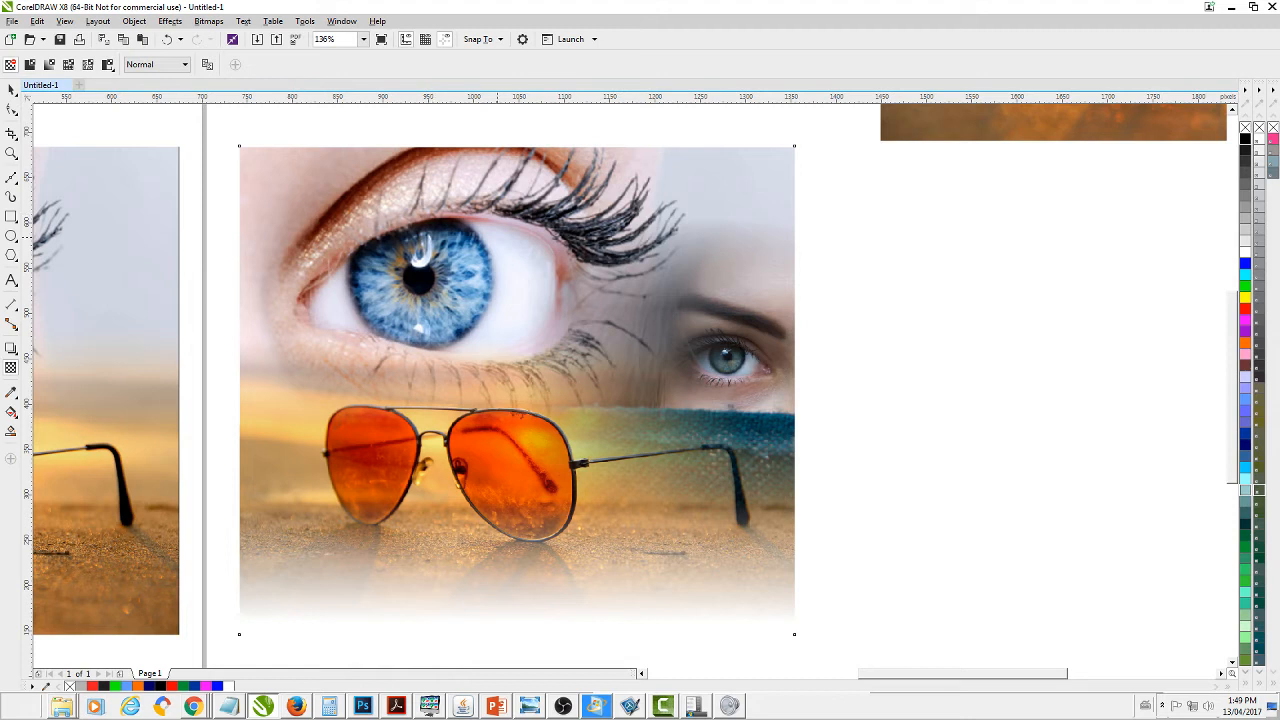
drag(497, 236, 497, 162)
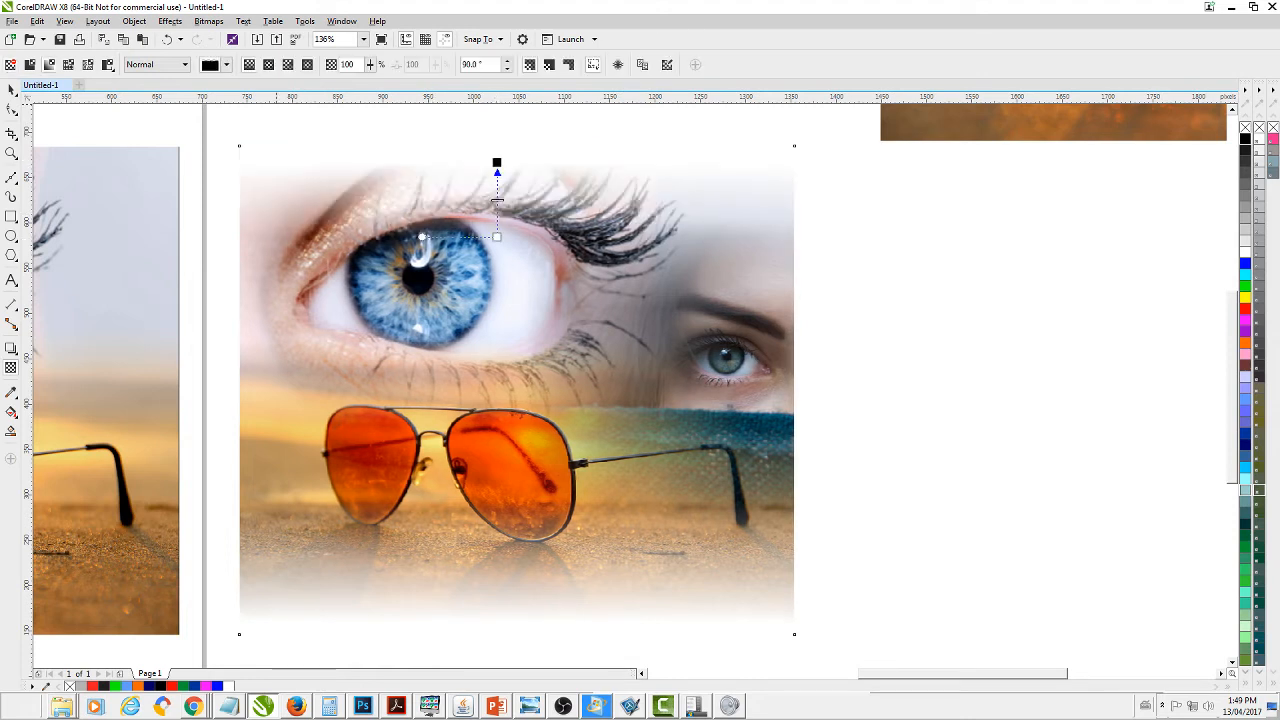
- Convert the top-faded composite to a 300 dpi RGB Color (24-bit) bitmap with anti-aliasing and transparent background
click(11, 88)
click(208, 21)
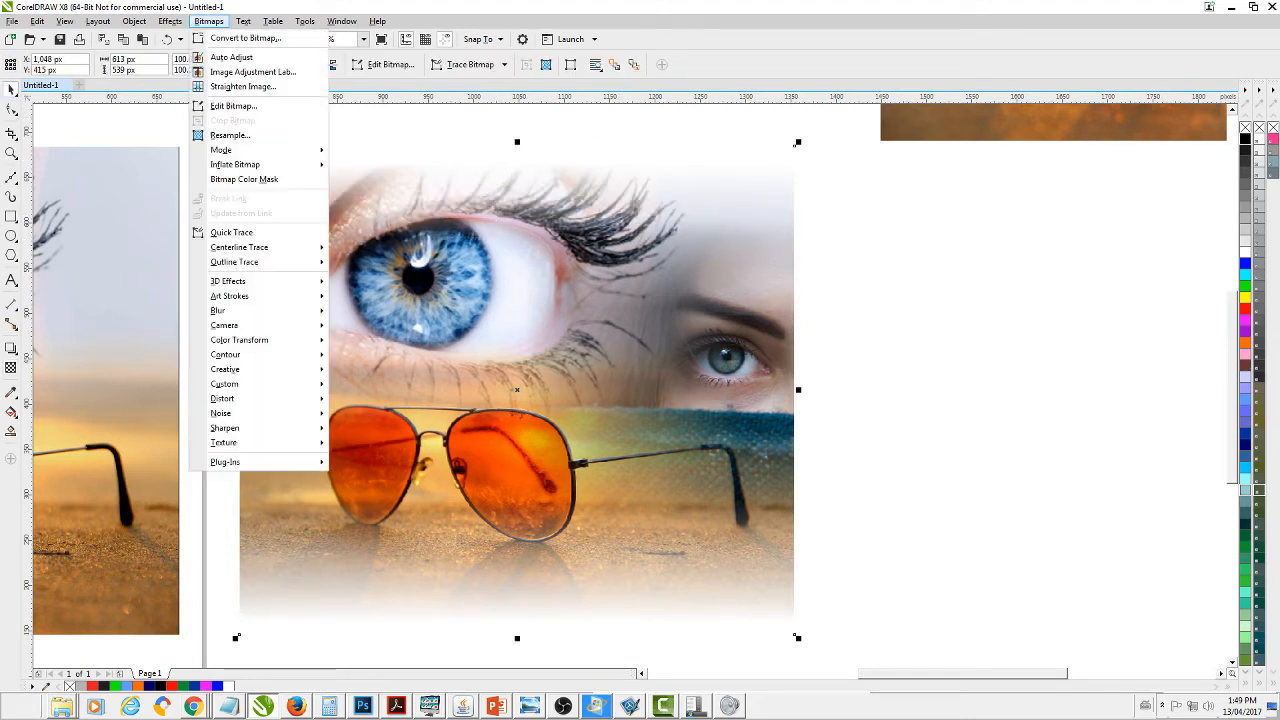
click(240, 38)
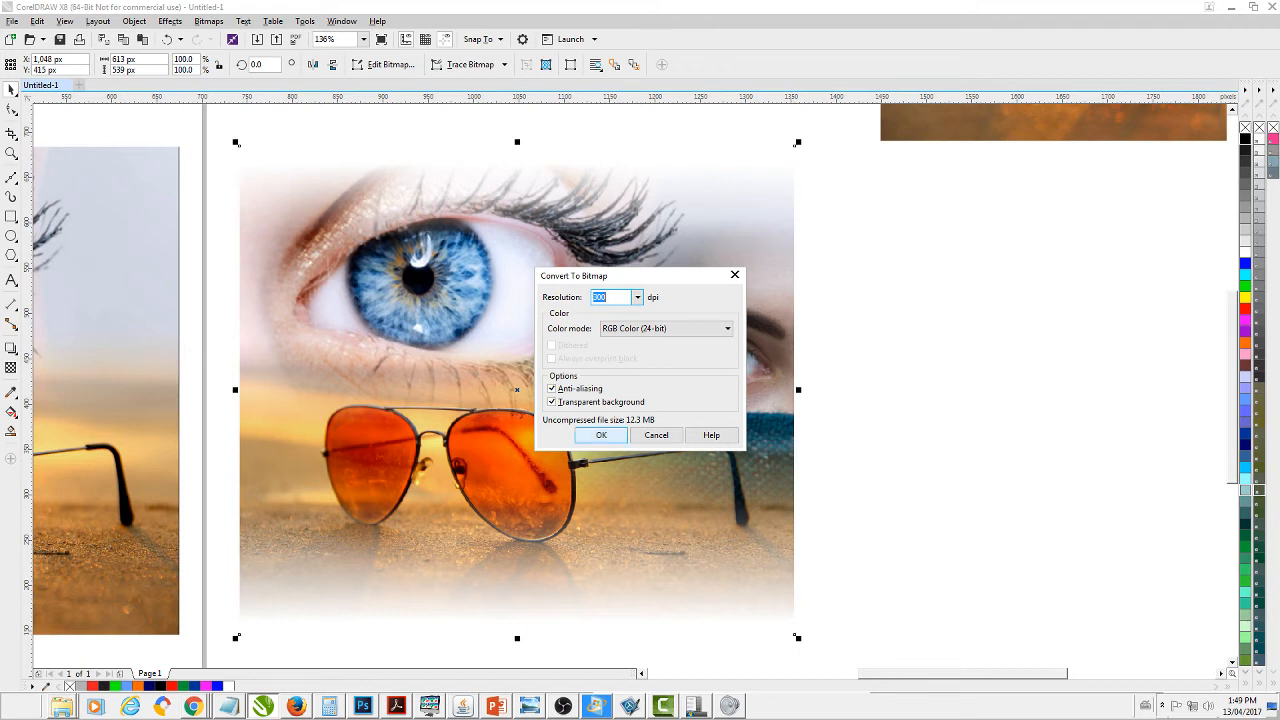
key(Return)
- Fade the composite's right edge with a horizontal linear transparency running outward from the woman's eye, and convert it to a 300 dpi RGB transparent-background bitmap
click(11, 367)
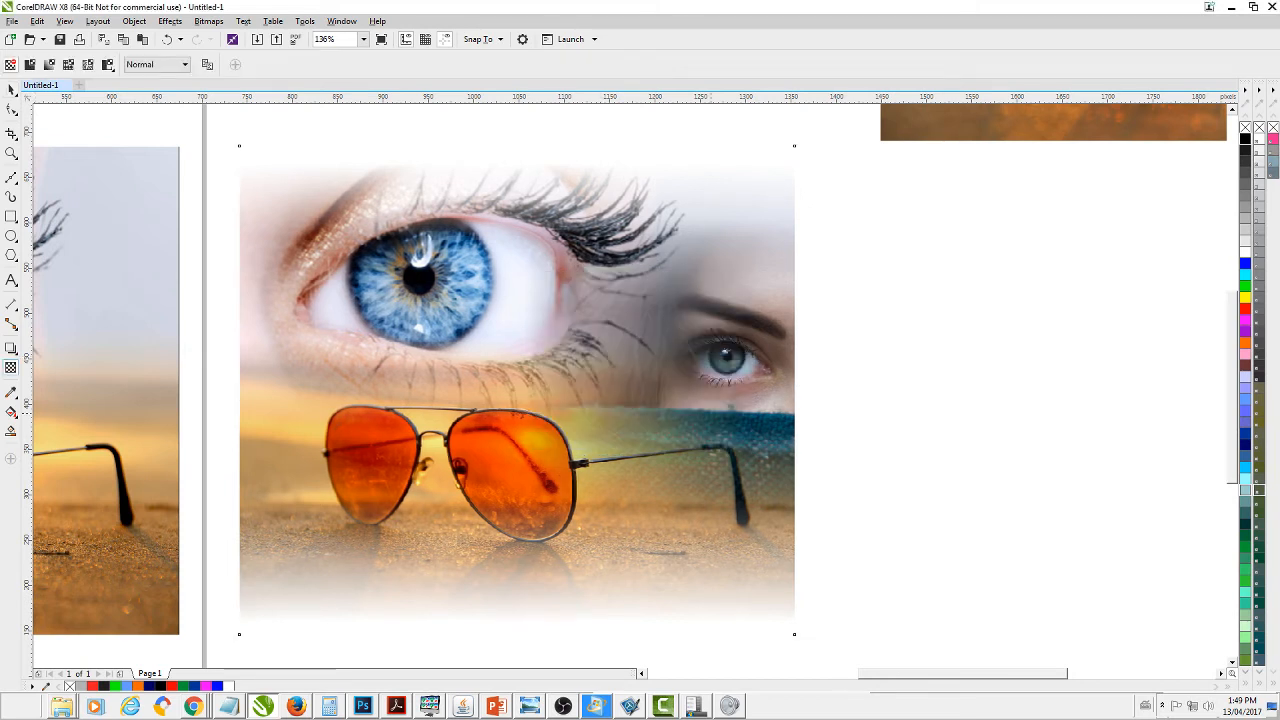
drag(712, 425, 779, 425)
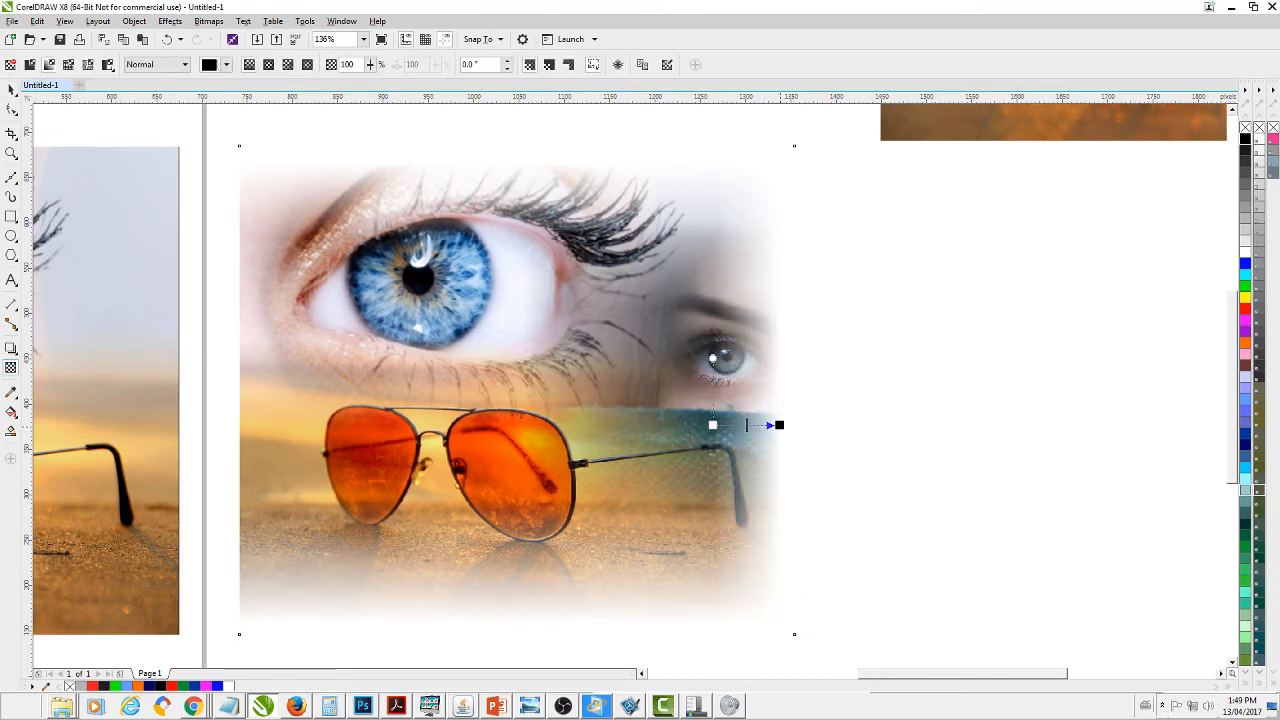
key(space)
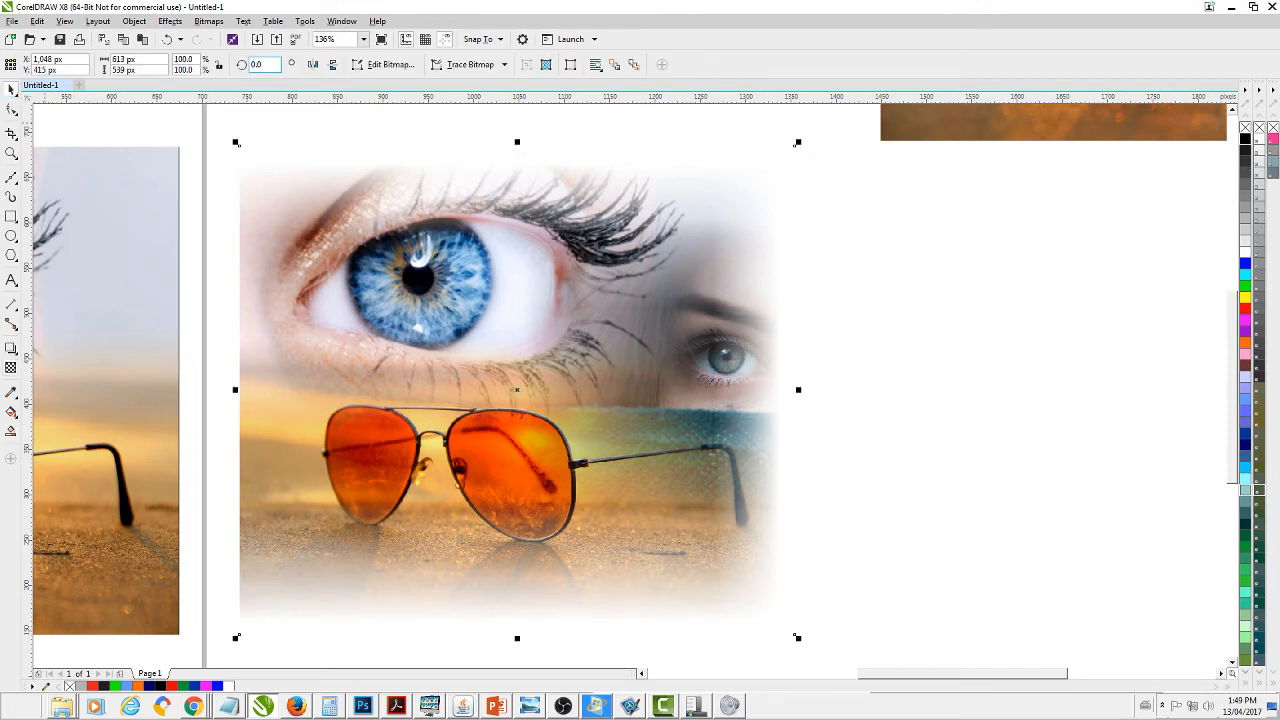
click(208, 21)
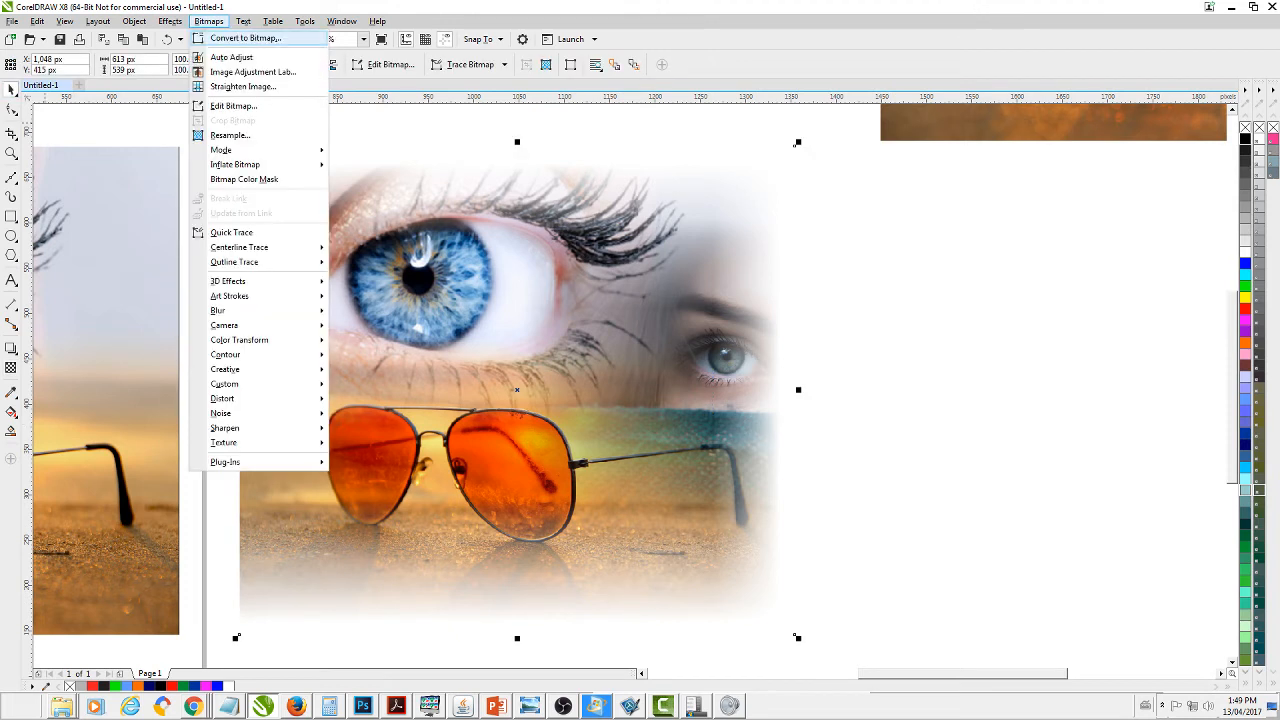
click(245, 38)
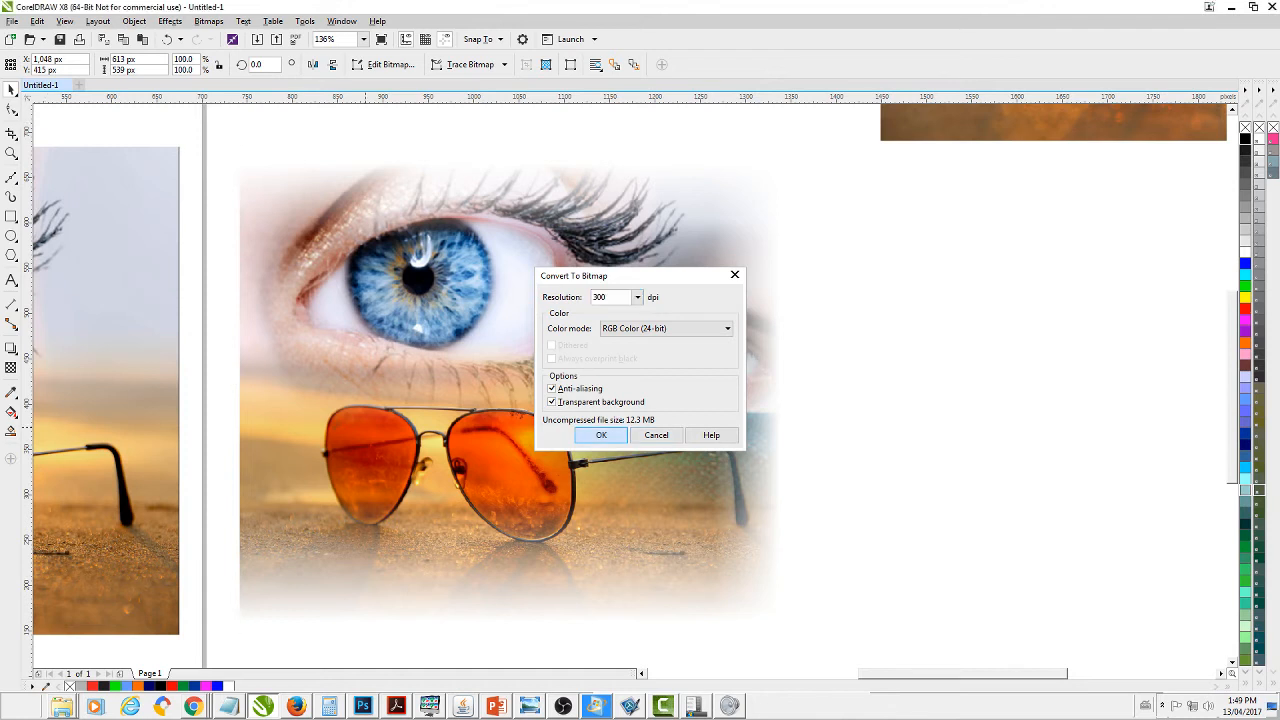
click(601, 435)
- Fade the composite's left edge with a horizontal linear transparency starting at the left lens, and convert it to a 300 dpi RGB transparent-background bitmap
click(11, 367)
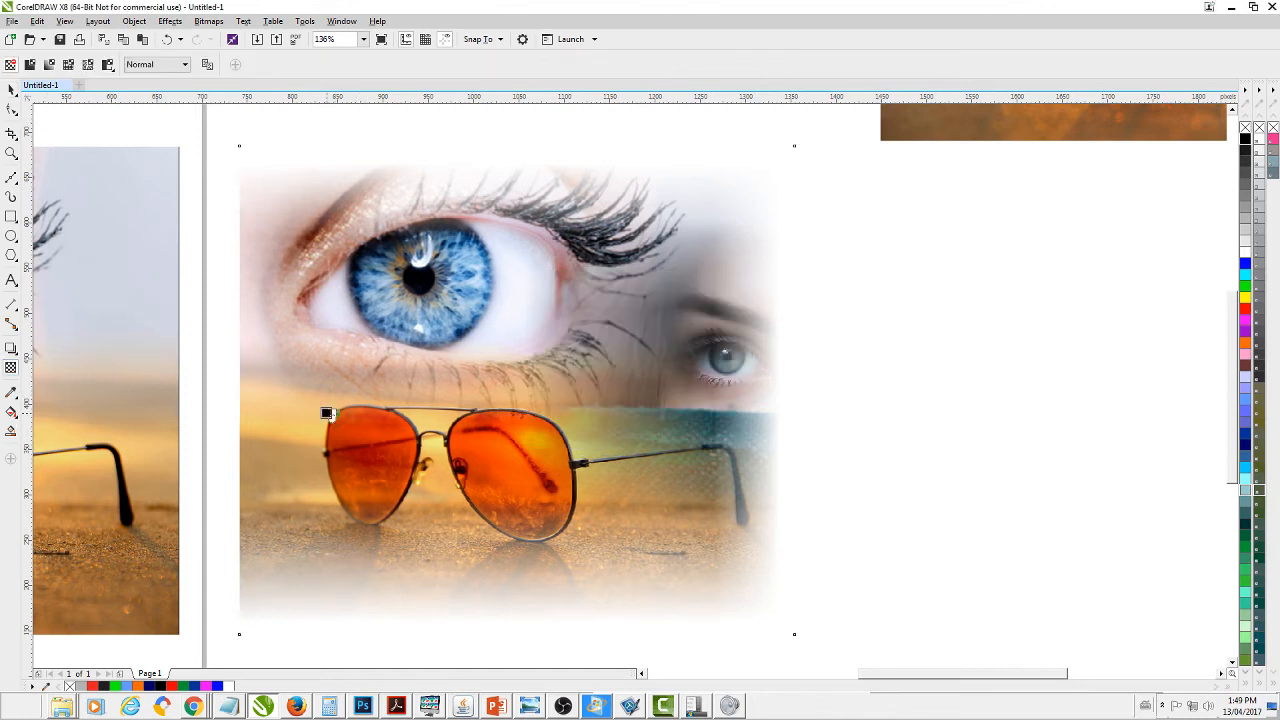
drag(332, 413, 247, 413)
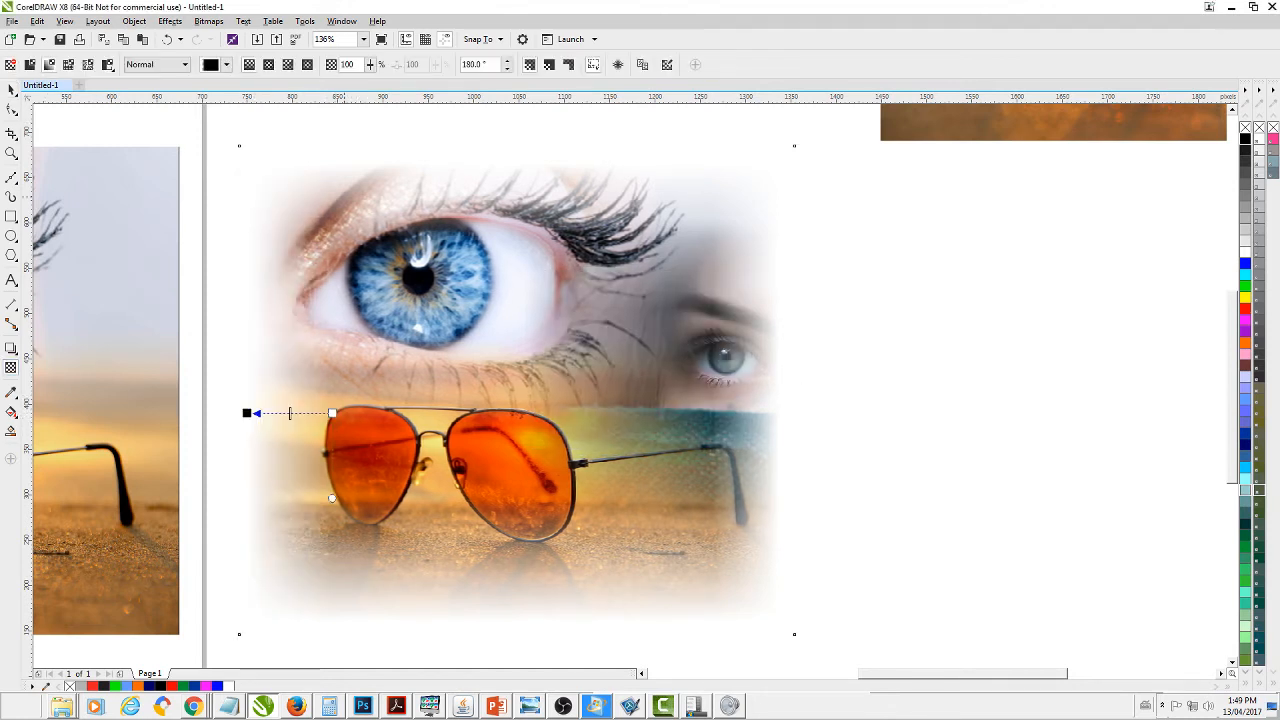
click(208, 21)
click(245, 38)
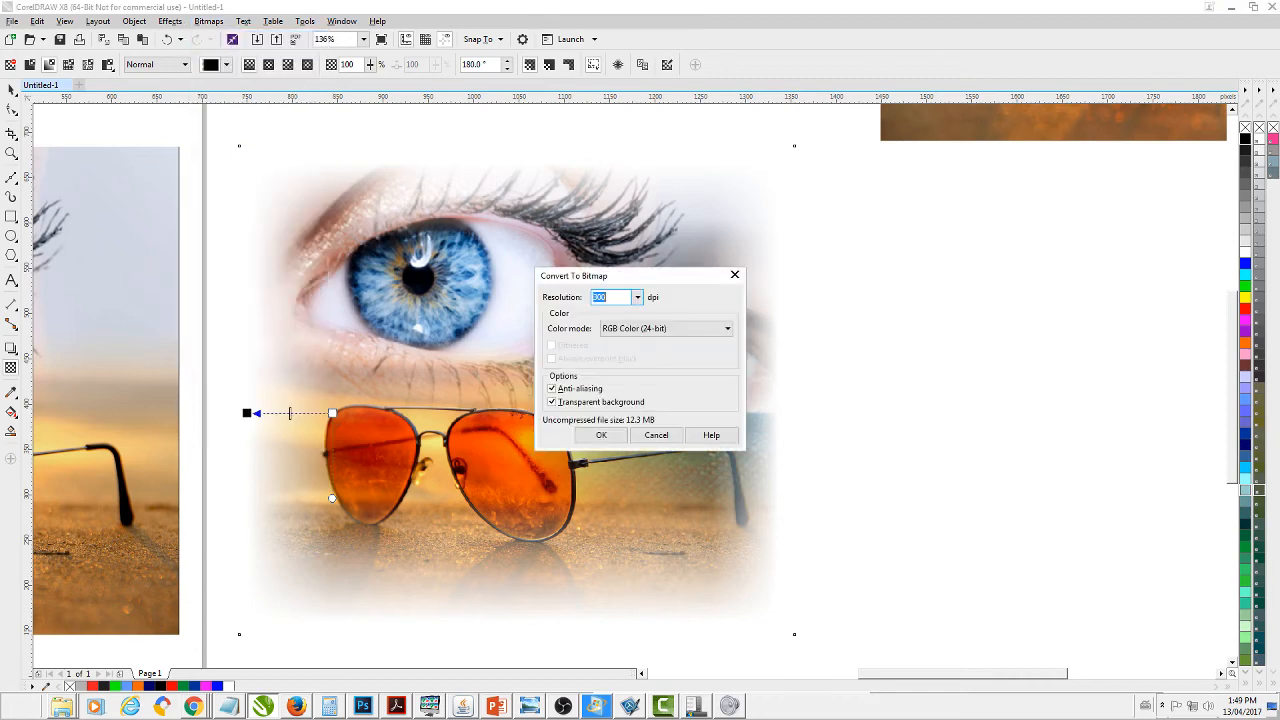
click(601, 435)
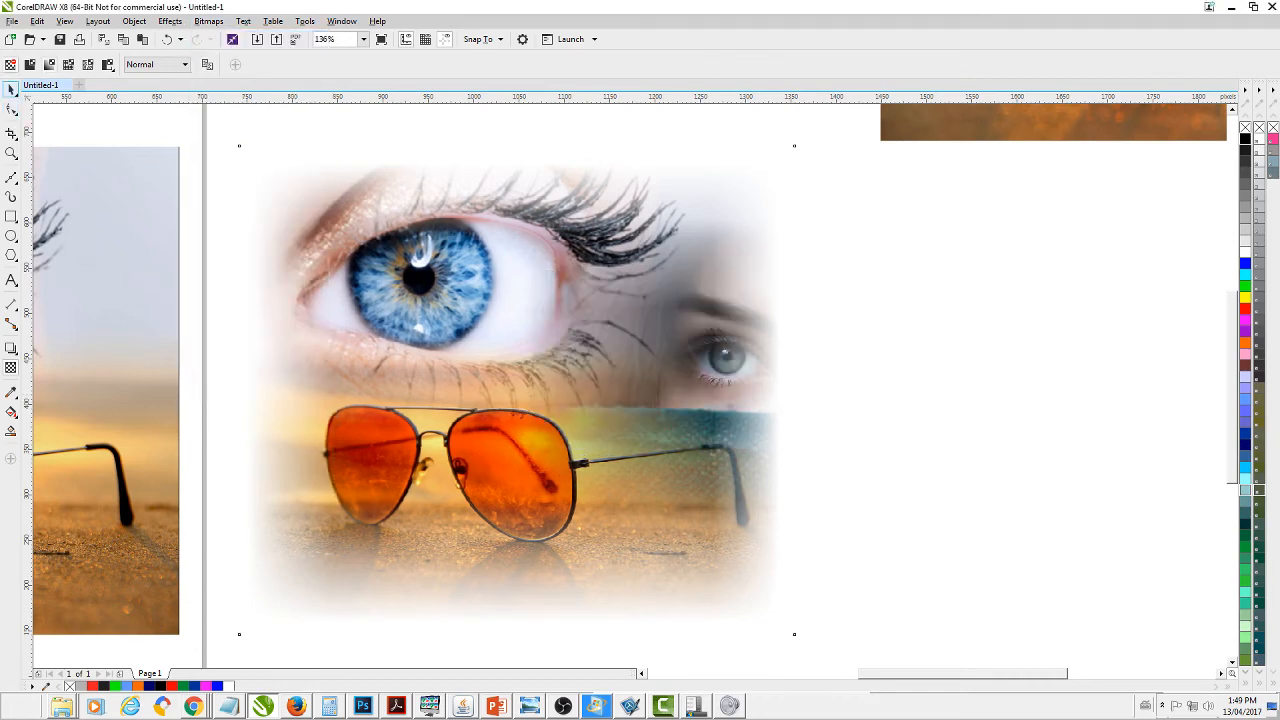
- Move the faded composite into the empty space beside the page and draw a black-filled rectangle about 955 by 802 px over it
scroll(522, 529, down, 4)
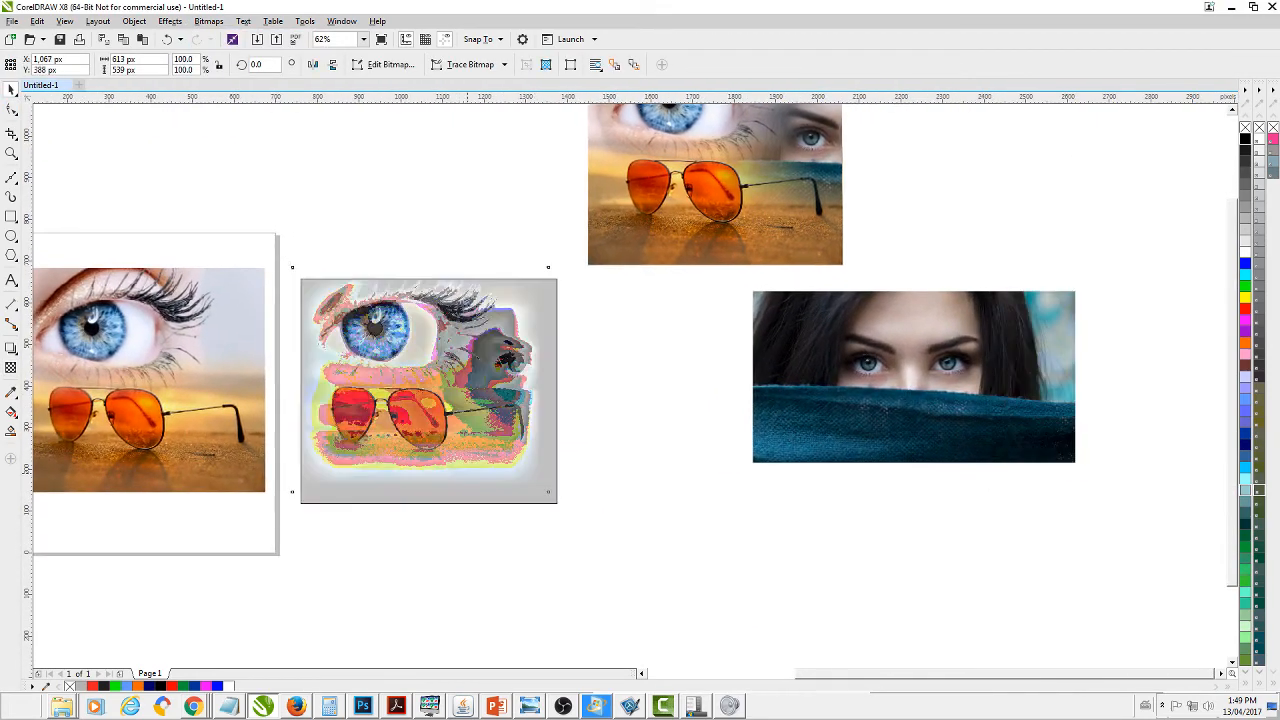
key(Escape)
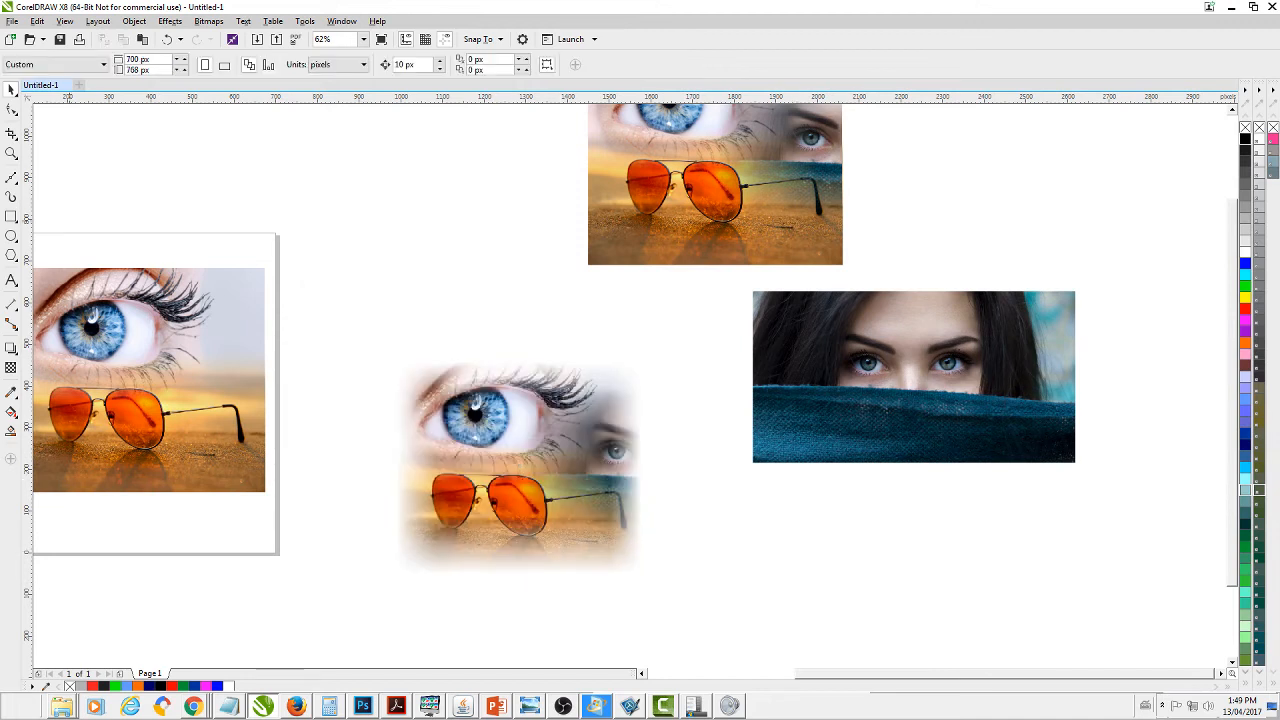
click(11, 217)
drag(323, 317, 721, 651)
click(1245, 138)
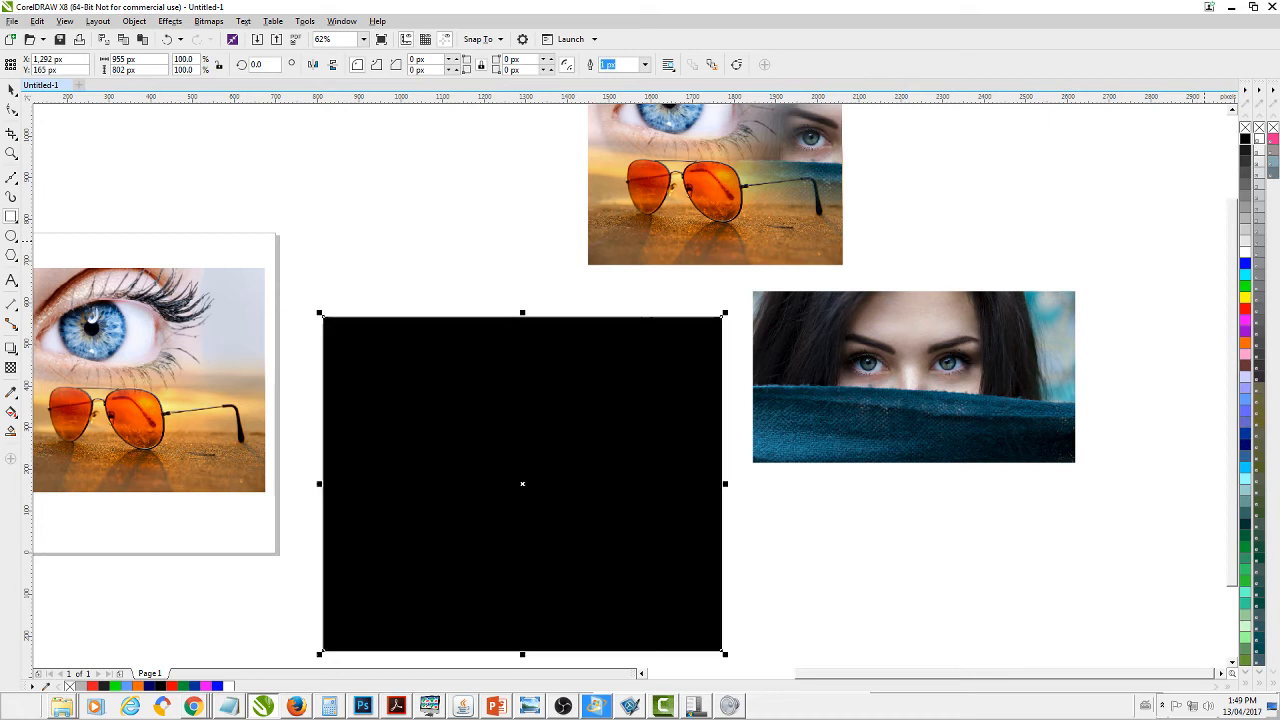
key(space)
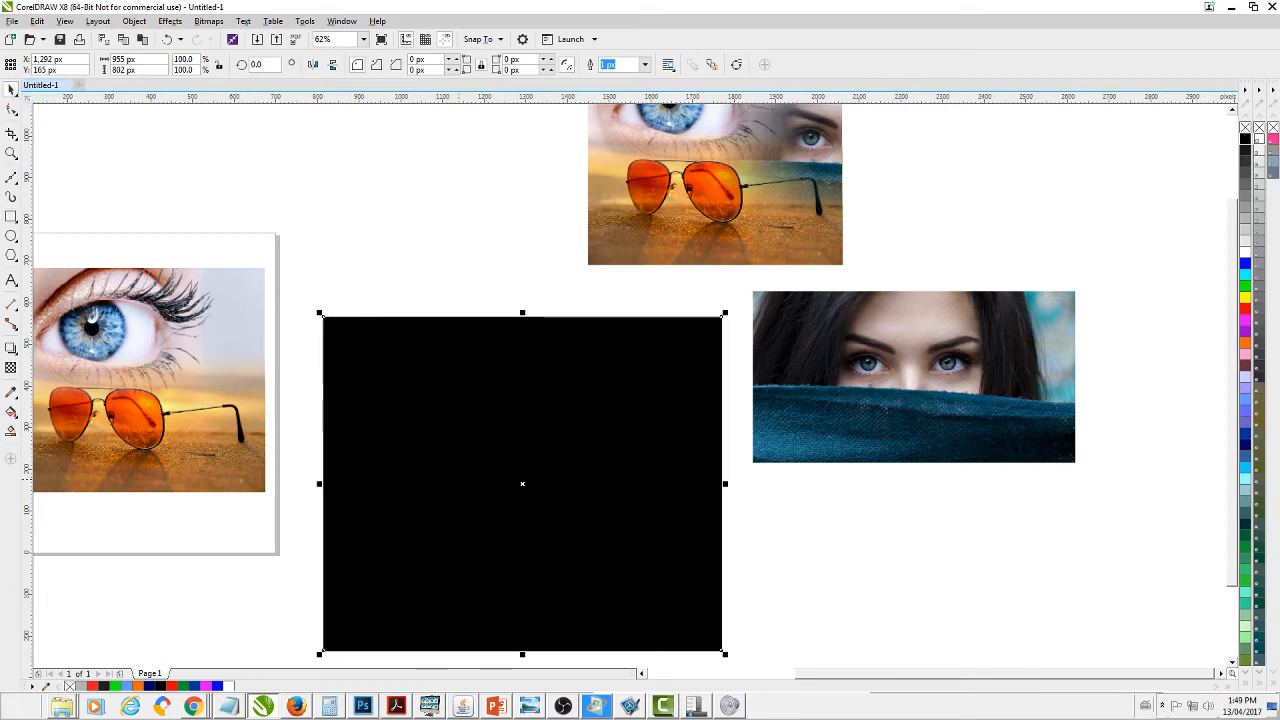
- Send the black rectangle to the back of the page, behind the faded composite, and deselect it
click(134, 21)
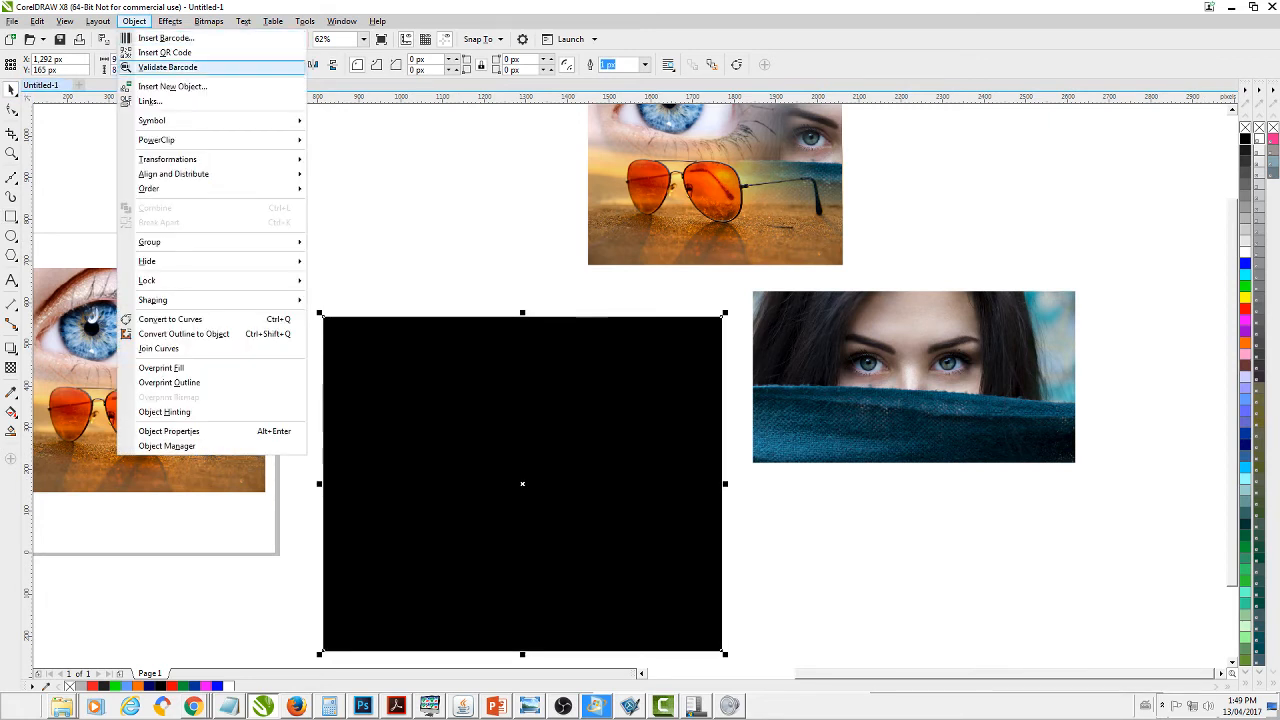
mouse_move(150, 188)
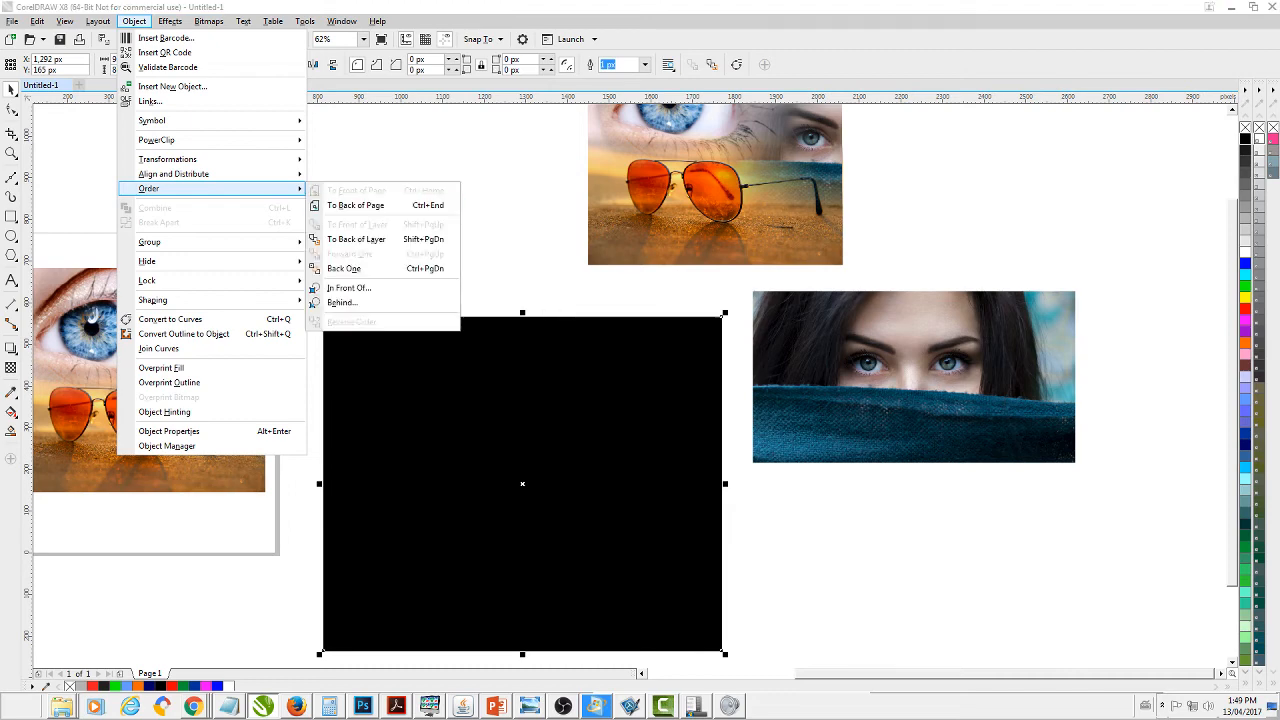
click(355, 205)
key(Escape)
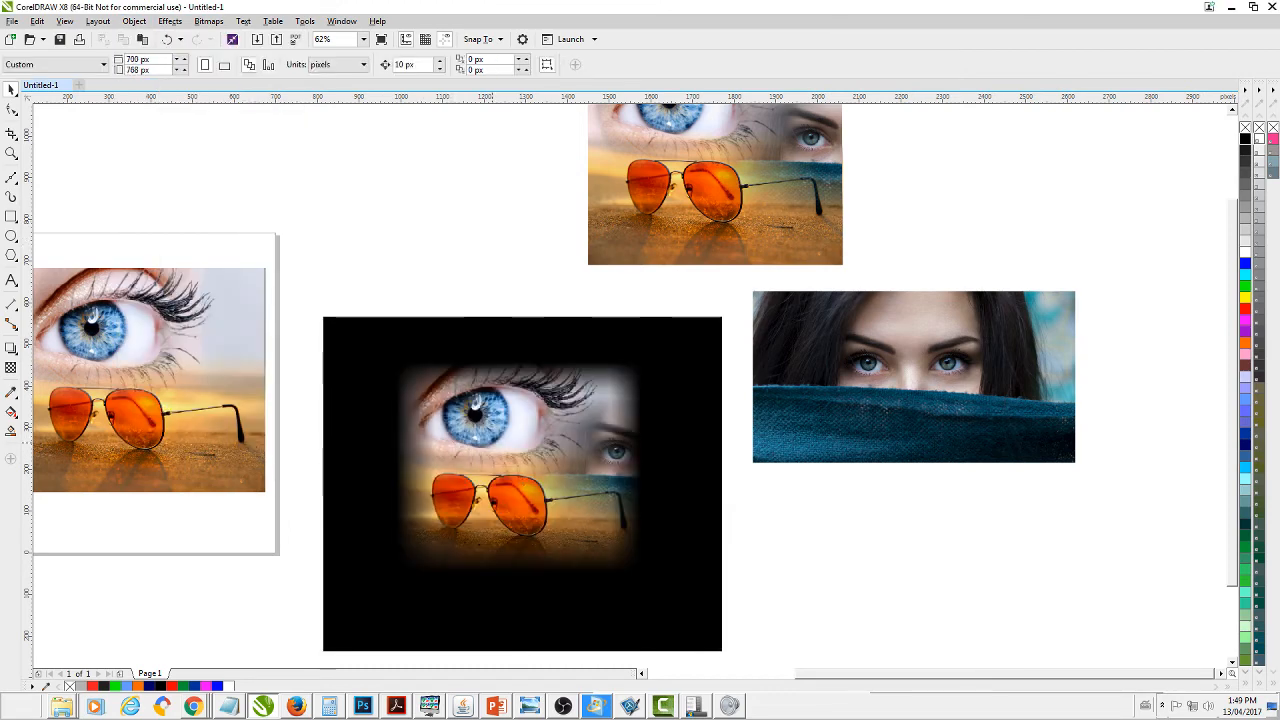
- Examine the composite's faded edges up close against the black backdrop
scroll(503, 448, up, 1)
scroll(503, 448, down, 1)
drag(501, 447, 457, 412)
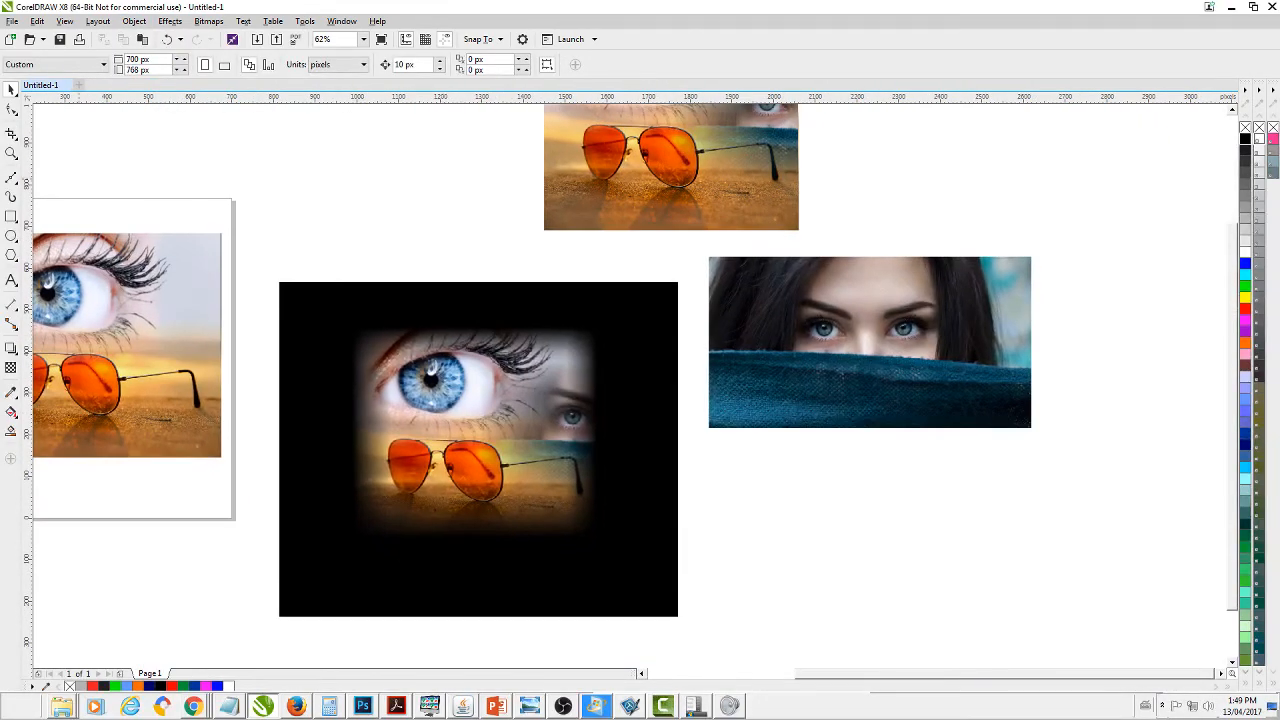
key(z)
drag(300, 295, 636, 562)
drag(951, 674, 975, 674)
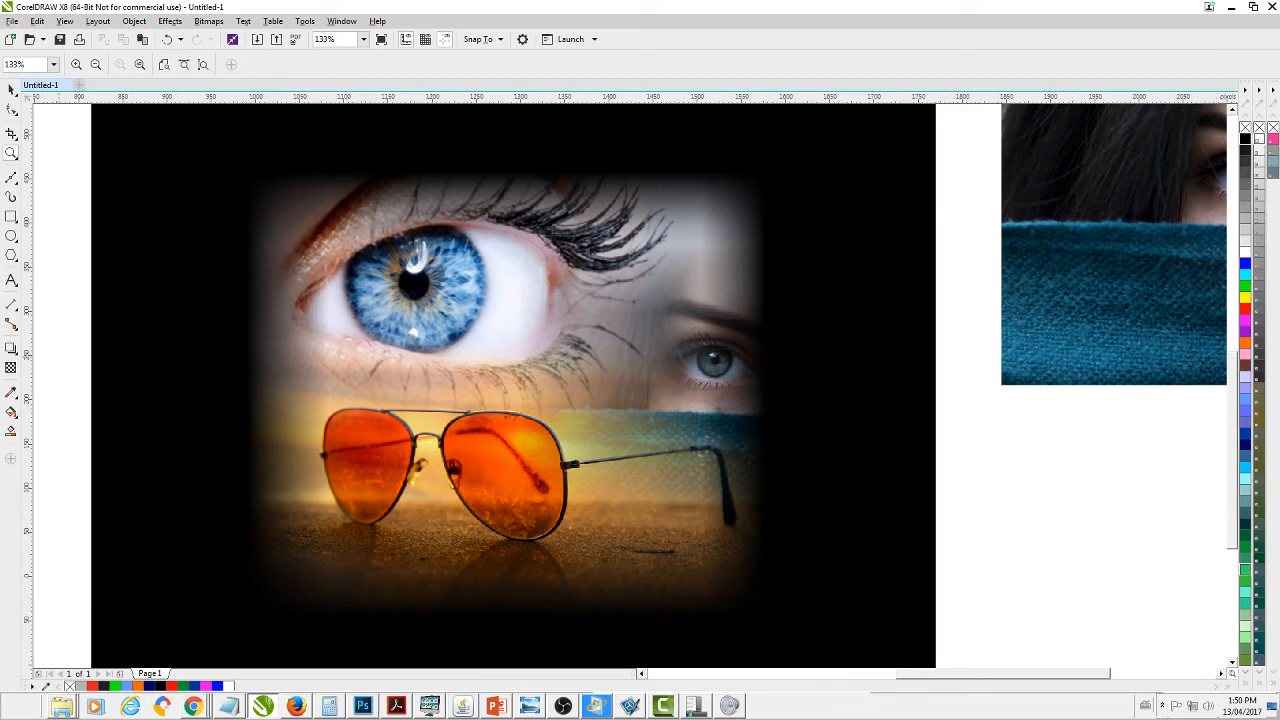
key(space)
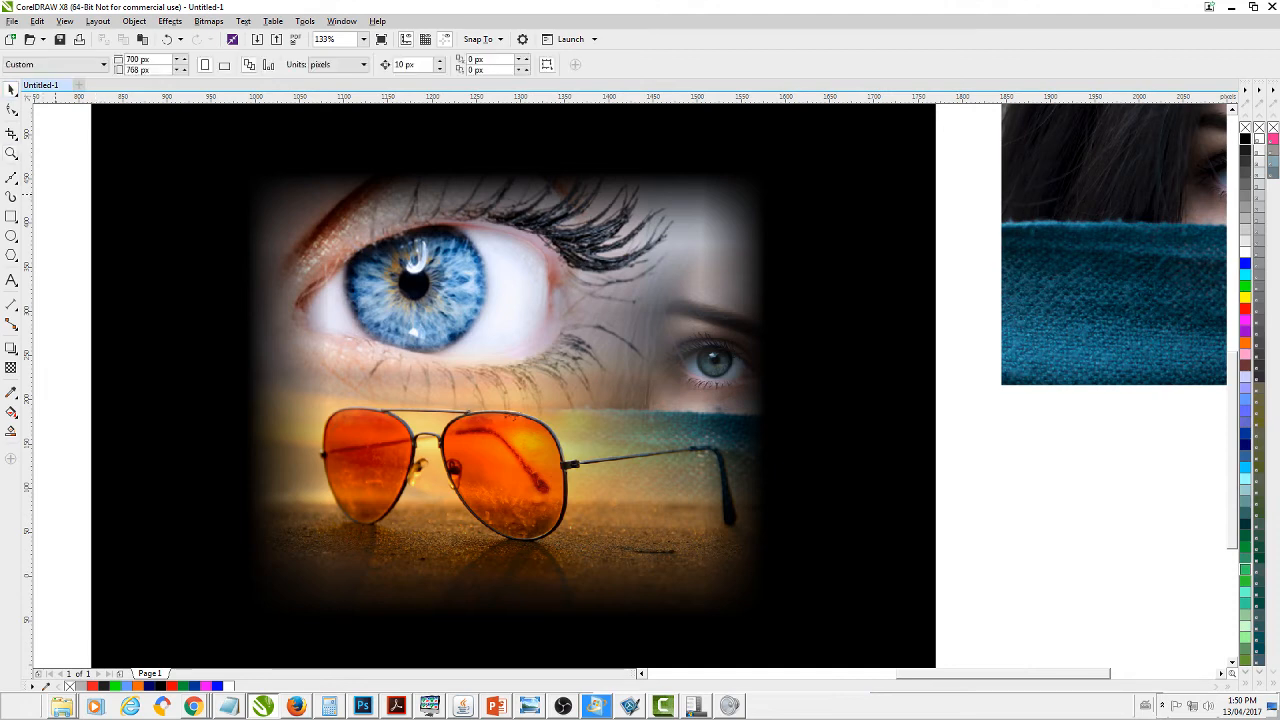
- Change the backdrop rectangle's fill behind the composite to bright blue and deselect it
scroll(55, 195, down, 1)
drag(553, 449, 520, 487)
scroll(607, 510, down, 1)
scroll(353, 460, up, 1)
click(520, 487)
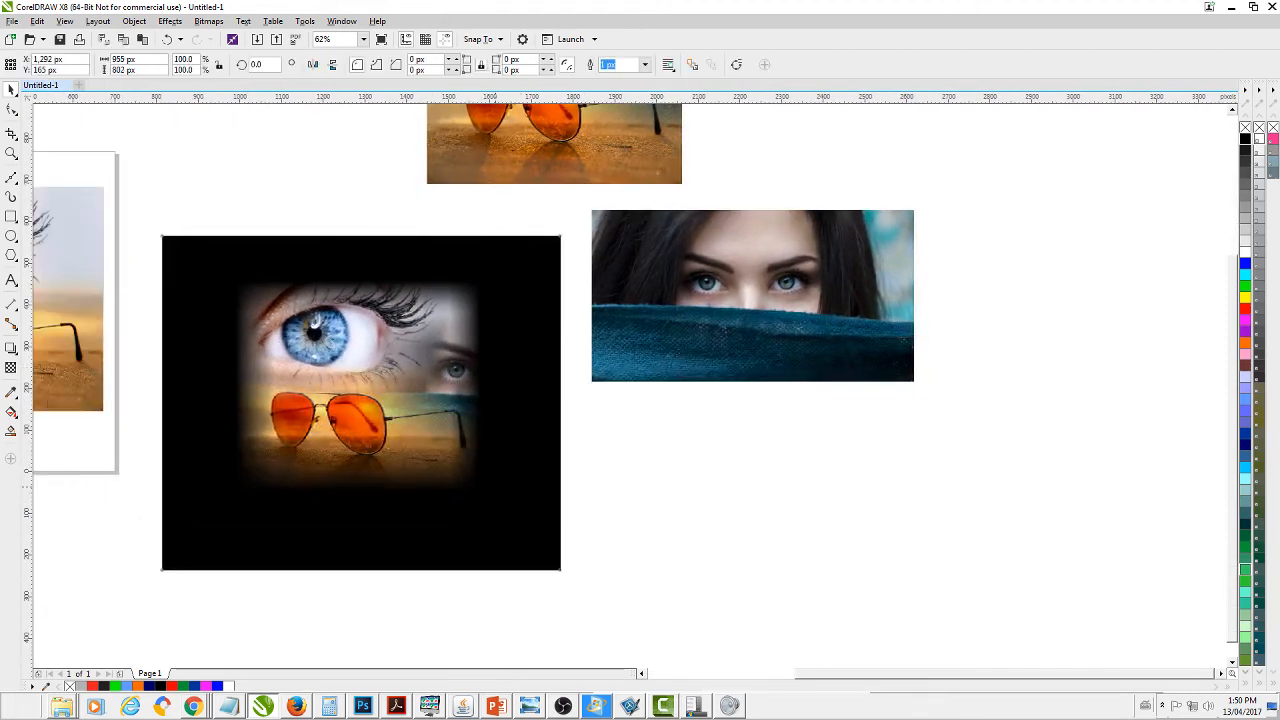
click(1245, 263)
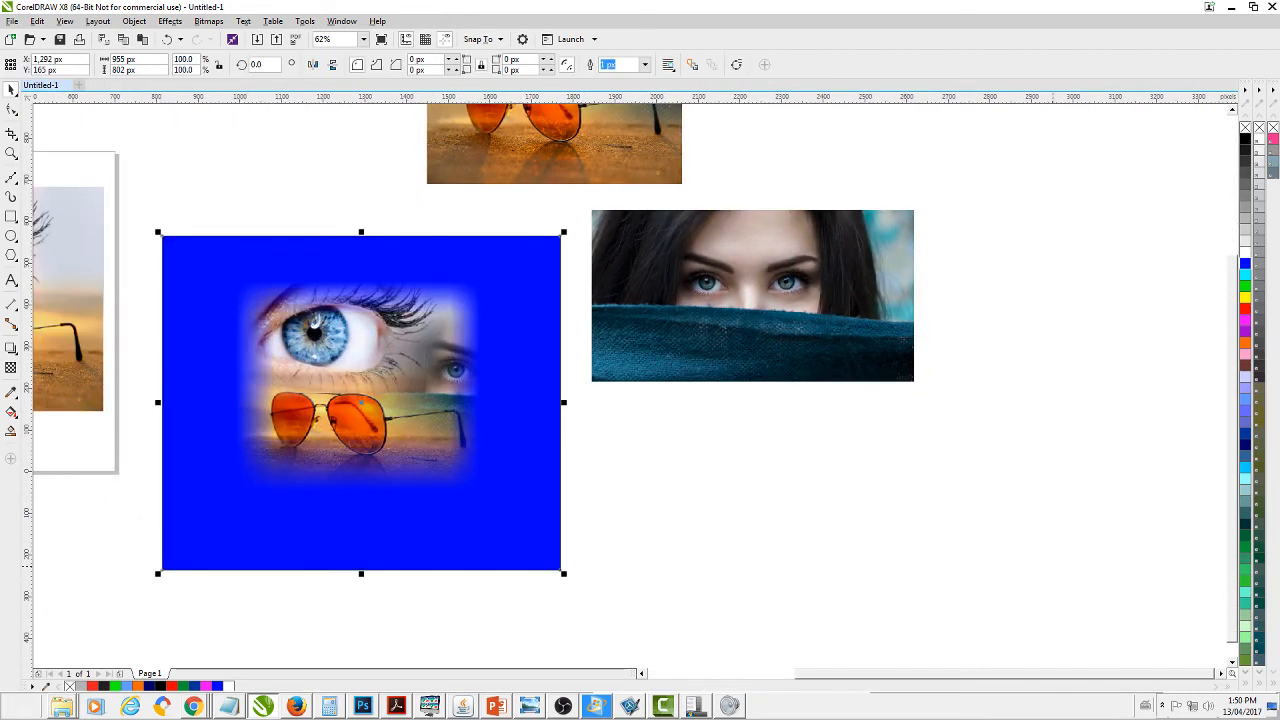
drag(704, 440, 567, 526)
key(Escape)
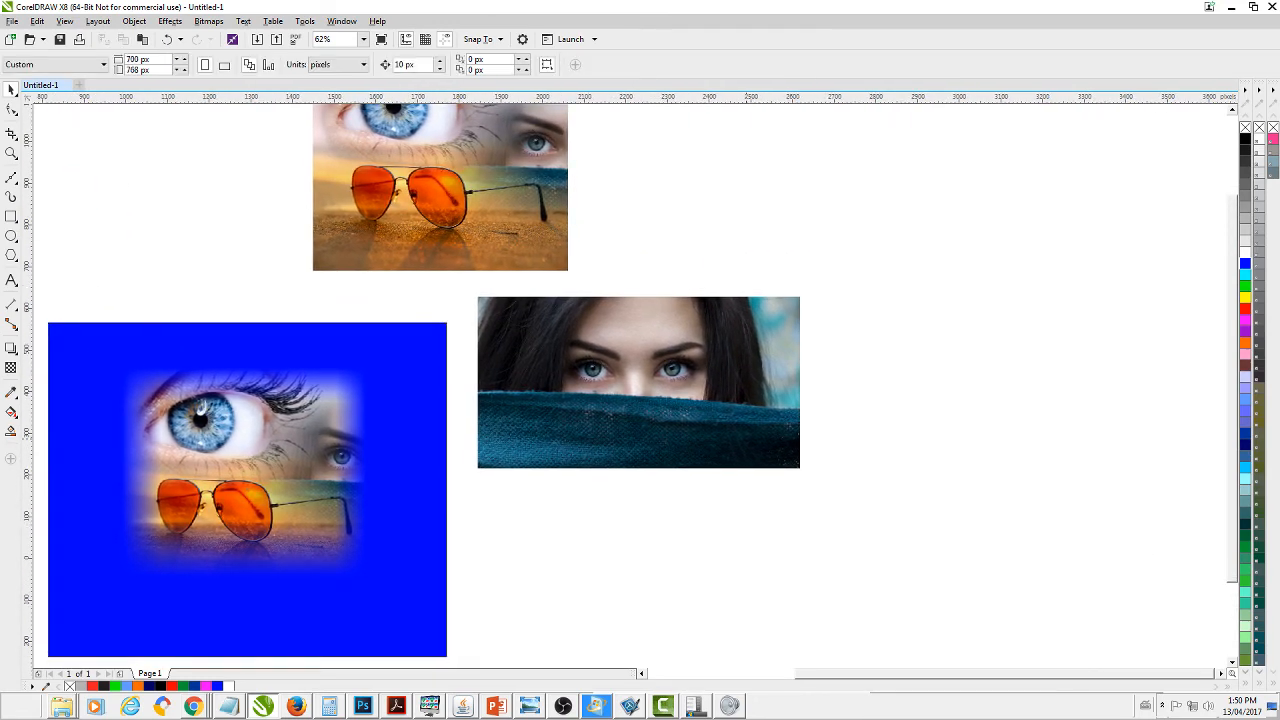
- Draw a rectangle about 775 by 412 px exactly covering the separate woman's photo and fill it with dark blue
scroll(761, 405, up, 2)
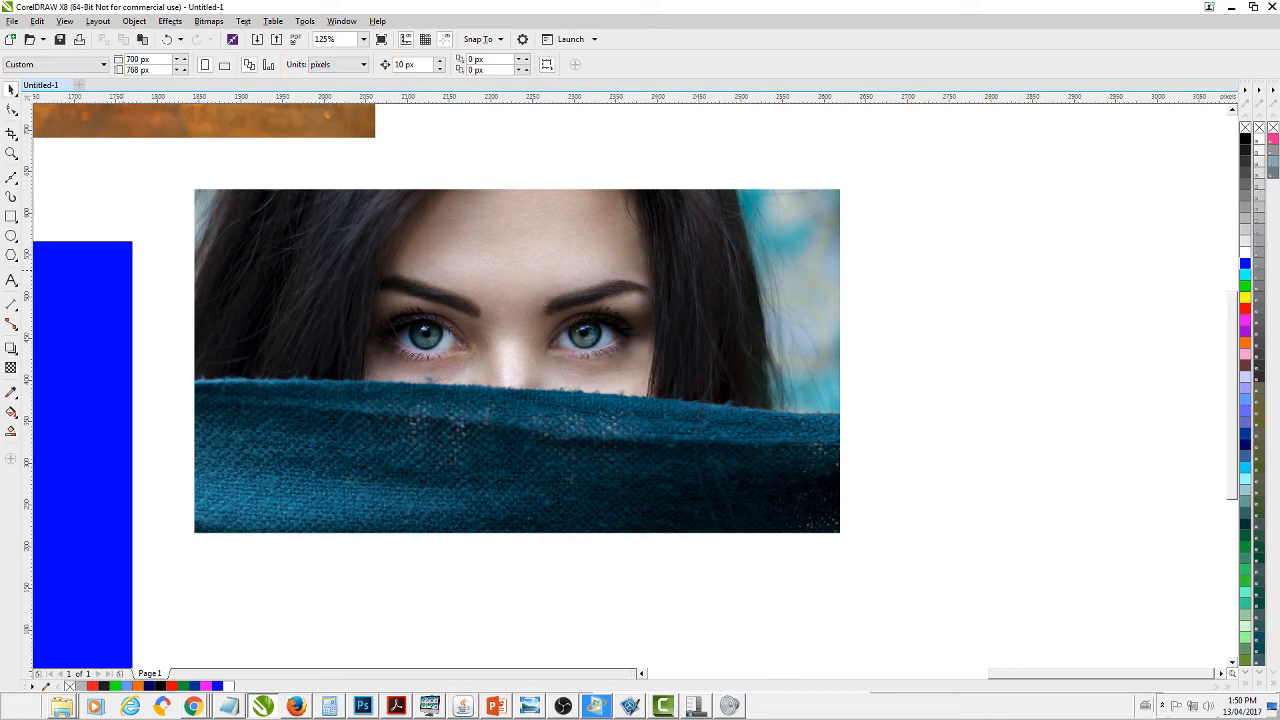
click(11, 216)
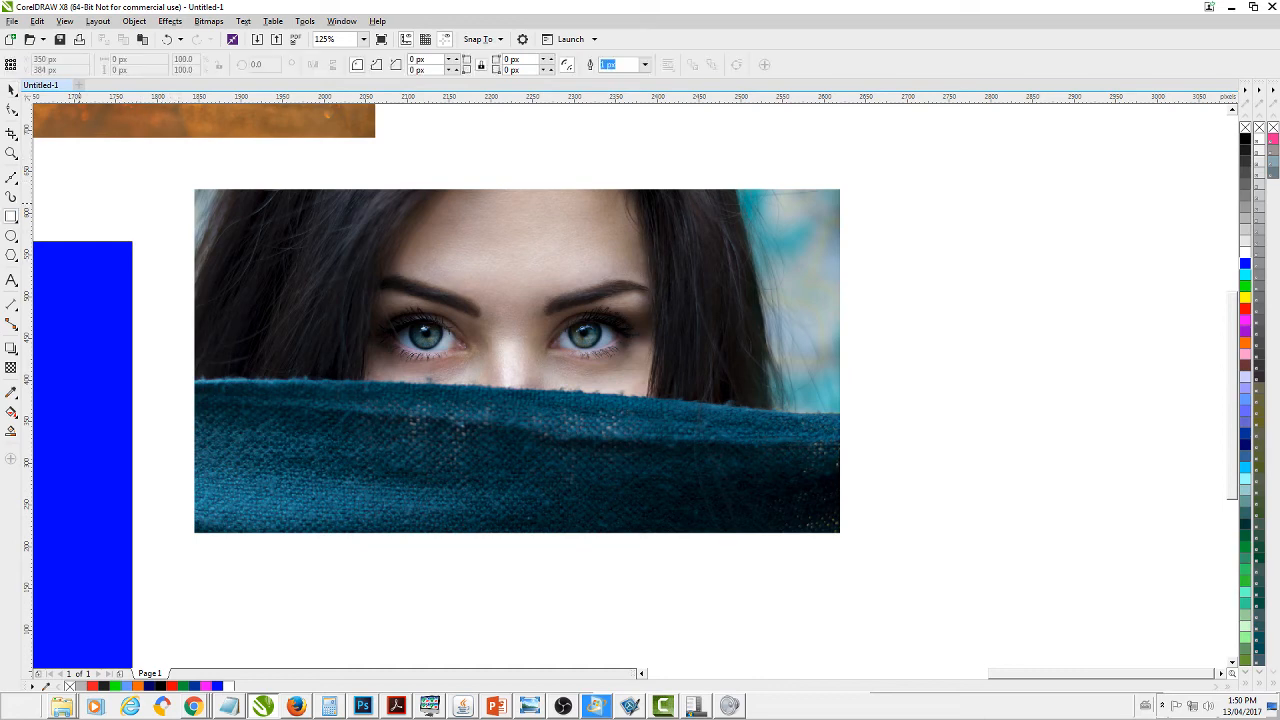
drag(194, 190, 843, 532)
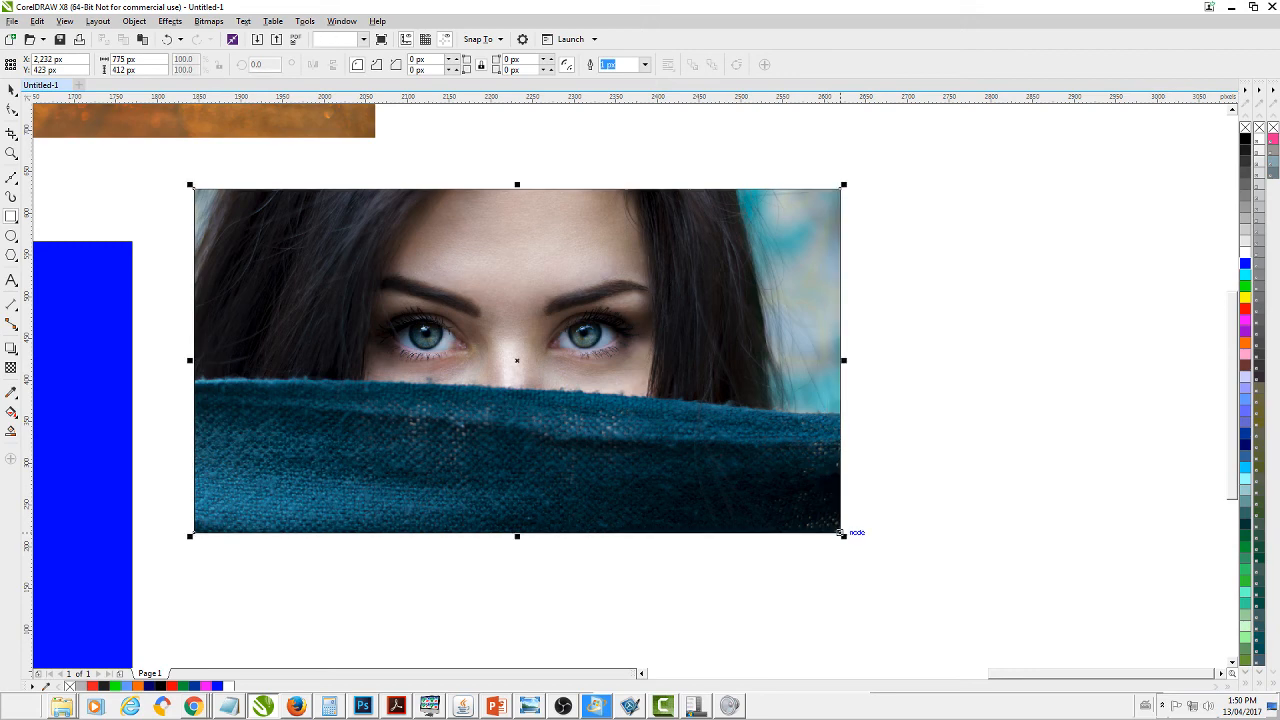
key(space)
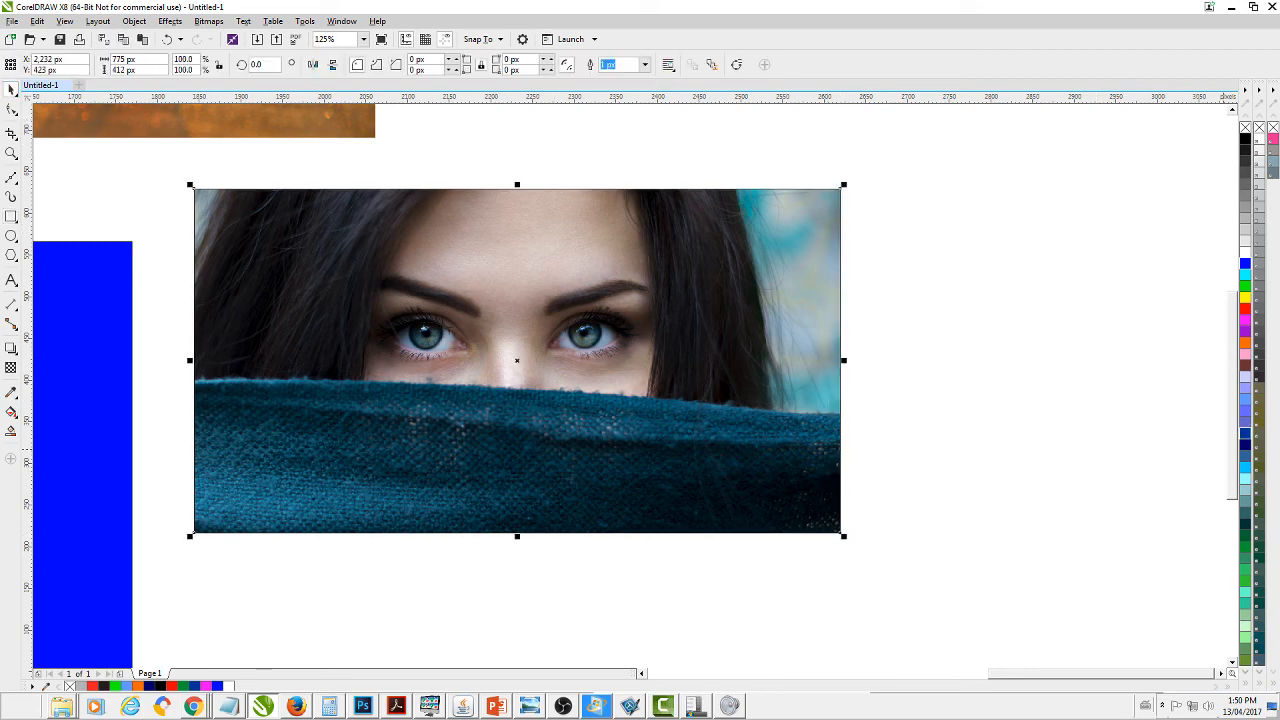
click(1245, 433)
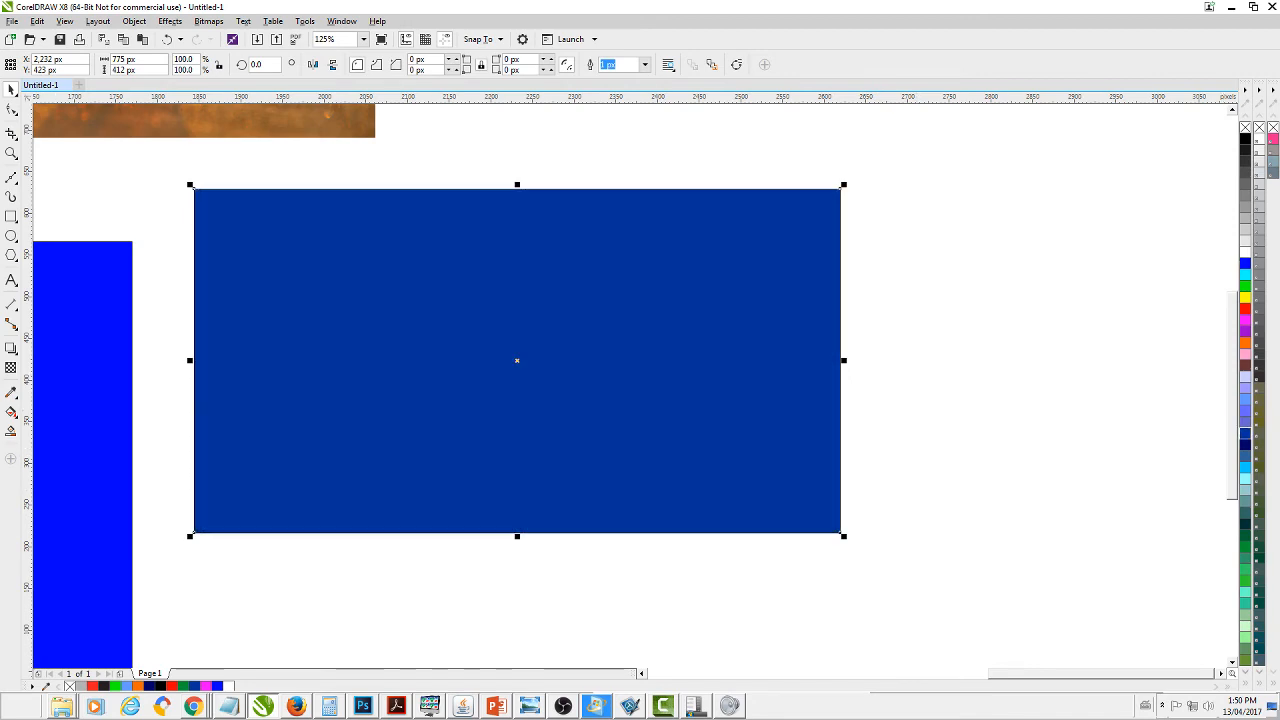
- Apply a uniform transparency of 50 to the dark blue rectangle over the woman's photo and deselect it
click(11, 368)
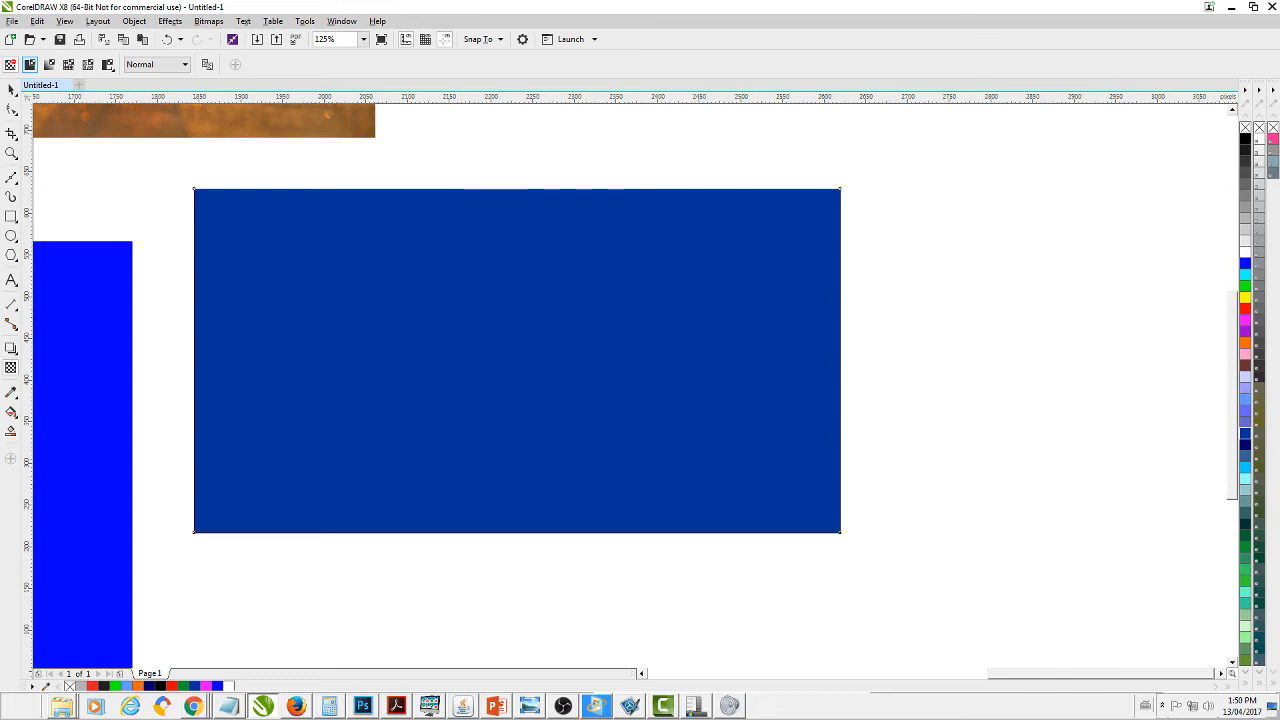
click(30, 64)
click(11, 90)
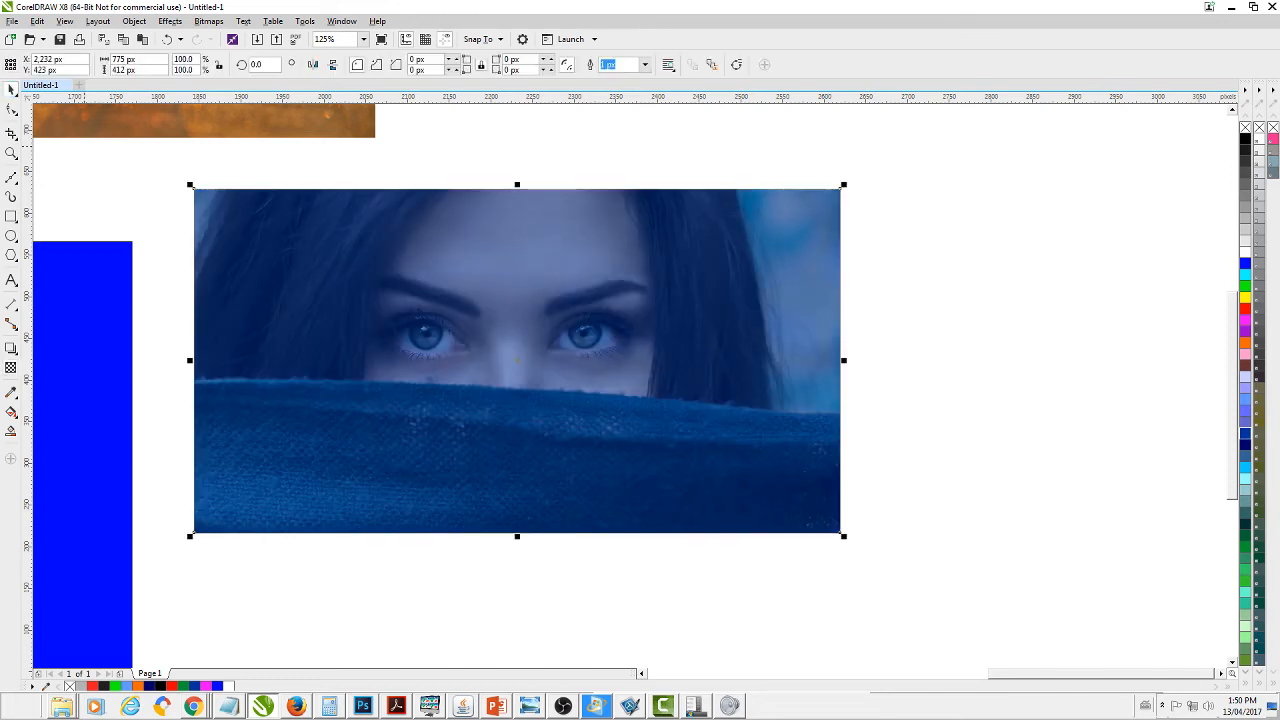
key(Escape)
- Set the dark blue overlay's uniform transparency to 62
click(616, 515)
click(11, 367)
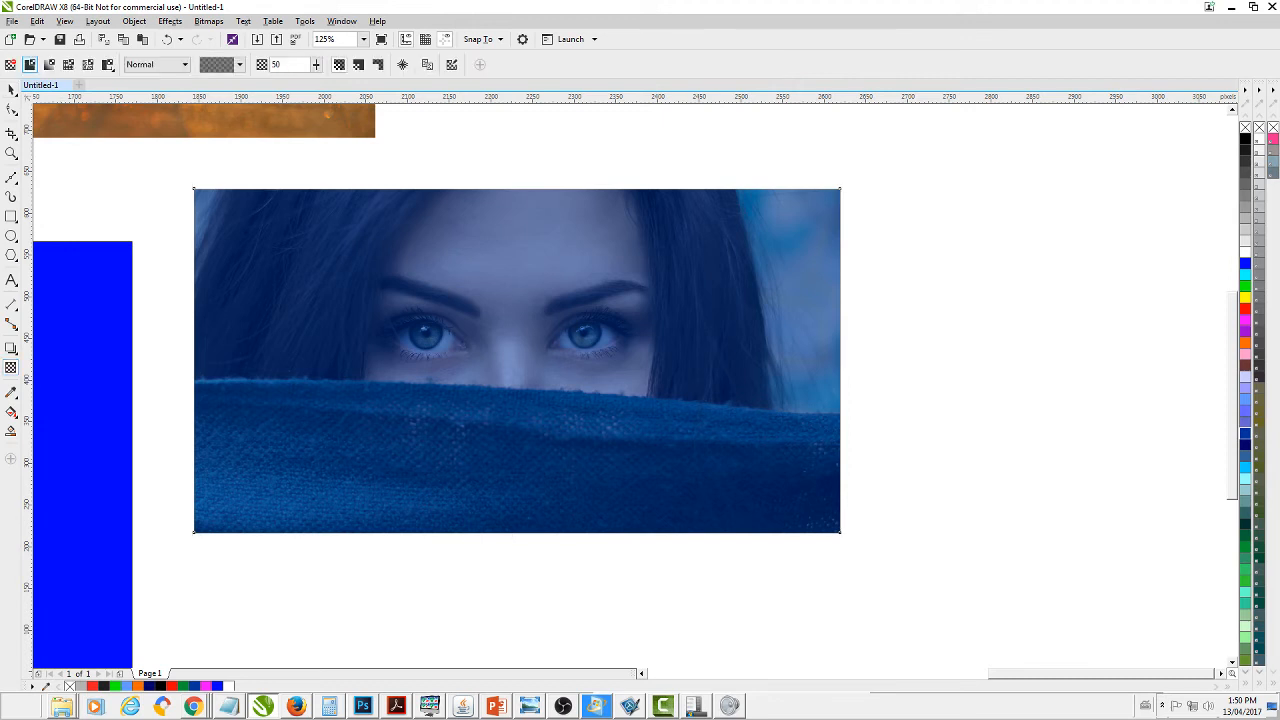
click(316, 65)
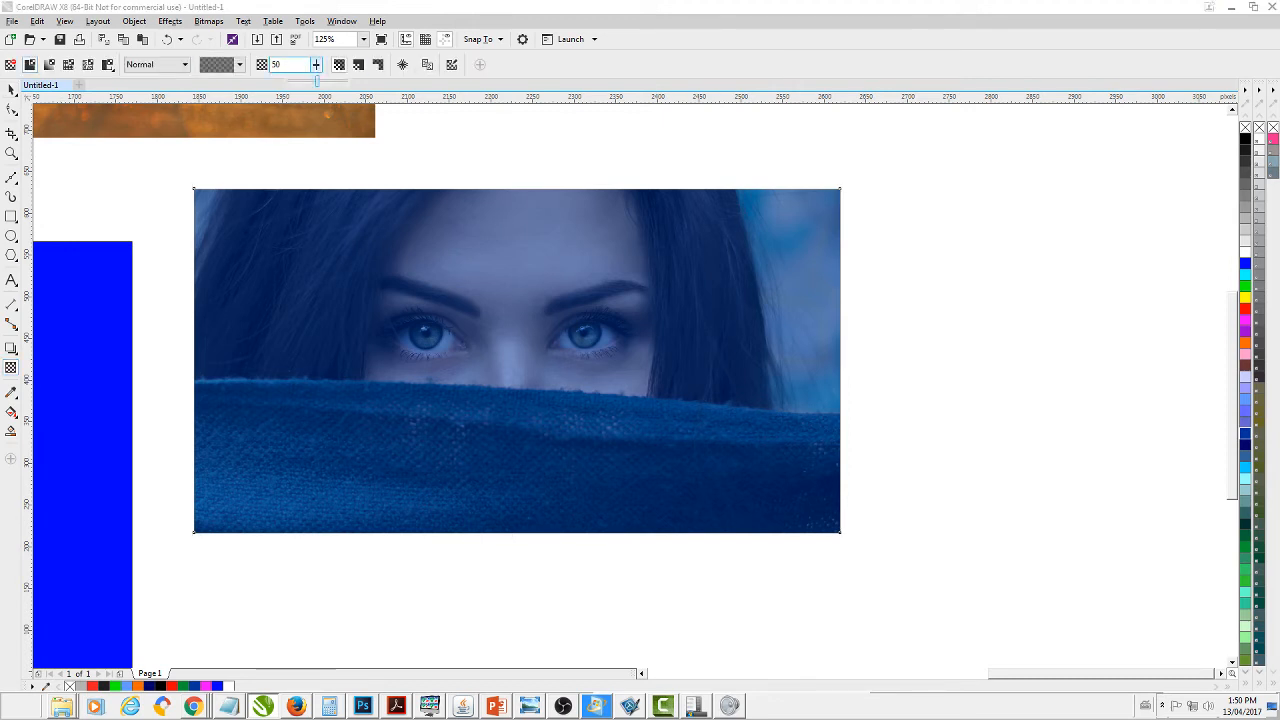
mouse_move(318, 81)
mouse_down()
mouse_move(299, 81)
mouse_move(320, 81)
mouse_up()
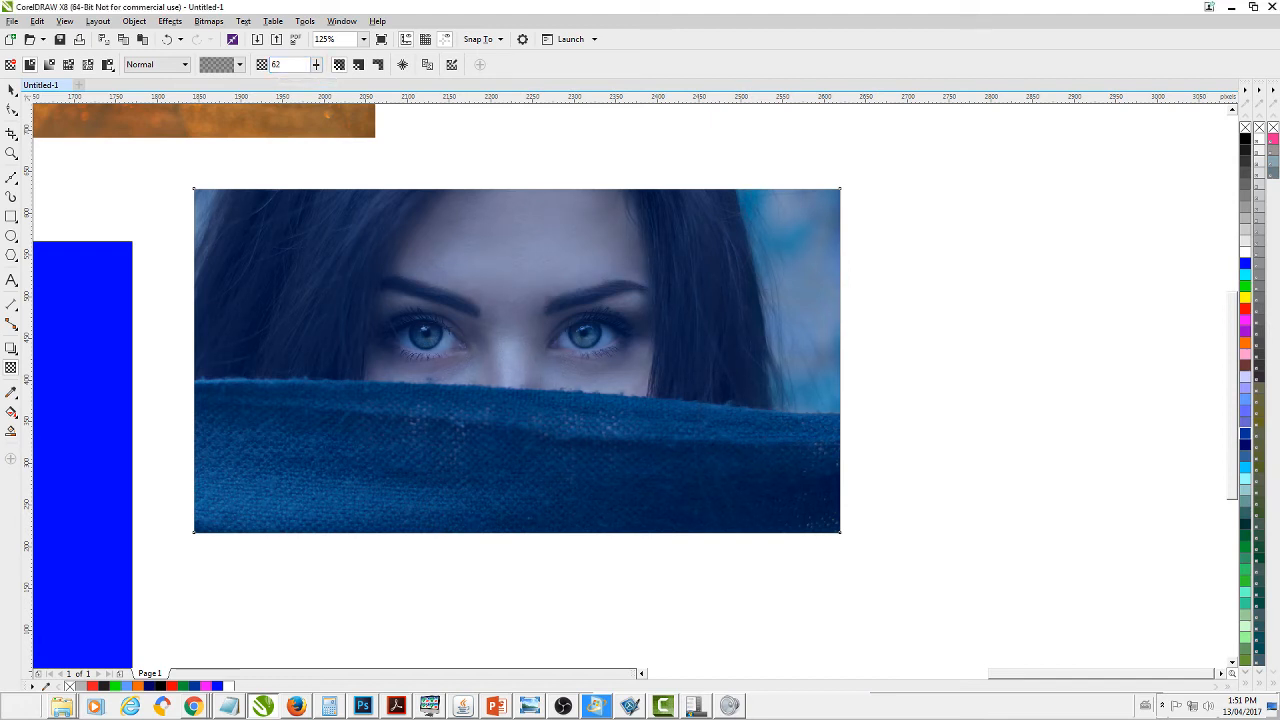
click(11, 90)
scroll(110, 200, down, 1)
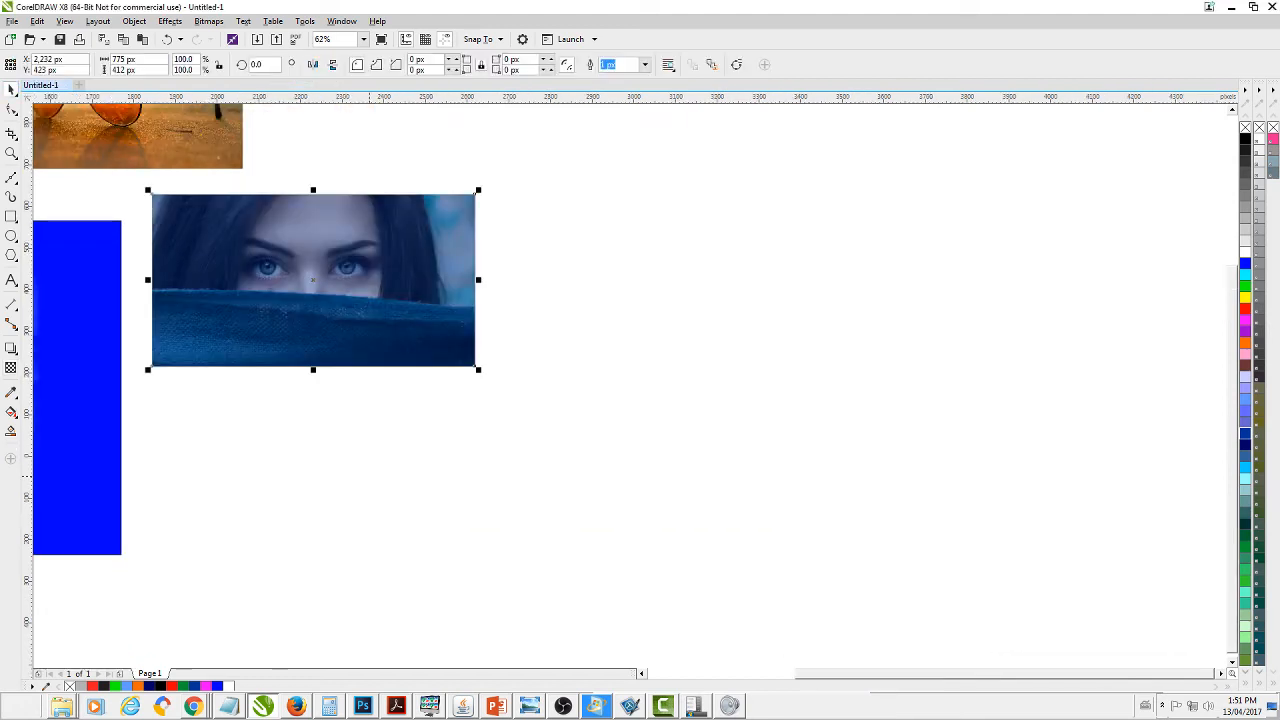
- Duplicate the woman's photo together with its dark blue overlay and place the copy directly below the original
click(369, 476)
drag(152, 476, 143, 418)
click(522, 190)
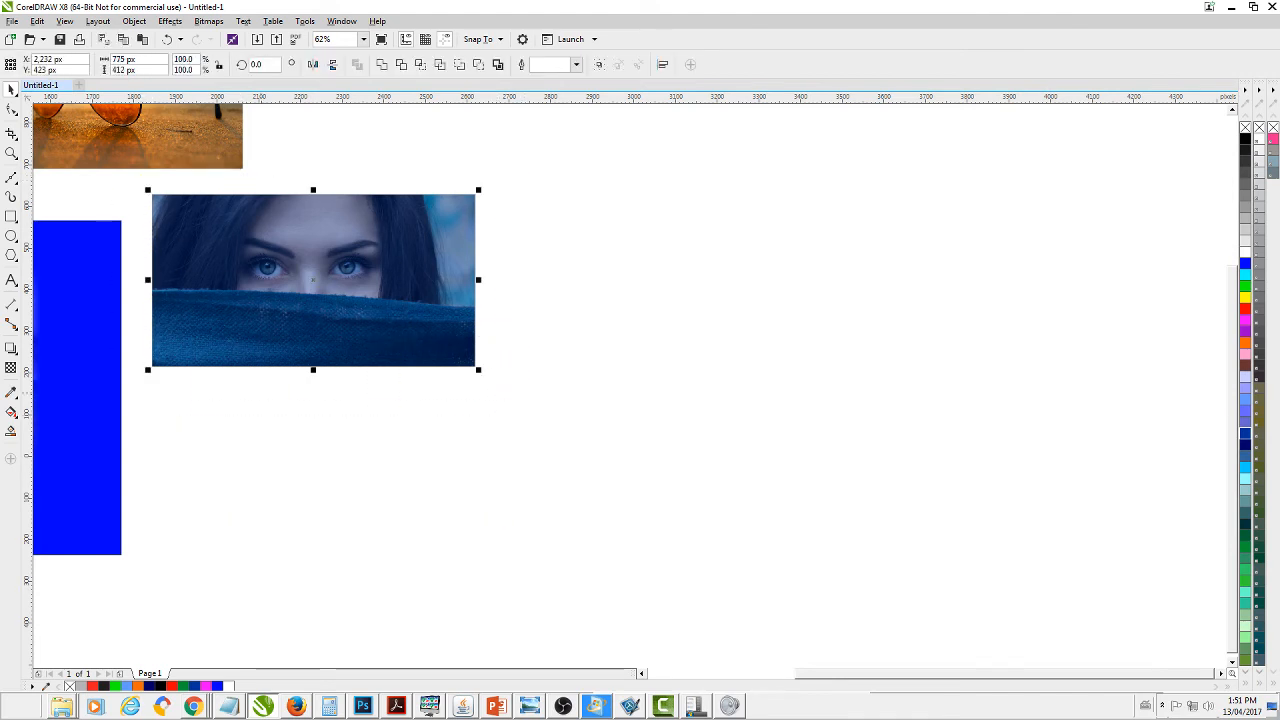
key(KP_Add)
drag(301, 314, 301, 497)
click(535, 370)
- Delete the dark blue overlay from the upper woman's photo and compare it with the tinted copy below
click(434, 295)
key(Delete)
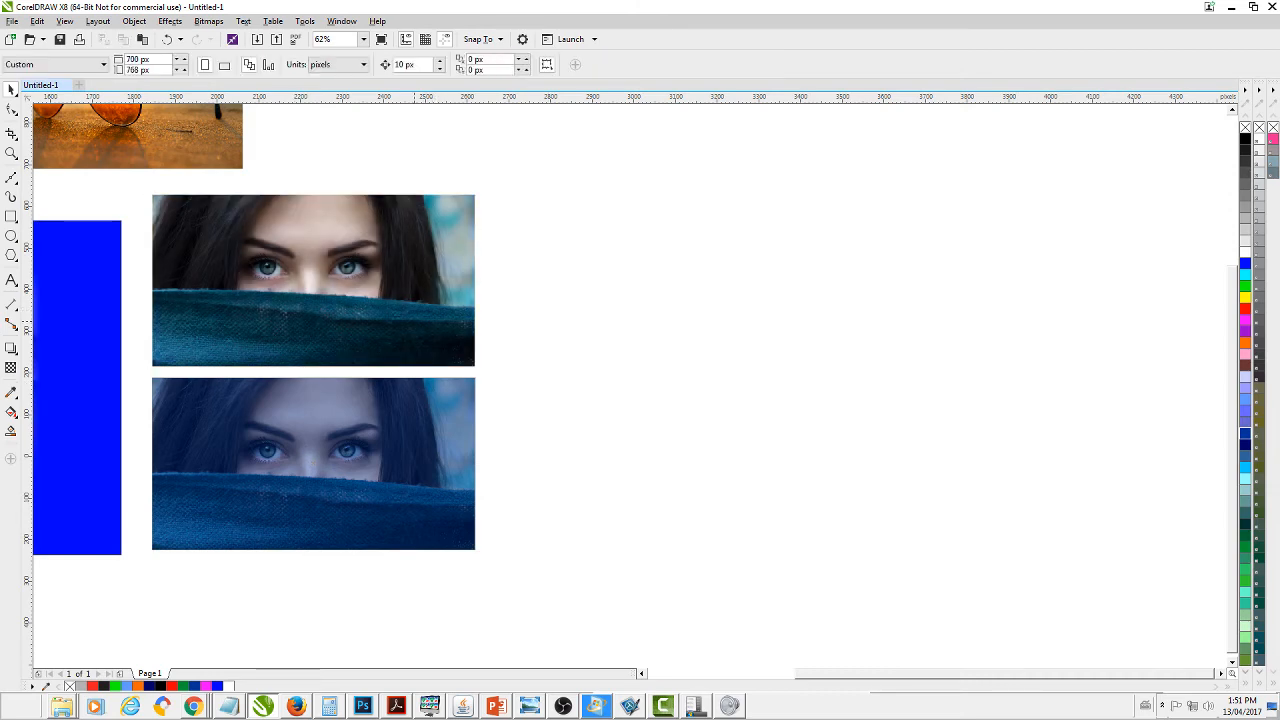
key(z)
drag(146, 194, 476, 550)
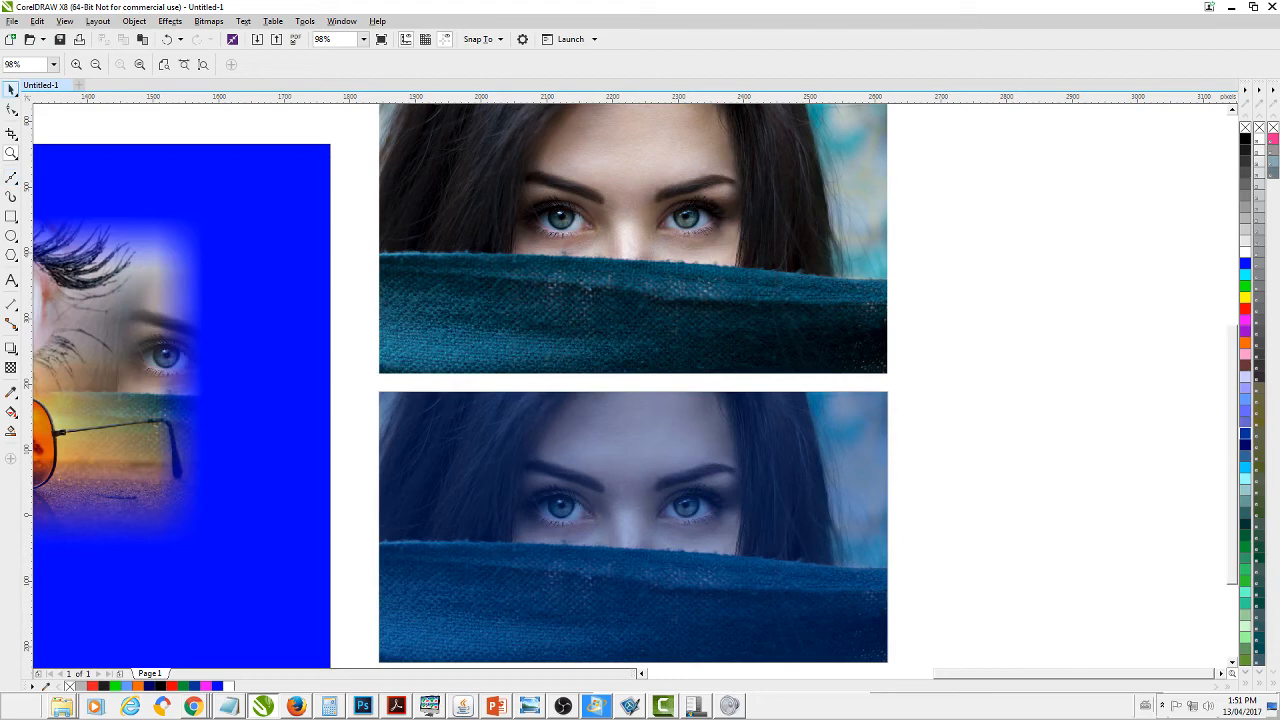
click(11, 89)
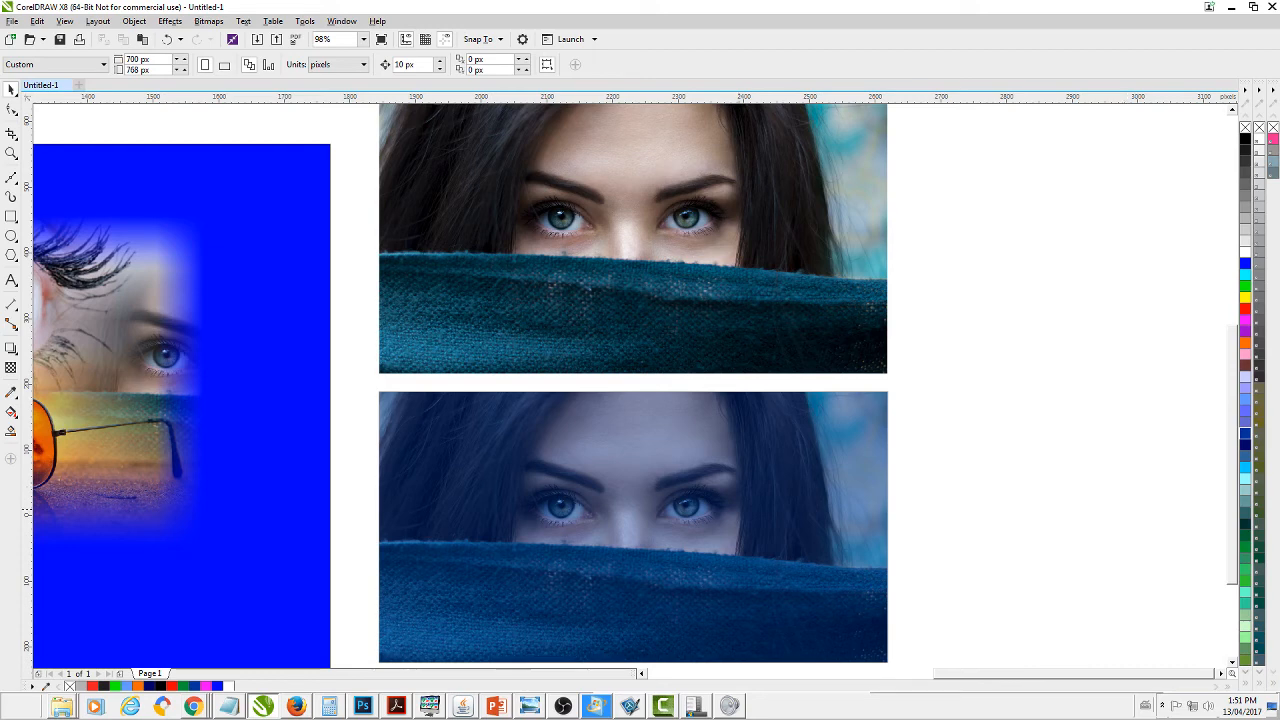
- Place a copy of the untinted woman's photo directly to the right of the two stacked photos
drag(839, 533, 494, 458)
scroll(860, 467, down, 1)
drag(290, 286, 588, 362)
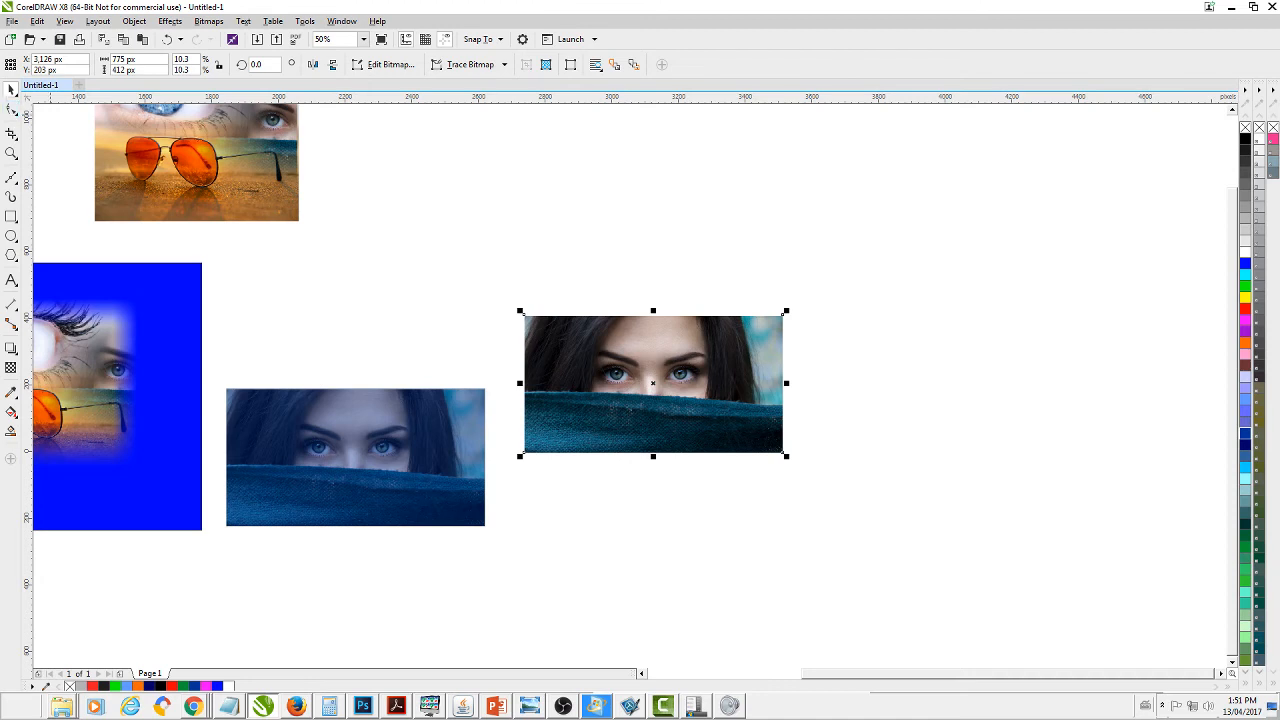
key(ctrl+z)
drag(330, 300, 588, 374)
key(z)
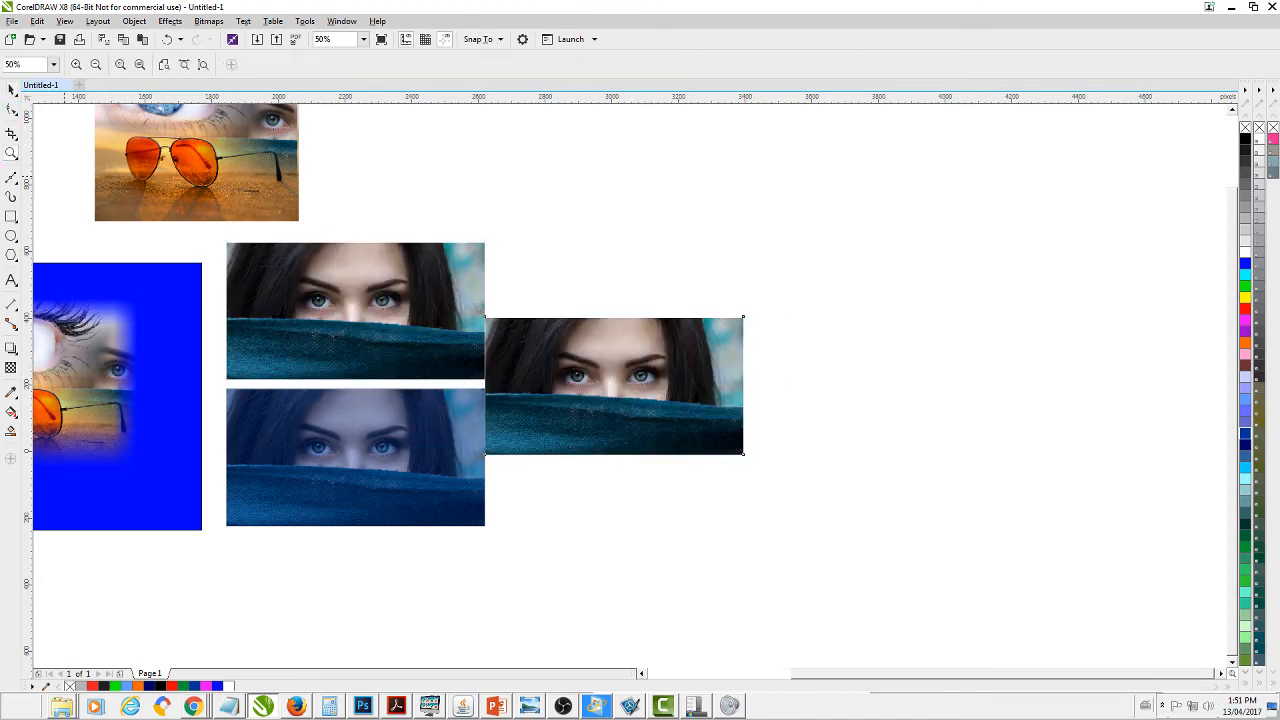
drag(216, 231, 800, 550)
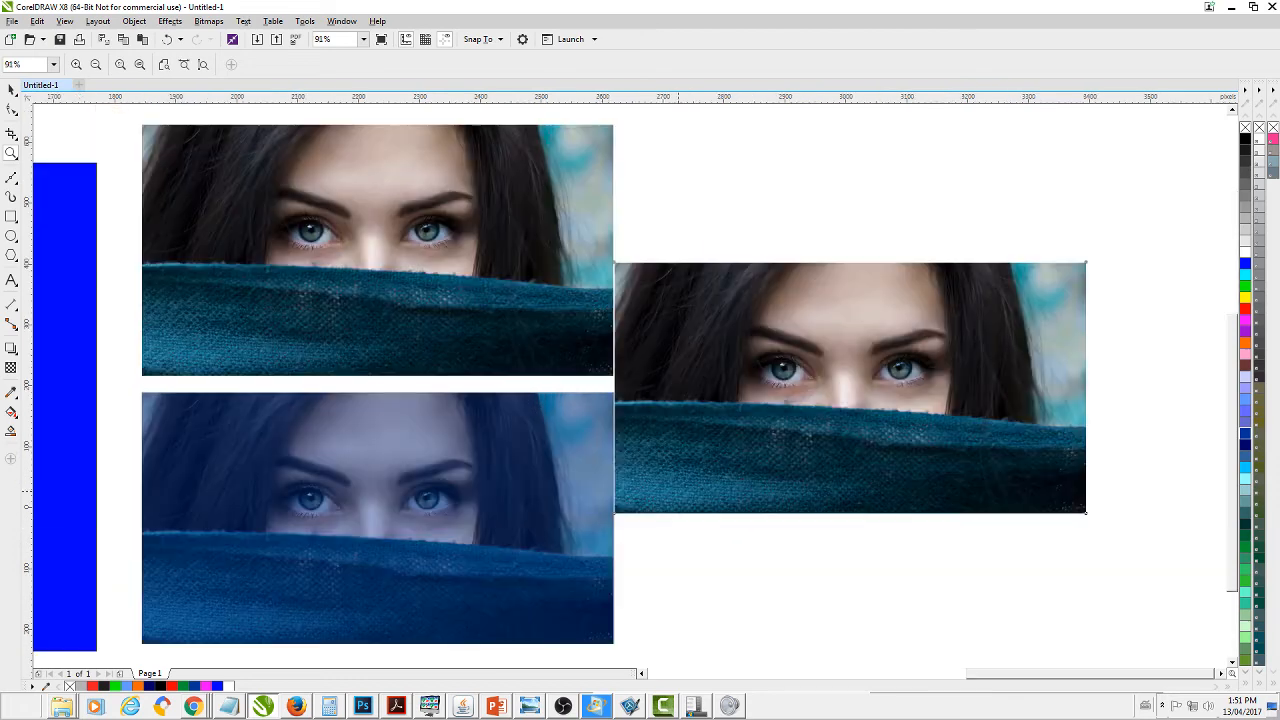
- Draw a 775 by 412 px rectangle exactly covering the new photo copy, fill it dark blue and remove its outline
click(11, 89)
click(11, 216)
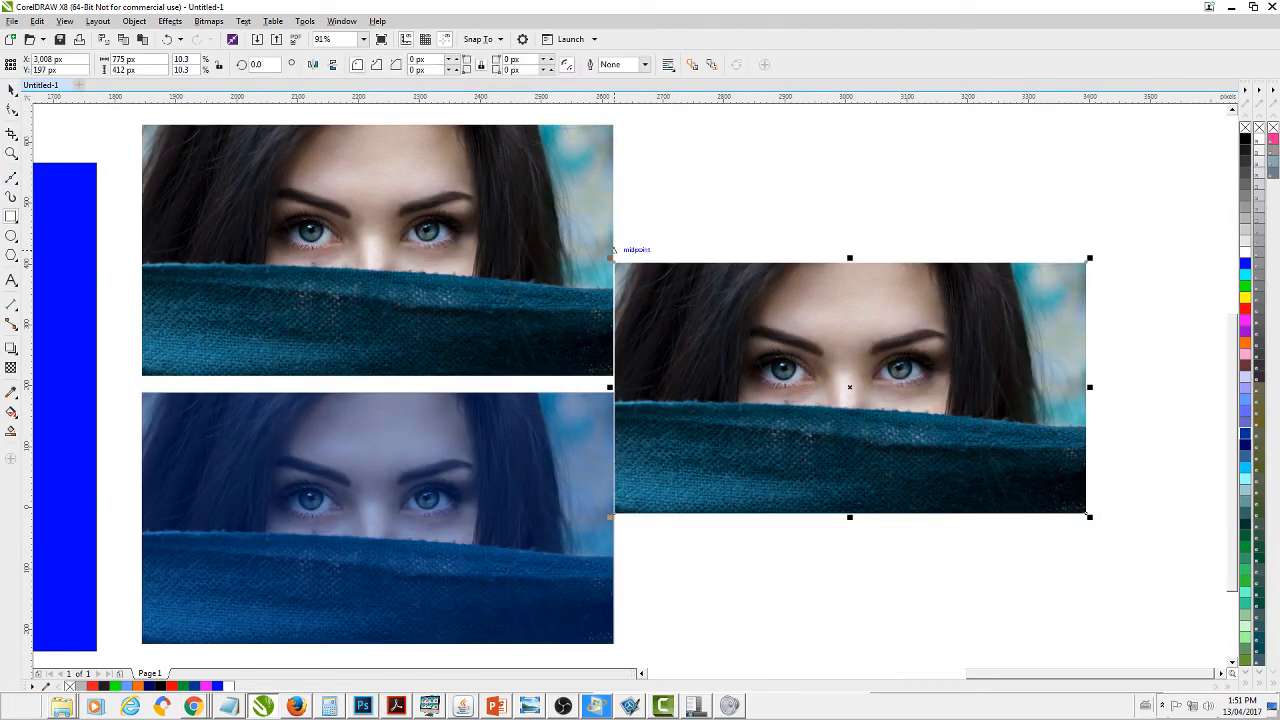
drag(612, 260, 1088, 516)
click(1245, 433)
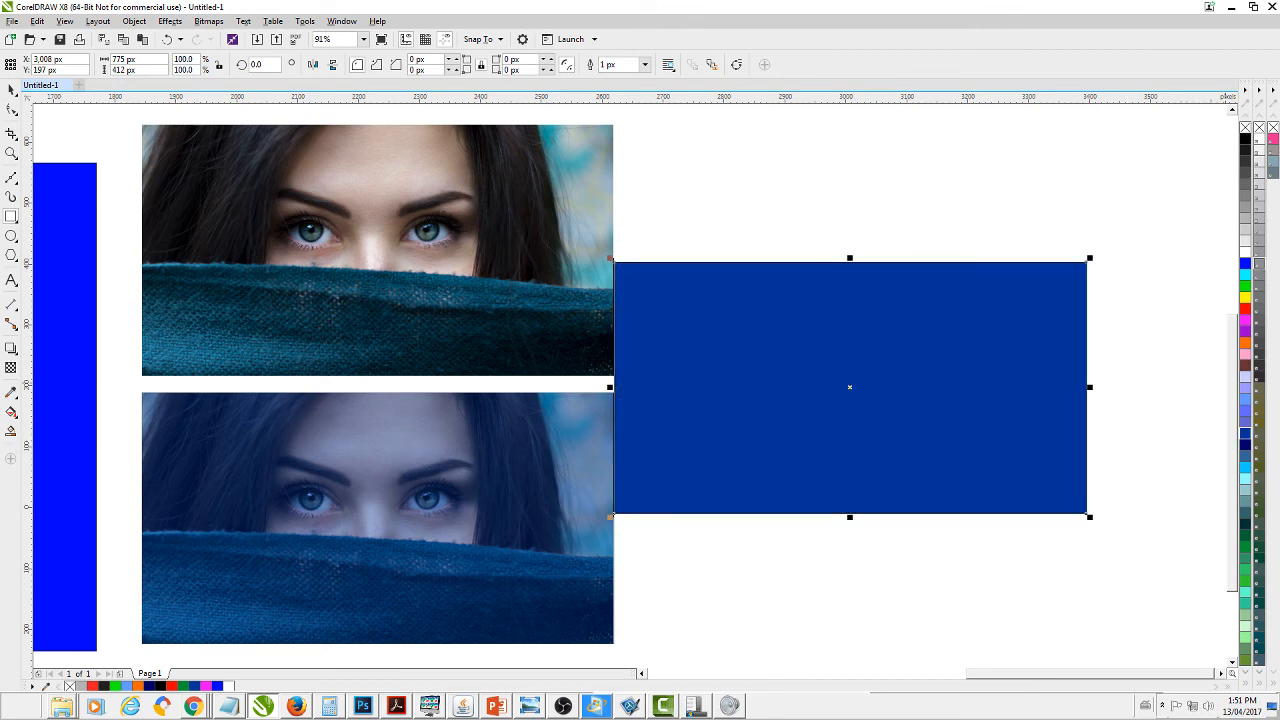
right_click(1245, 127)
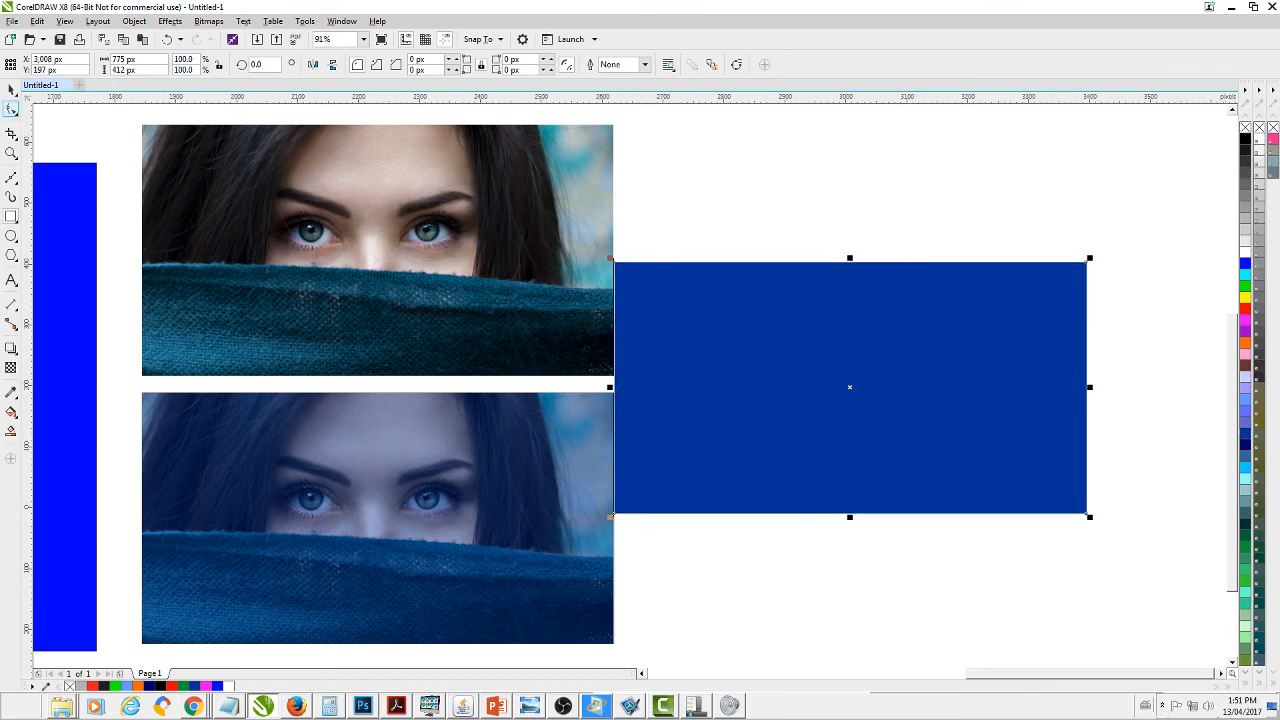
click(11, 89)
- Apply a horizontal linear transparency to the dark blue rectangle, solid at the photo's left and fading to clear at its right, and deselect it
click(11, 367)
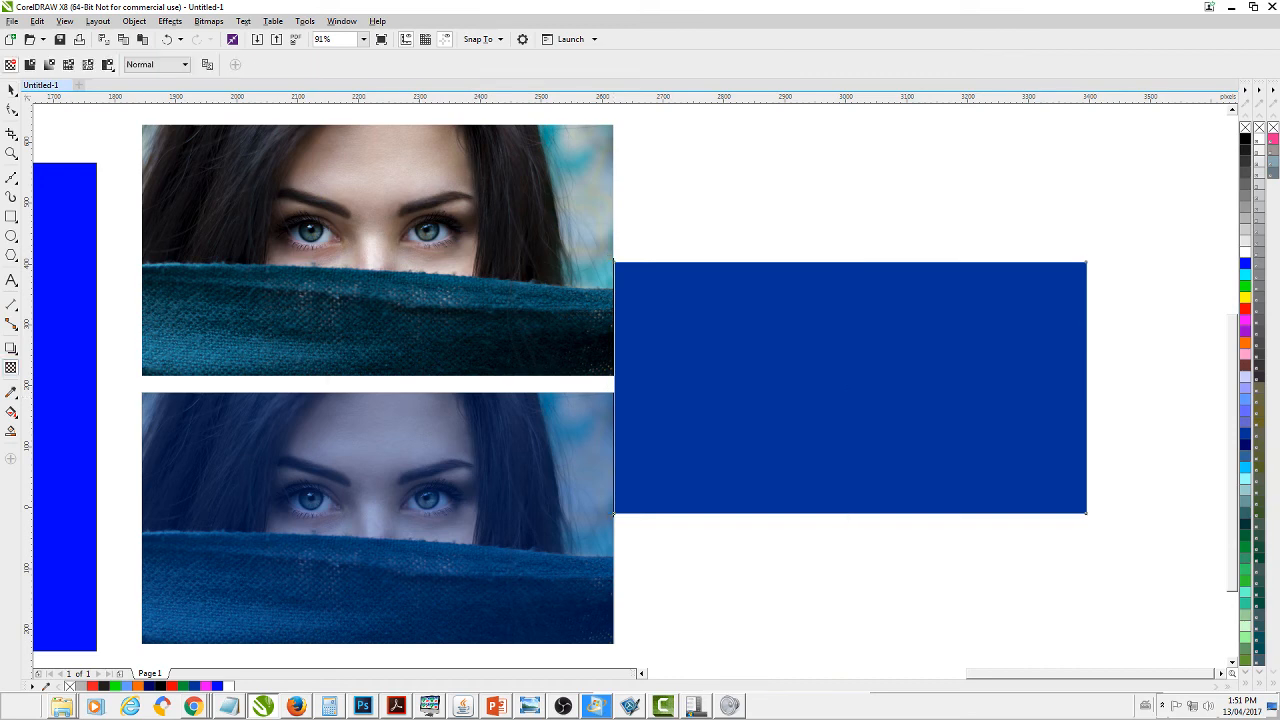
drag(748, 399, 1043, 399)
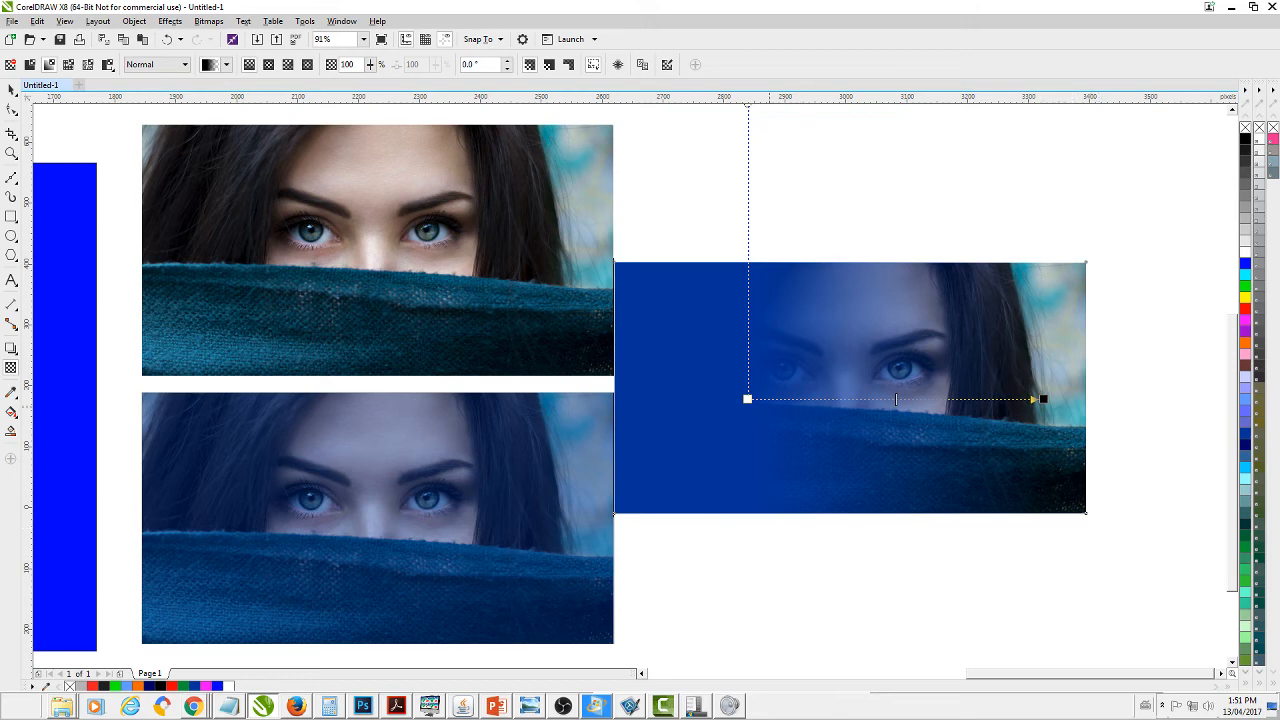
drag(748, 399, 675, 399)
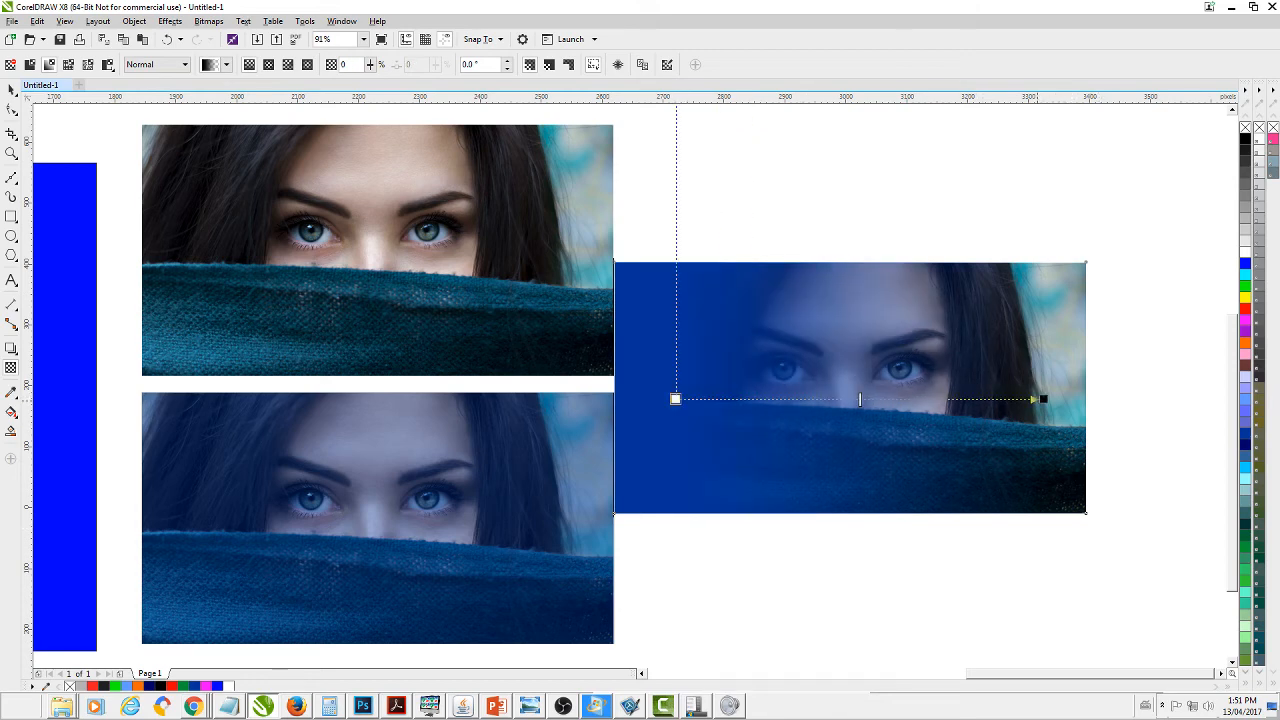
drag(1043, 399, 985, 399)
click(11, 89)
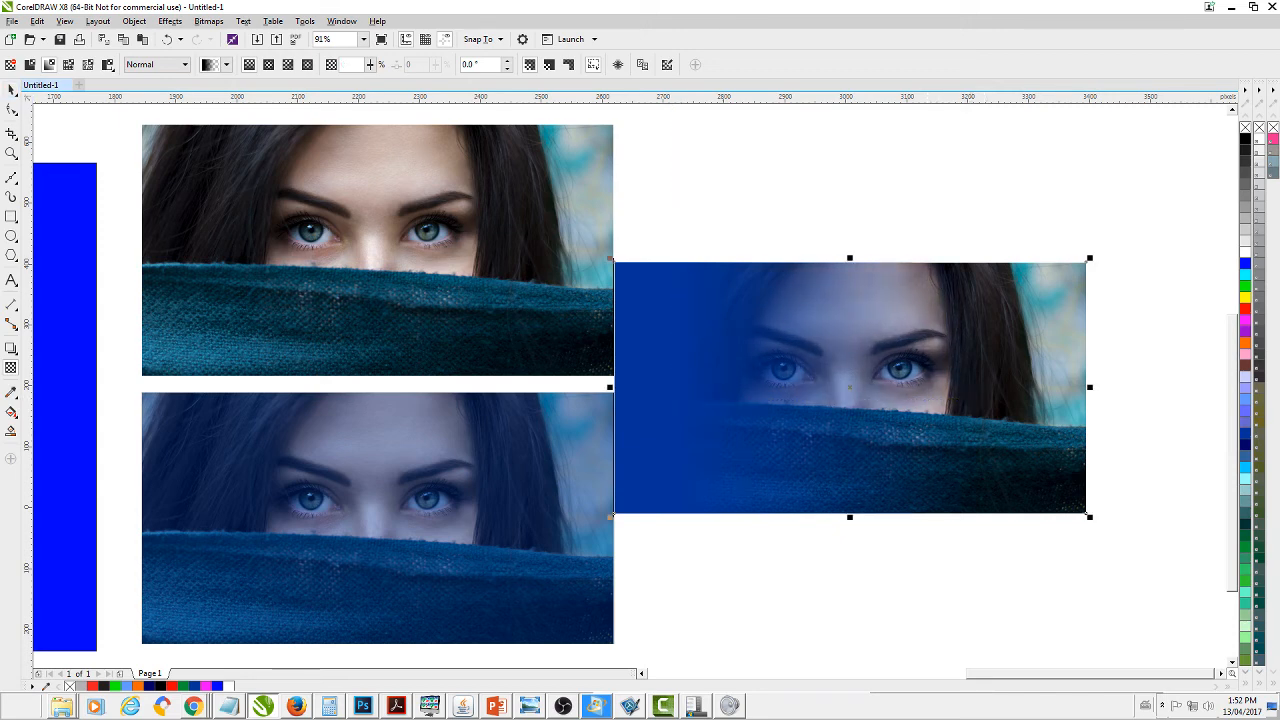
key(Escape)
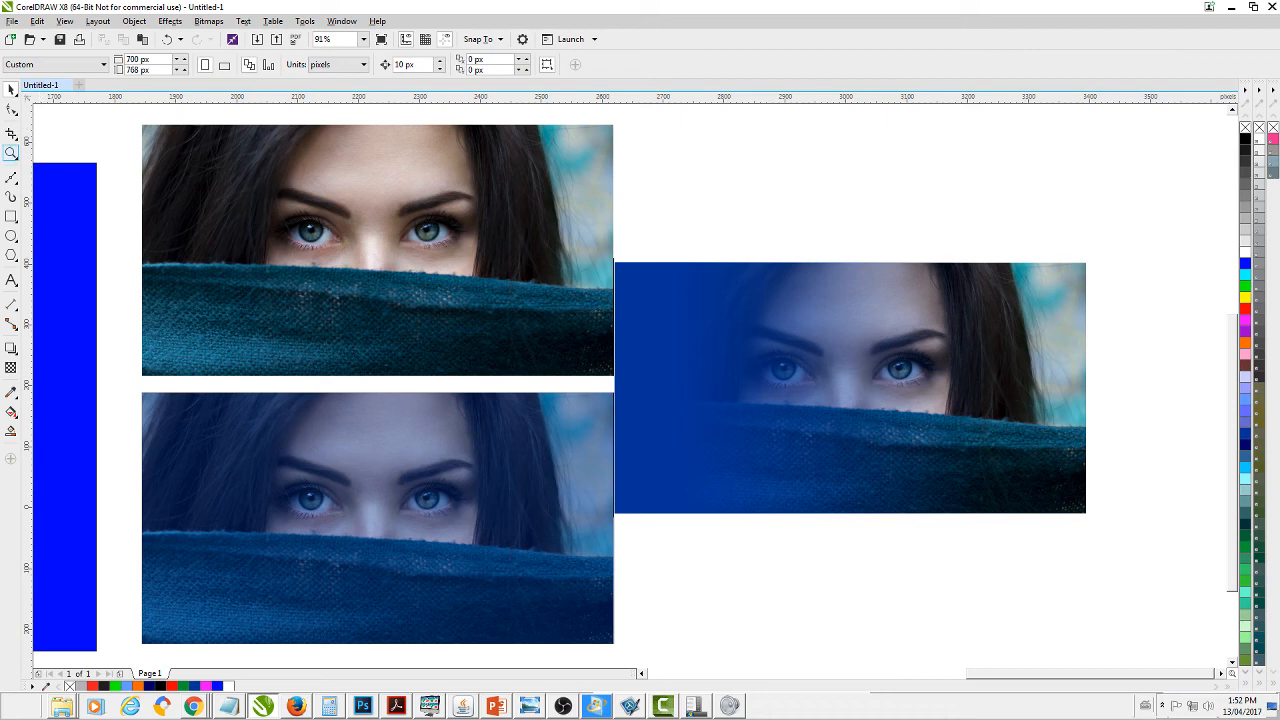
- Examine the untinted, uniformly tinted and gradient-tinted versions of the woman's photo against each other
click(11, 152)
drag(158, 168, 1068, 626)
key(space)
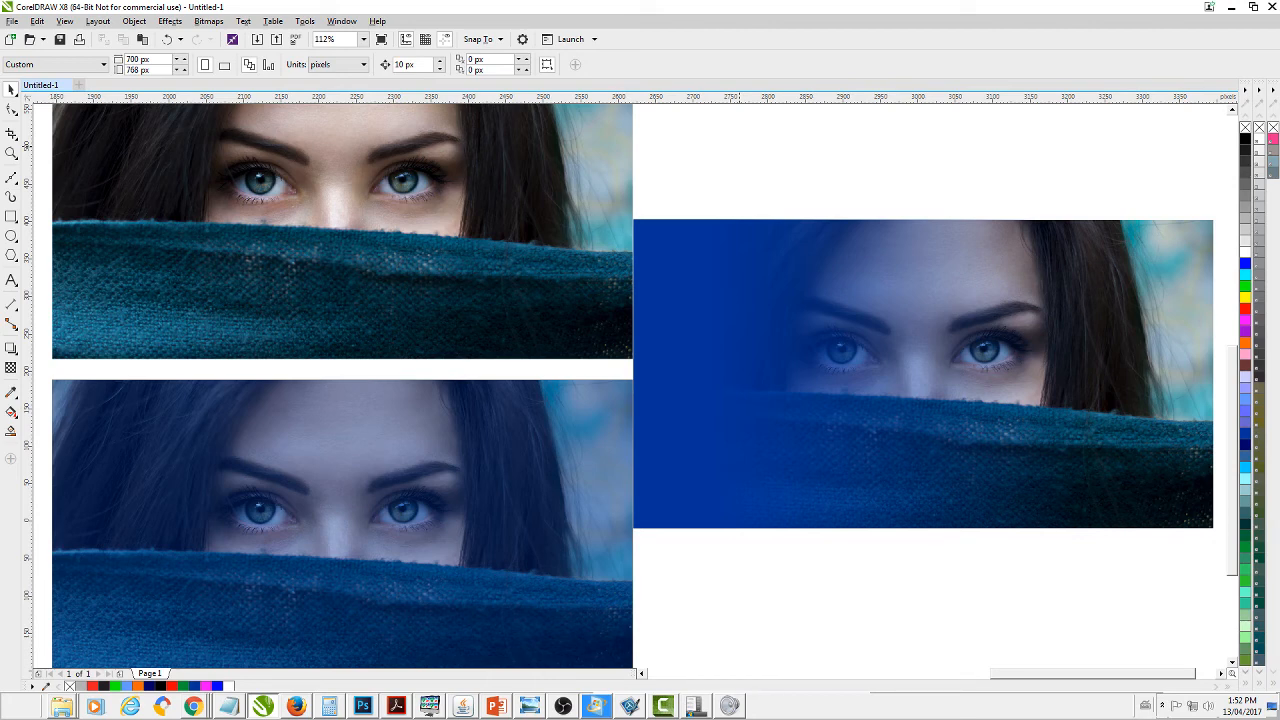
scroll(747, 166, down, 2)
drag(458, 250, 265, 361)
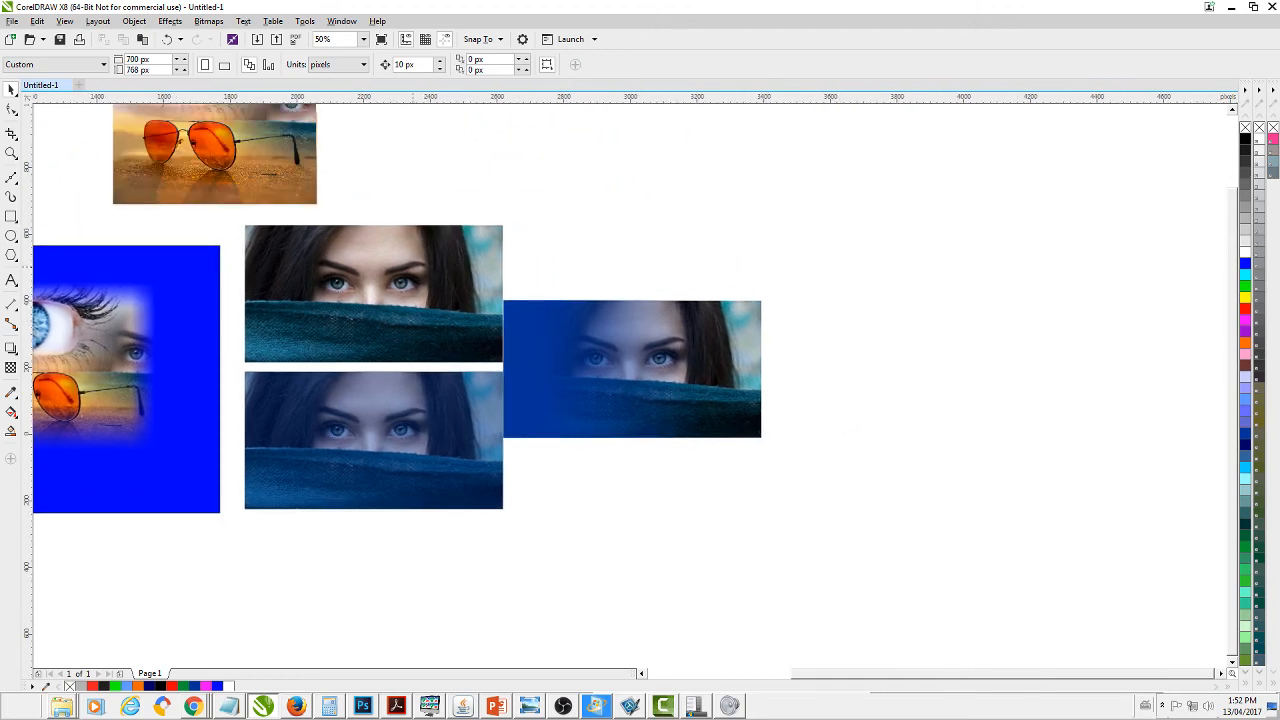
scroll(330, 271, up, 2)
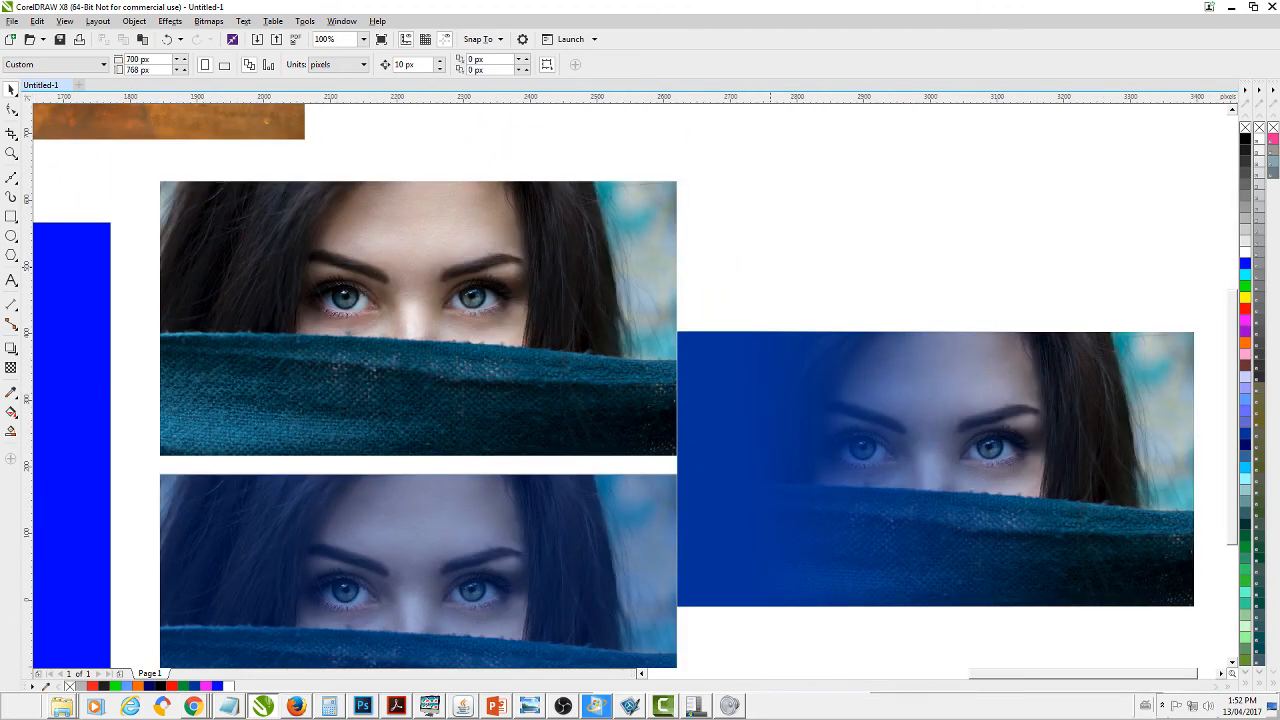
drag(762, 272, 695, 270)
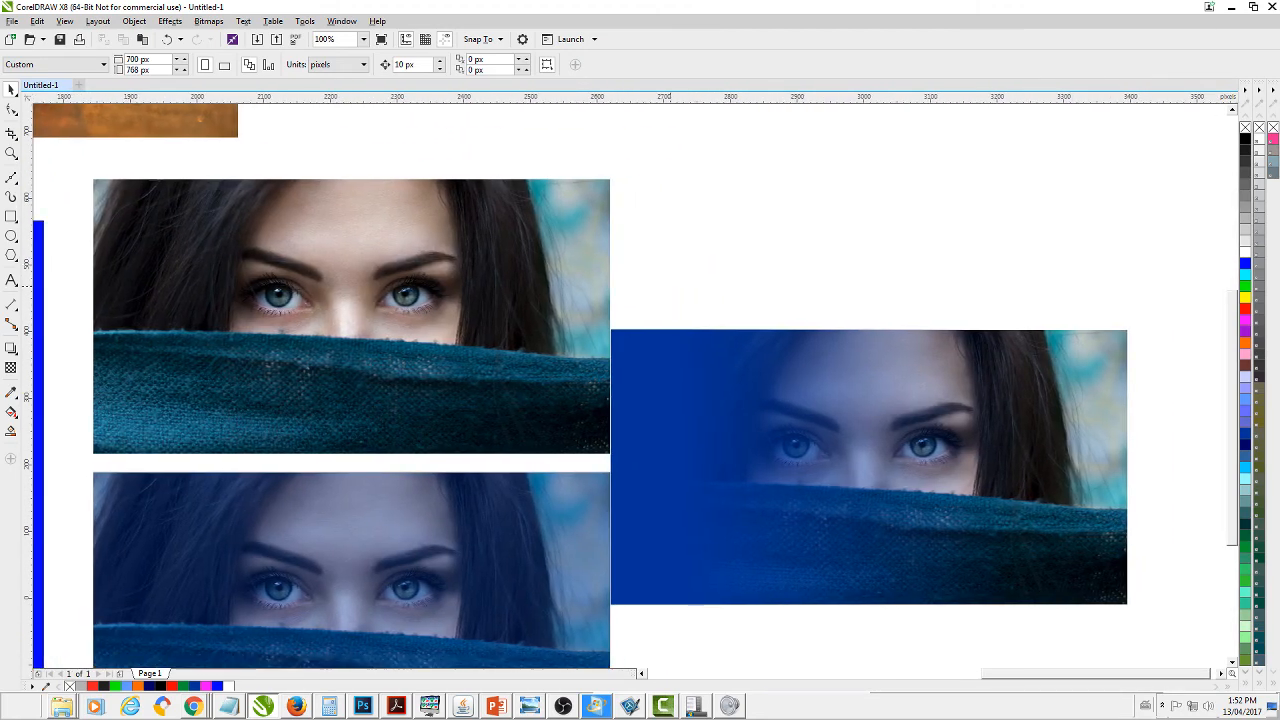
scroll(671, 287, down, 2)
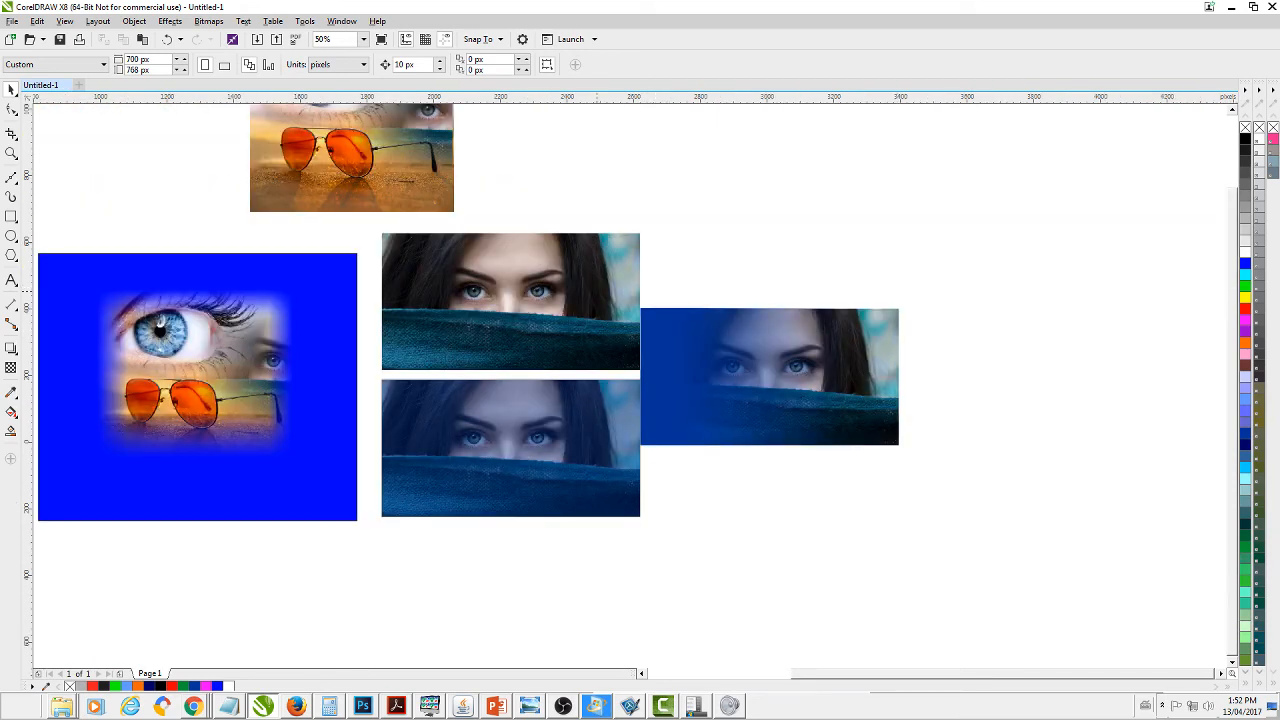
click(526, 309)
scroll(526, 309, up, 2)
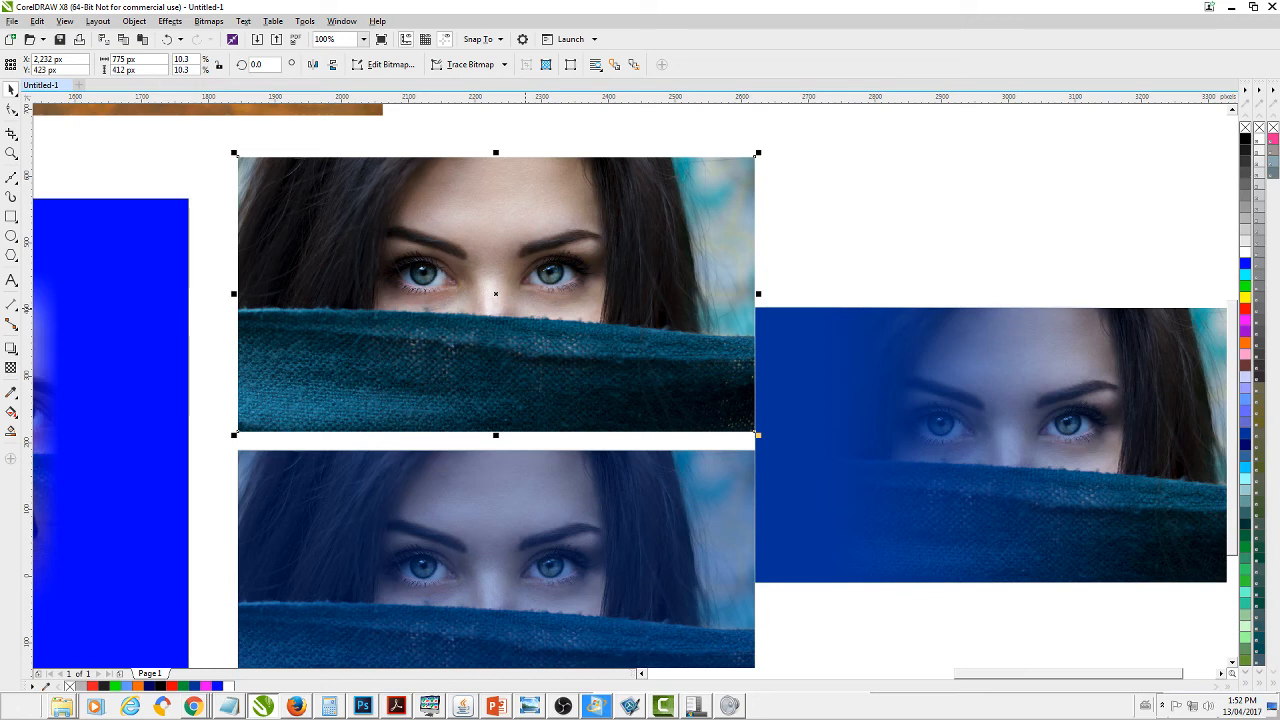
click(829, 207)
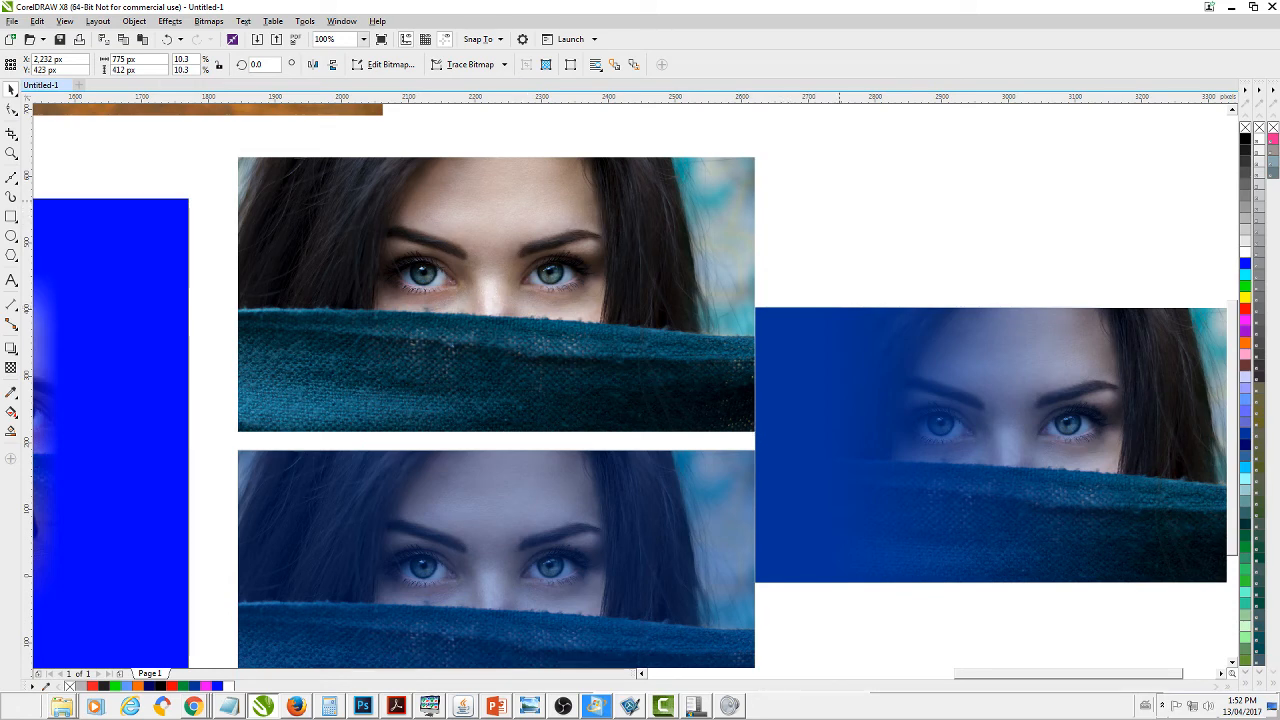
drag(829, 207, 699, 250)
- Place another copy of the untinted woman's photo just above the gradient-tinted version
click(538, 346)
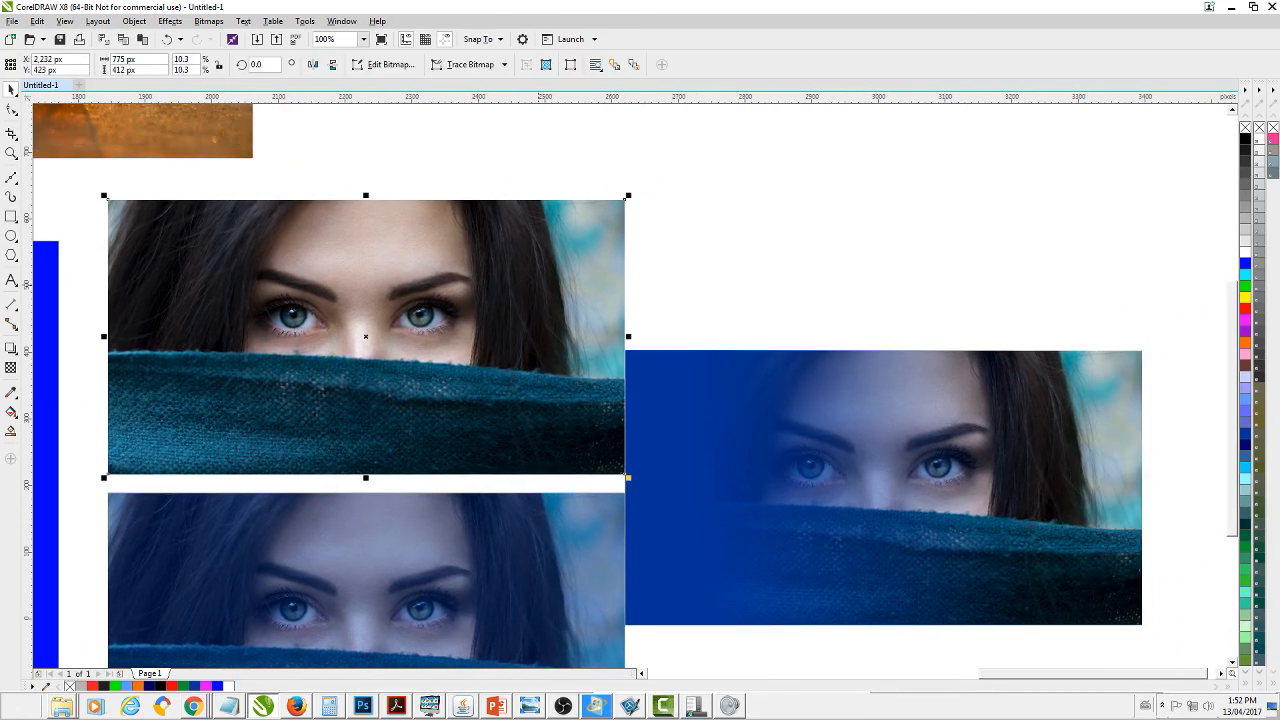
drag(538, 346, 829, 300)
right_click(1069, 215)
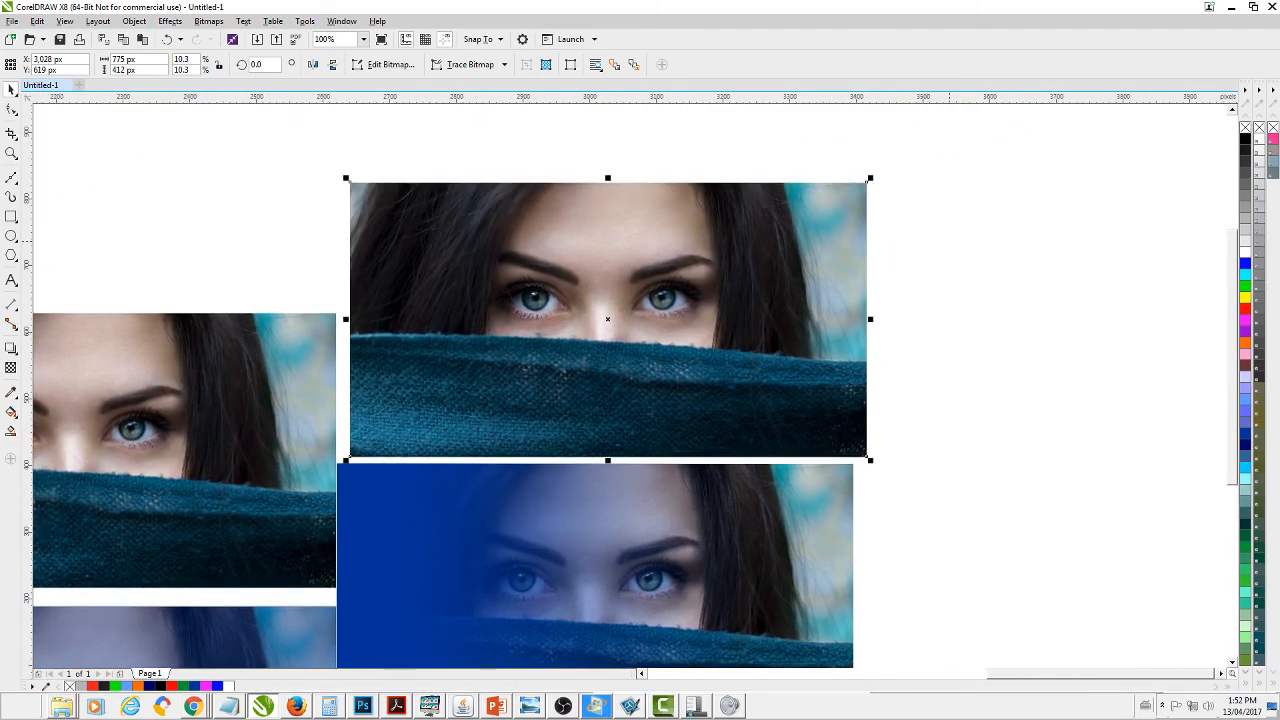
drag(1098, 235, 1022, 273)
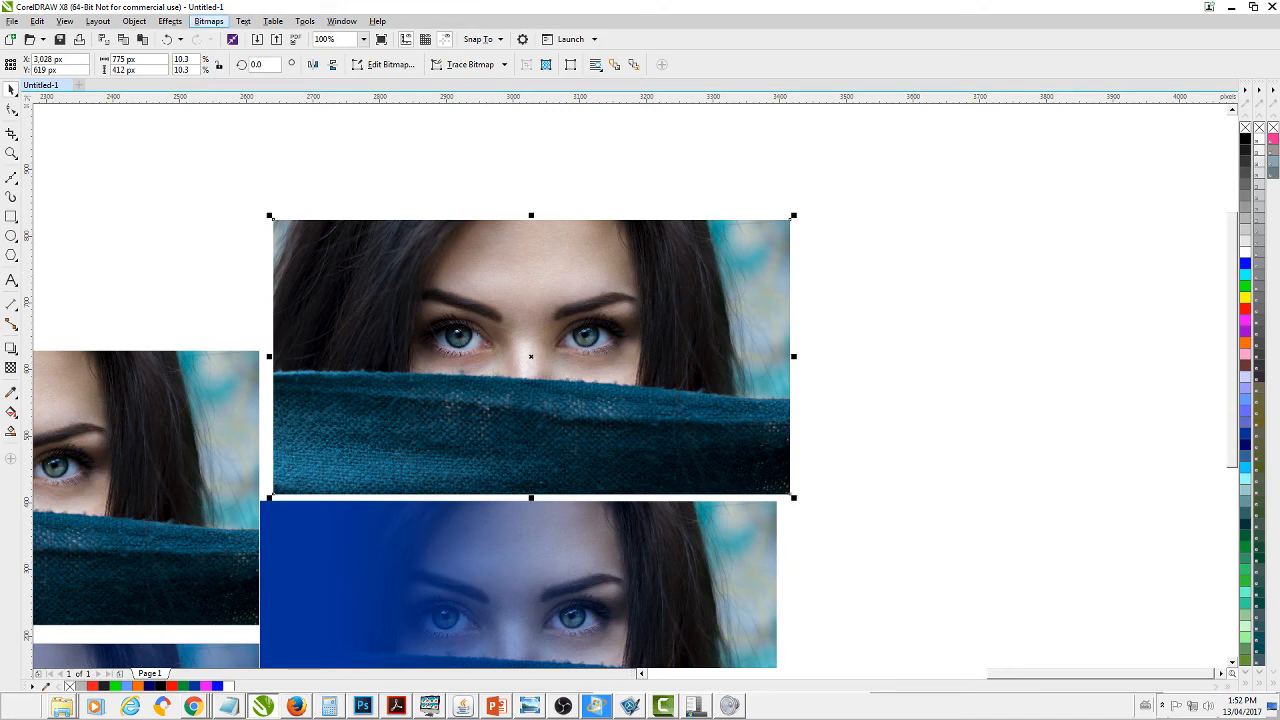
- Convert the new photo copy to a Grayscale (8-bit) bitmap at 300 dpi with anti-aliasing and transparent background
click(208, 21)
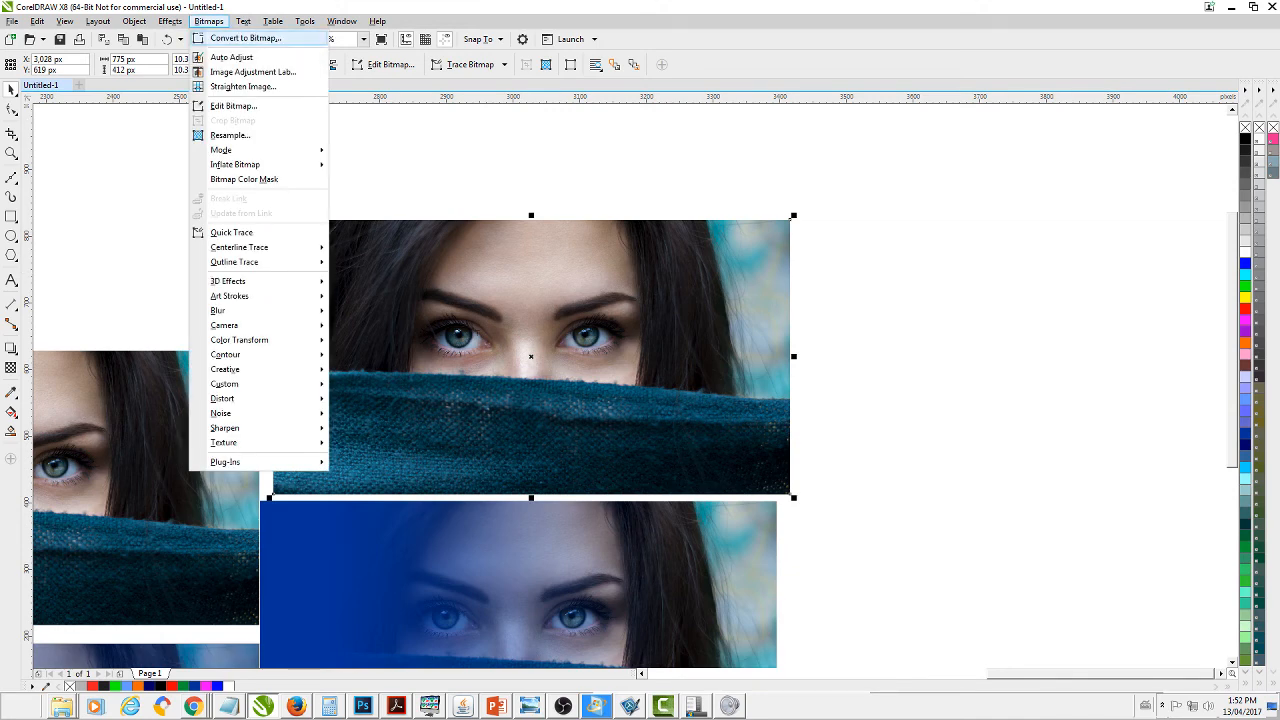
click(245, 38)
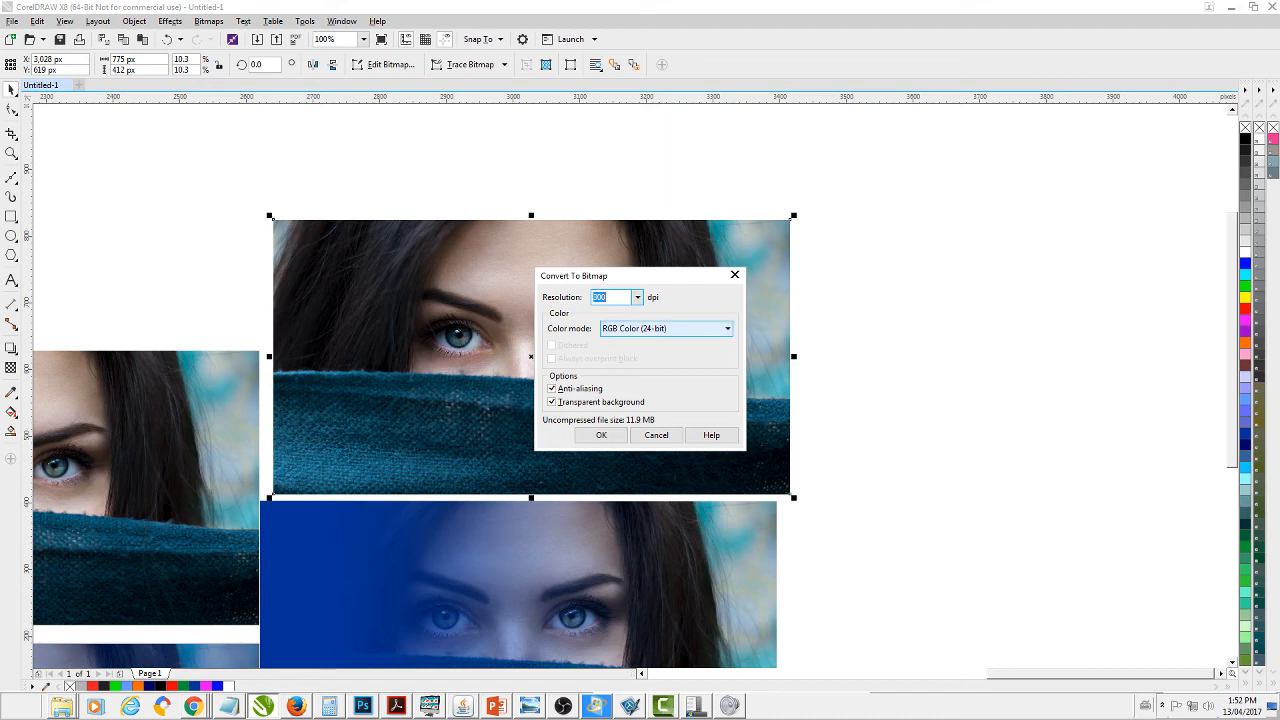
click(665, 328)
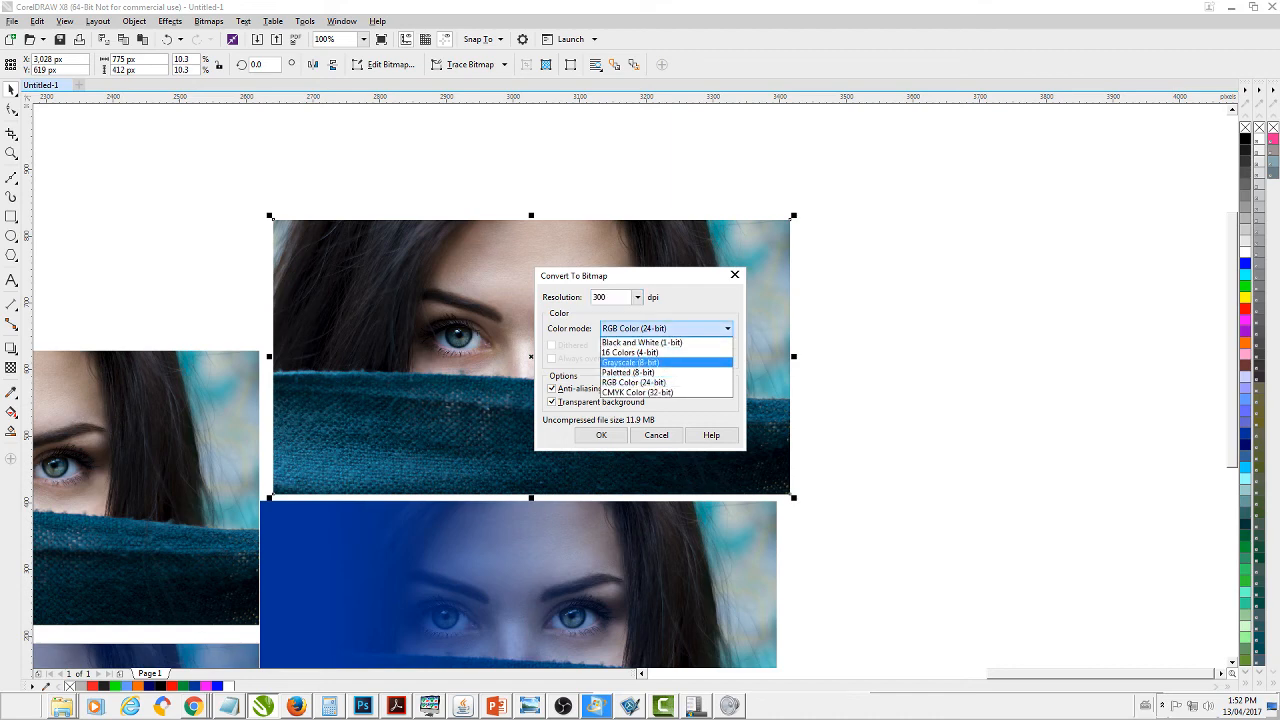
key(Return)
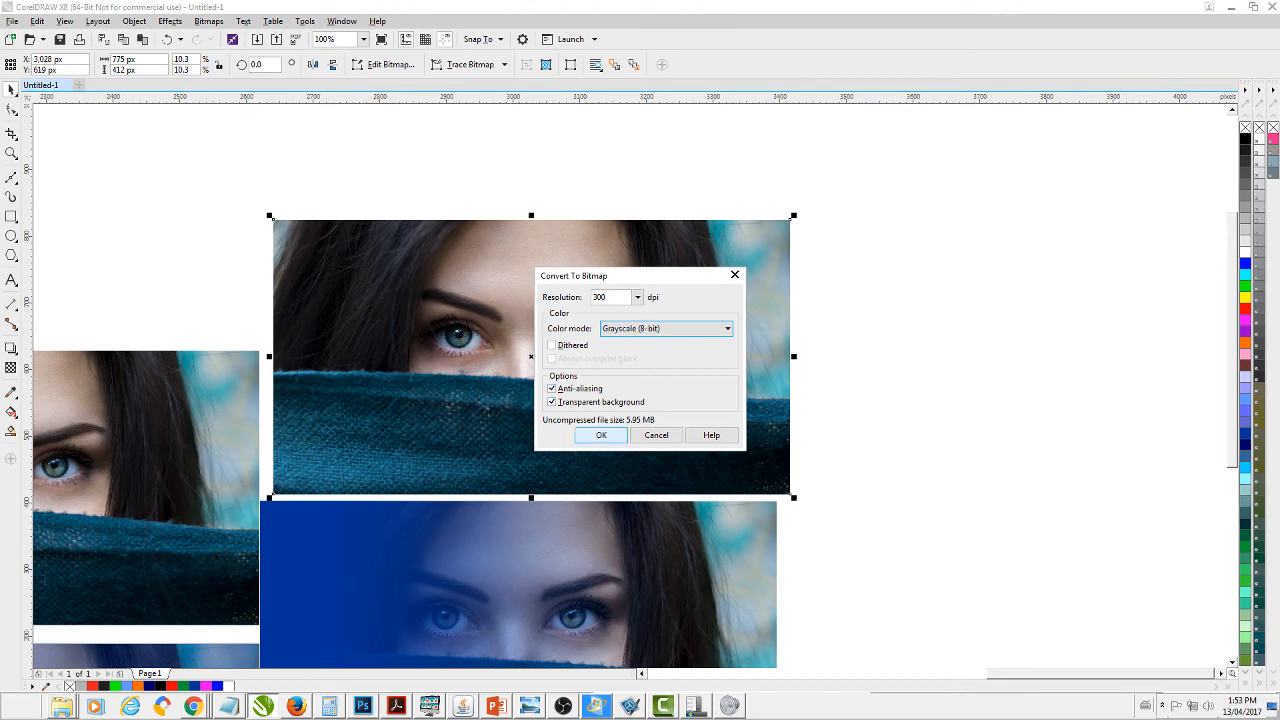
click(601, 435)
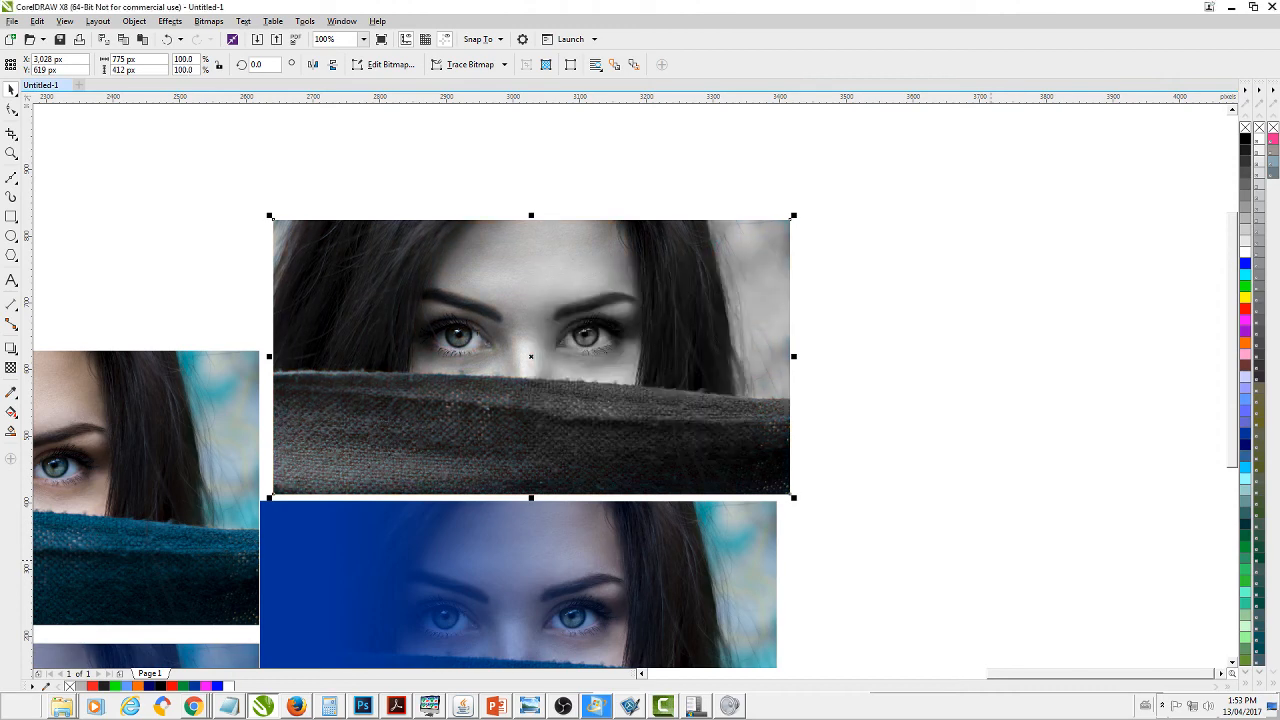
scroll(499, 338, up, 1)
scroll(499, 338, down, 1)
- Open the Duotone (8-bit) mode conversion for the grayscale photo of the woman
click(208, 21)
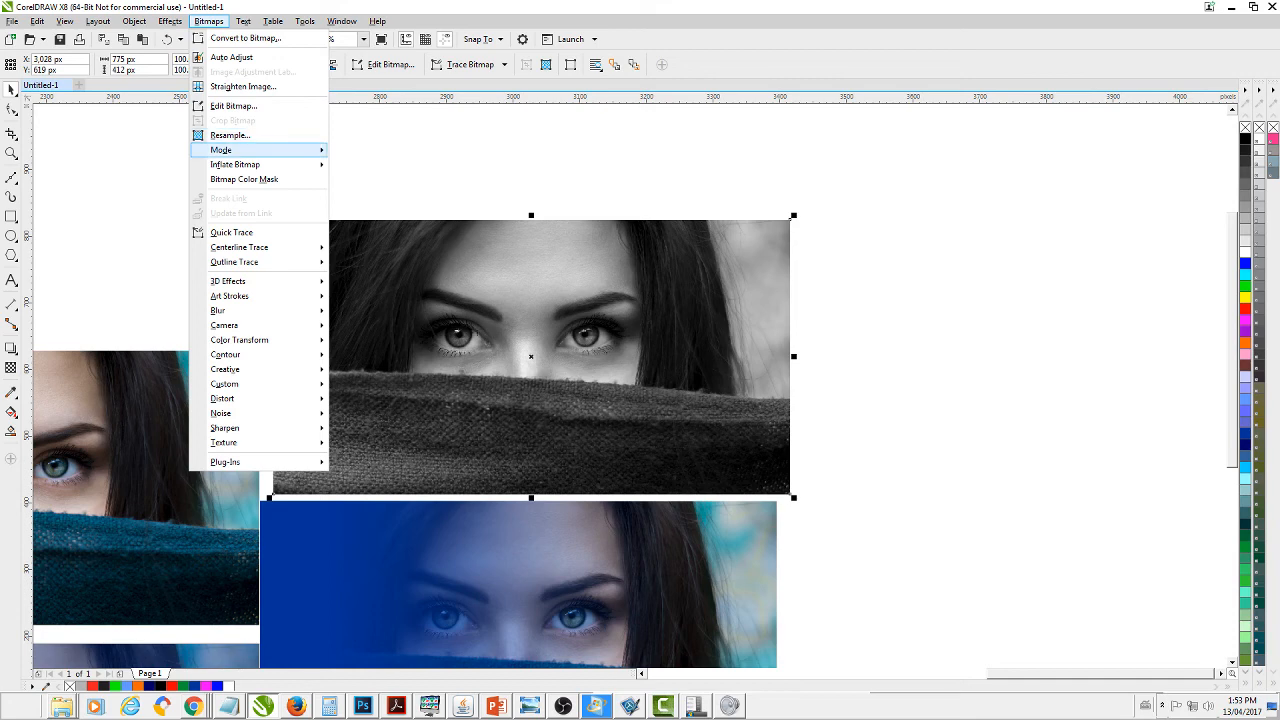
mouse_move(221, 150)
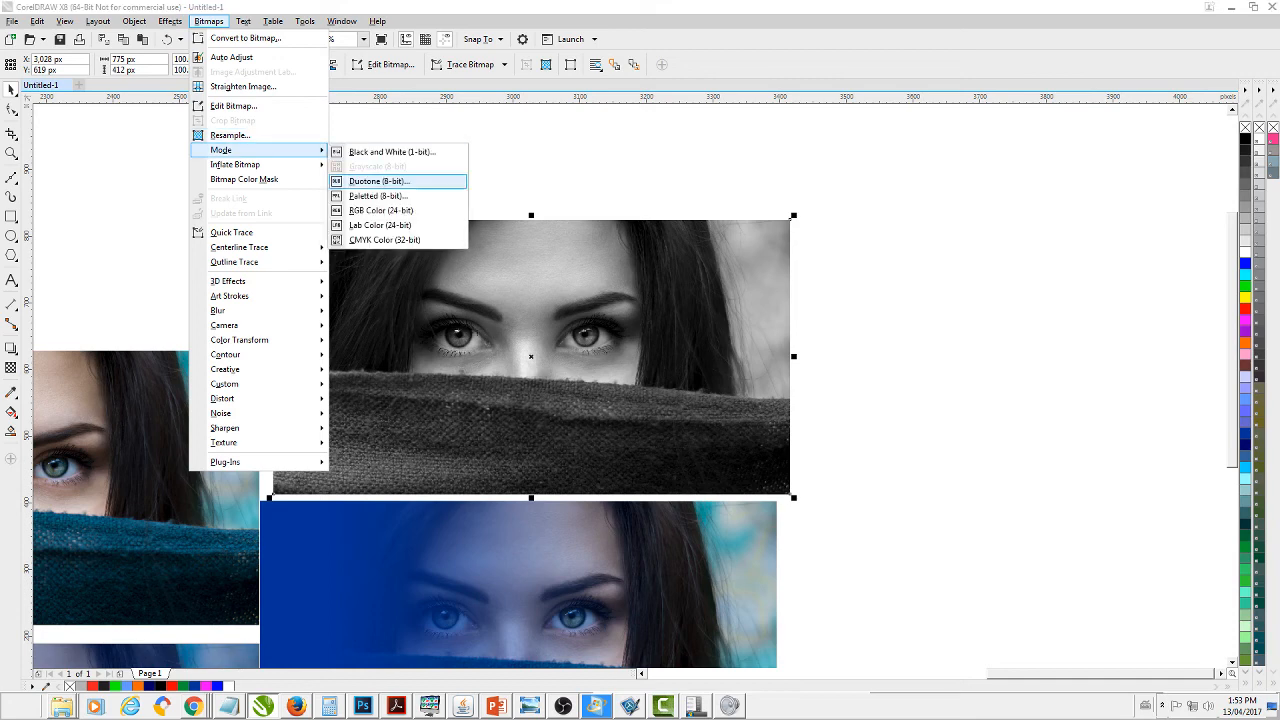
click(378, 181)
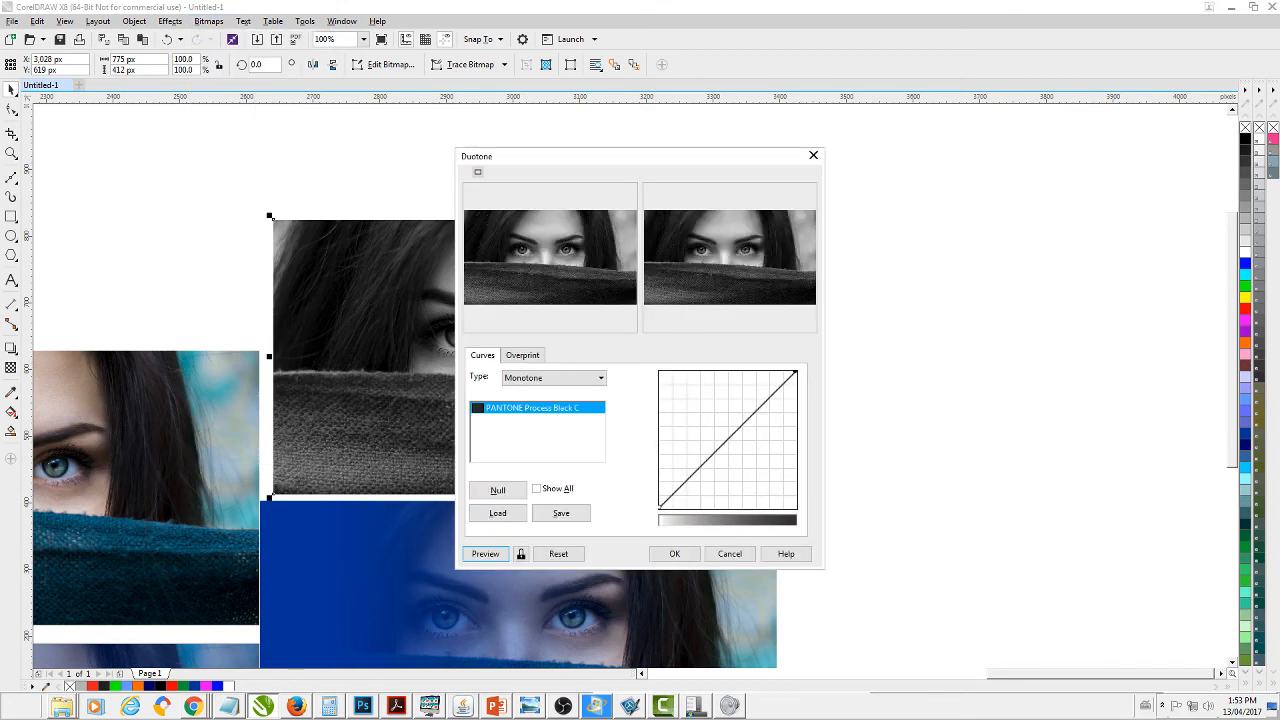
- Try a Tritone conversion with PANTONE Process Cyan C as the first ink instead of black
click(553, 377)
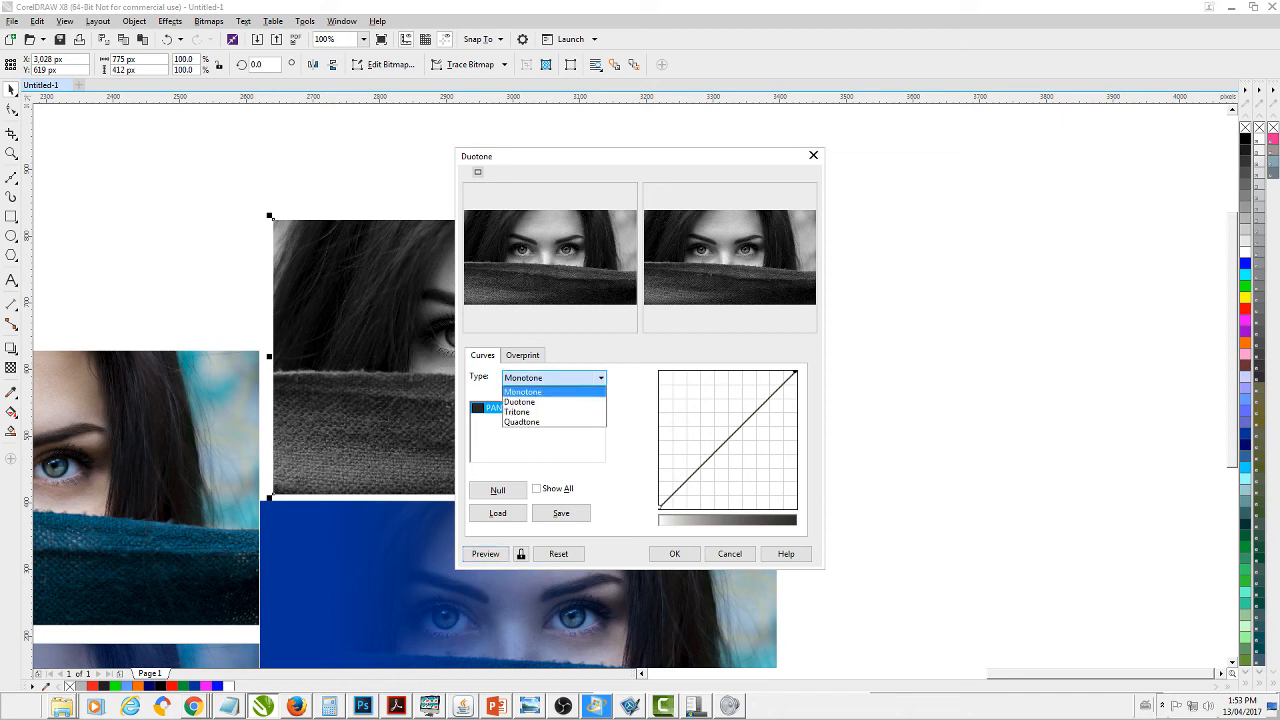
key(Return)
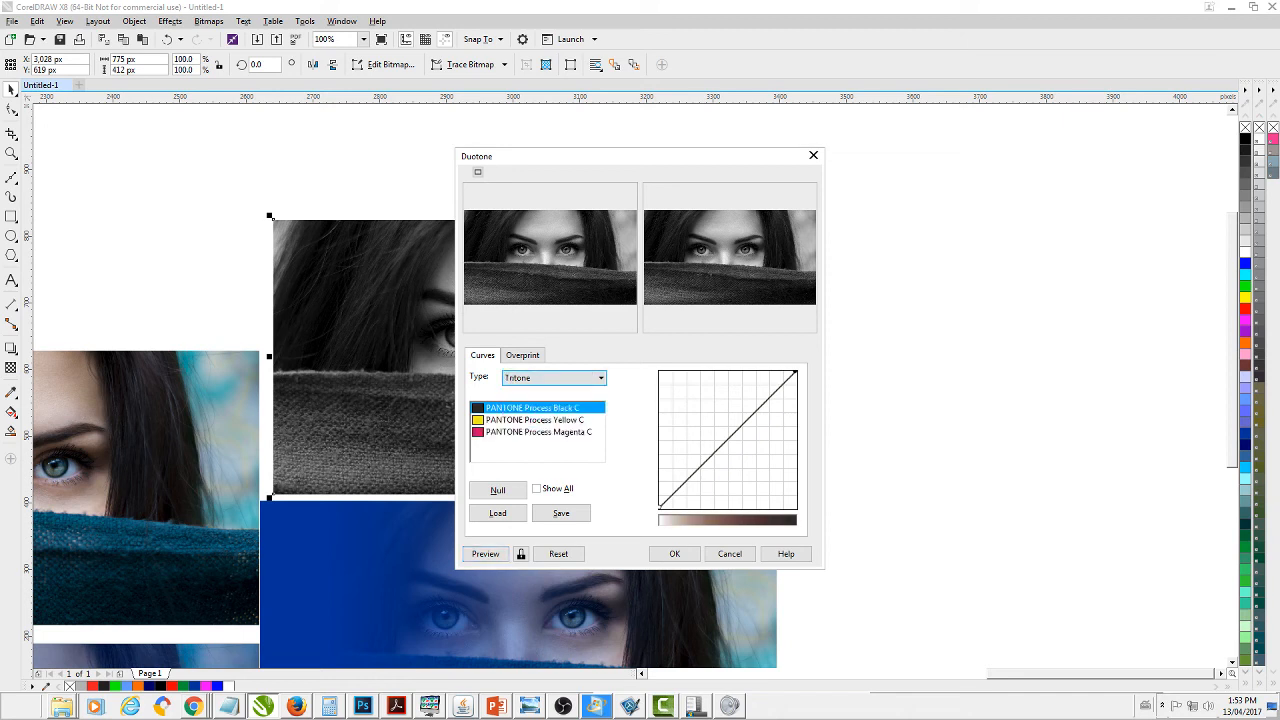
double_click(478, 408)
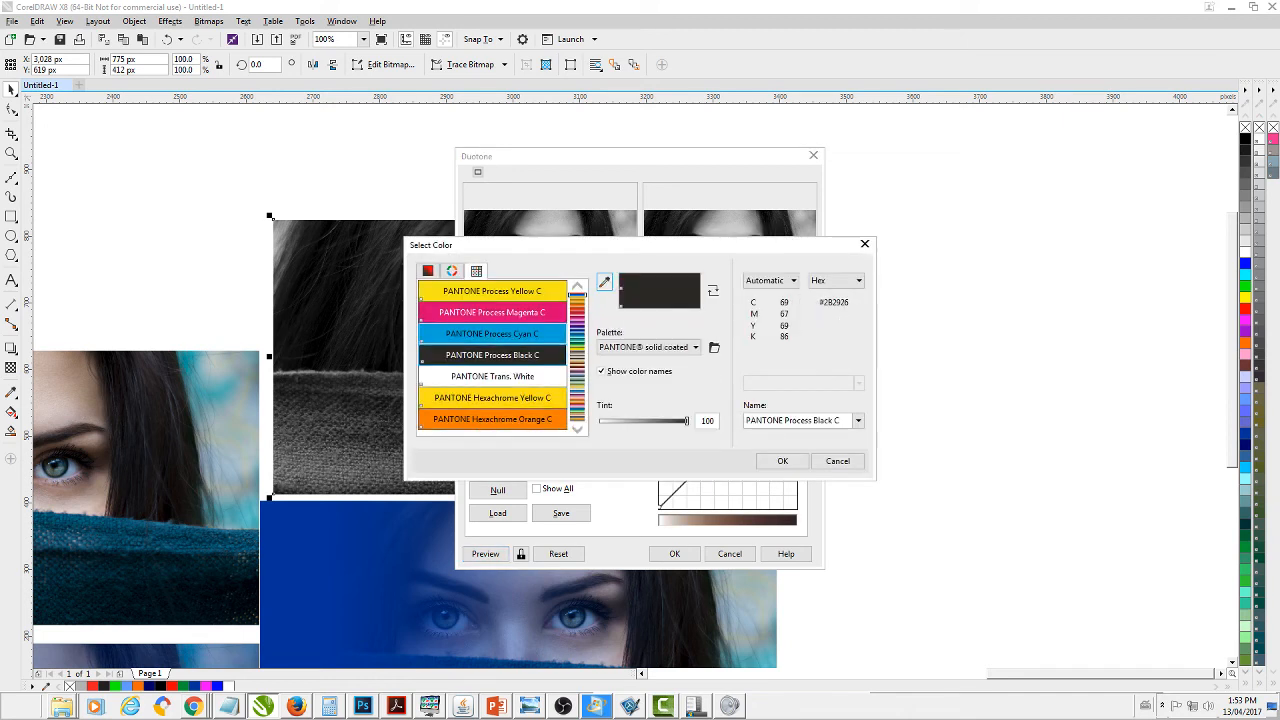
click(492, 333)
click(782, 461)
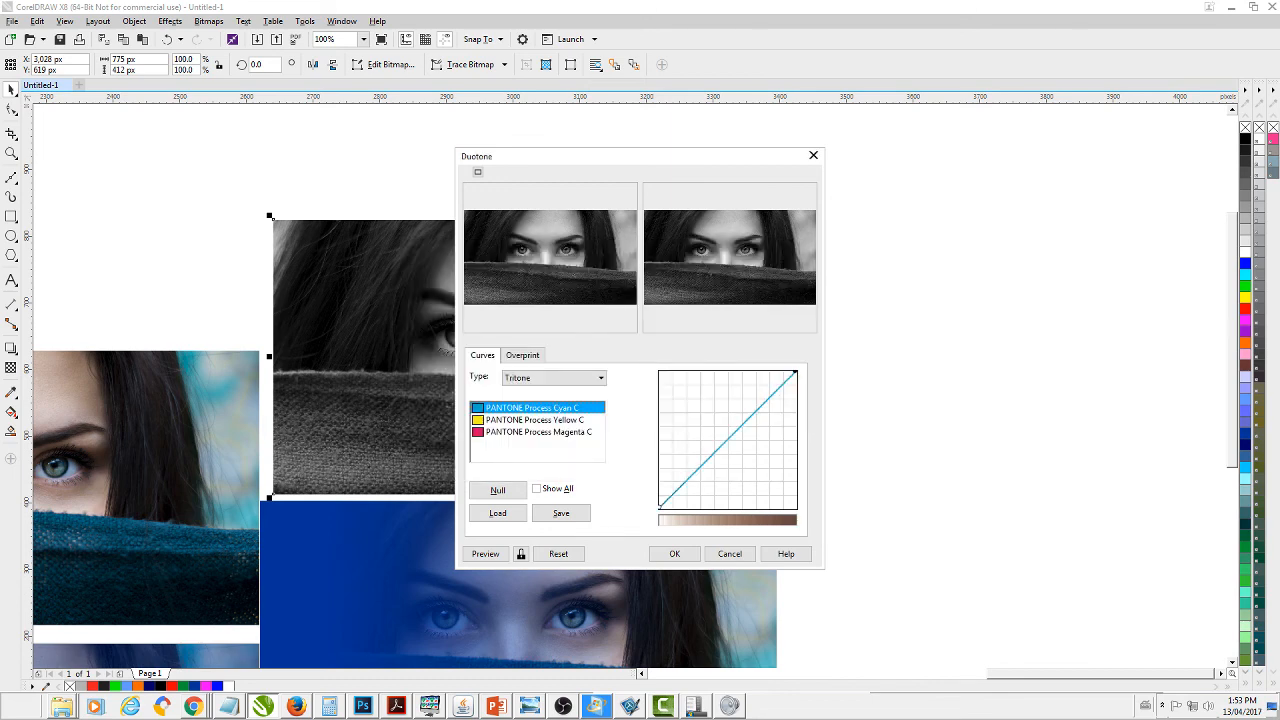
- Replace the yellow ink with PANTONE 3165 C and the magenta ink with PANTONE 303 C, and preview the tritone
double_click(492, 420)
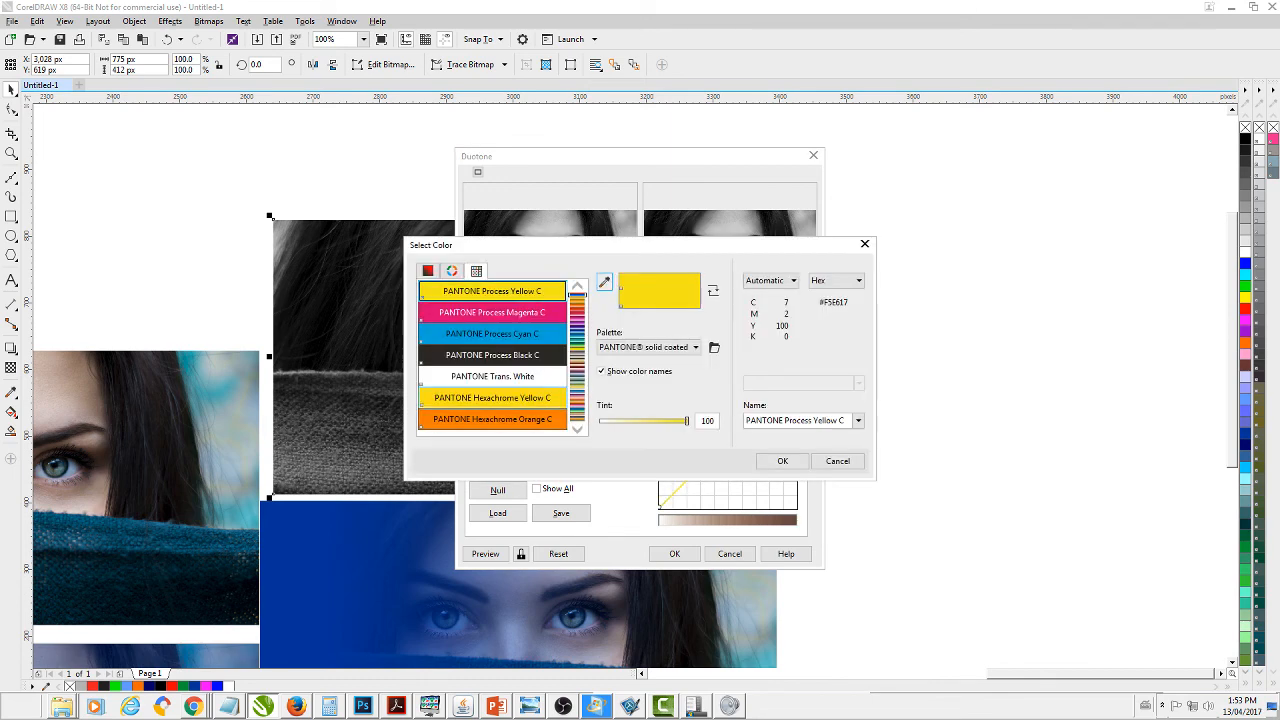
click(577, 336)
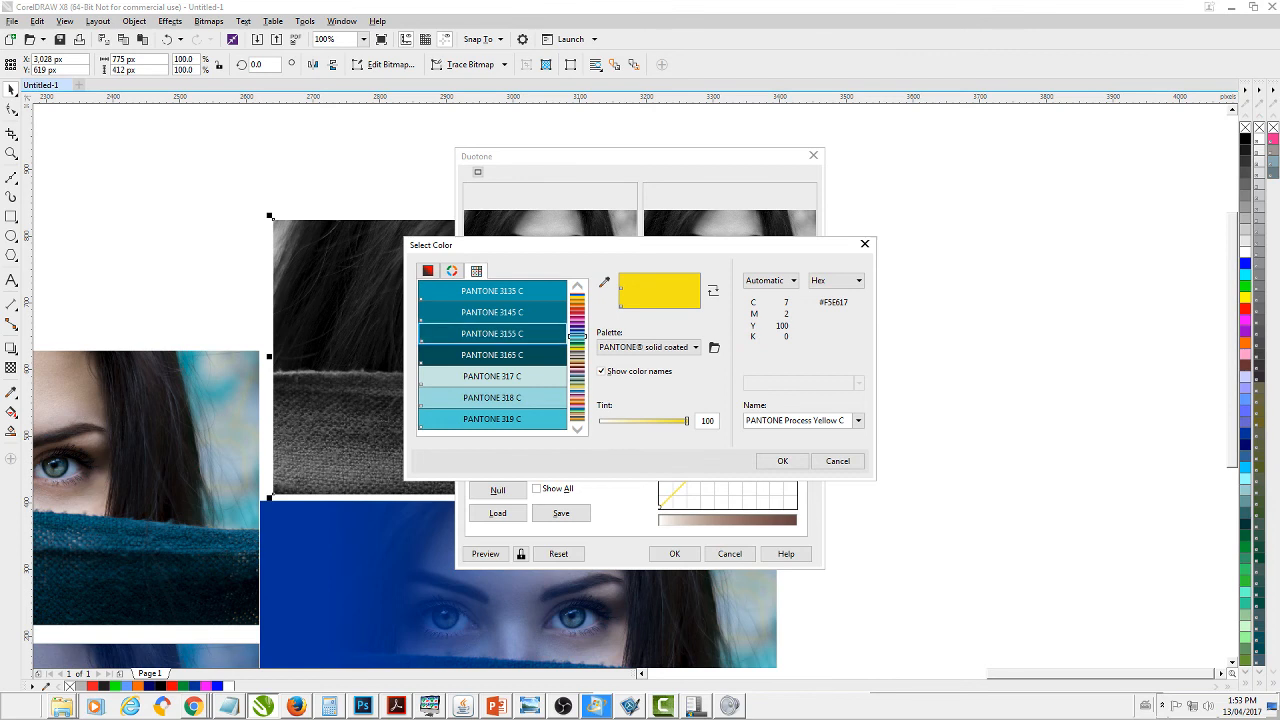
click(492, 355)
click(782, 461)
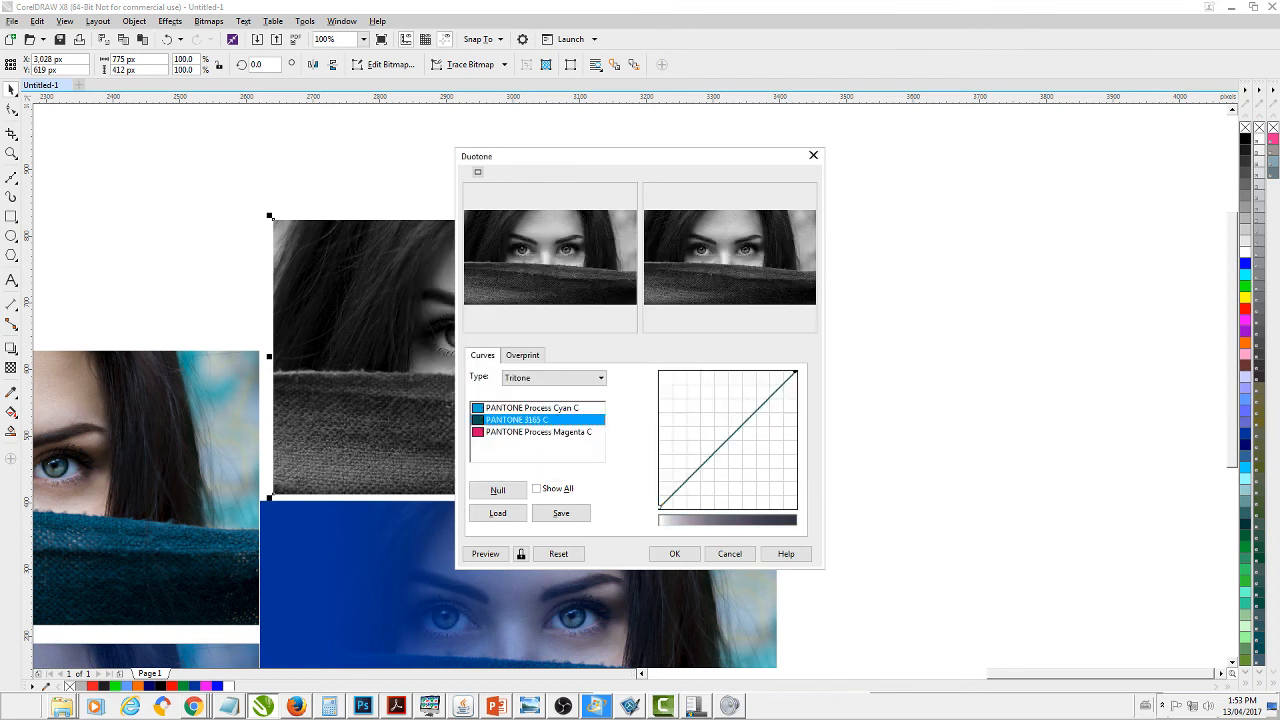
double_click(538, 432)
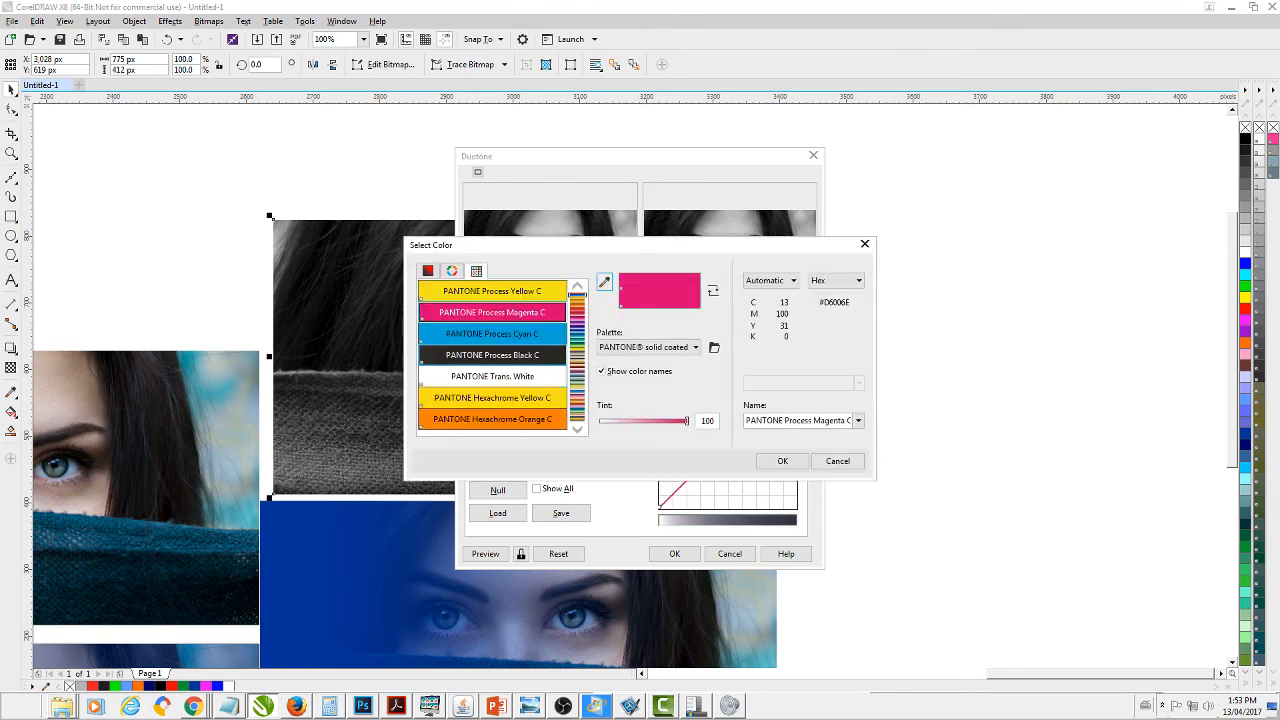
click(577, 333)
click(492, 355)
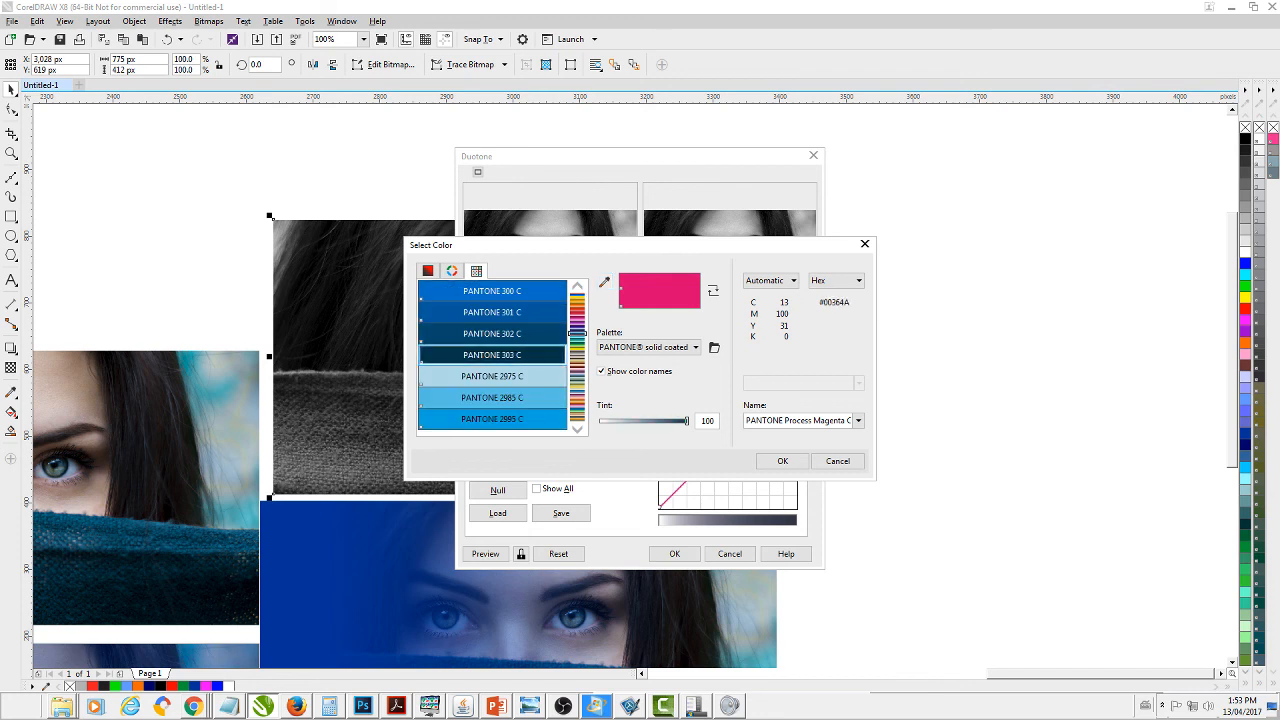
click(782, 461)
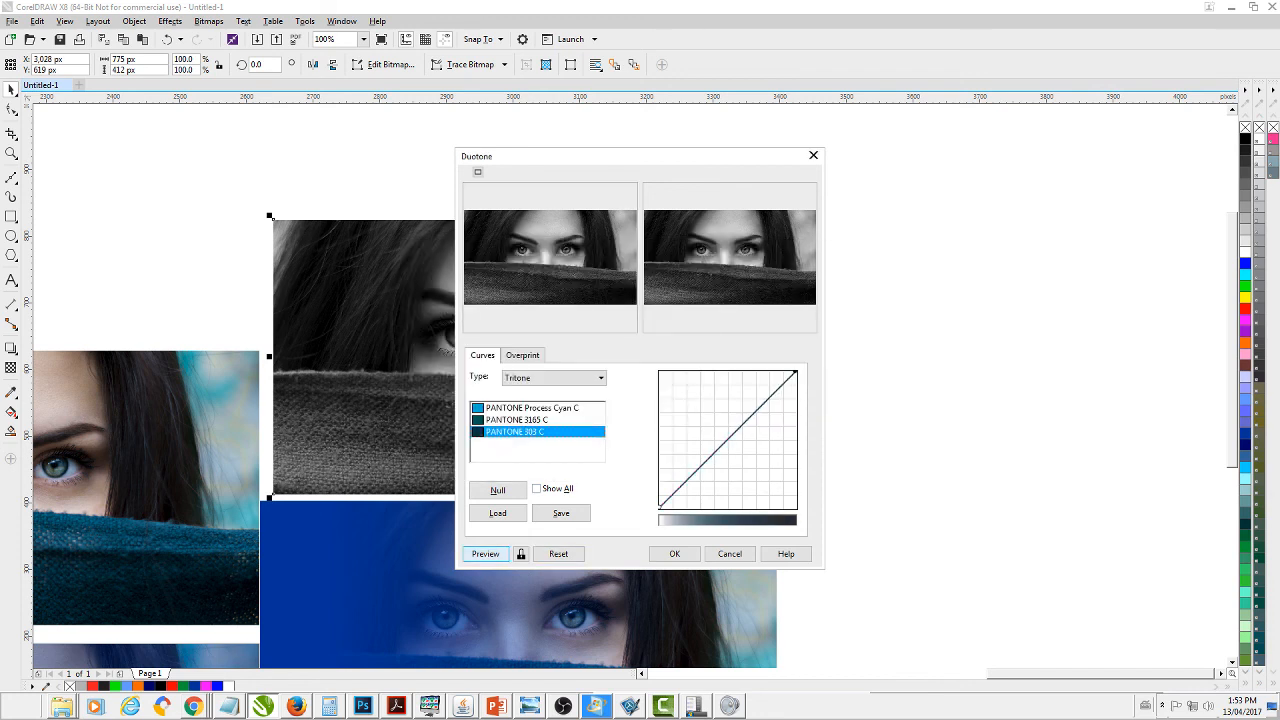
click(485, 553)
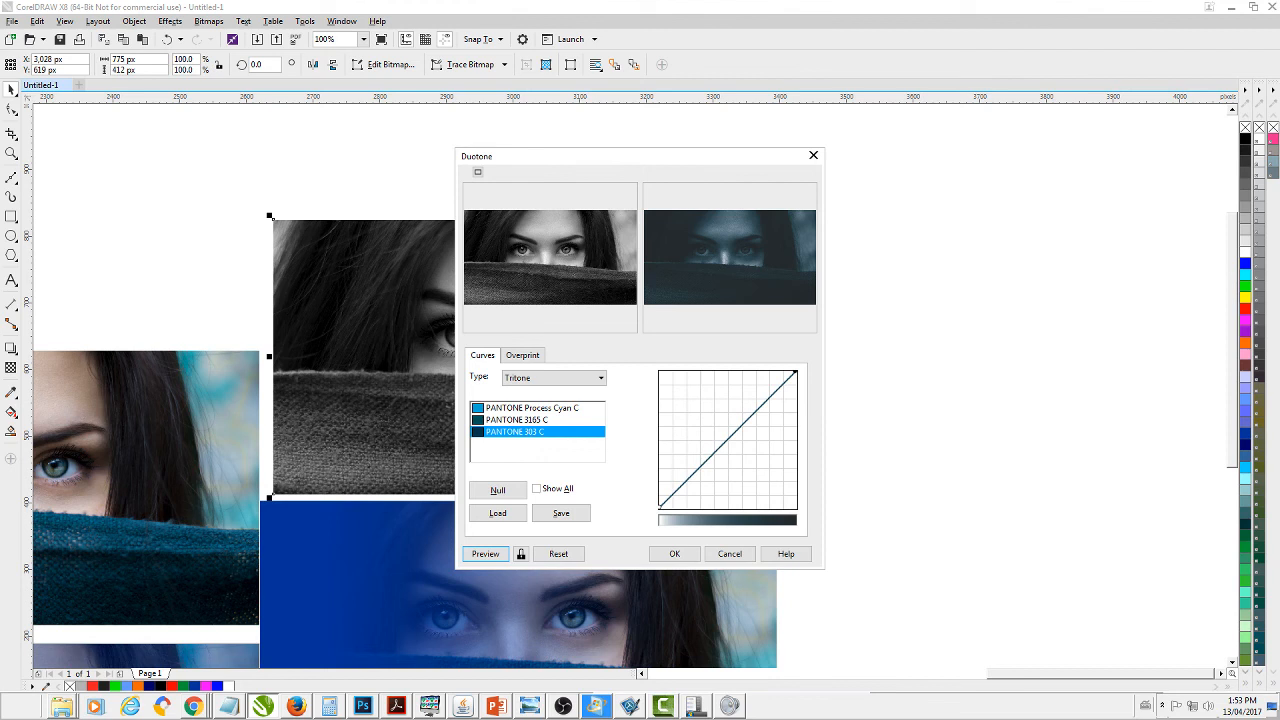
- Try bending the PANTONE 303 C tone curve with extra points, preview it, and reset all the duotone settings
drag(728, 439, 754, 413)
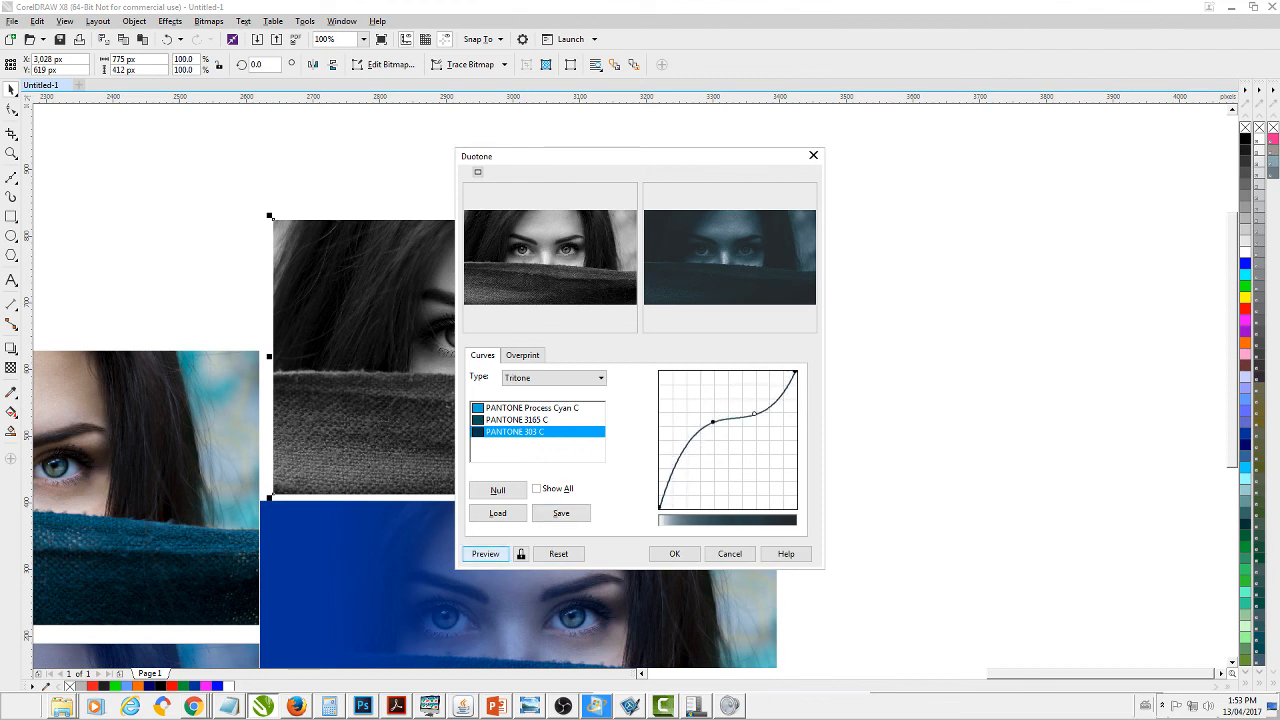
click(485, 553)
drag(698, 459, 707, 456)
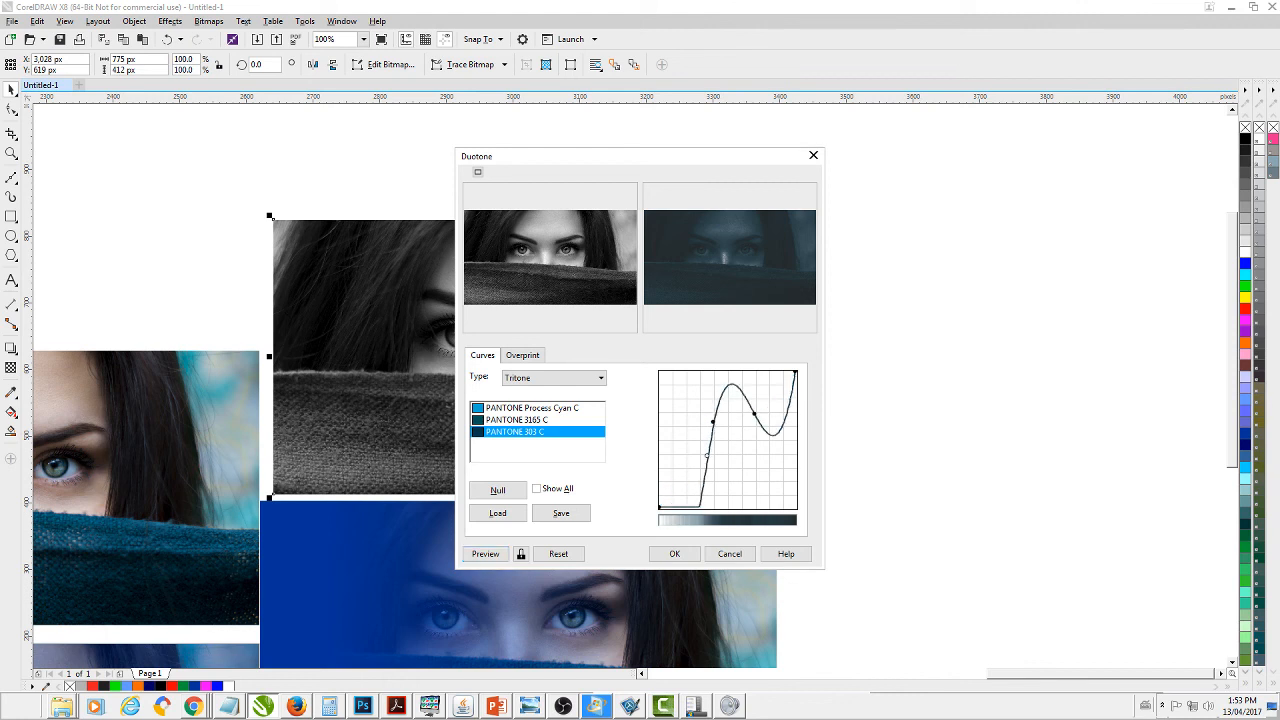
click(558, 553)
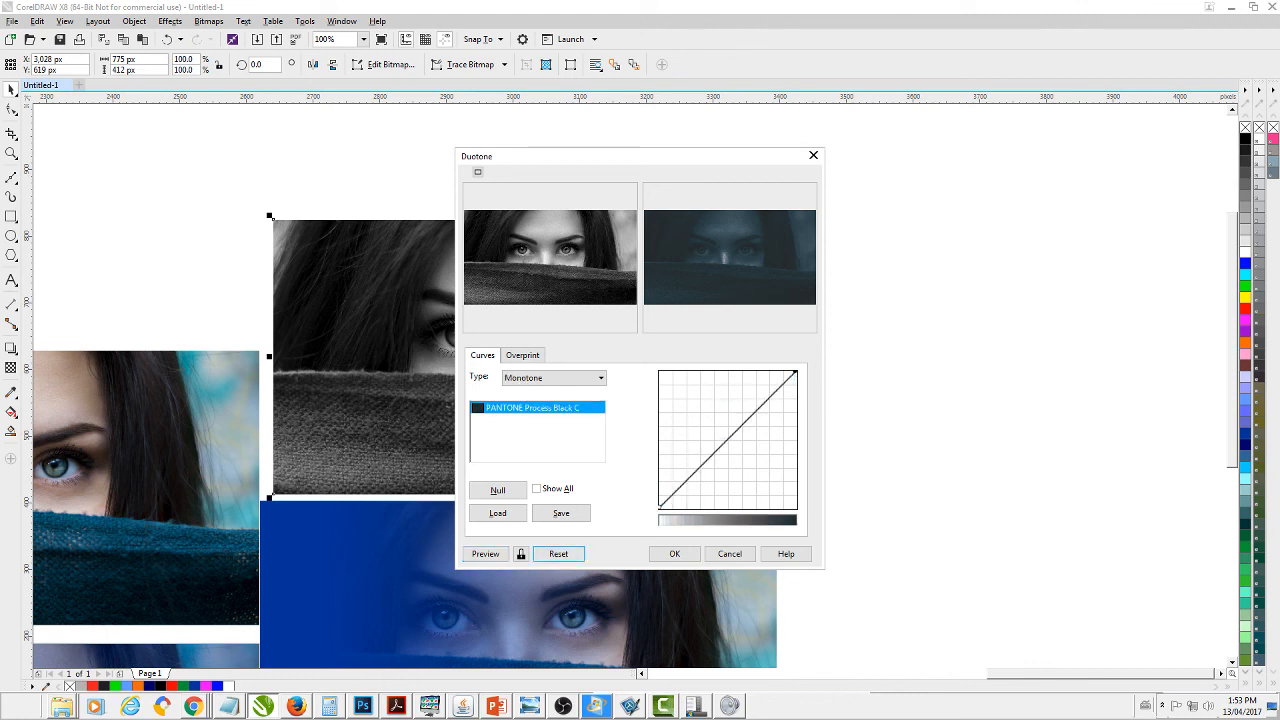
- Set the conversion type to Duotone, change the black ink to PANTONE 287 C, and preview the photo
click(553, 377)
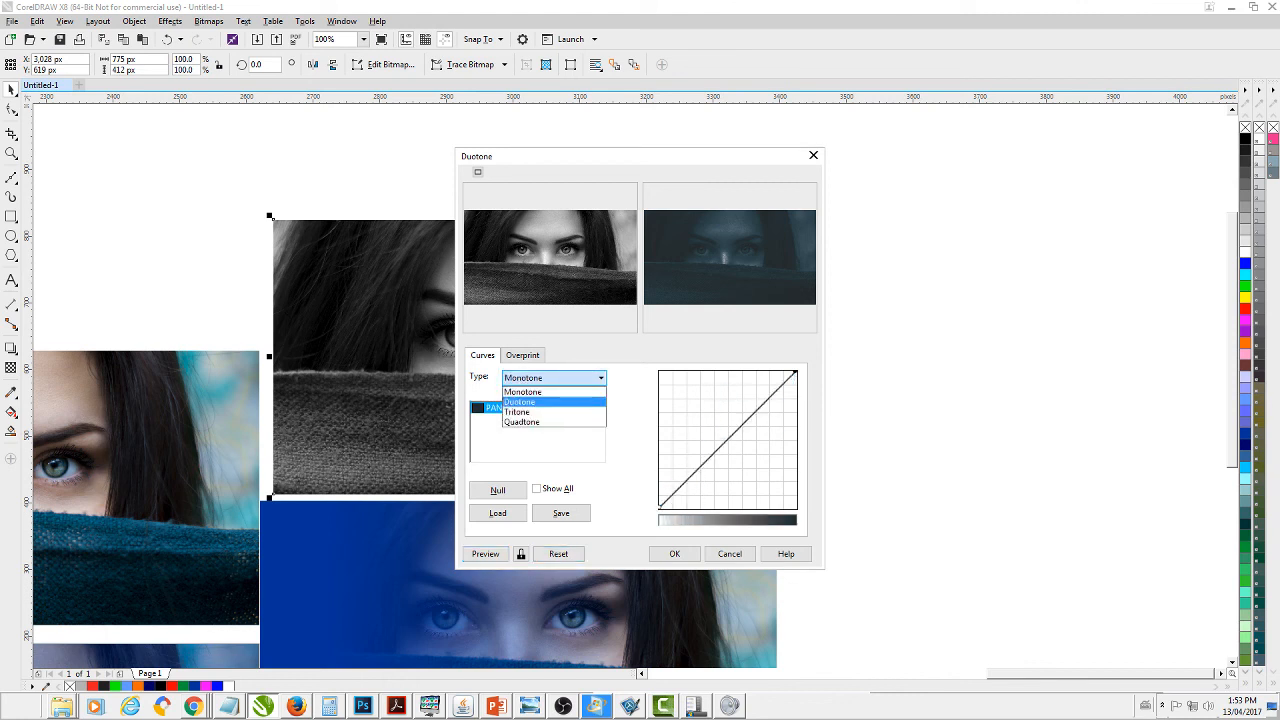
click(520, 401)
double_click(520, 408)
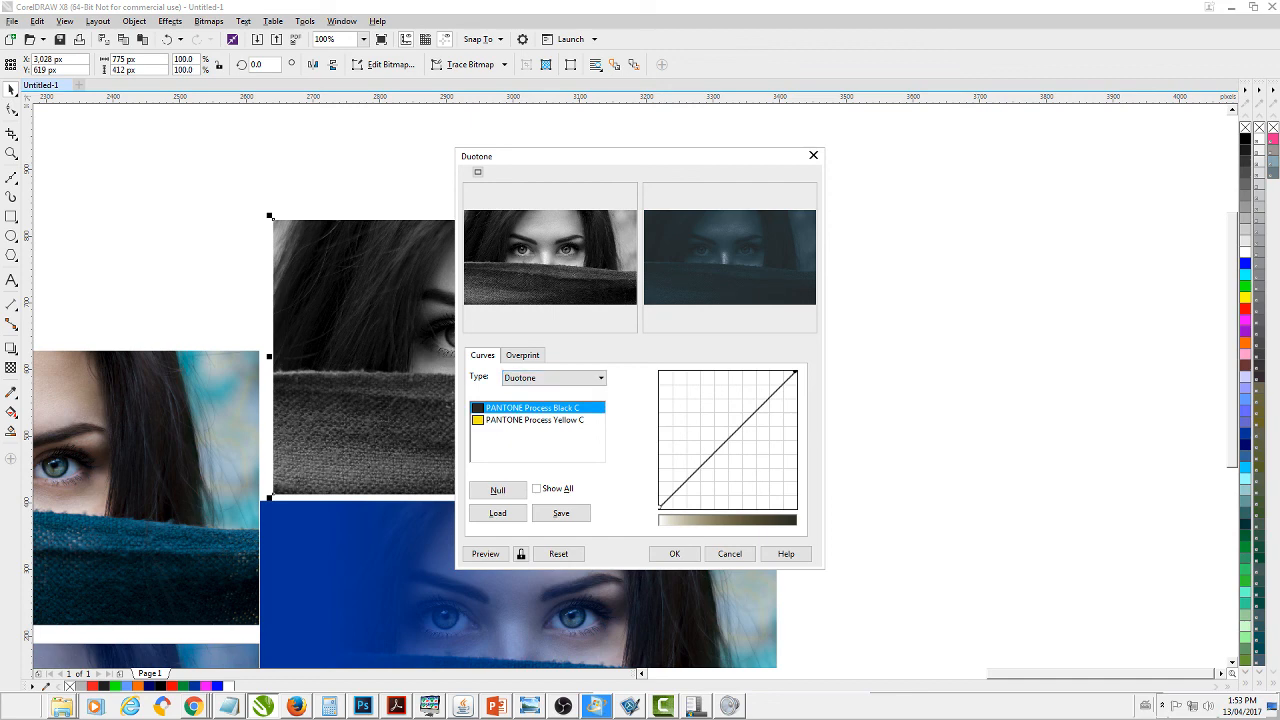
click(577, 331)
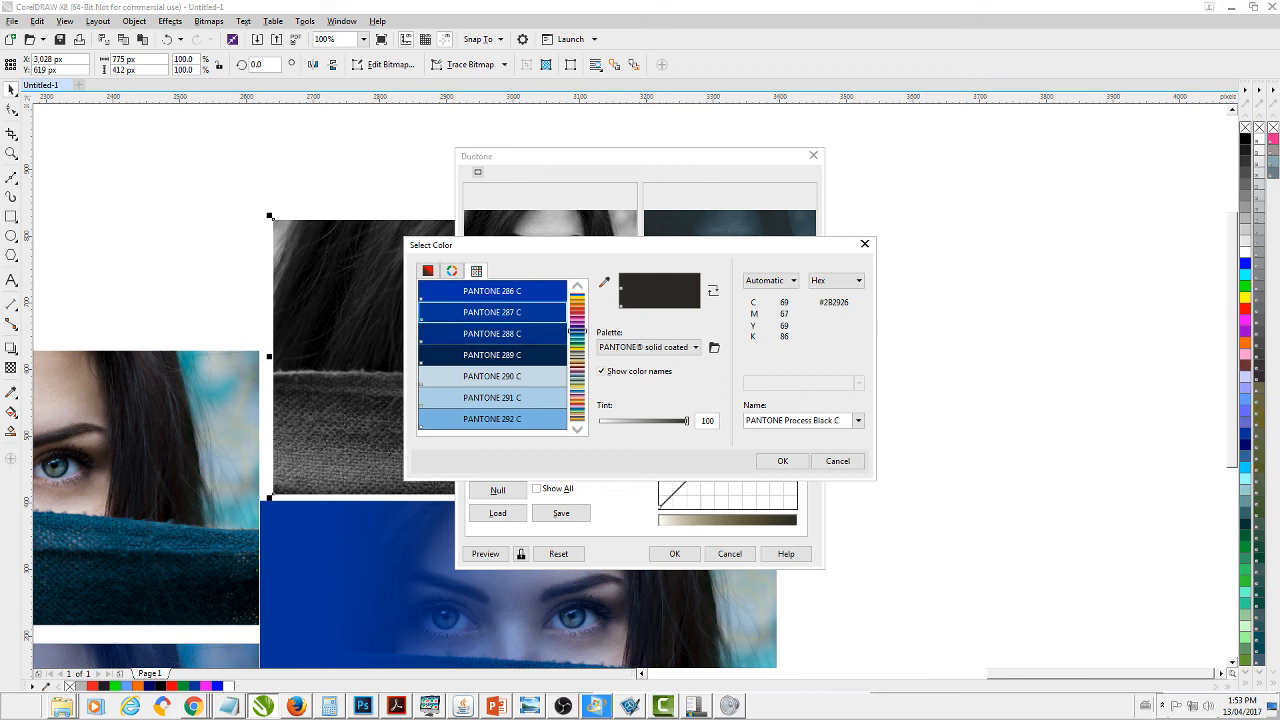
click(492, 312)
click(783, 461)
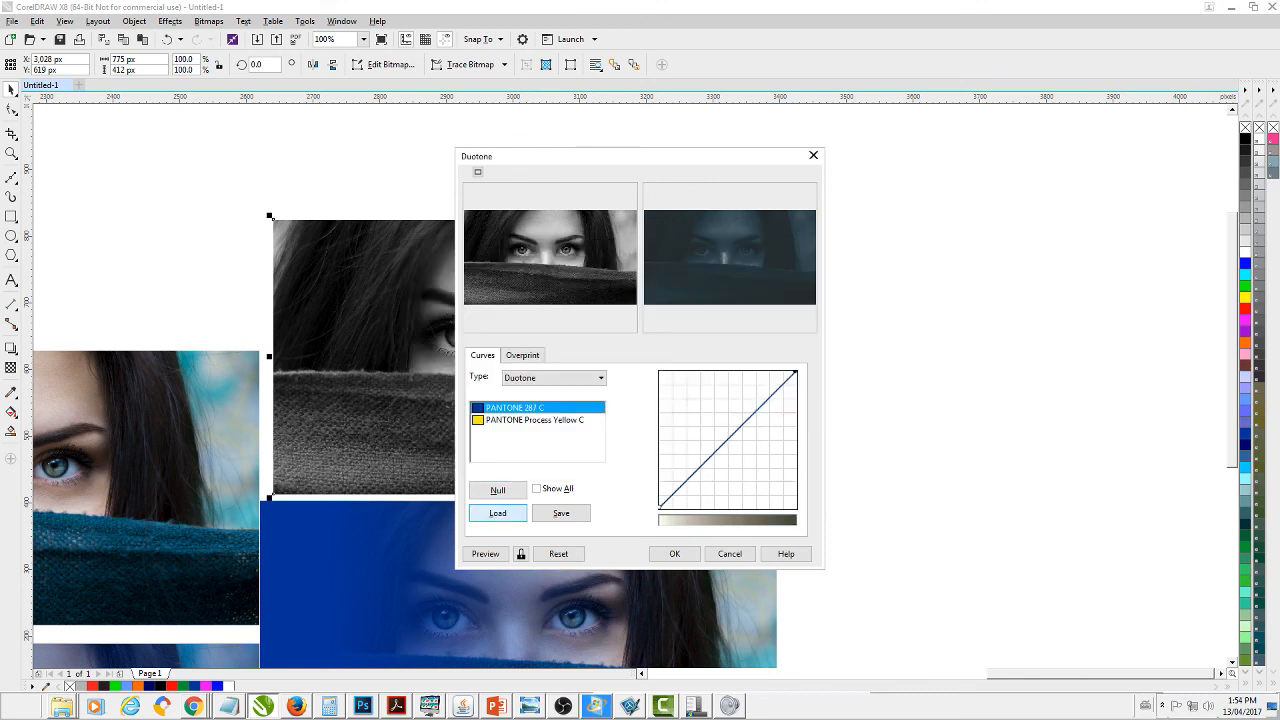
click(485, 553)
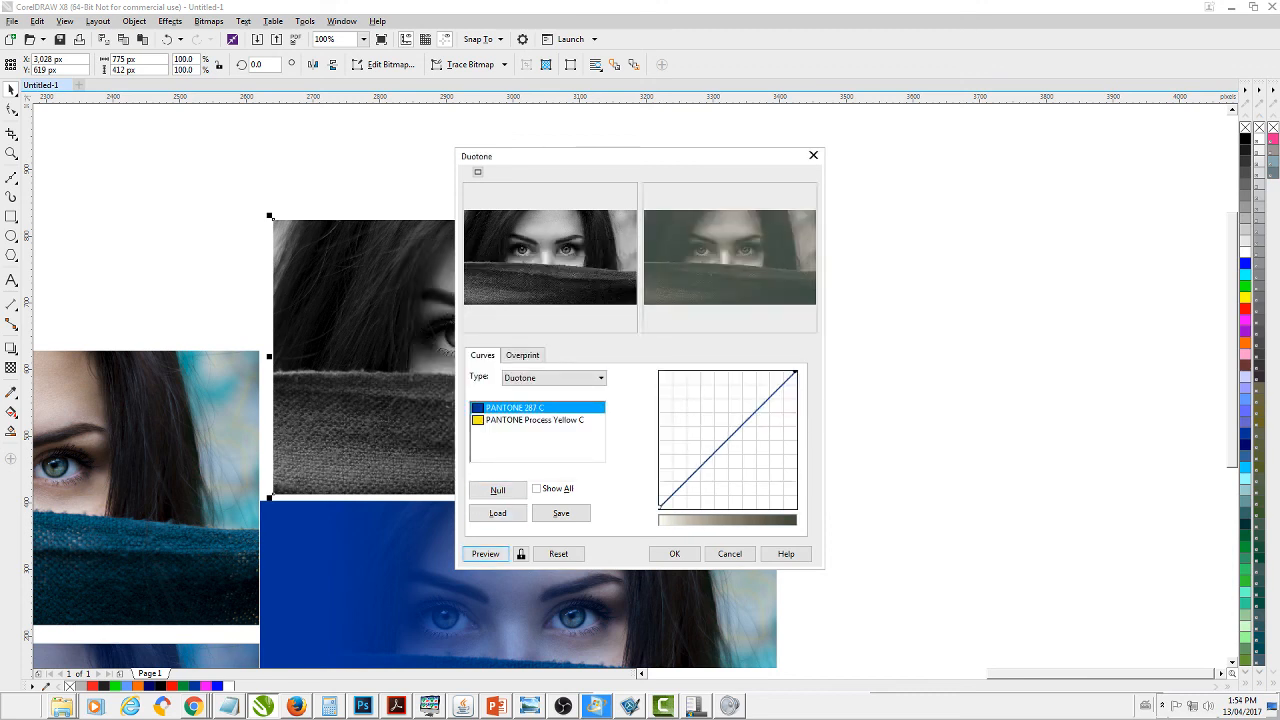
- Replace the yellow second ink with PANTONE Process Cyan C and apply the duotone to the photo
double_click(534, 420)
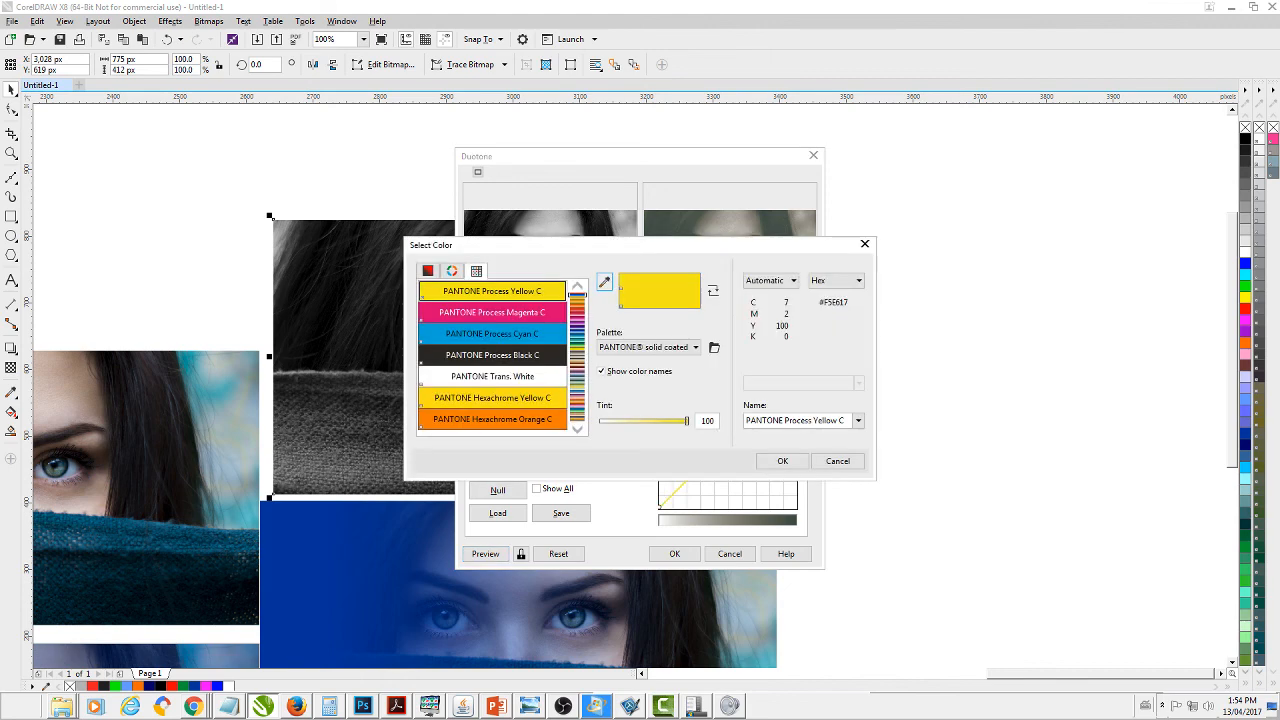
click(492, 334)
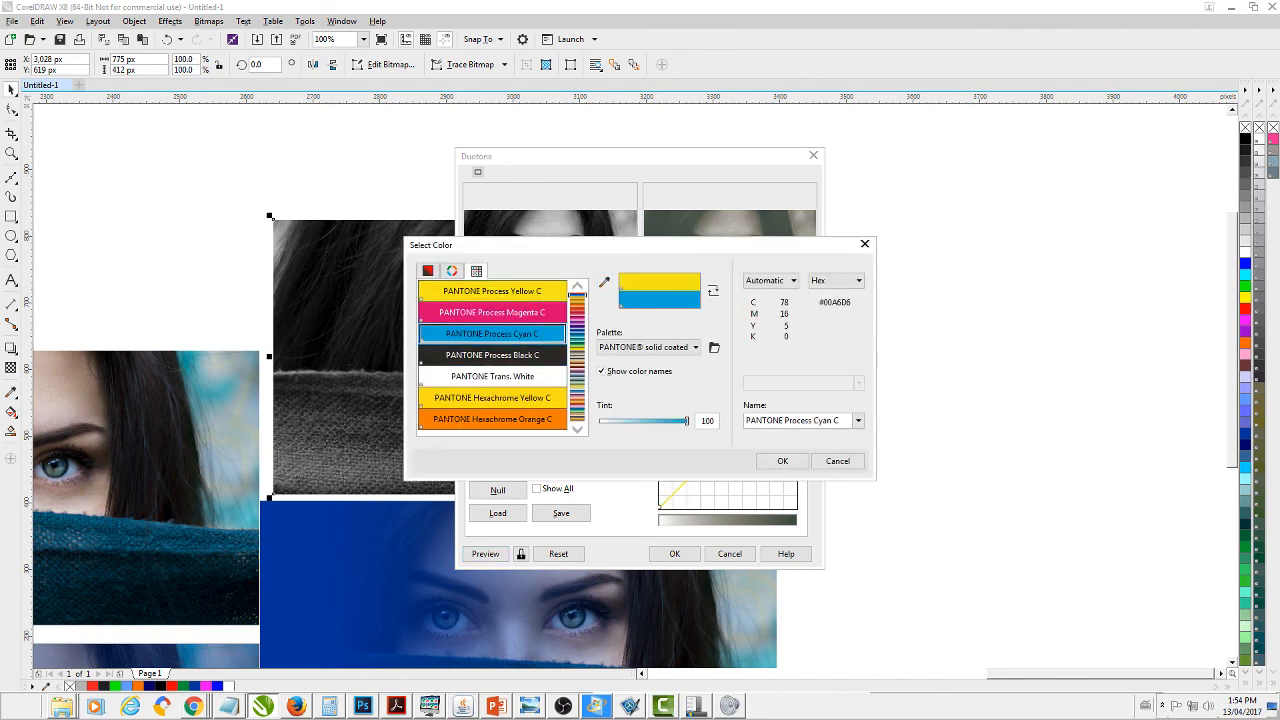
click(783, 461)
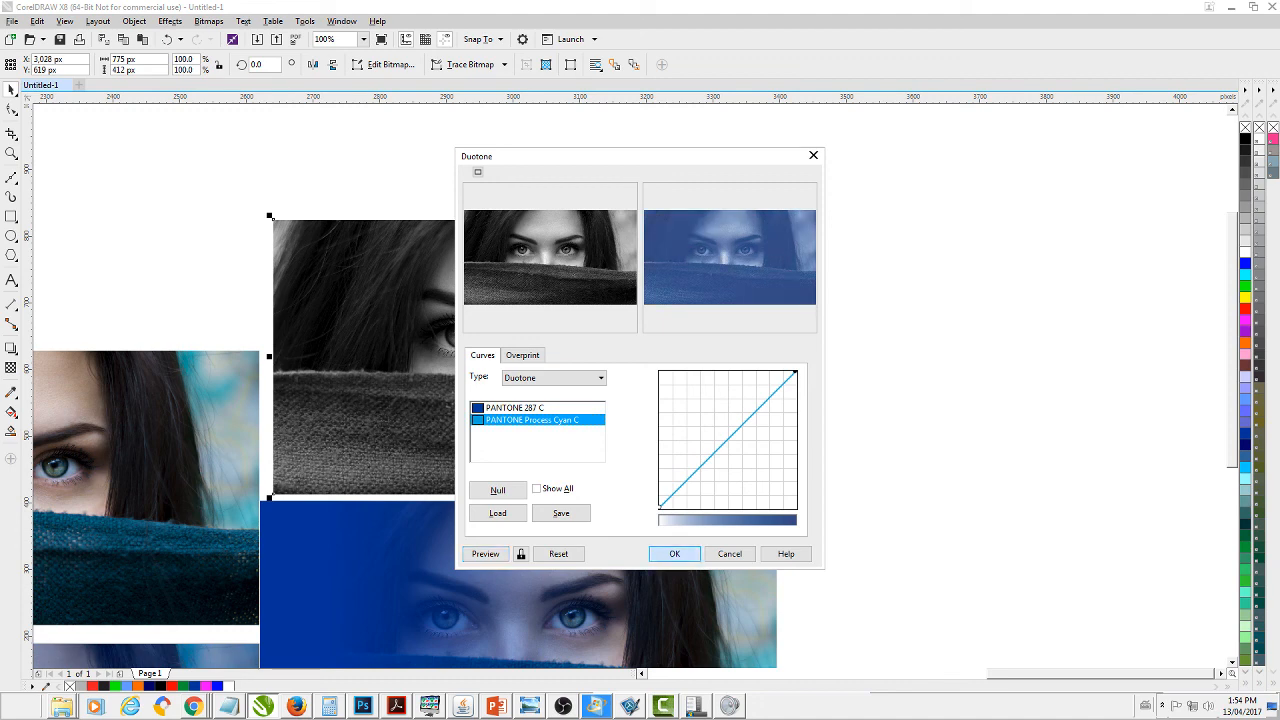
click(674, 553)
- Shift the duotone photo slightly to line up directly above the gradient-tinted version, and deselect it
scroll(852, 573, down, 2)
click(852, 573)
drag(804, 612, 779, 452)
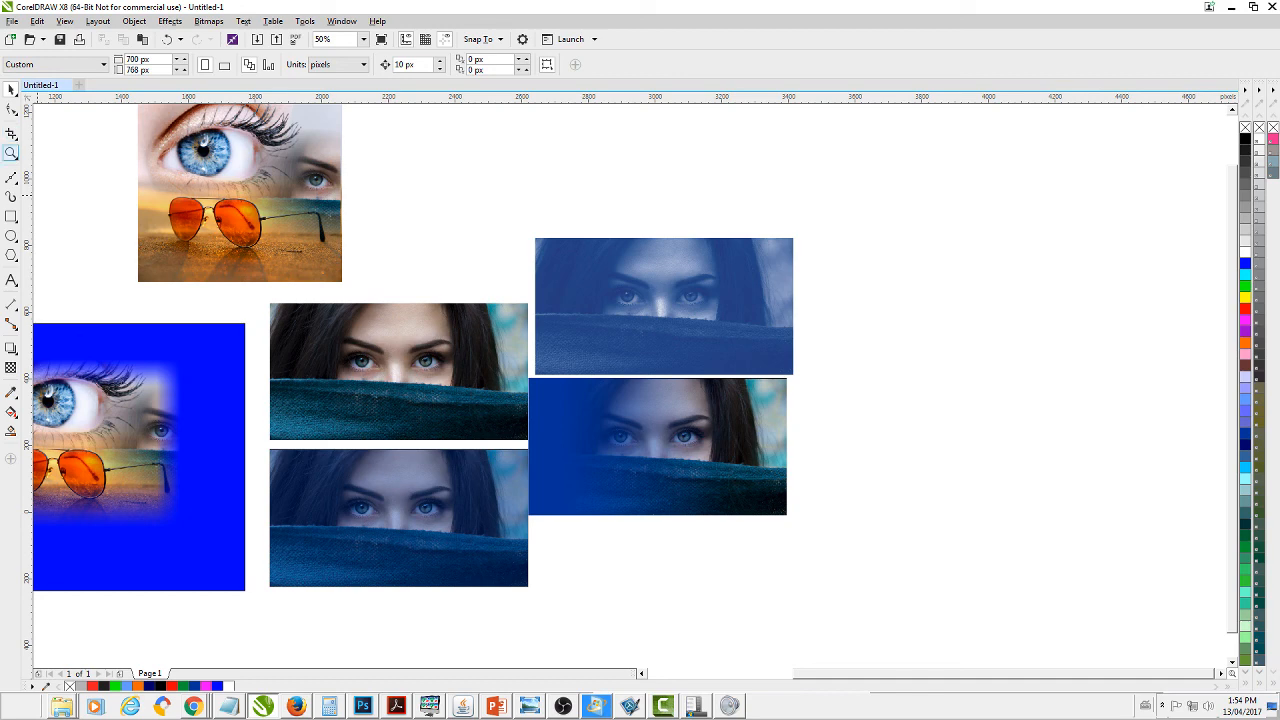
click(11, 153)
drag(302, 228, 818, 553)
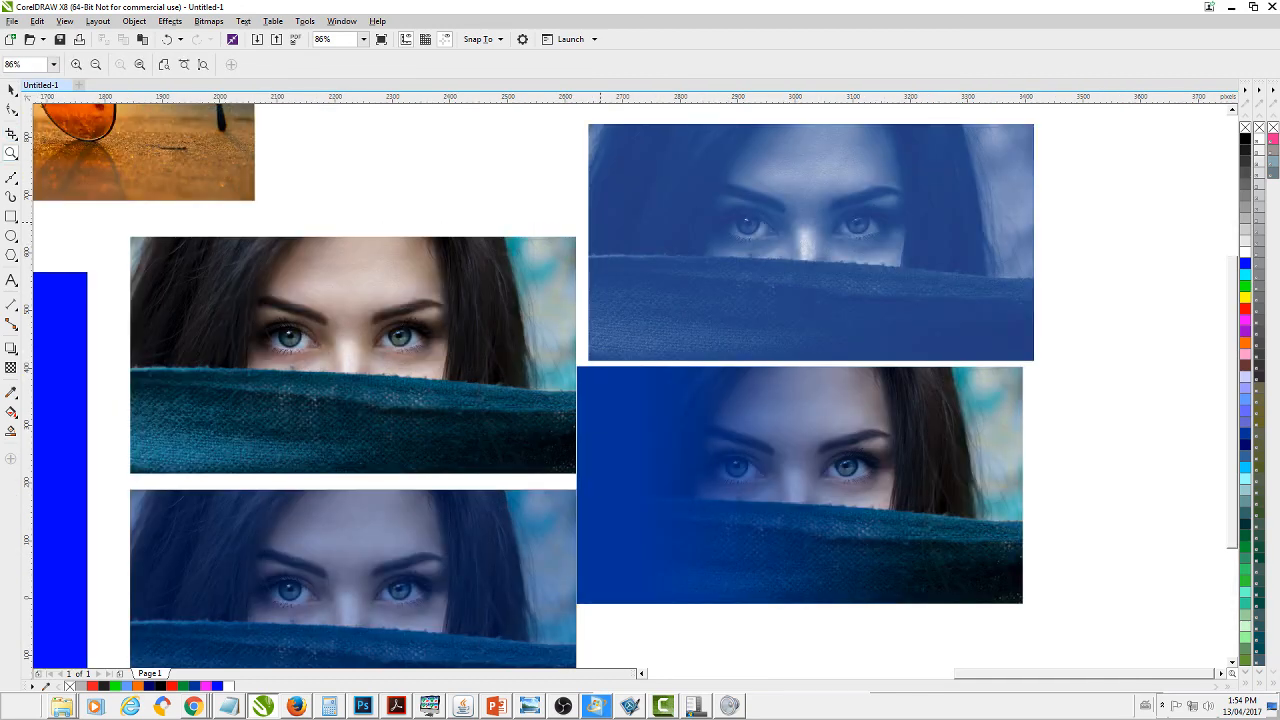
click(11, 90)
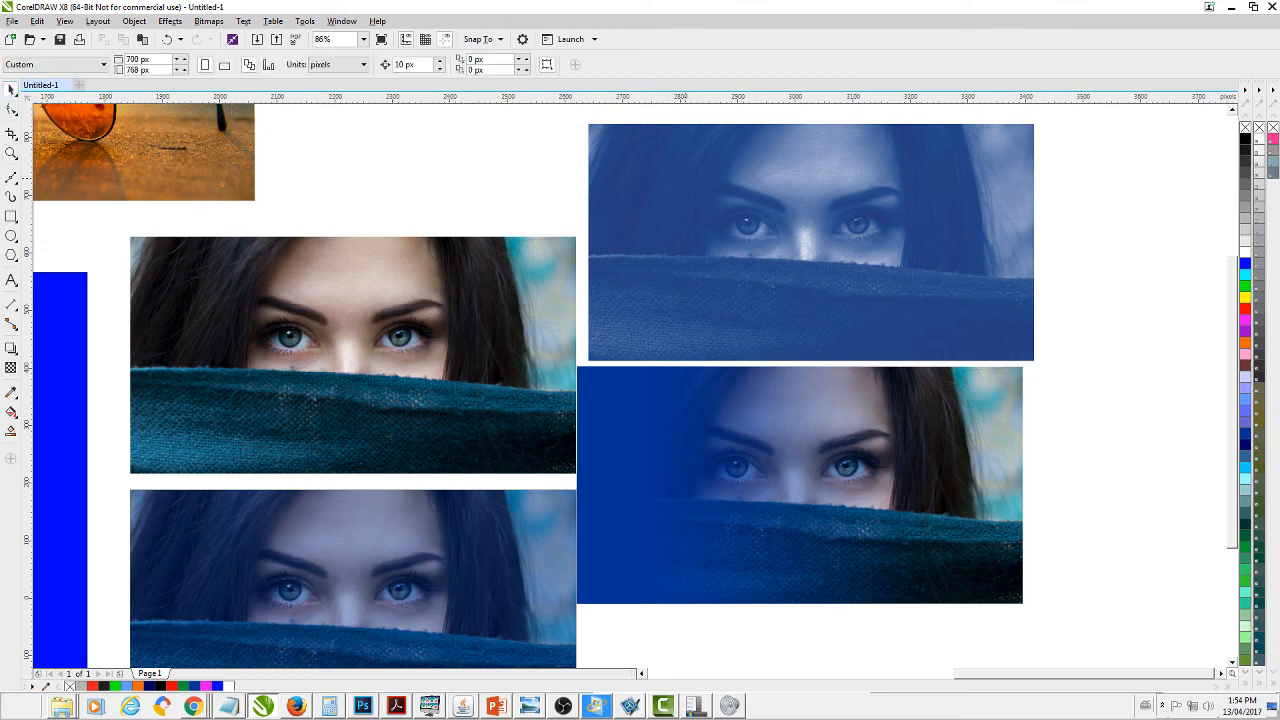
click(738, 193)
drag(738, 193, 728, 196)
click(1123, 229)
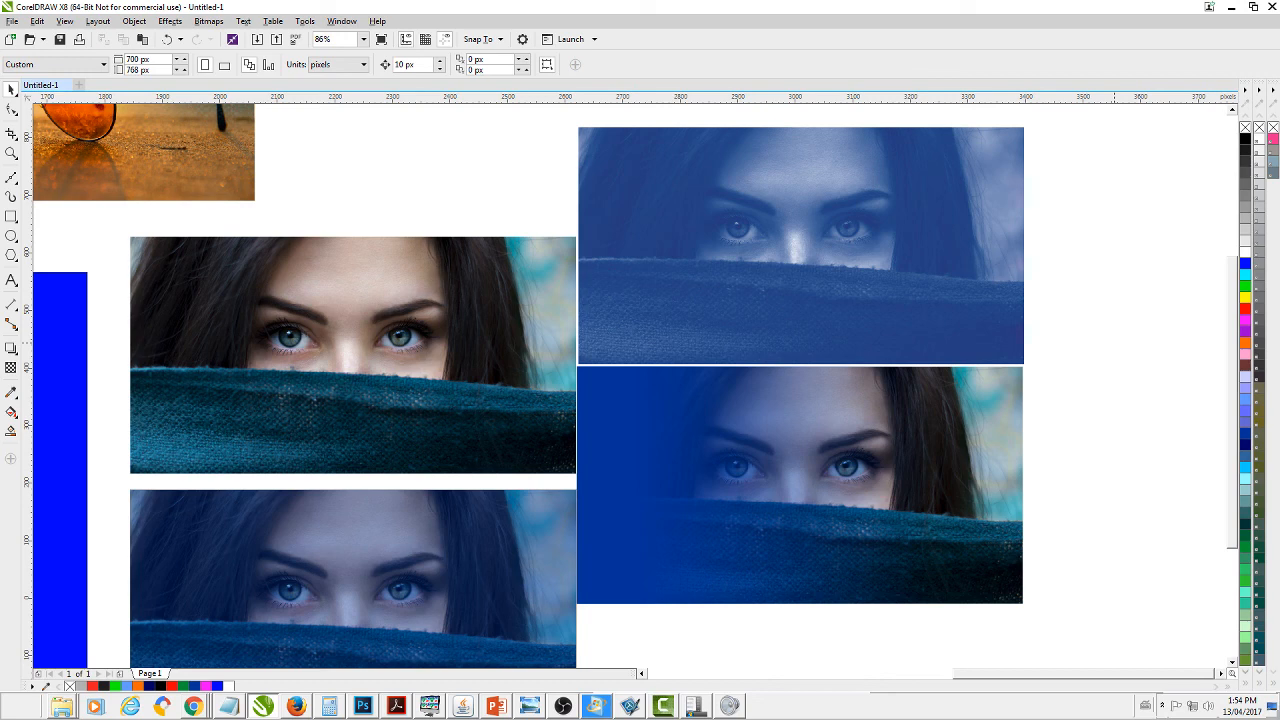
- Examine all the artwork together, the faded composite on the blue background, and the eye-and-sunglasses composite up close
key(F4)
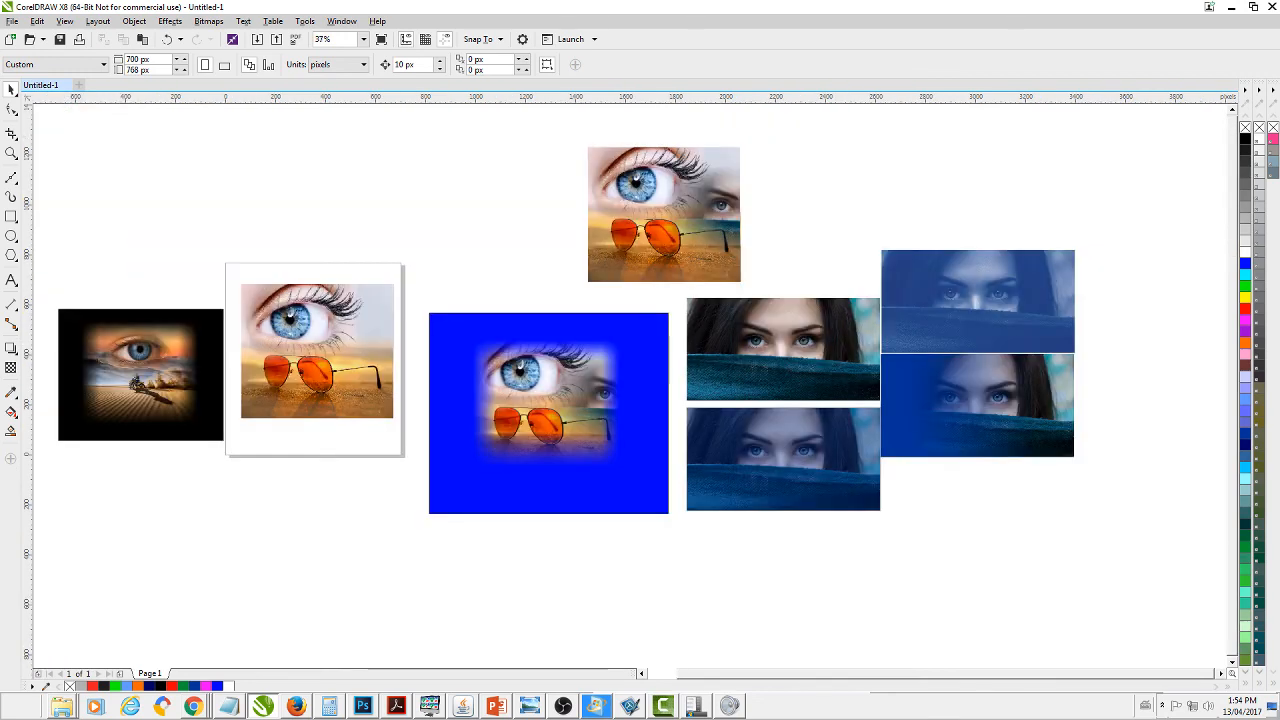
click(11, 152)
key(Escape)
click(11, 153)
drag(420, 150, 876, 526)
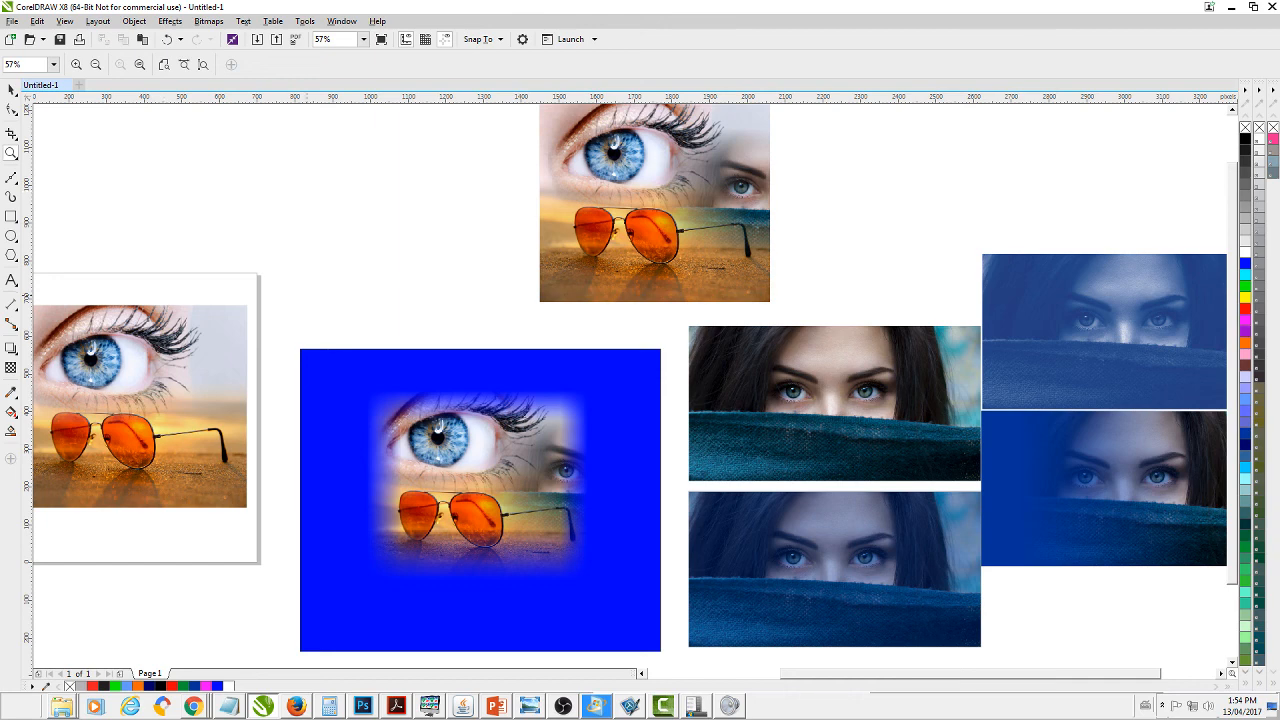
drag(286, 294, 656, 588)
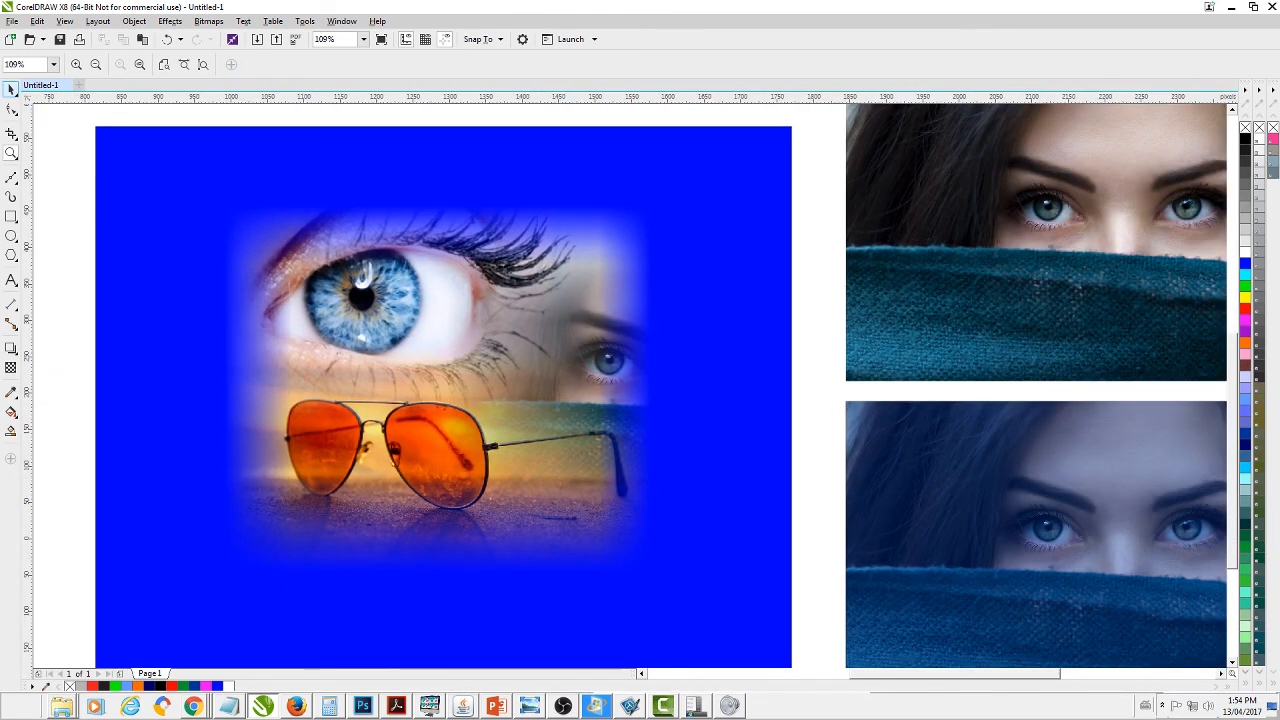
click(11, 90)
drag(826, 368, 556, 493)
scroll(627, 362, down, 2)
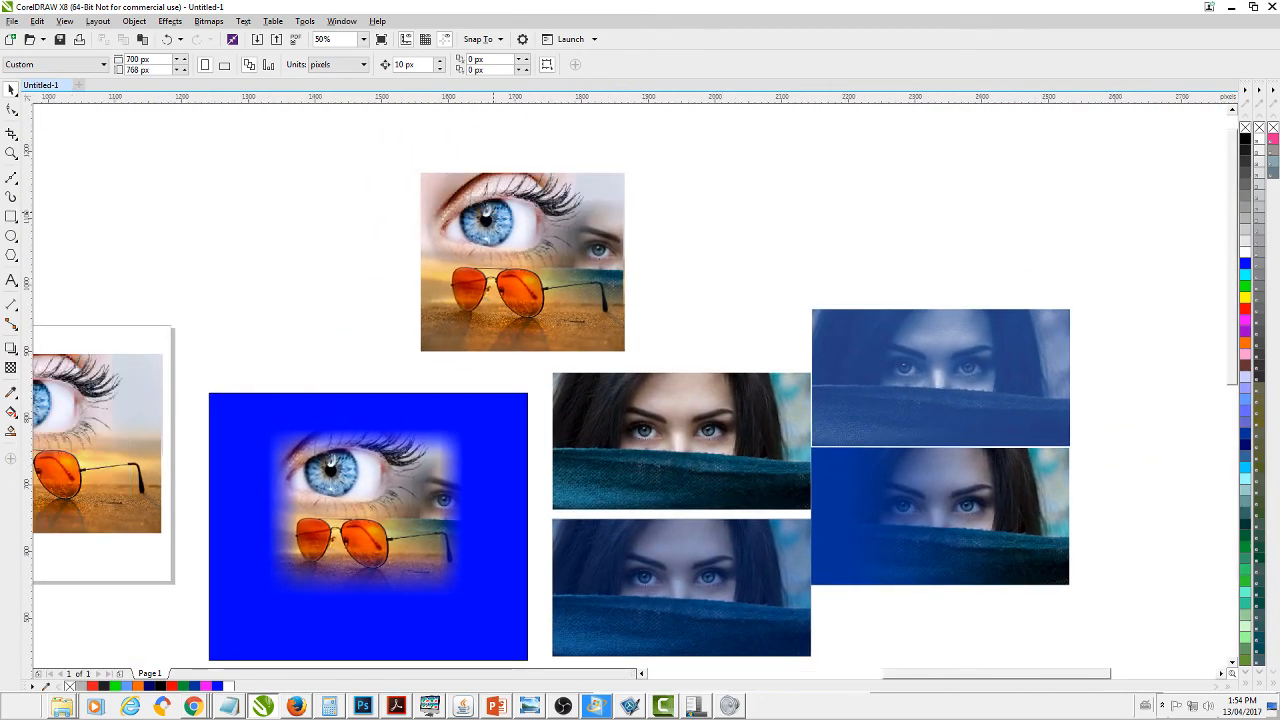
scroll(493, 208, up, 2)
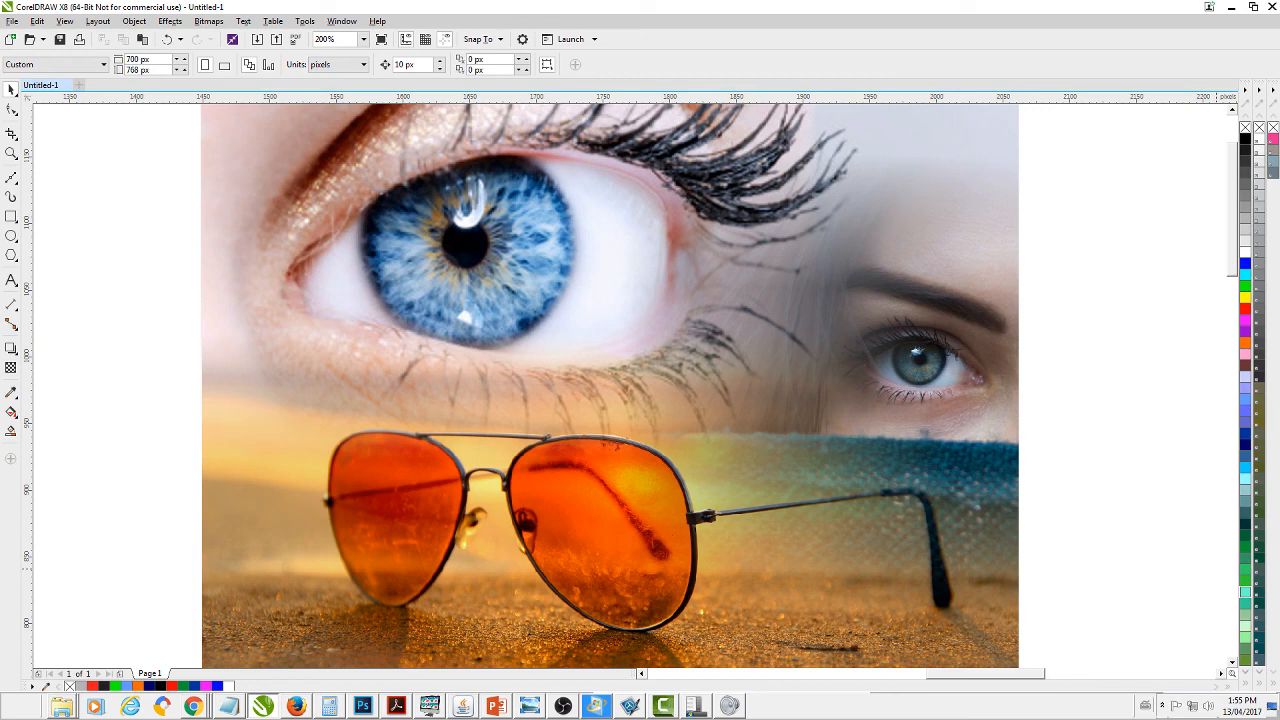
key(alt+Tab)
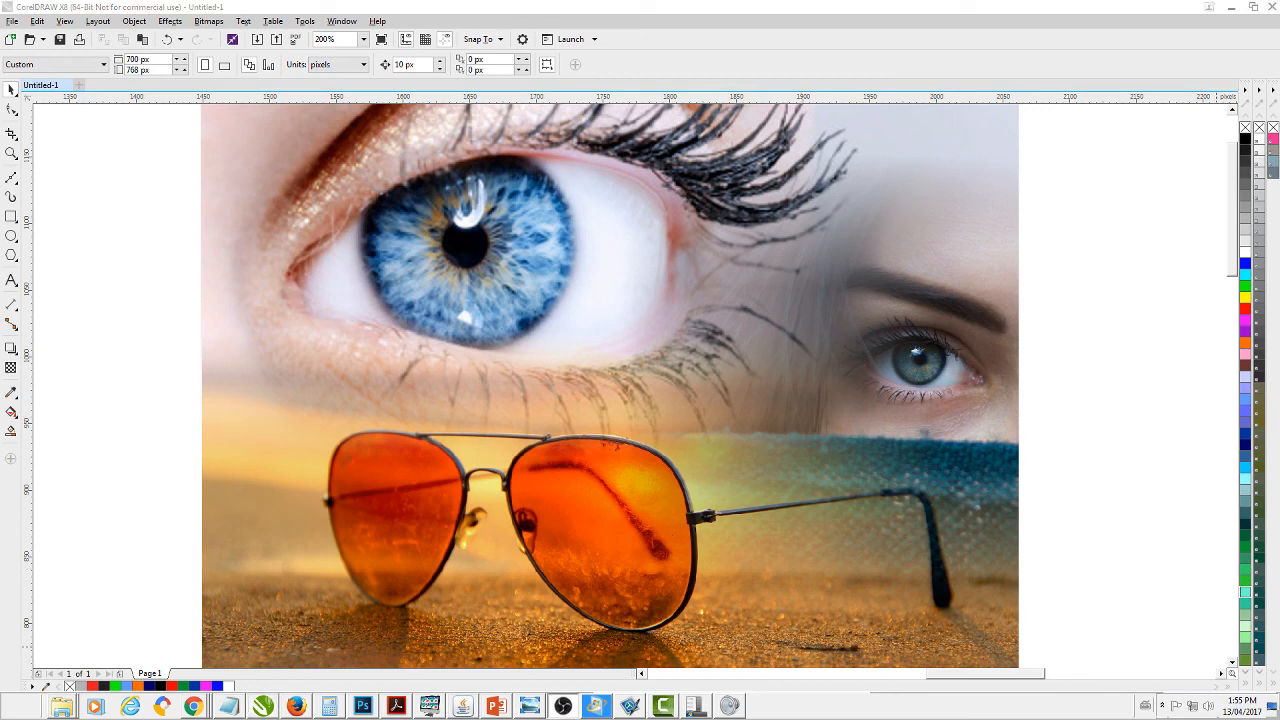